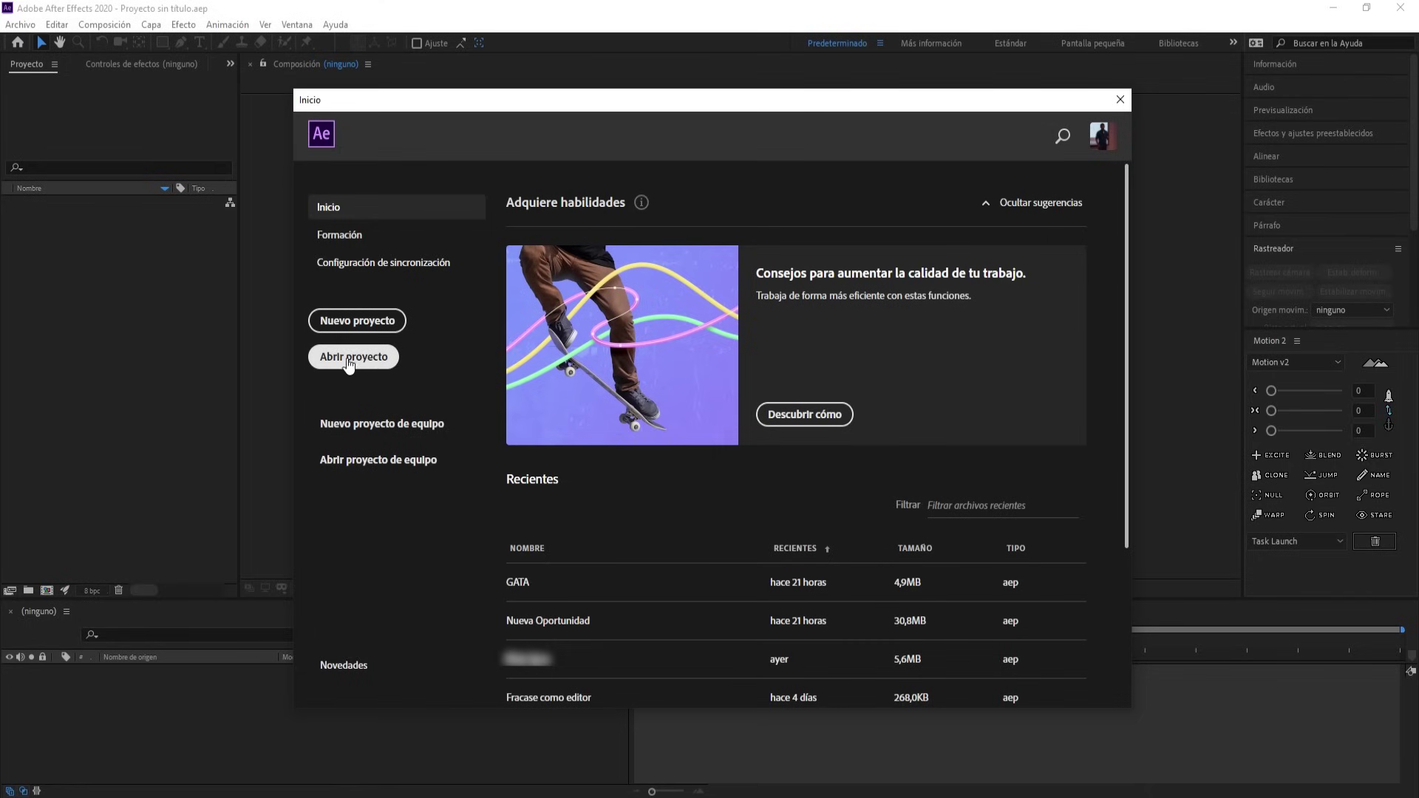
Look through the recent projects on the start screen and start a new project
{"action": "scroll", "coordinate": [627, 580], "scroll_direction": "down", "scroll_amount": 2}
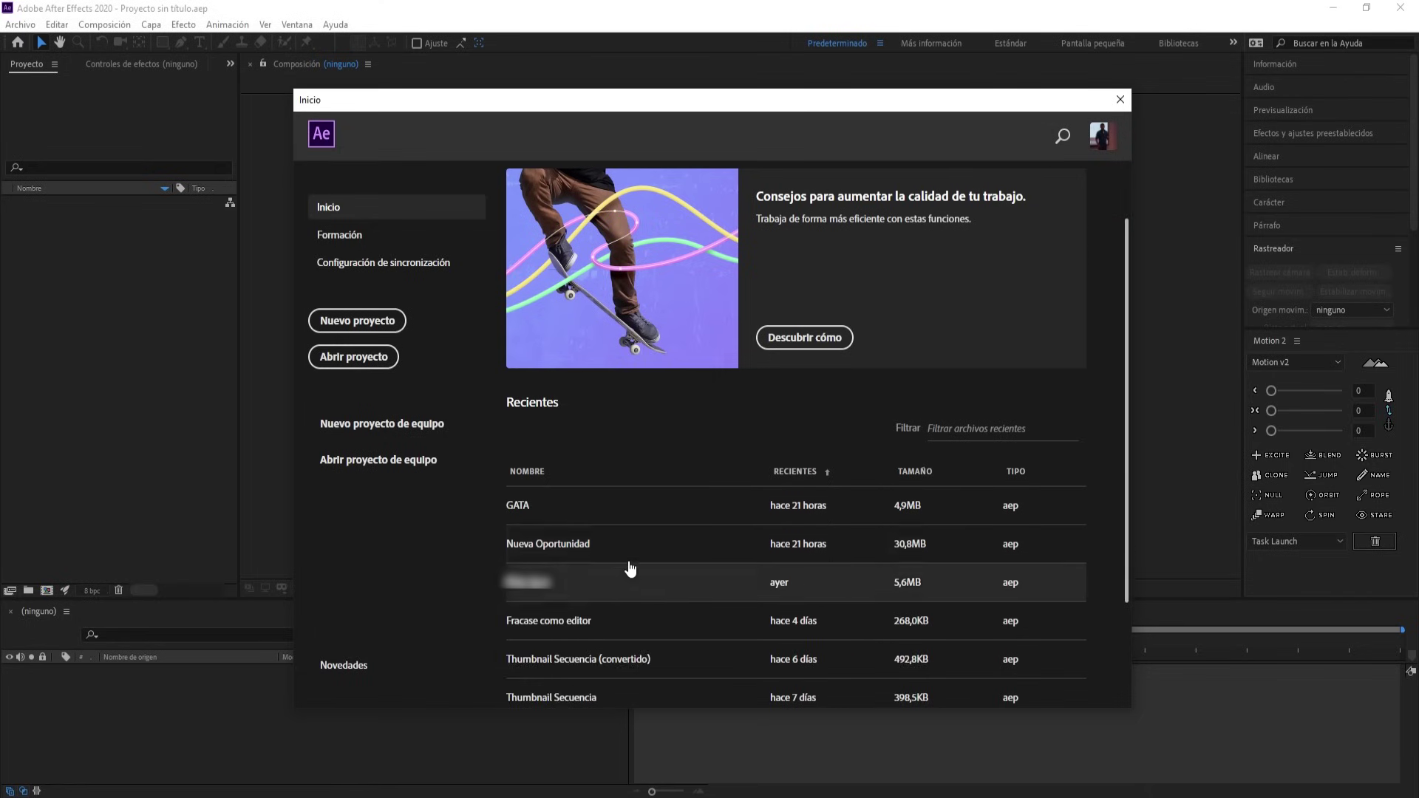
{"action": "scroll", "coordinate": [625, 588], "scroll_direction": "down", "scroll_amount": 1}
{"action": "scroll", "coordinate": [620, 605], "scroll_direction": "up", "scroll_amount": 3}
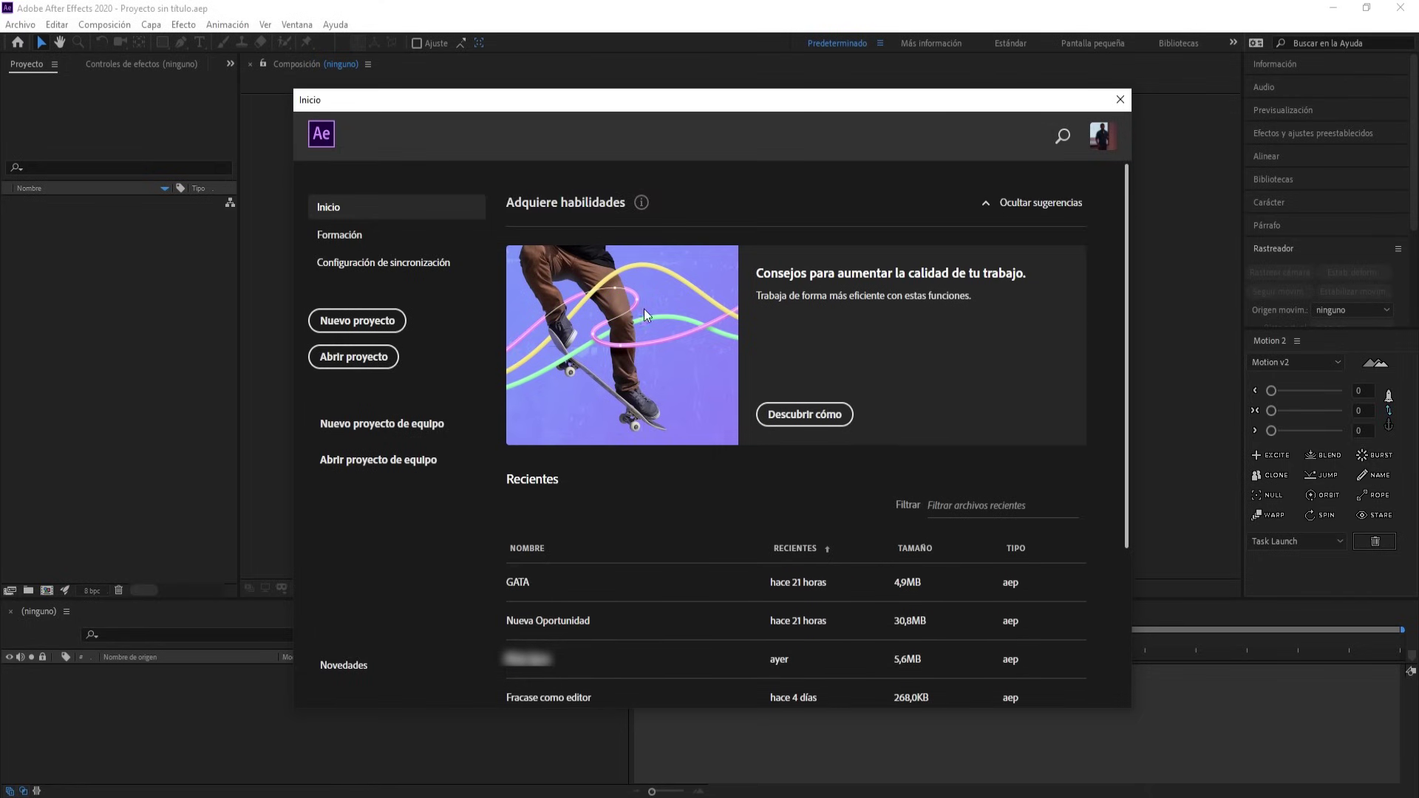
{"action": "left_click", "coordinate": [394, 322]}
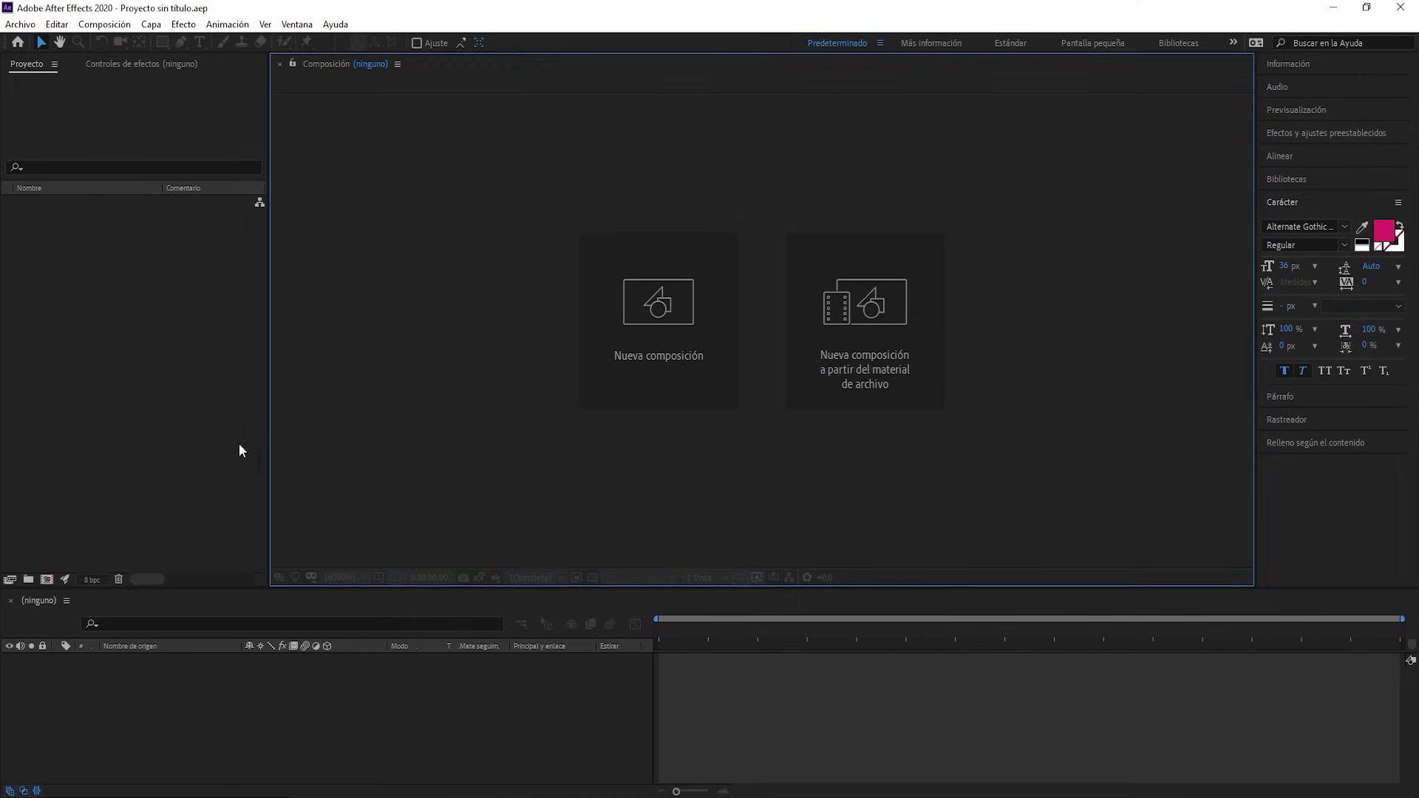
{"action": "left_click", "coordinate": [207, 692]}
{"action": "left_click", "coordinate": [157, 436]}
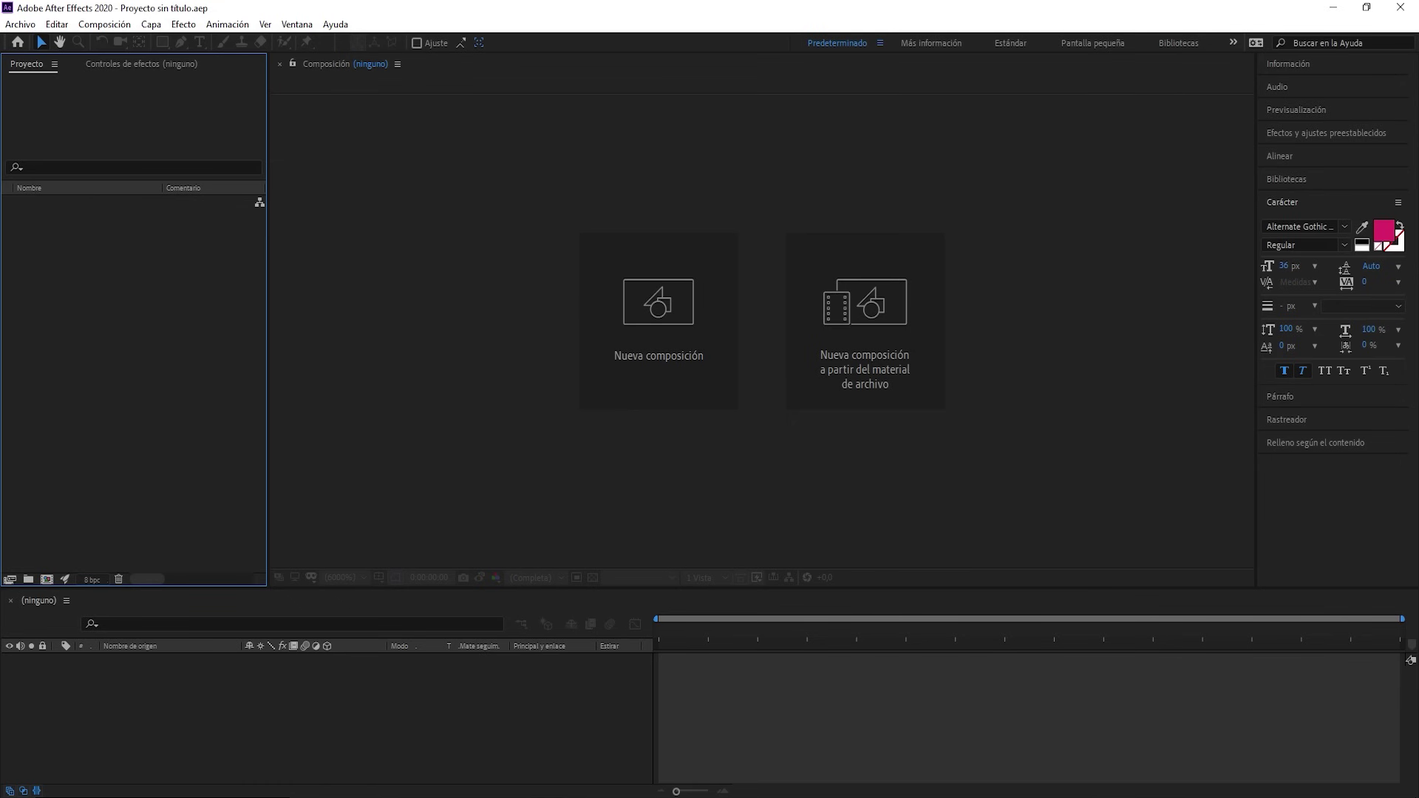
{"action": "key", "text": "alt+Tab"}
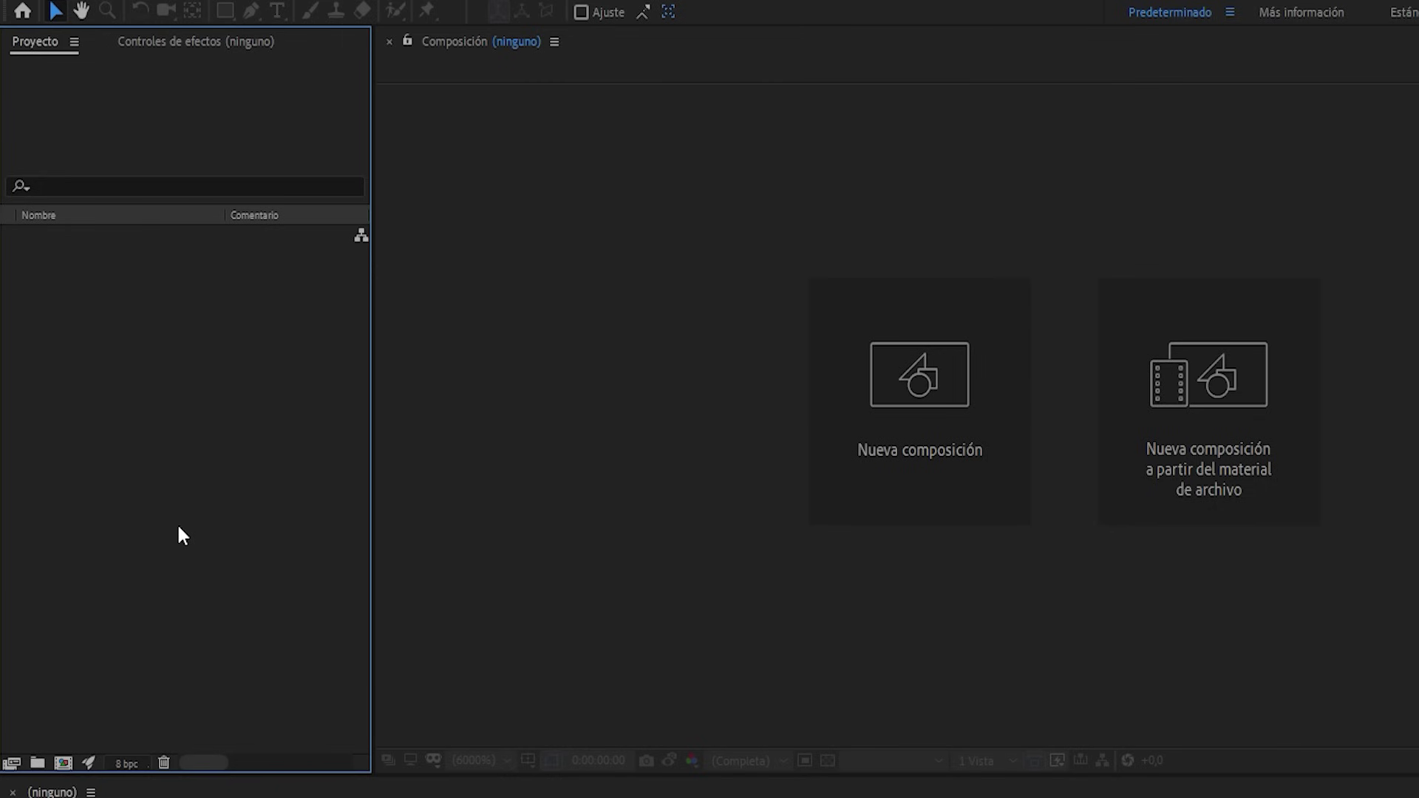
Start a file import and browse to the After Effects con Mario Bros folder on the Externo (I:) drive
{"action": "left_click", "coordinate": [22, 25]}
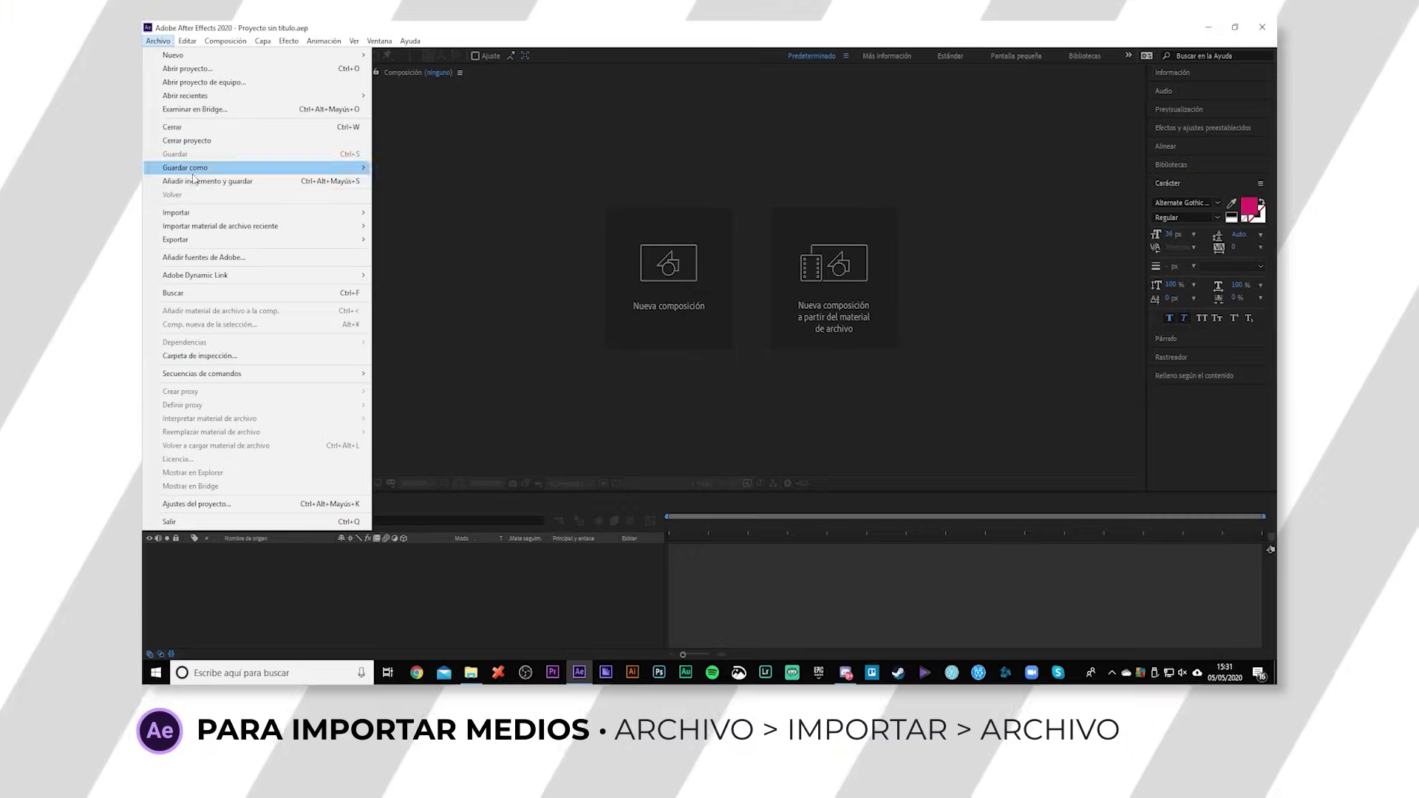
{"action": "mouse_move", "coordinate": [243, 242]}
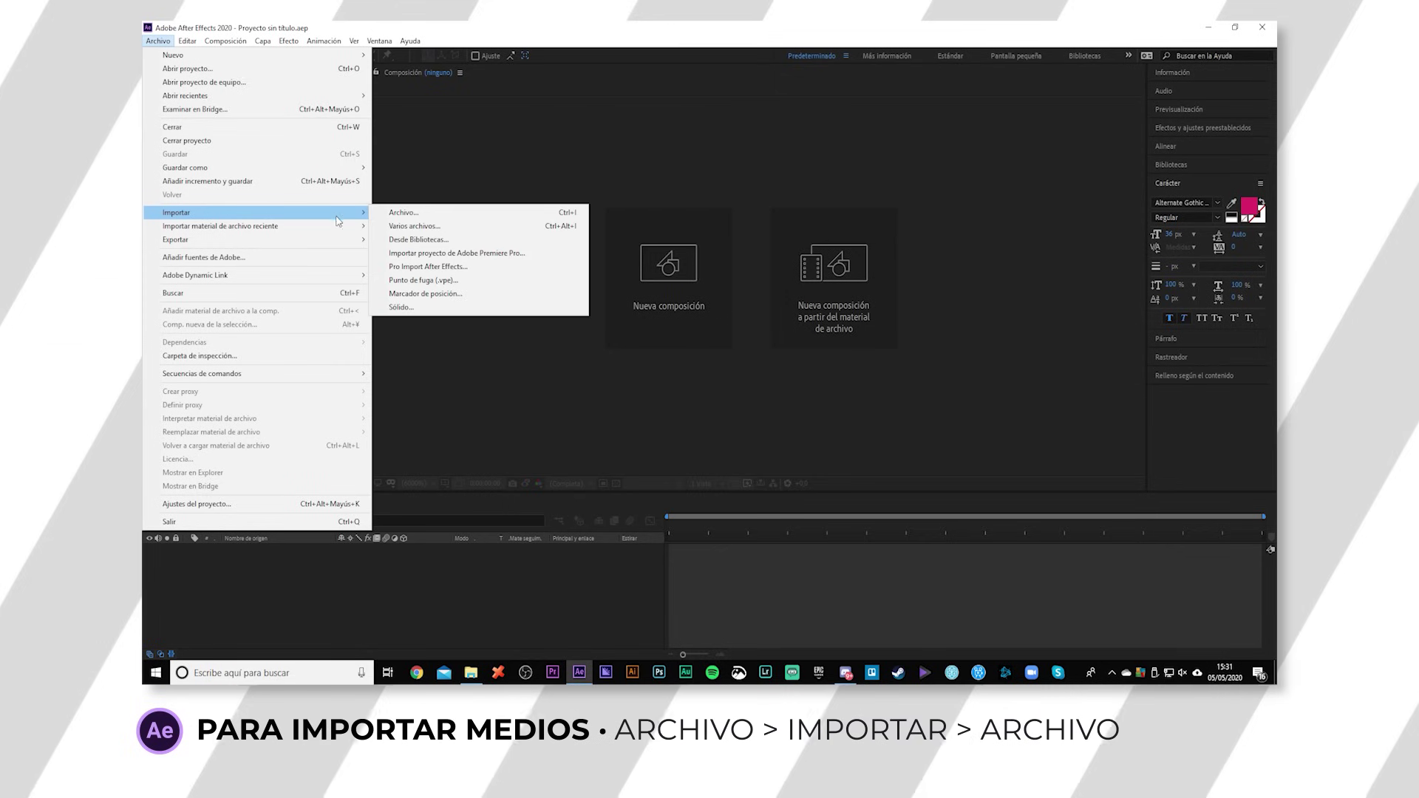
{"action": "left_click", "coordinate": [473, 212]}
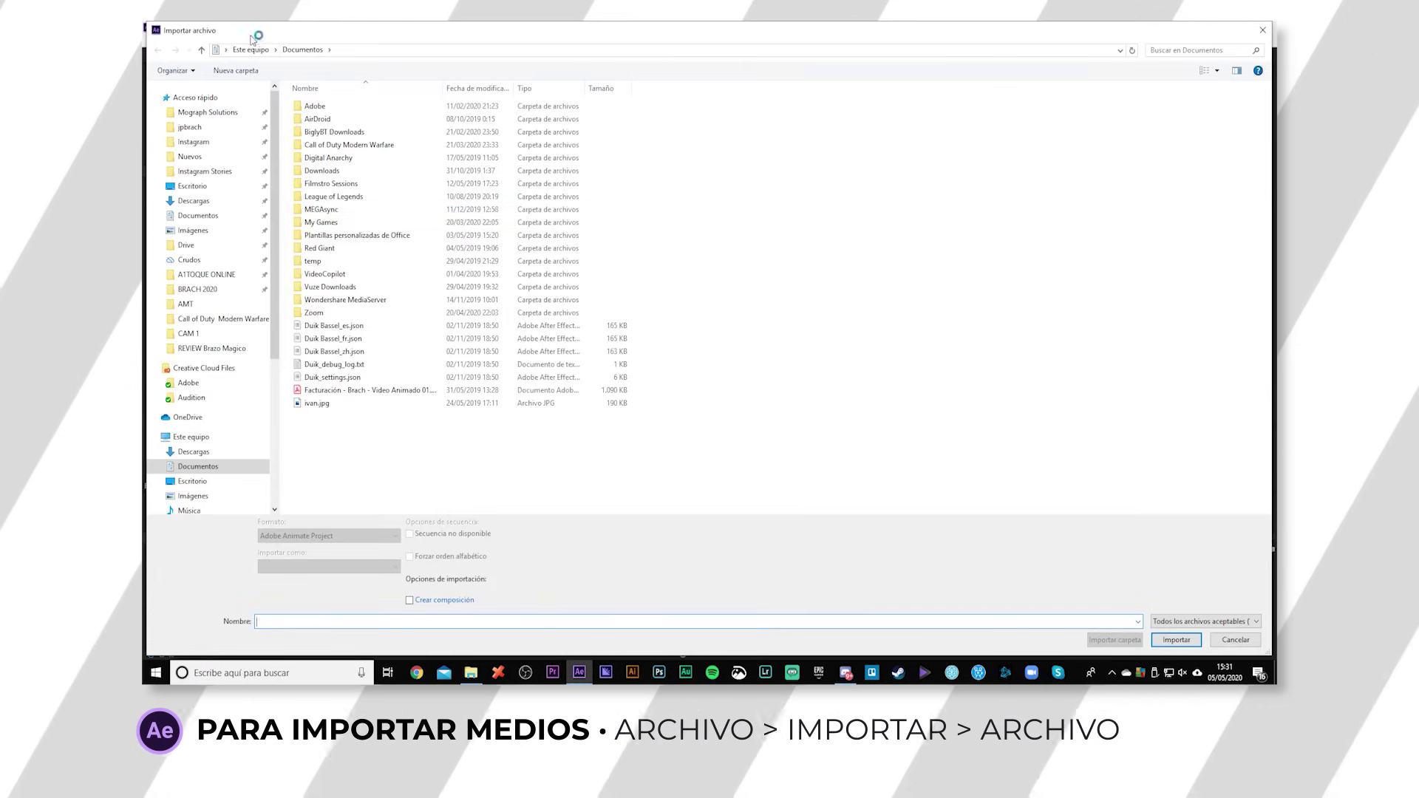
{"action": "scroll", "coordinate": [250, 313], "scroll_direction": "up", "scroll_amount": 2}
{"action": "scroll", "coordinate": [250, 312], "scroll_direction": "down", "scroll_amount": 4}
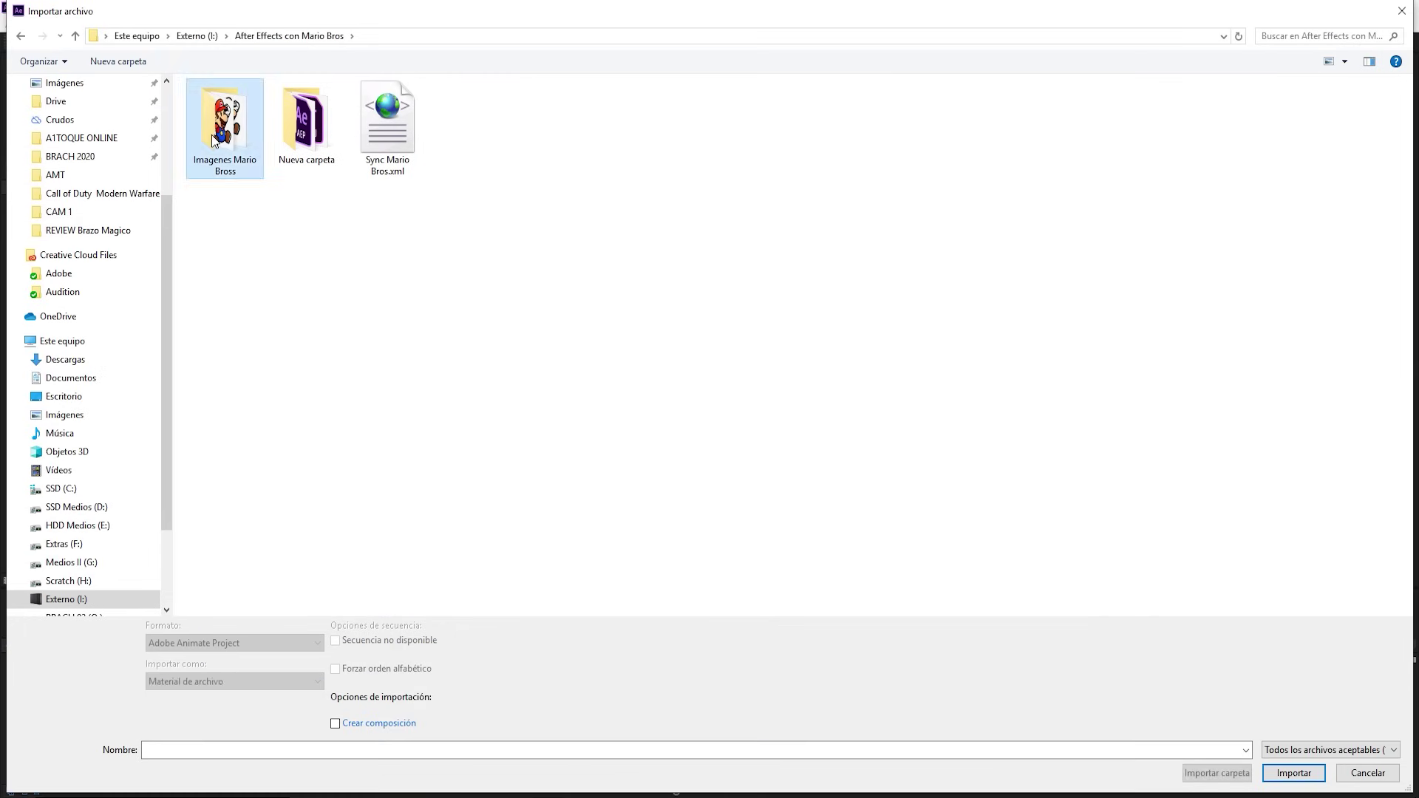
Import all the images in the Imagenes Mario Bross folder as footage, without creating a composition
{"action": "double_click", "coordinate": [213, 140]}
{"action": "left_click_drag", "start_coordinate": [493, 263], "coordinate": [1167, 260]}
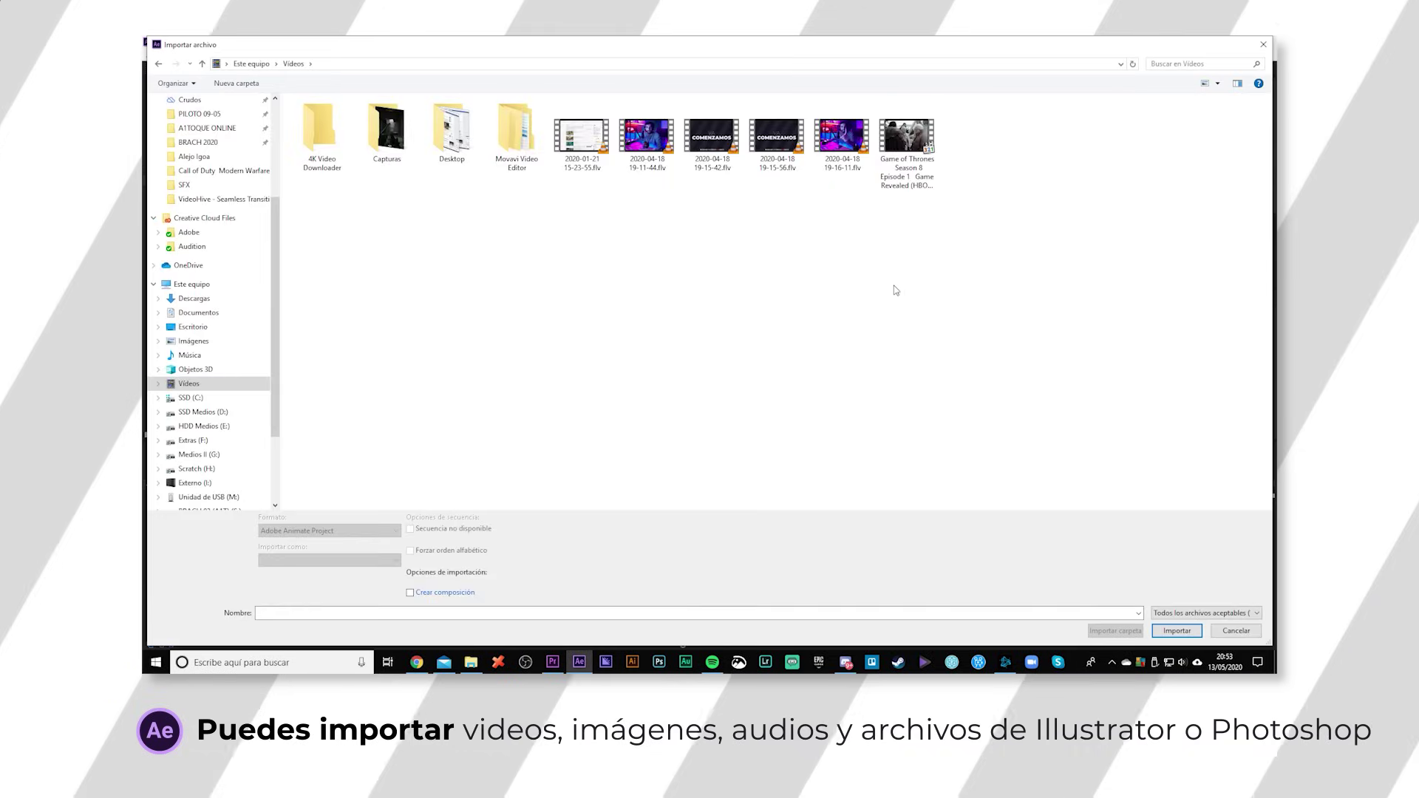
{"action": "double_click", "coordinate": [906, 139]}
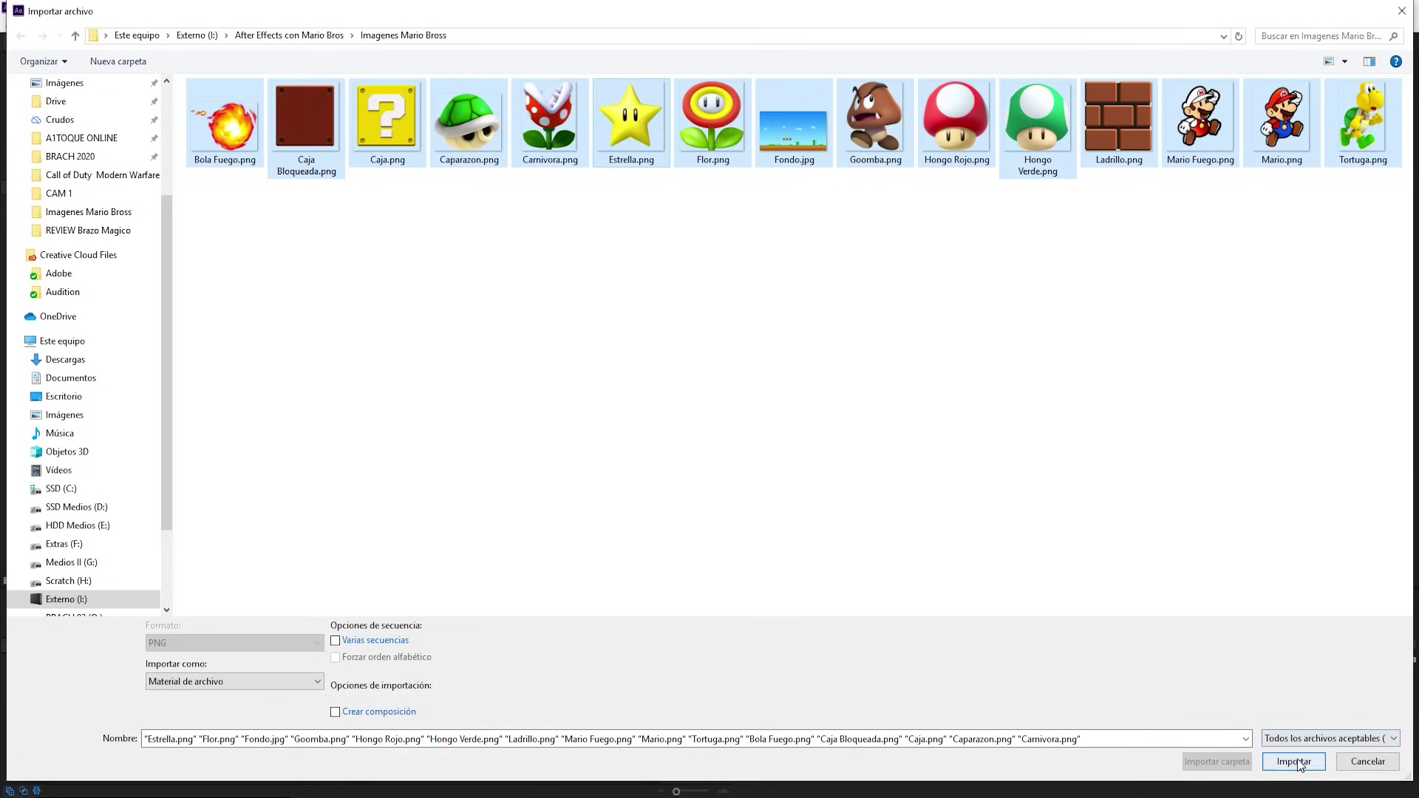
{"action": "left_click_drag", "start_coordinate": [223, 269], "coordinate": [1389, 83]}
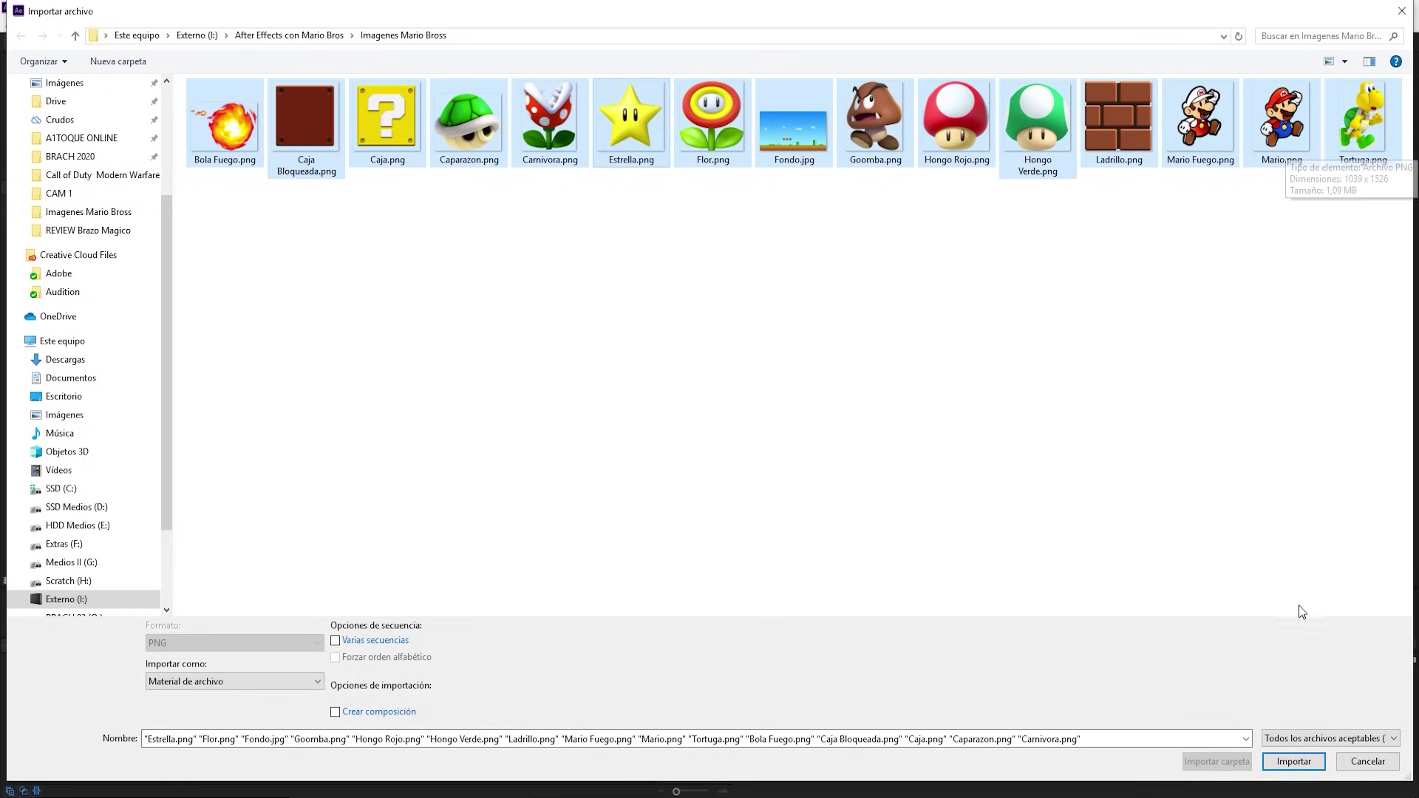
{"action": "left_click", "coordinate": [1295, 761]}
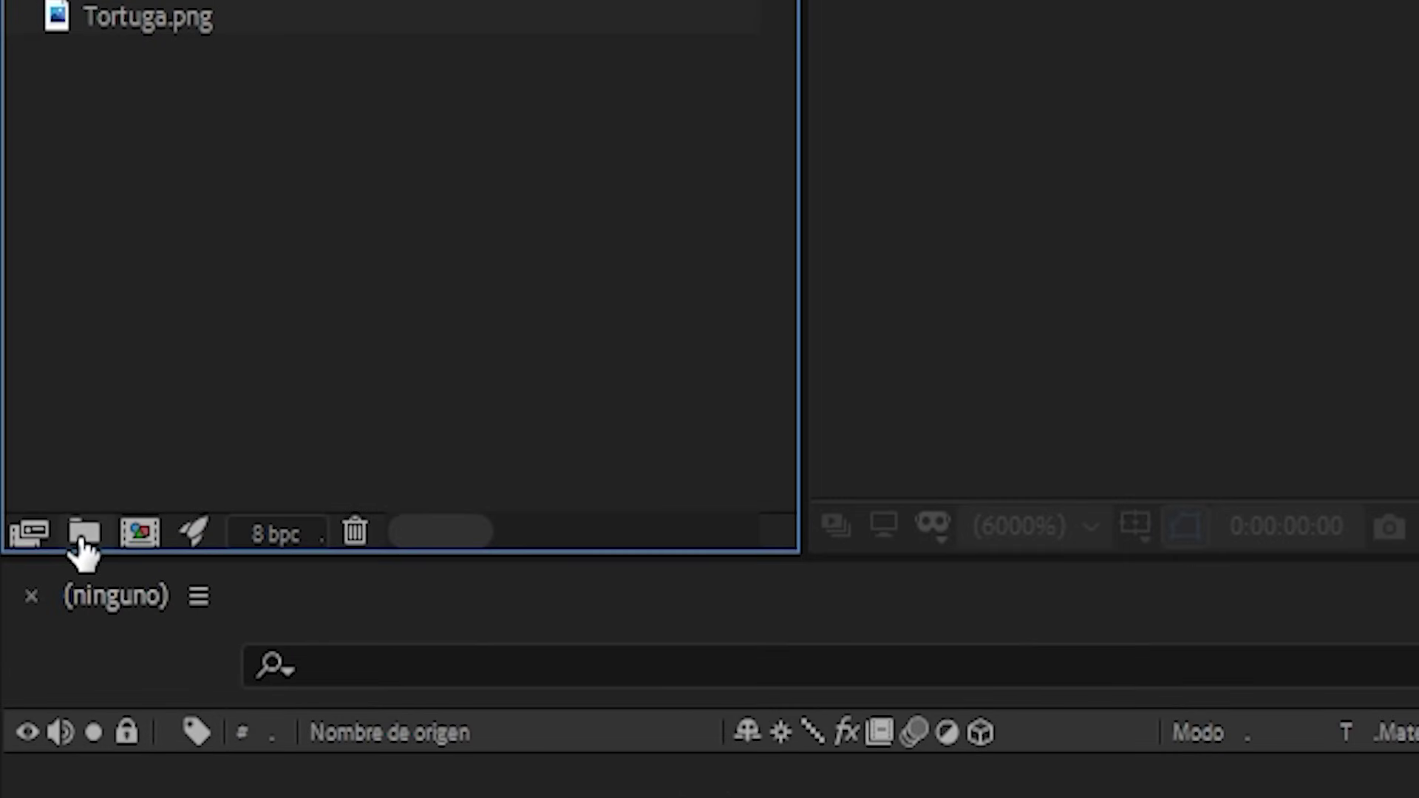
Create a project folder named Imagenes, move all the imported images into it and expand it
{"action": "left_click", "coordinate": [83, 532]}
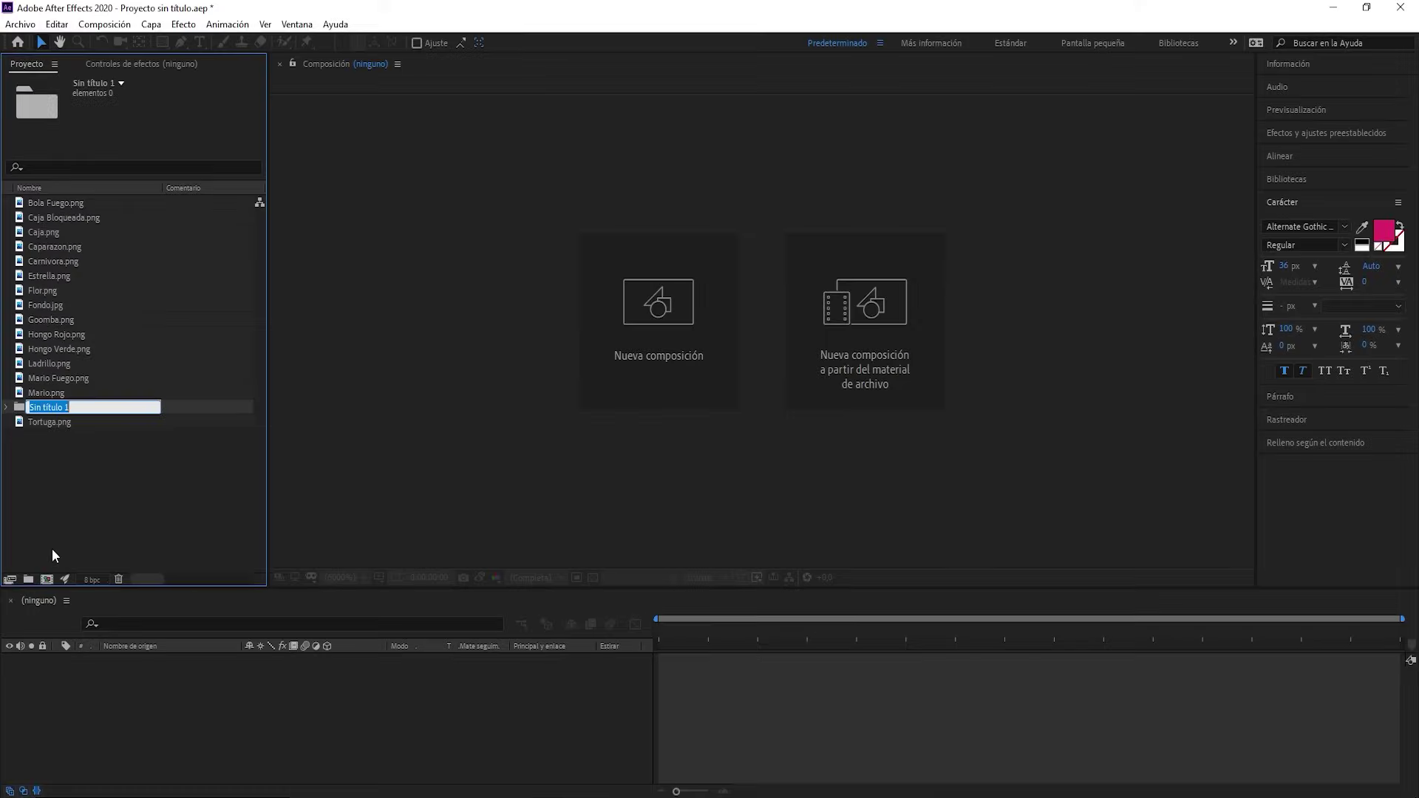
{"action": "type", "text": "Imagenes"}
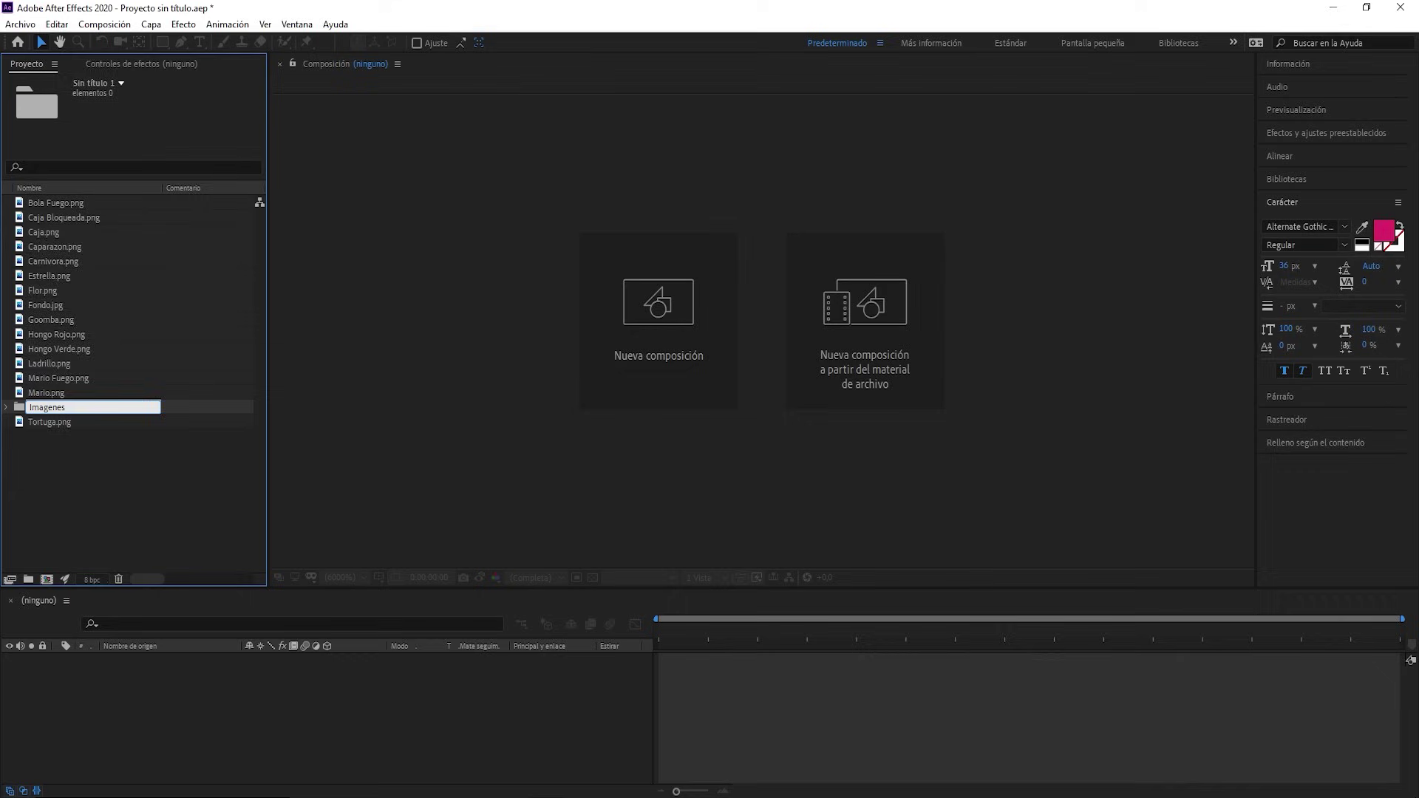
{"action": "left_click_drag", "start_coordinate": [78, 526], "coordinate": [46, 205]}
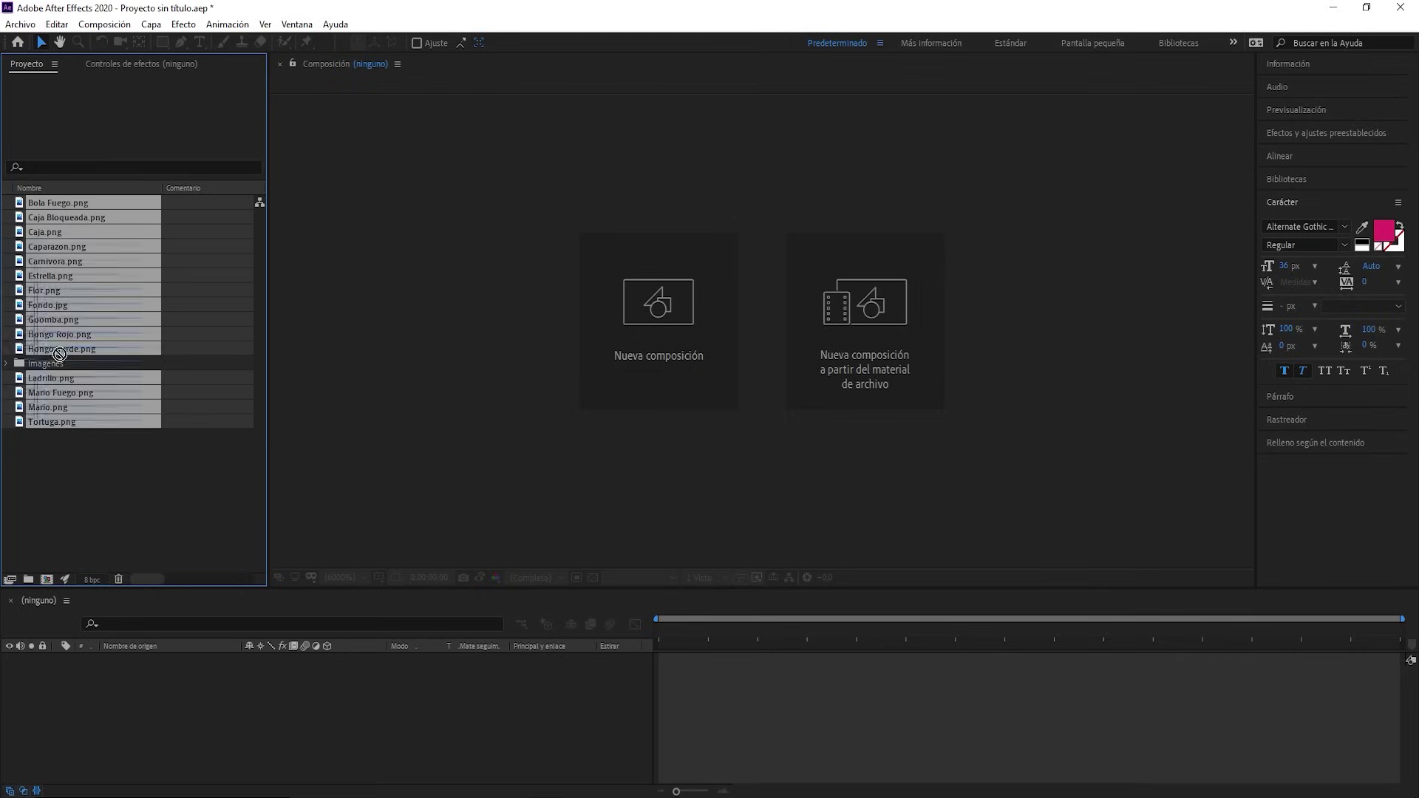
{"action": "left_click_drag", "start_coordinate": [47, 368], "coordinate": [47, 365]}
{"action": "left_click", "coordinate": [7, 203]}
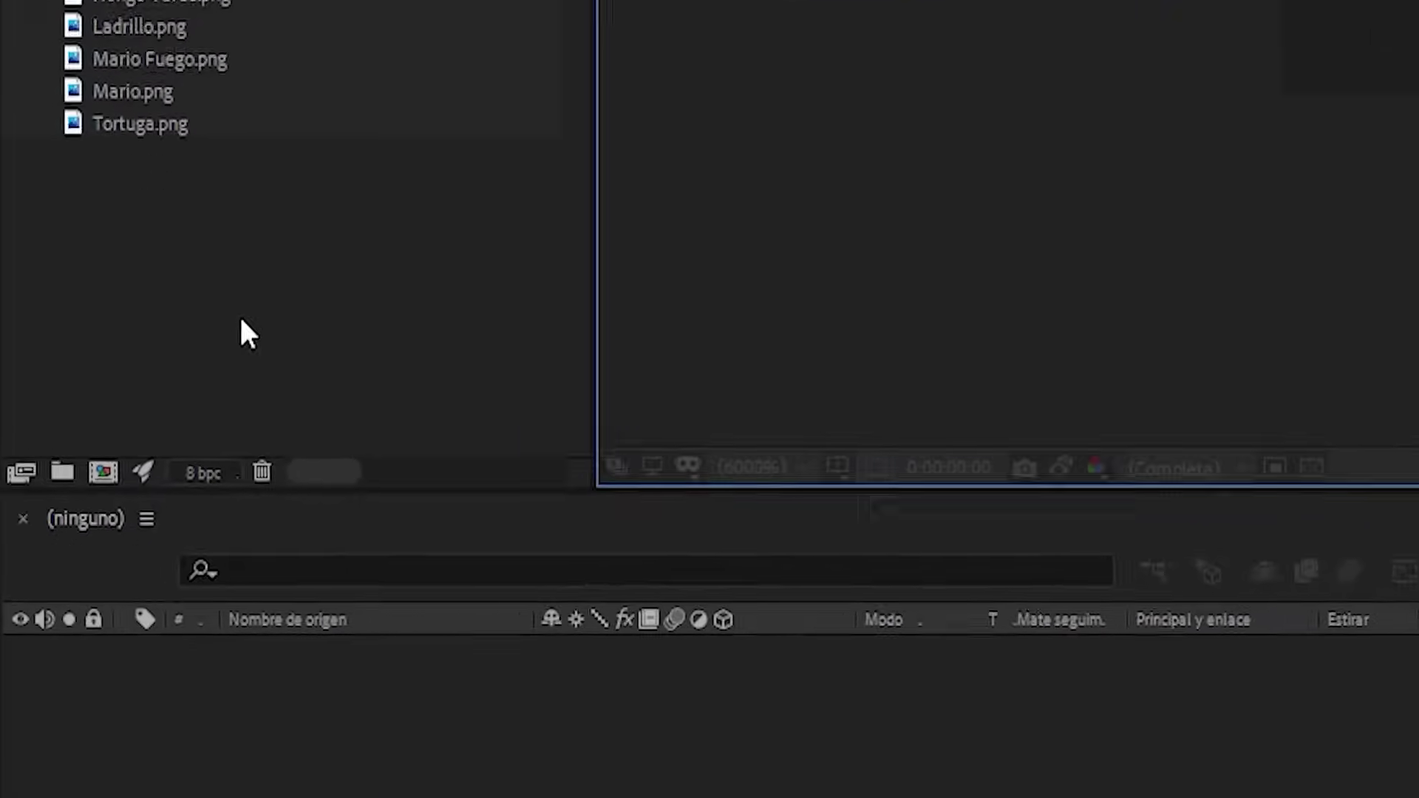
Create a composition named Mario with the HDTV 1080 25 preset, aspect ratio lock off and a duration of 0:00:15:00
{"action": "left_click", "coordinate": [135, 414]}
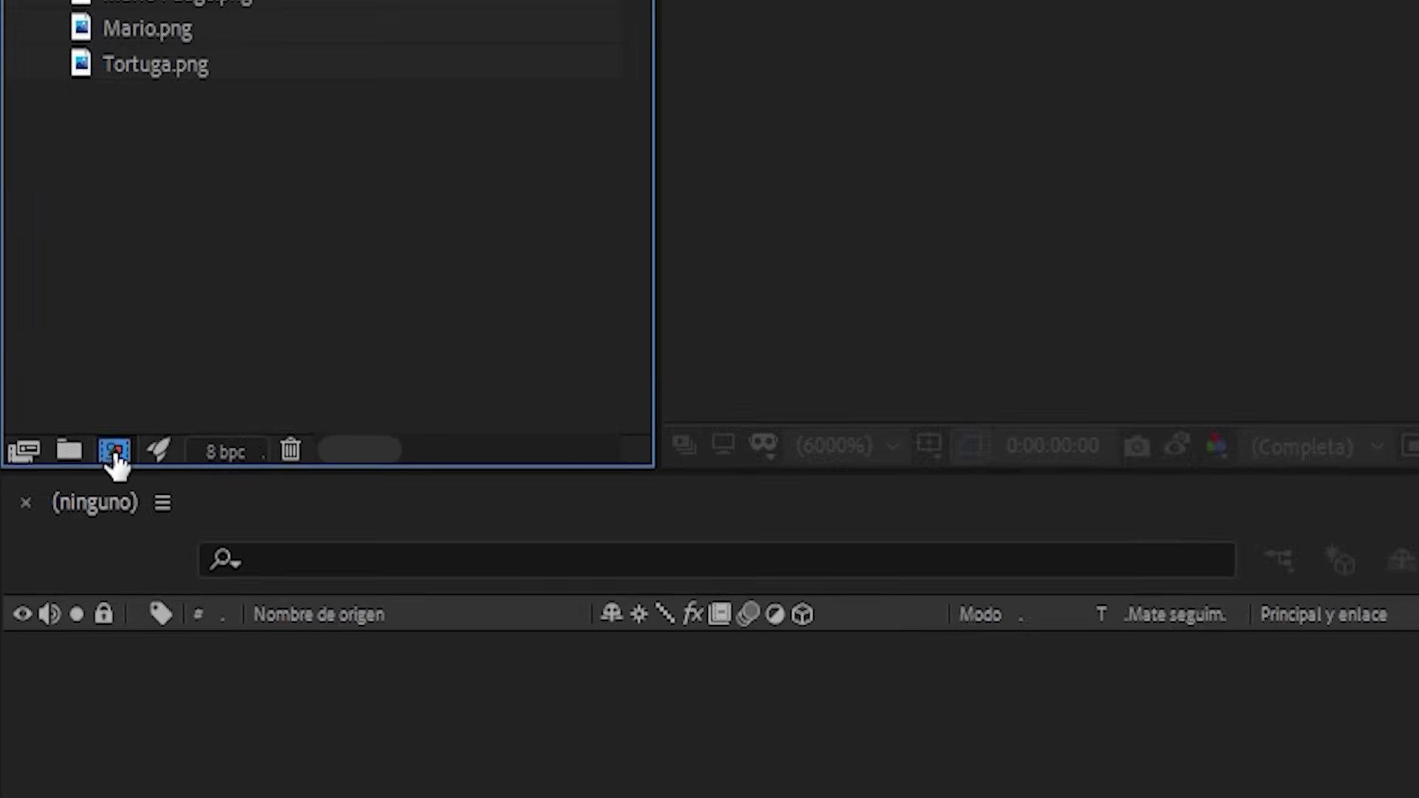
{"action": "left_click", "coordinate": [139, 404]}
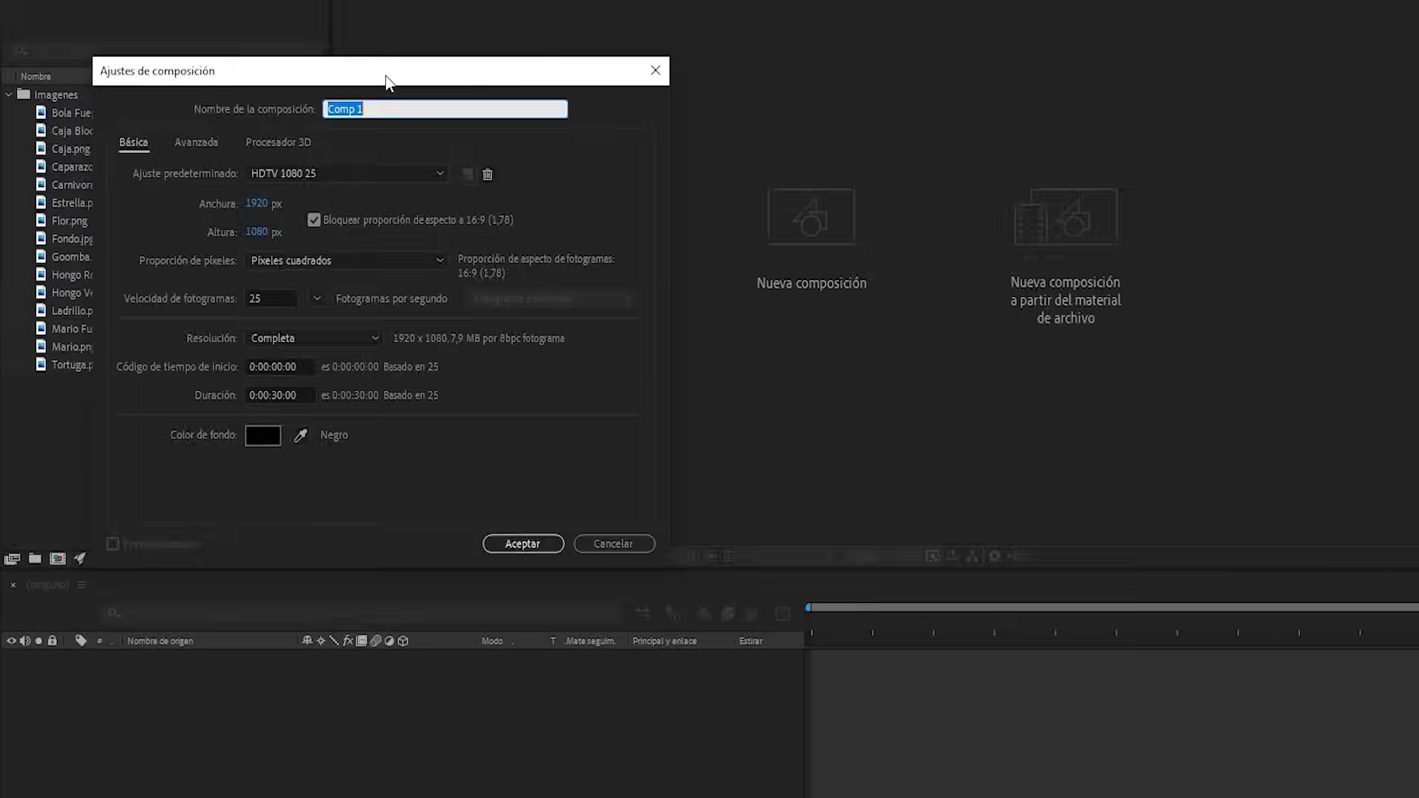
{"action": "left_click_drag", "start_coordinate": [386, 79], "coordinate": [499, 6]}
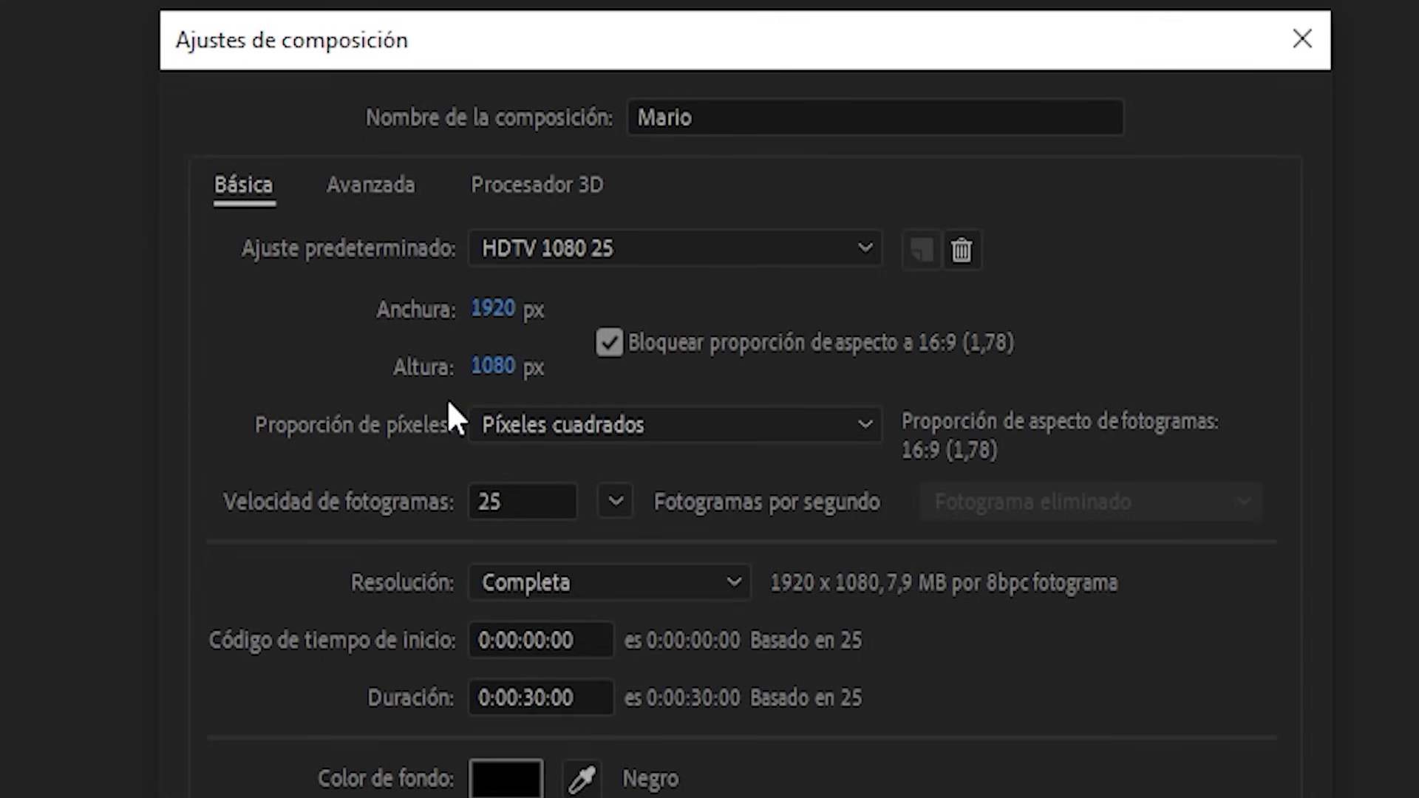
{"action": "left_click", "coordinate": [562, 255]}
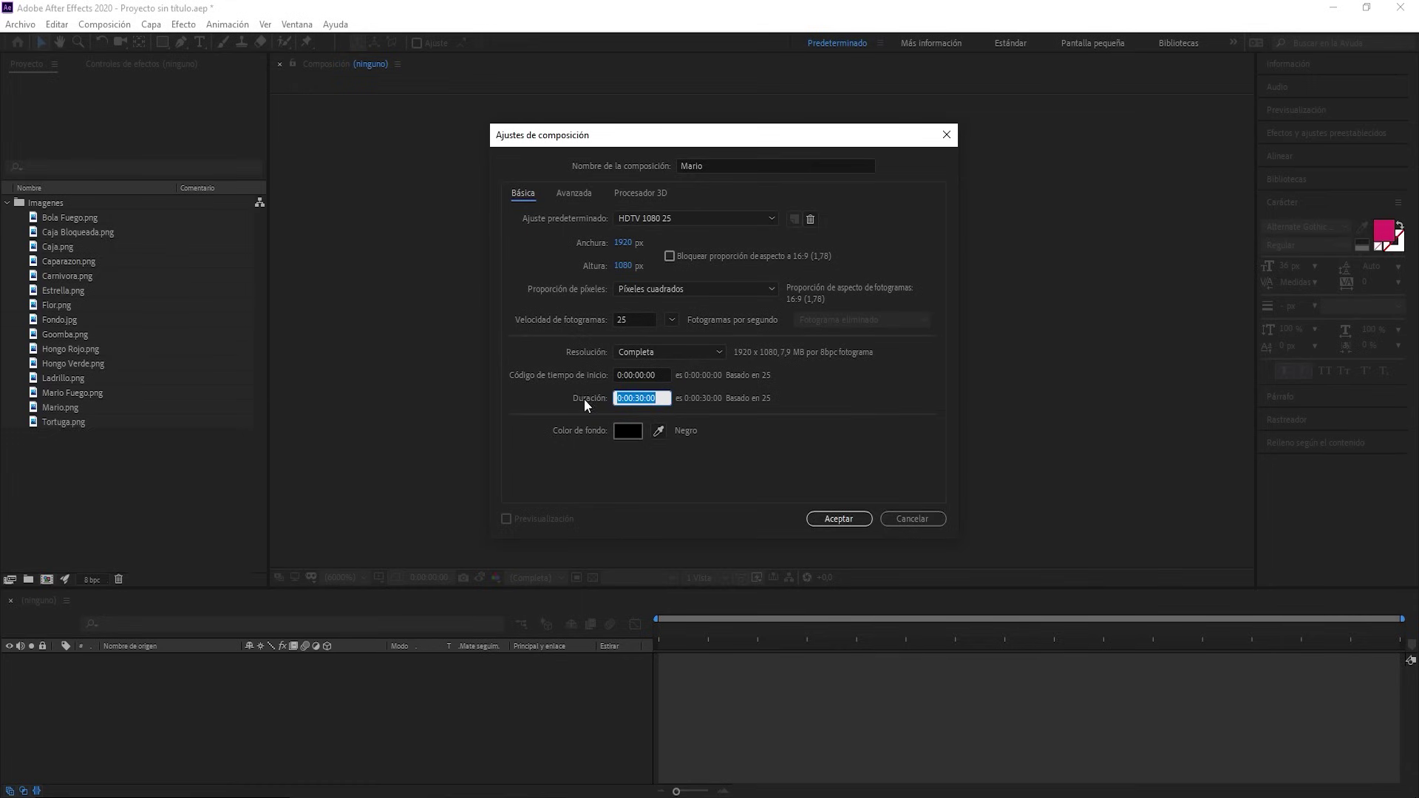
{"action": "type", "text": "0:00:15:00"}
{"action": "left_click_drag", "start_coordinate": [672, 408], "coordinate": [657, 408]}
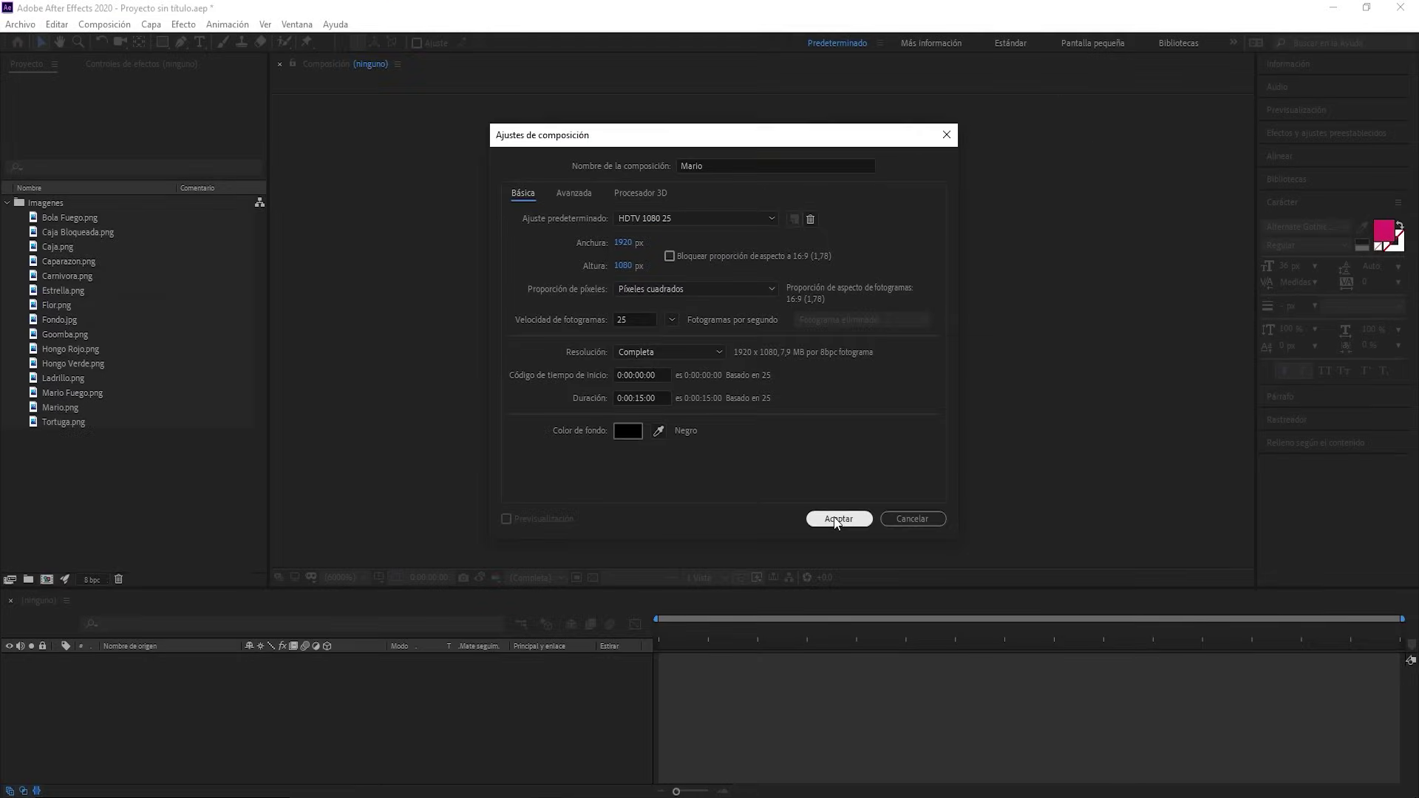
{"action": "left_click", "coordinate": [837, 519]}
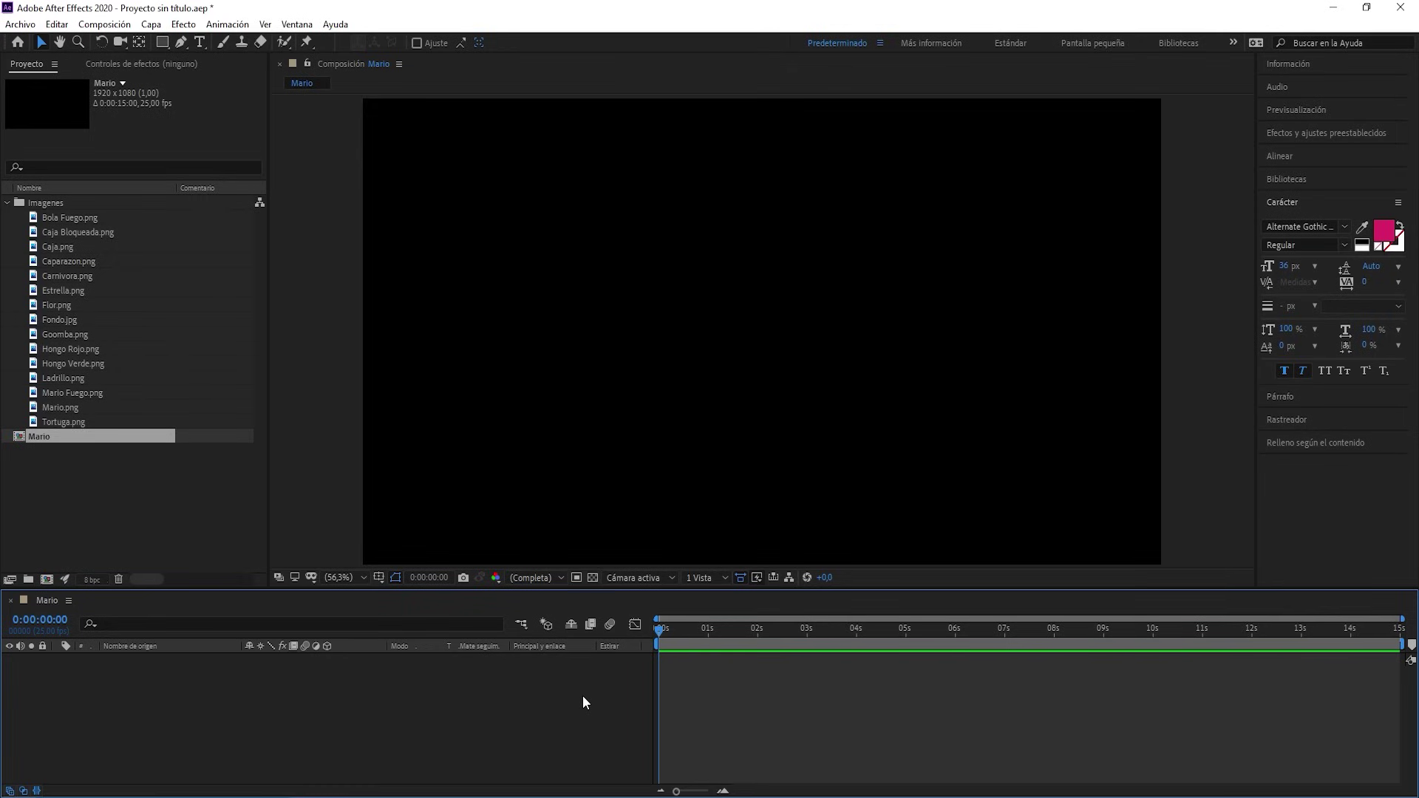
Add Fondo.jpg from the Imagenes folder to the Mario timeline as the background layer
{"action": "left_click", "coordinate": [610, 536]}
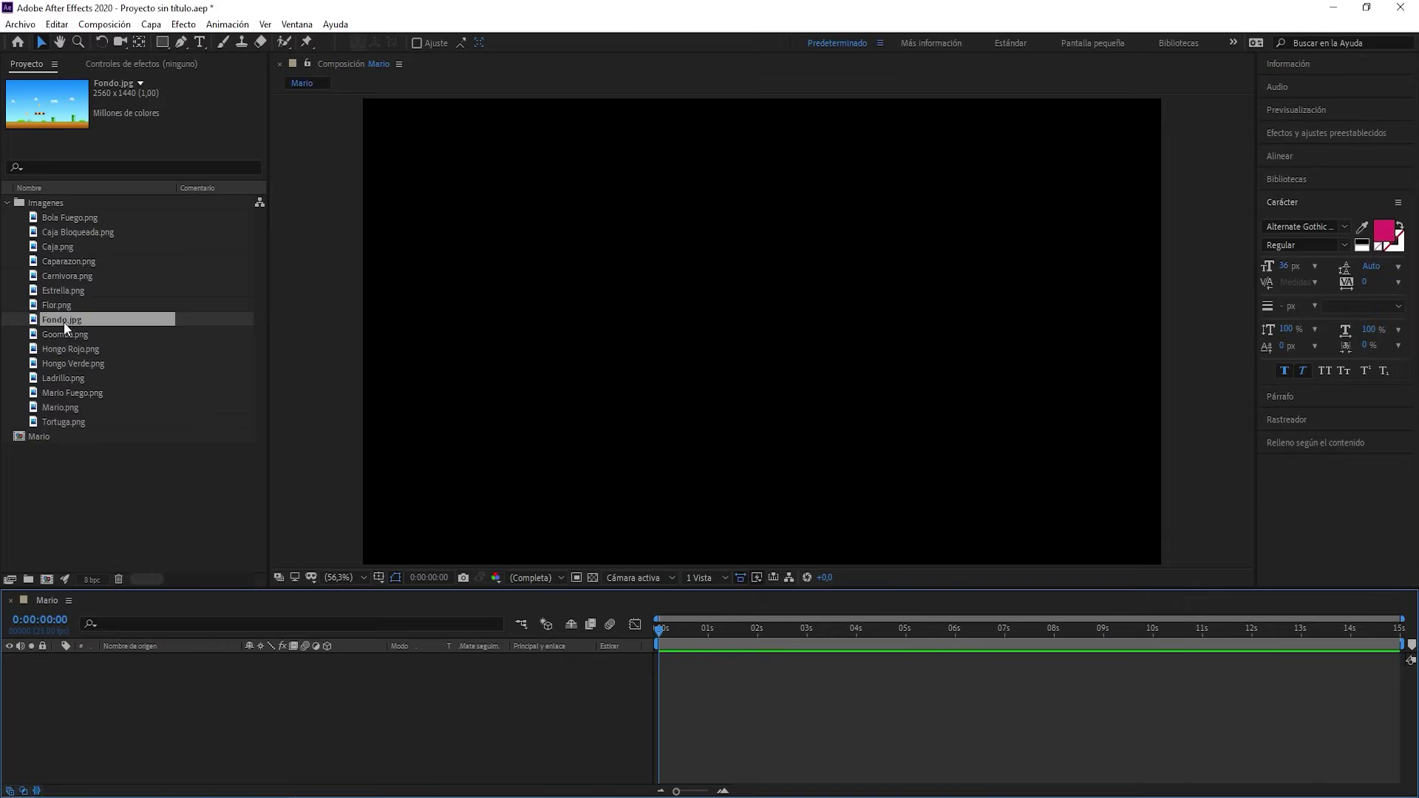
{"action": "left_click", "coordinate": [63, 321]}
{"action": "left_click_drag", "start_coordinate": [65, 322], "coordinate": [175, 443]}
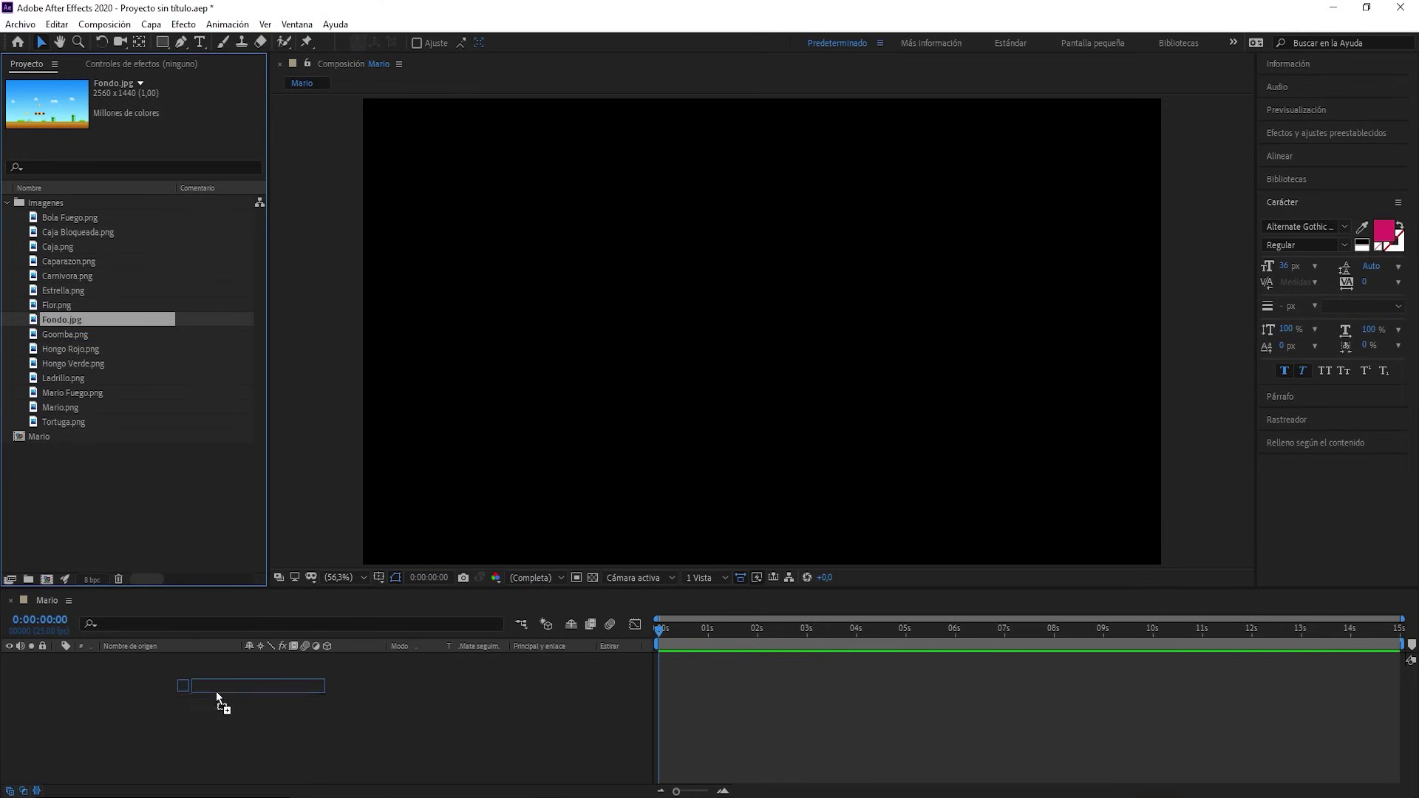
{"action": "left_click_drag", "start_coordinate": [216, 695], "coordinate": [213, 696]}
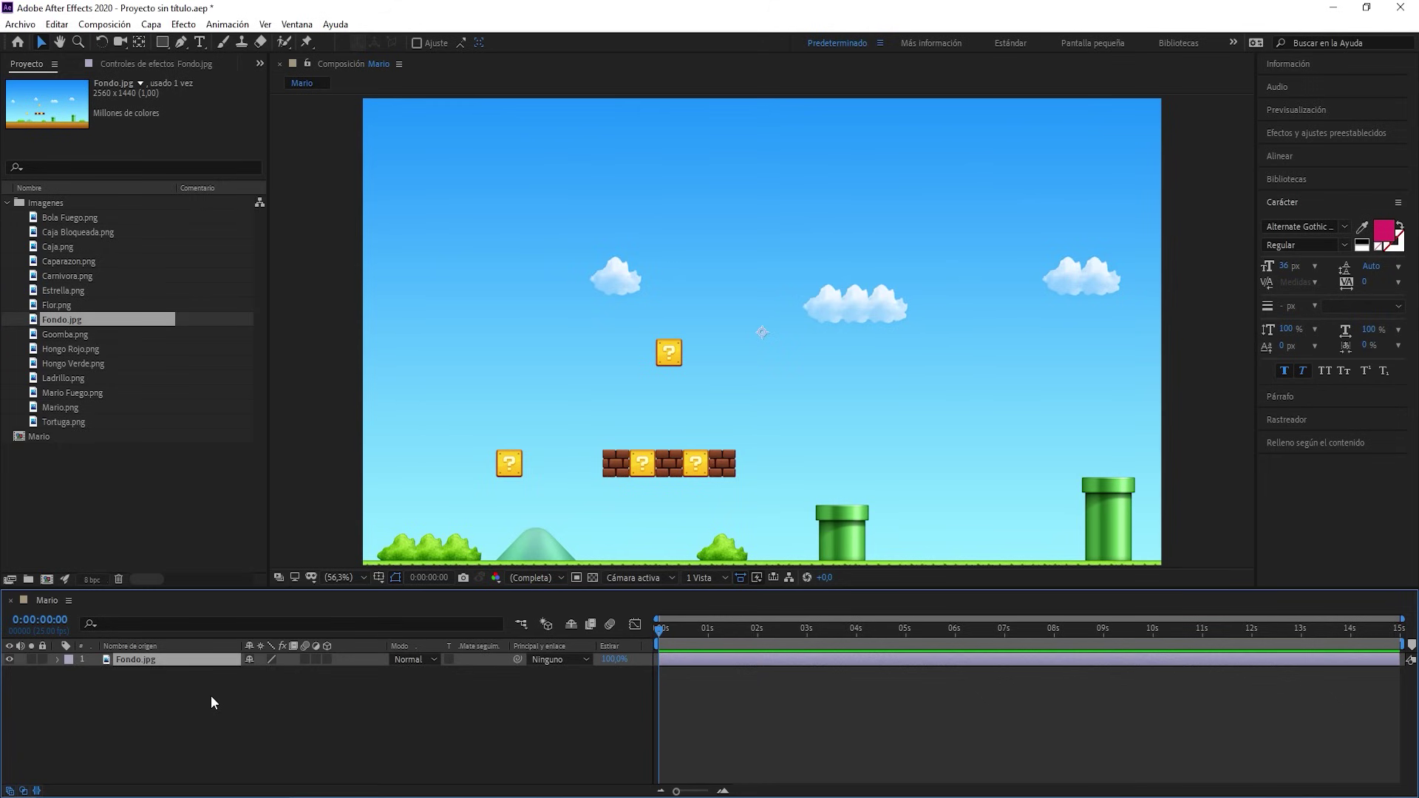
{"action": "left_click", "coordinate": [213, 695]}
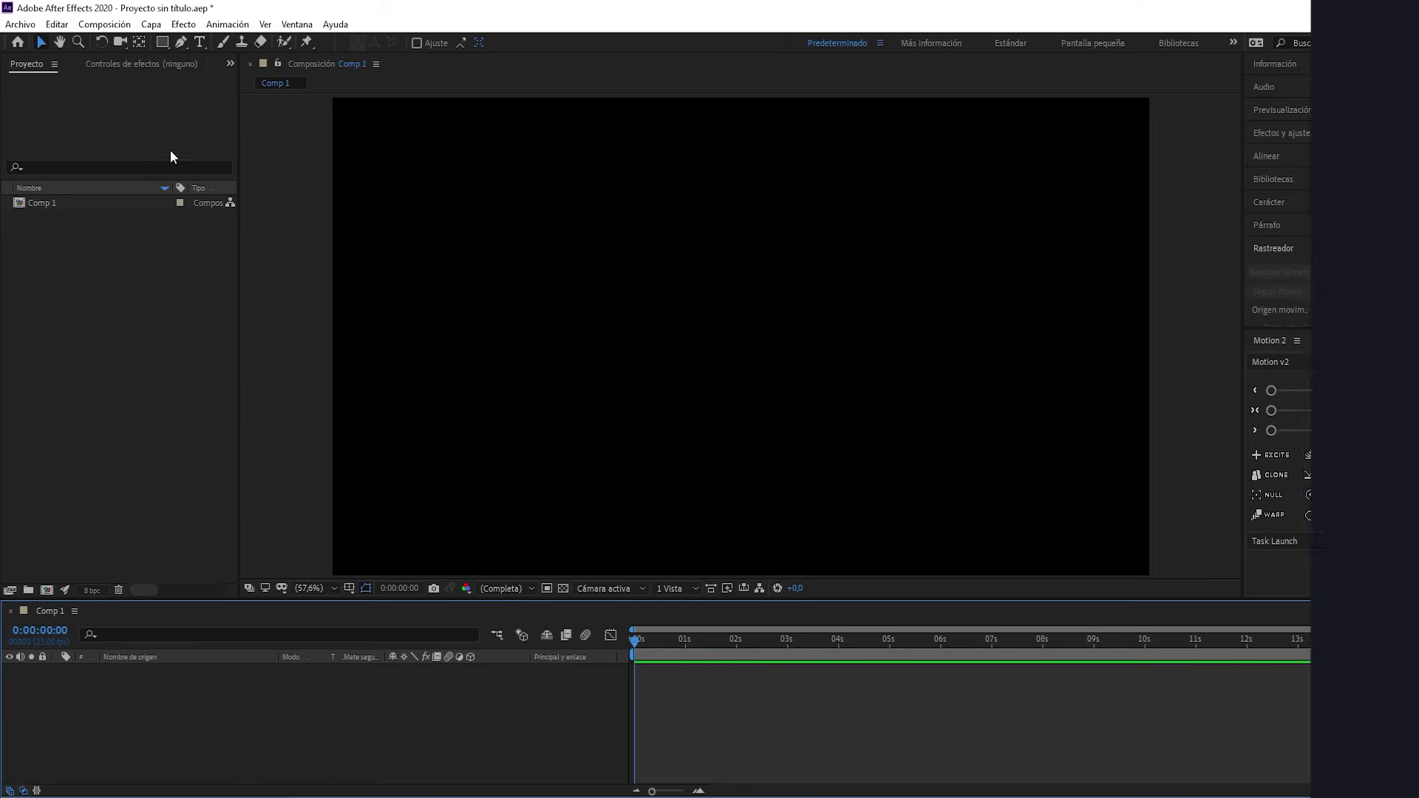
Add a 1920 x 1080 px solid layer in bright cyan blue to Comp 1
{"action": "left_click", "coordinate": [159, 30]}
{"action": "mouse_move", "coordinate": [229, 44]}
{"action": "left_click", "coordinate": [486, 59]}
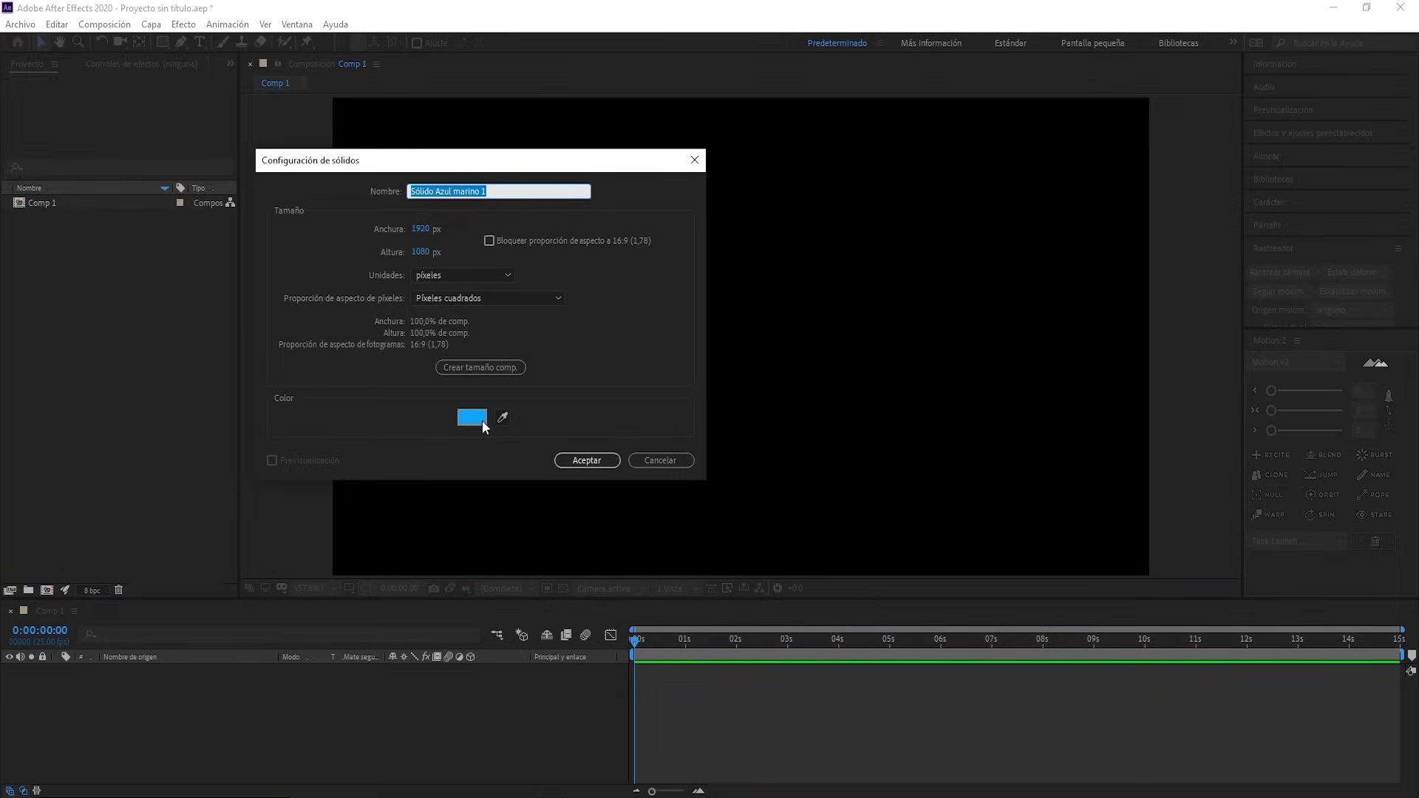
{"action": "left_click", "coordinate": [473, 419]}
{"action": "left_click_drag", "start_coordinate": [233, 51], "coordinate": [233, 126]}
{"action": "left_click", "coordinate": [344, 41]}
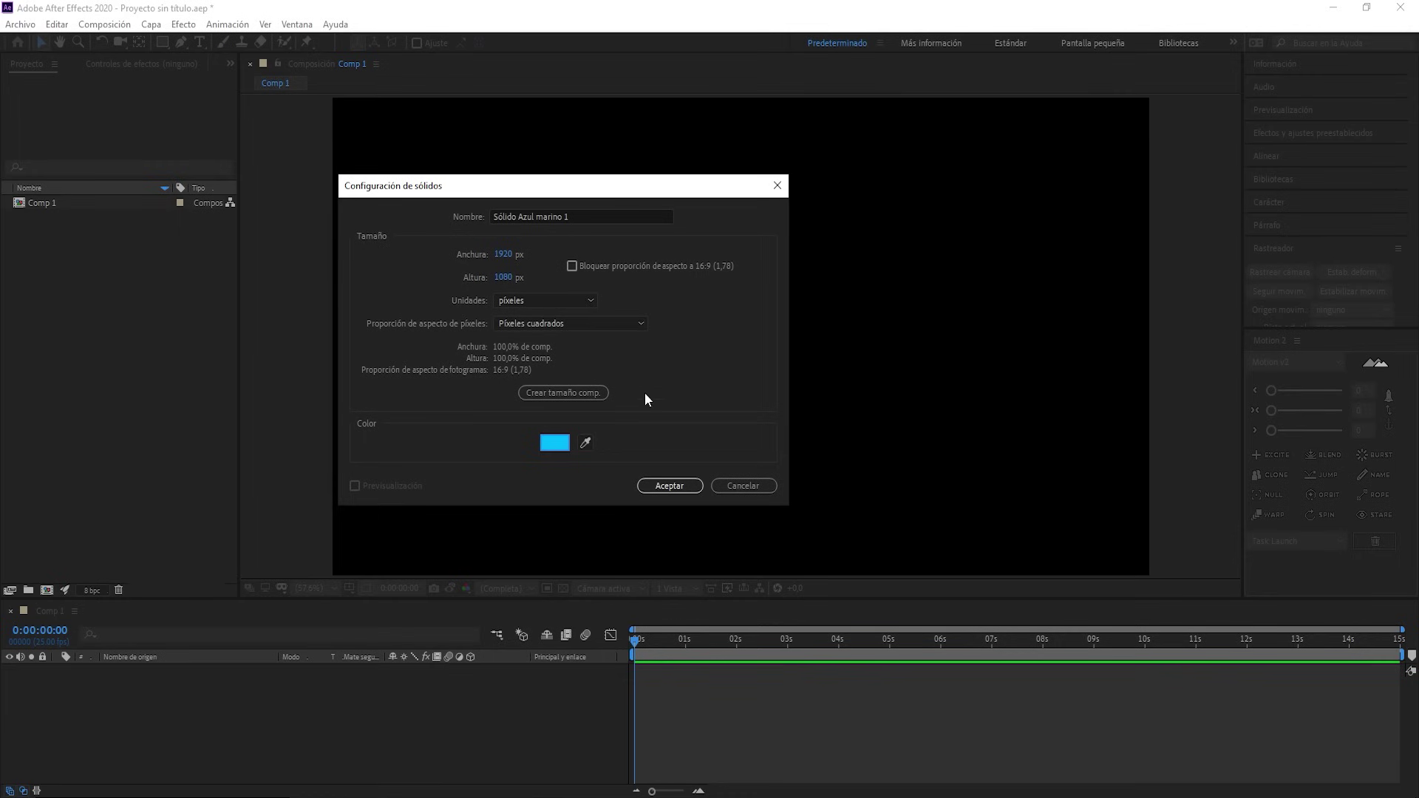
{"action": "left_click", "coordinate": [670, 487]}
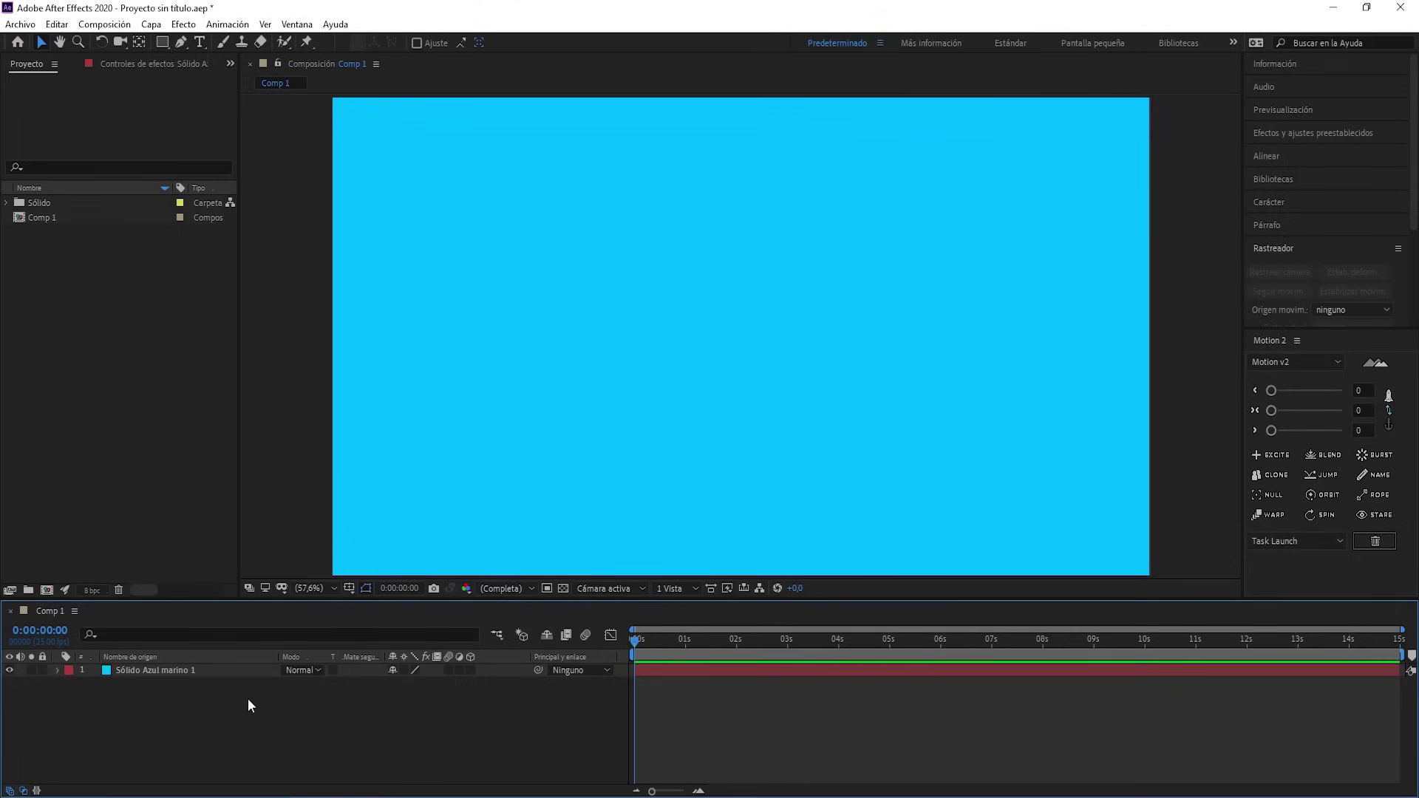
{"action": "left_click", "coordinate": [155, 29]}
{"action": "mouse_move", "coordinate": [280, 45]}
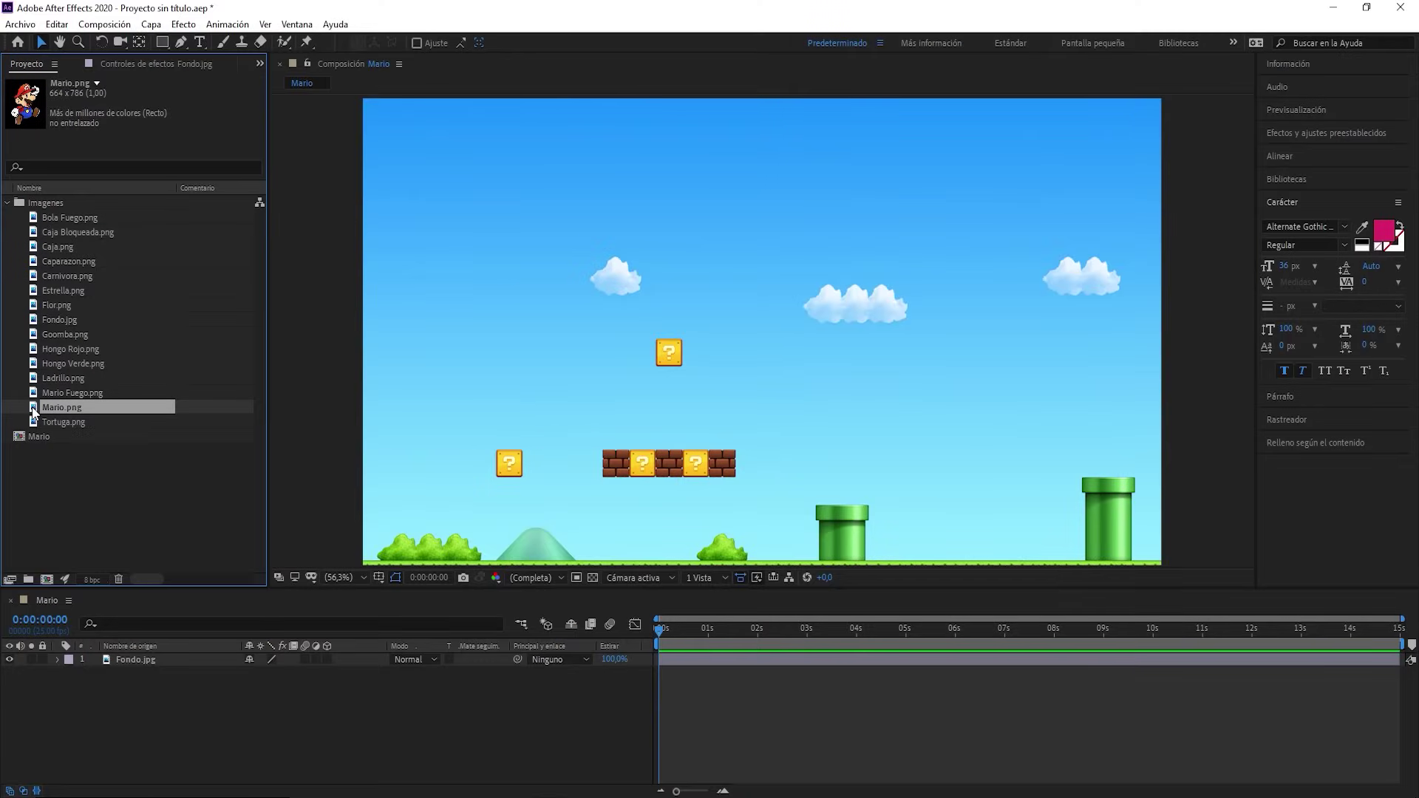
Add Mario.png to the Mario timeline and place its layer above Fondo.jpg
{"action": "left_click_drag", "start_coordinate": [32, 407], "coordinate": [113, 668]}
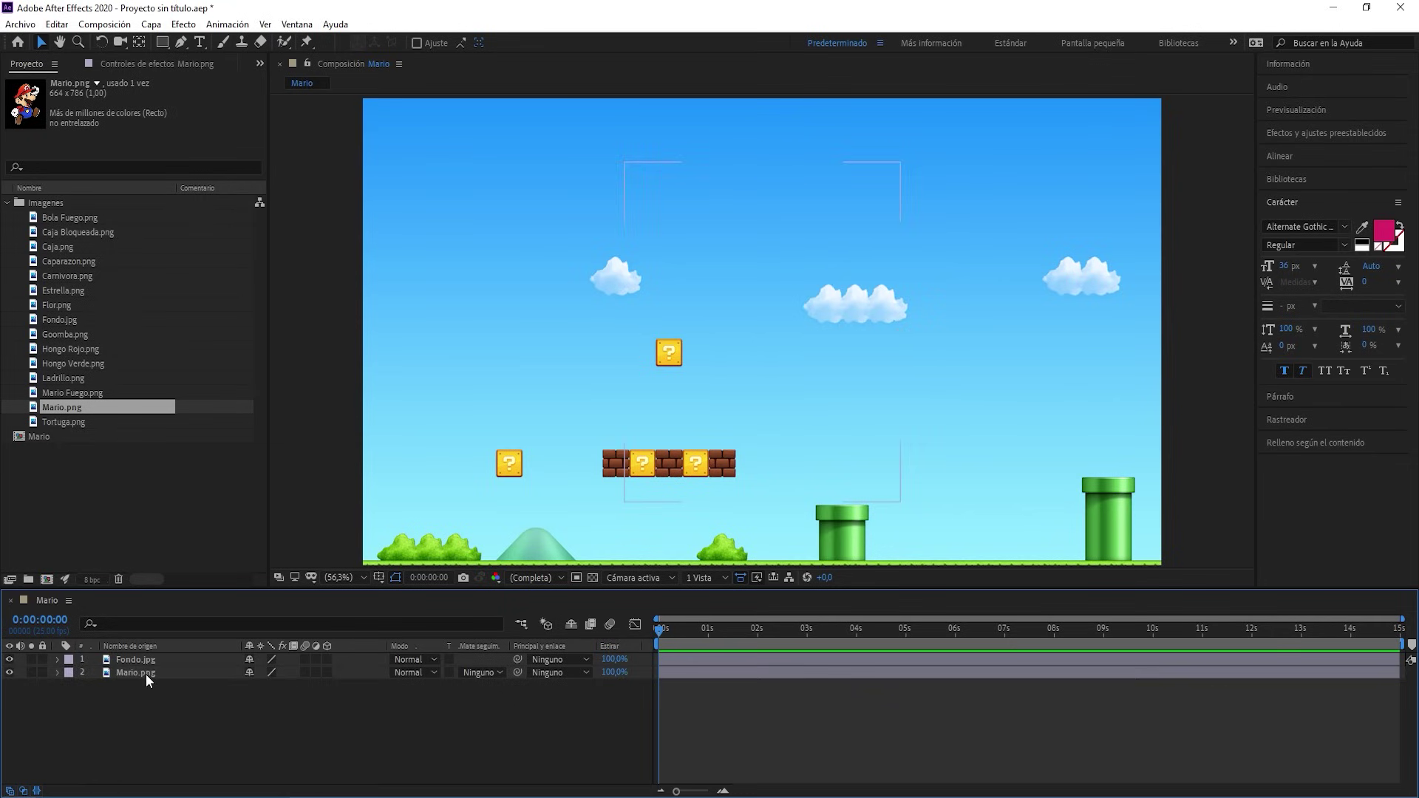
{"action": "left_click_drag", "start_coordinate": [144, 674], "coordinate": [158, 657]}
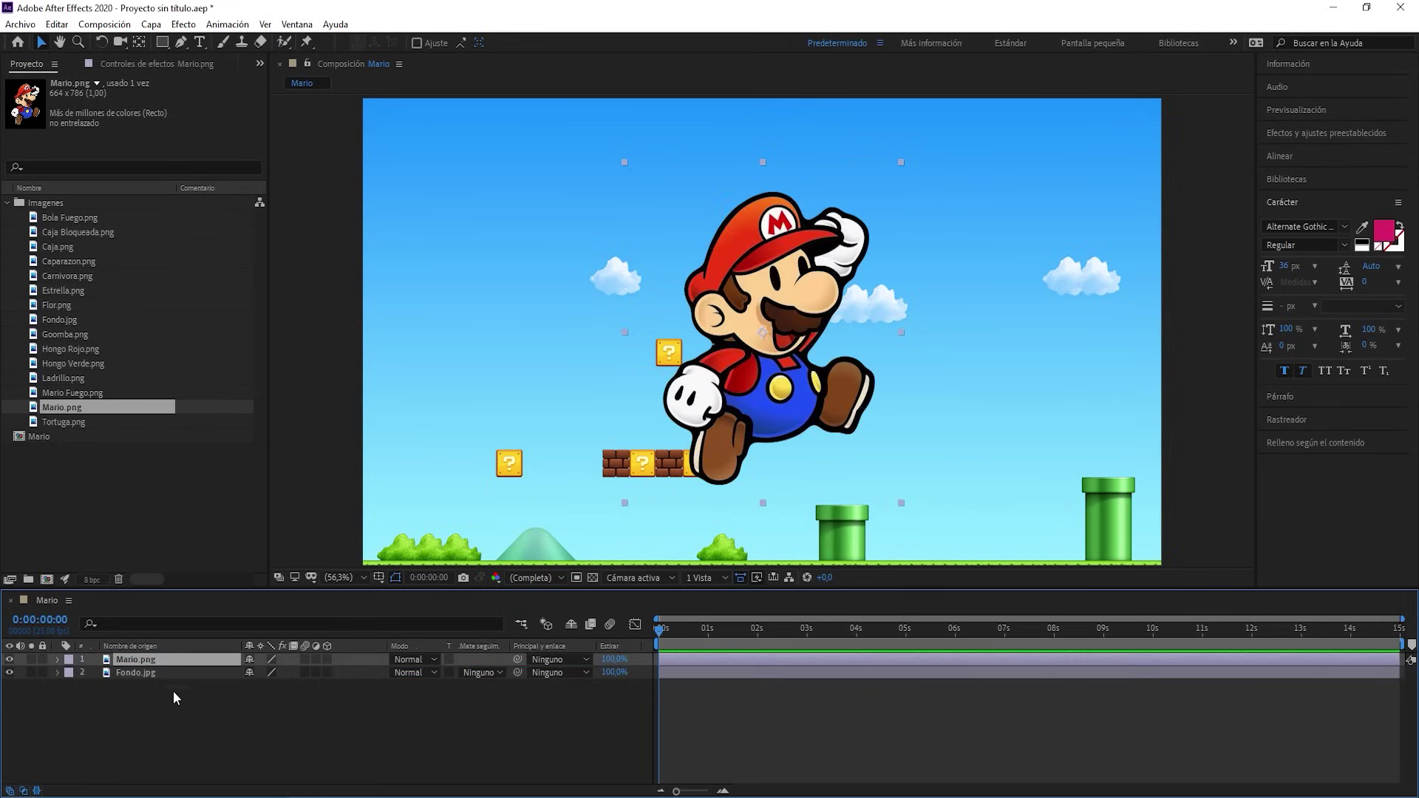
{"action": "left_click", "coordinate": [181, 733]}
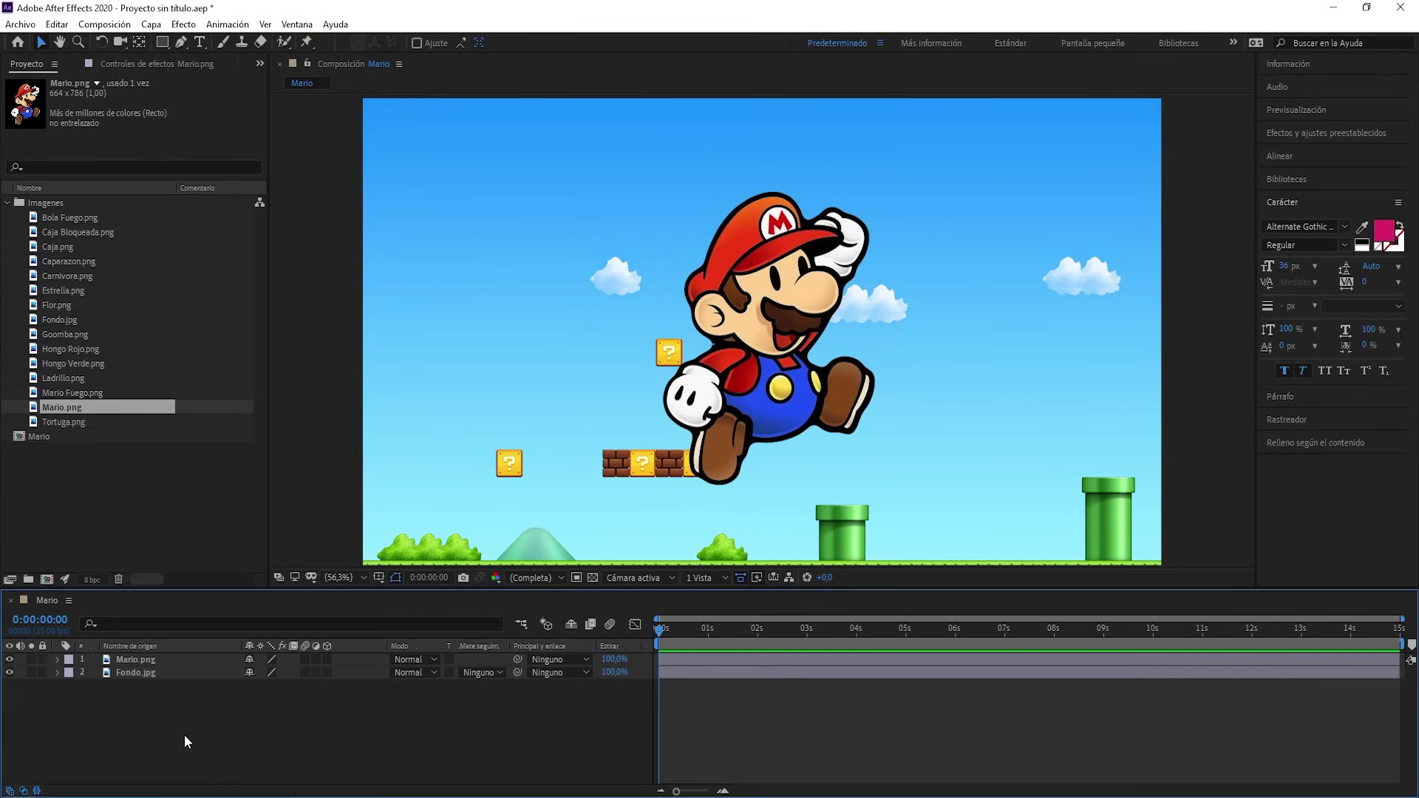
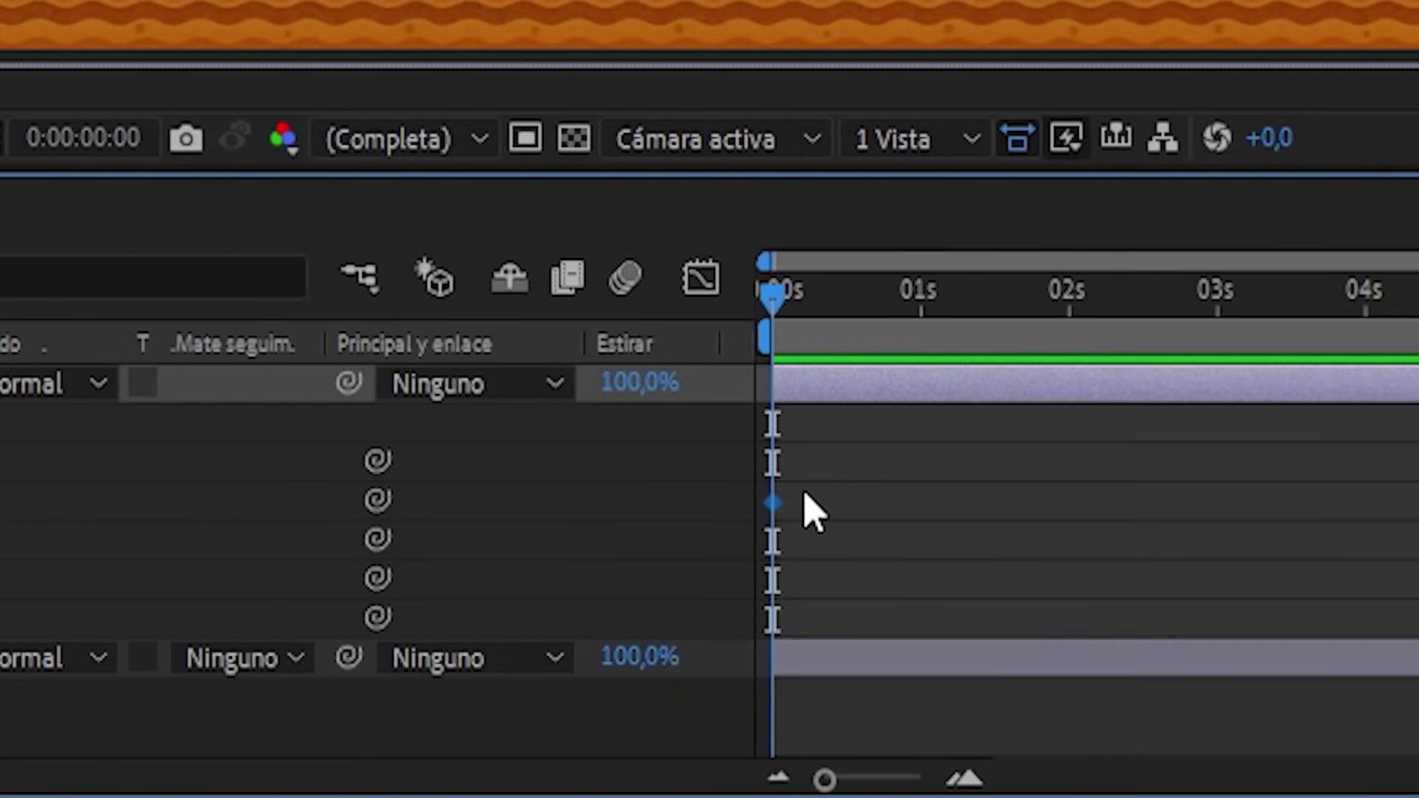
{"action": "left_click_drag", "start_coordinate": [826, 477], "coordinate": [715, 553]}
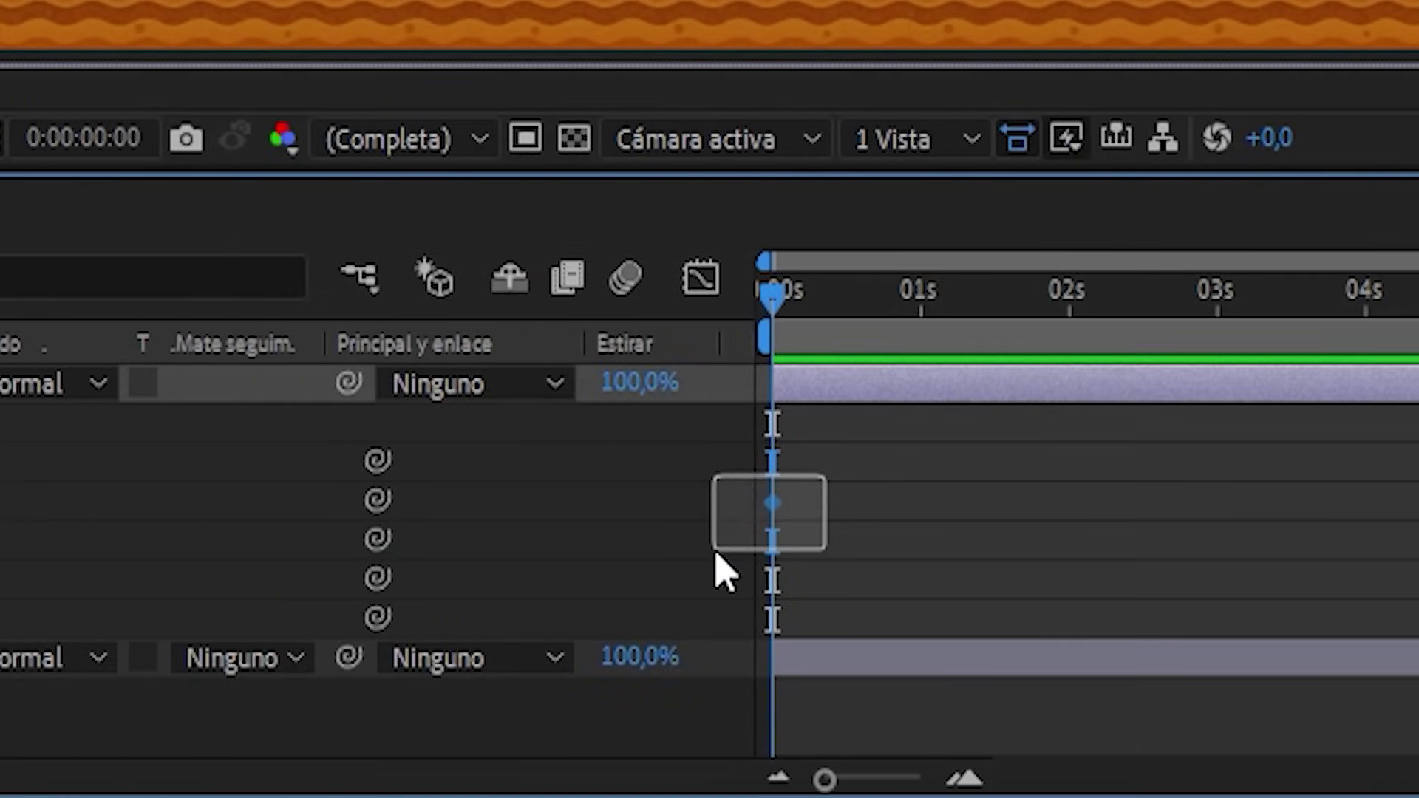
{"action": "left_click", "coordinate": [798, 539]}
{"action": "left_click_drag", "start_coordinate": [811, 461], "coordinate": [758, 515]}
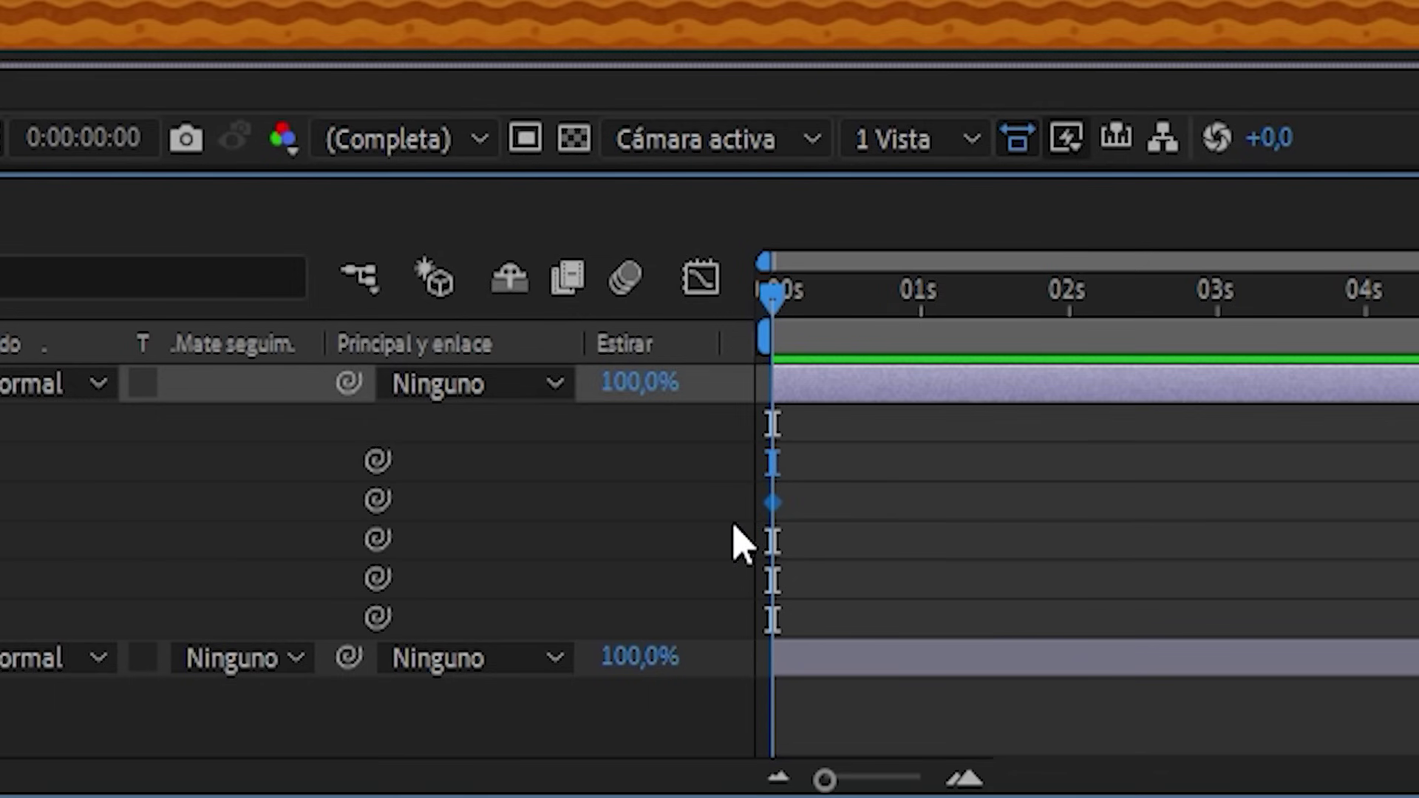
{"action": "left_click", "coordinate": [853, 463]}
{"action": "left_click_drag", "start_coordinate": [852, 461], "coordinate": [775, 514]}
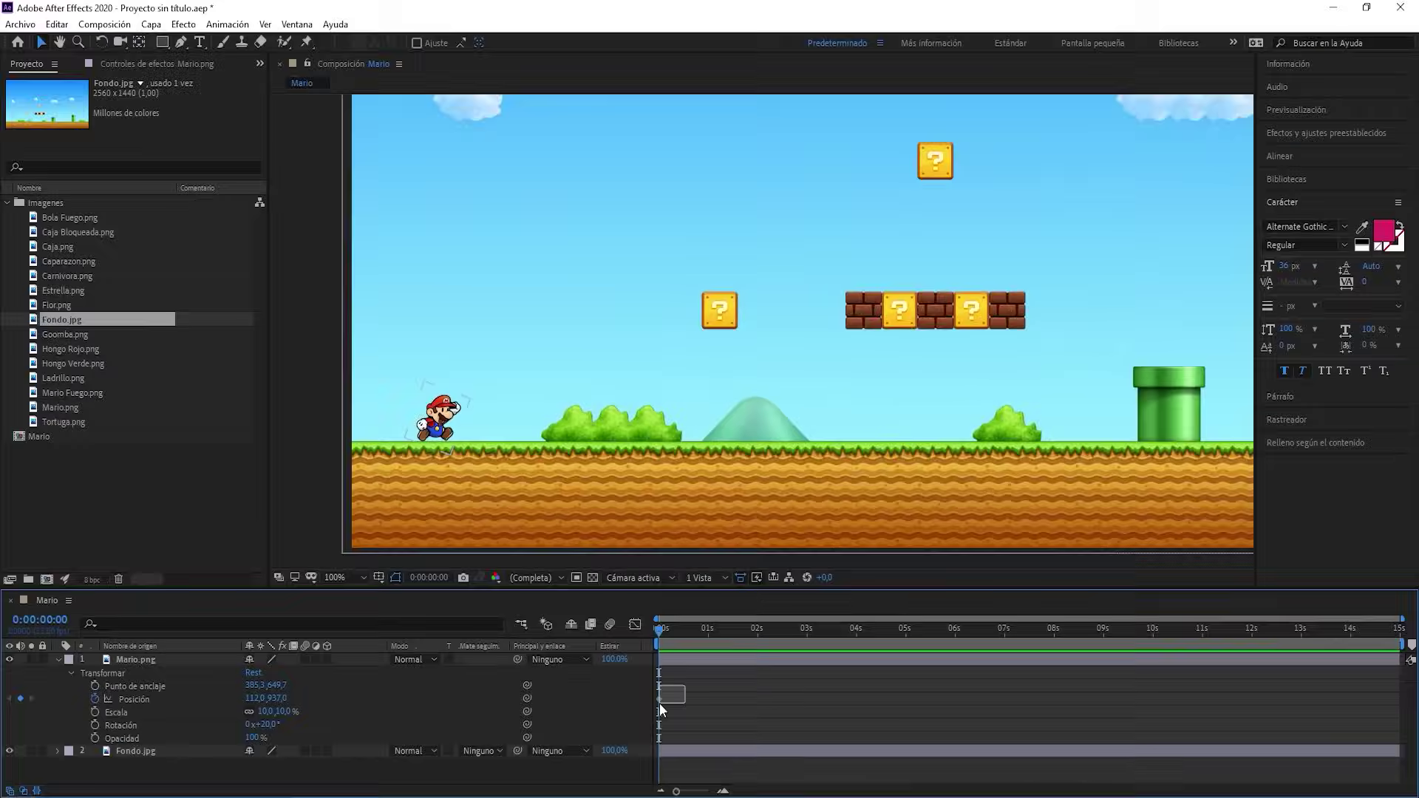
{"action": "left_click_drag", "start_coordinate": [659, 703], "coordinate": [658, 703]}
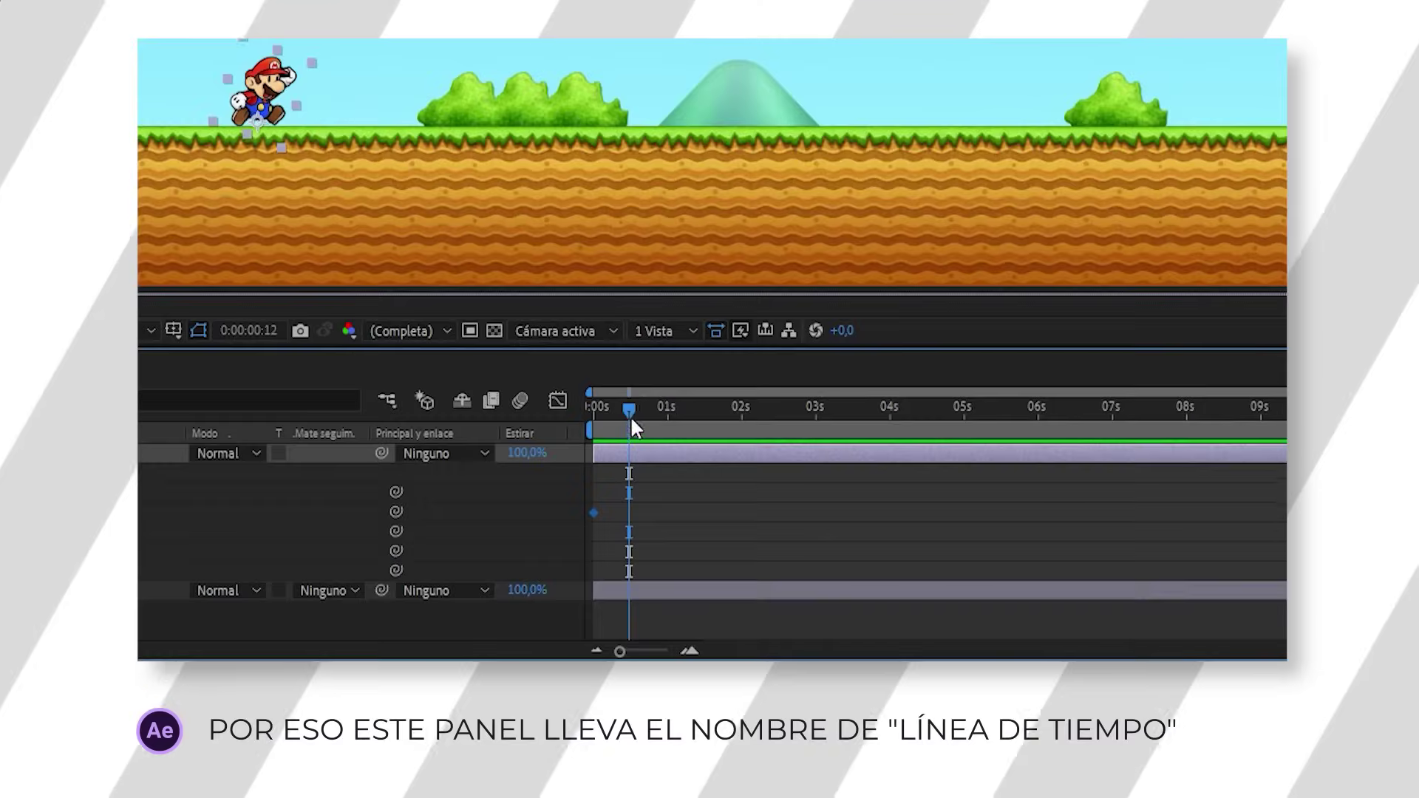
Add a Position keyframe of 728,0, 937,0 to Mario.png at 0:00:01:00 and preview the walk along the ground
{"action": "left_click_drag", "start_coordinate": [627, 409], "coordinate": [666, 428]}
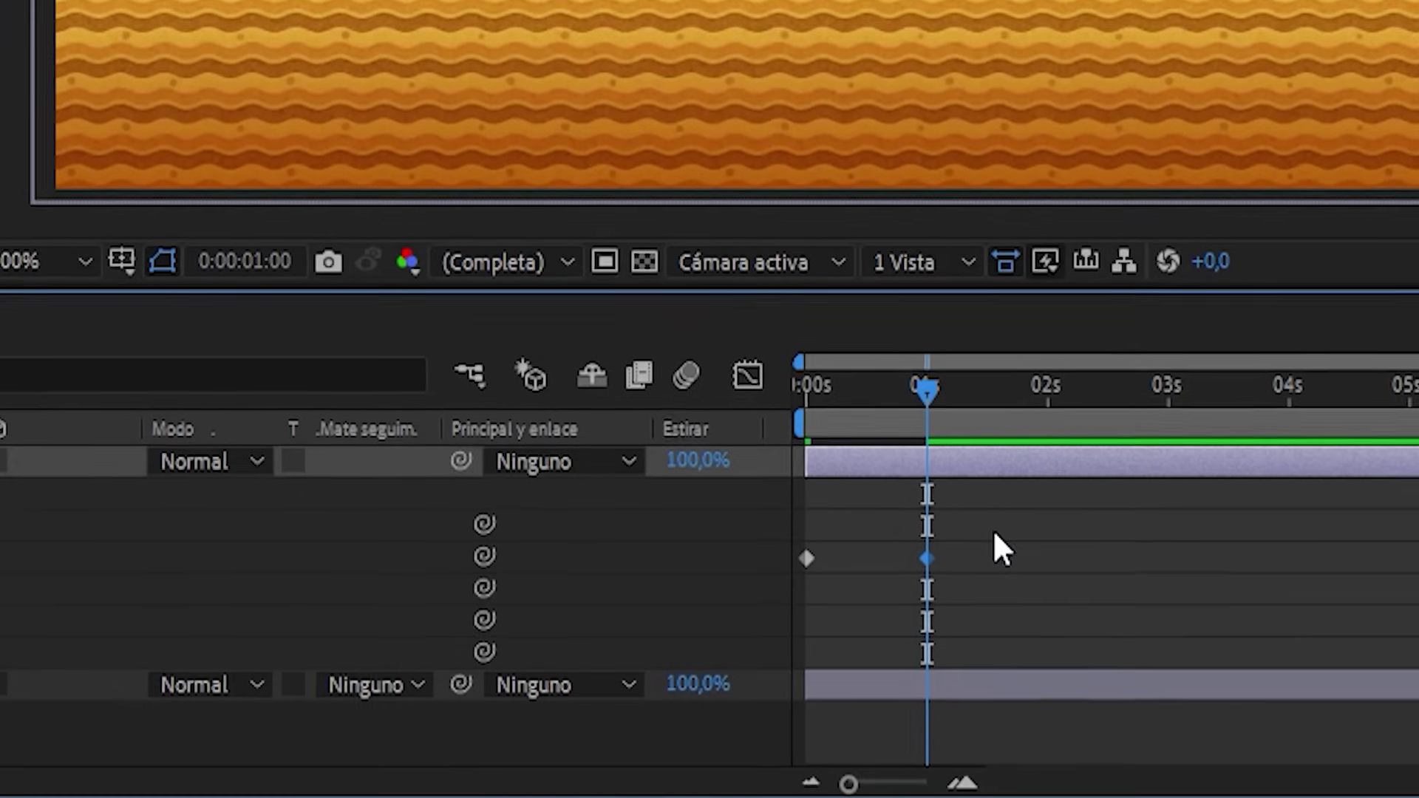
{"action": "left_click_drag", "start_coordinate": [895, 593], "coordinate": [826, 637]}
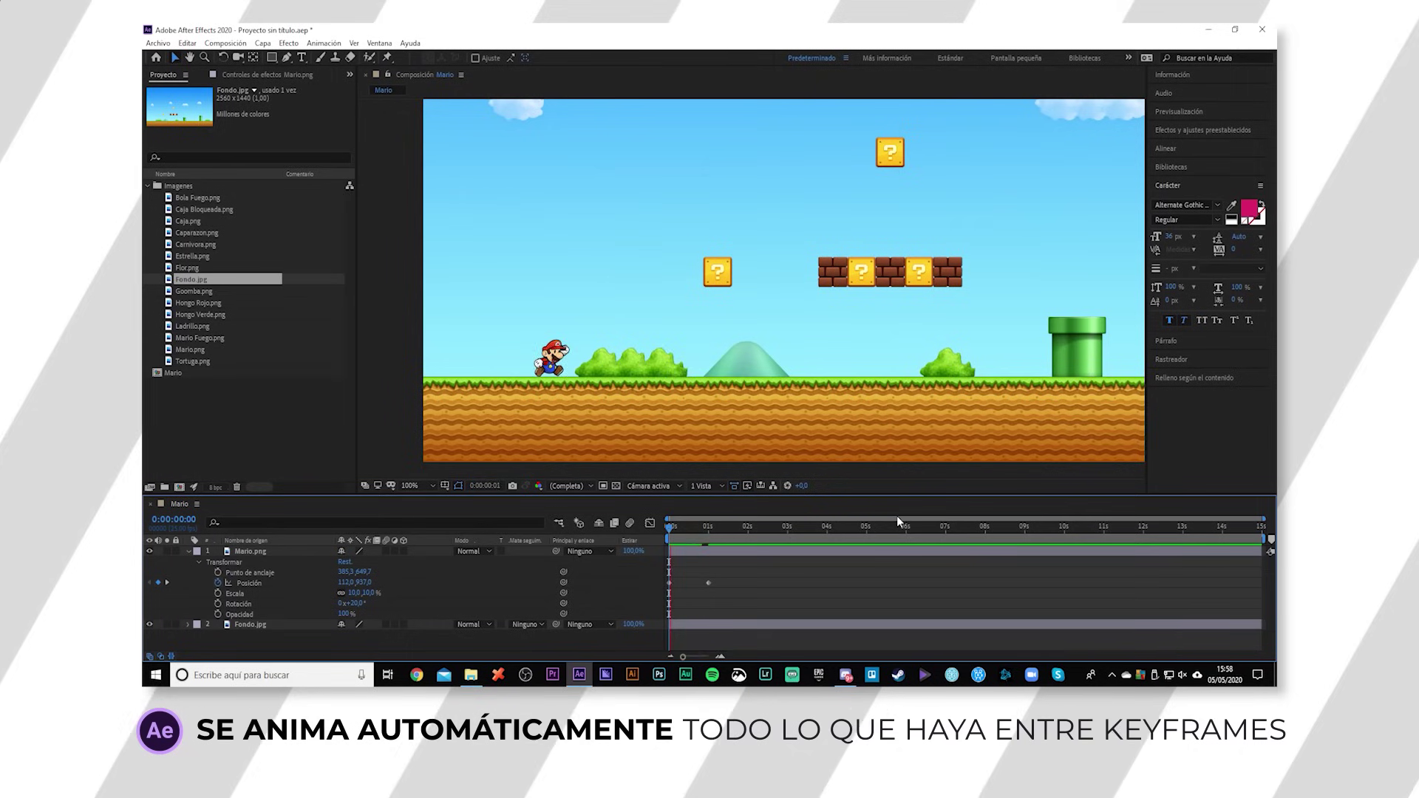
{"action": "left_click", "coordinate": [716, 526]}
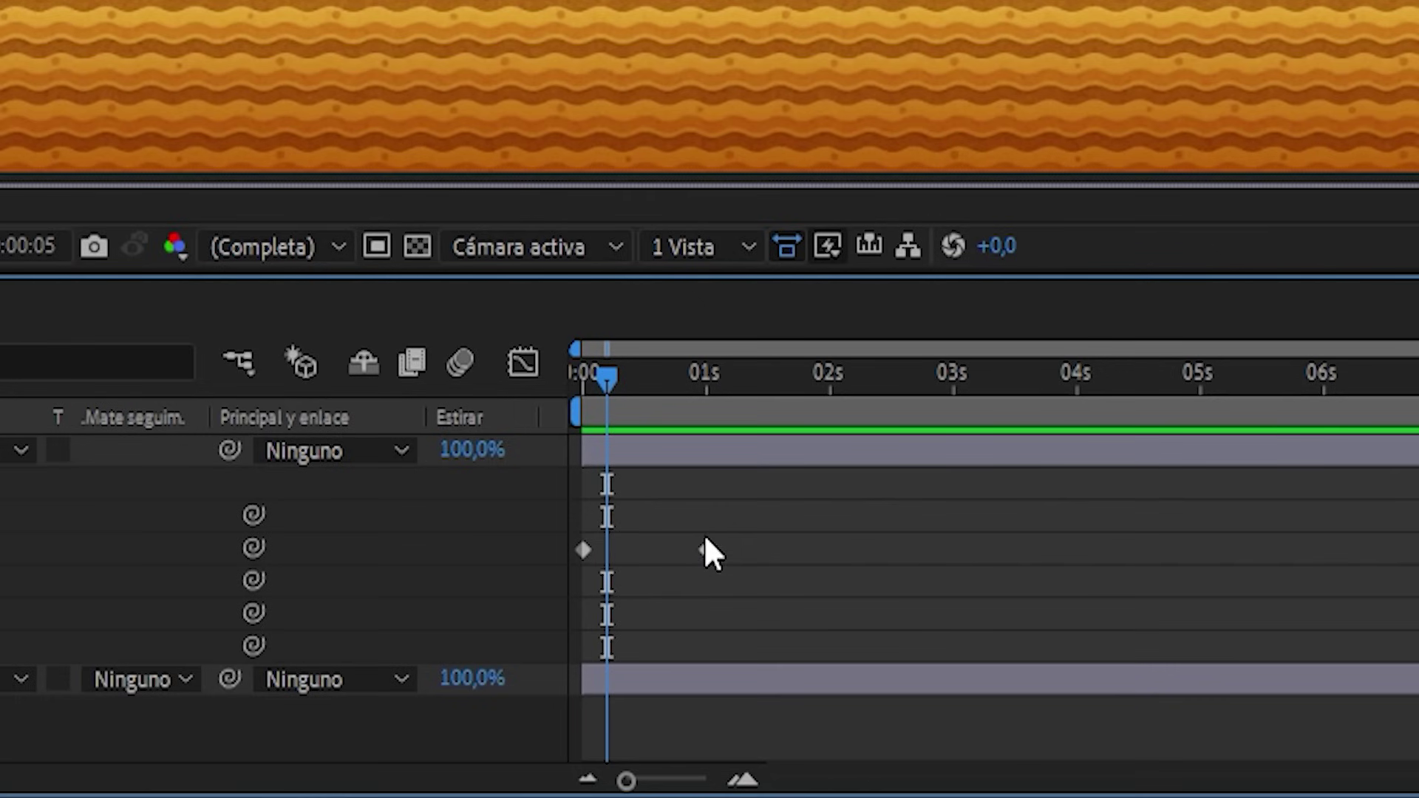
Move Mario.png's second Position keyframe to about the 2-second mark and scrub through the slower movement
{"action": "left_click_drag", "start_coordinate": [708, 552], "coordinate": [826, 564]}
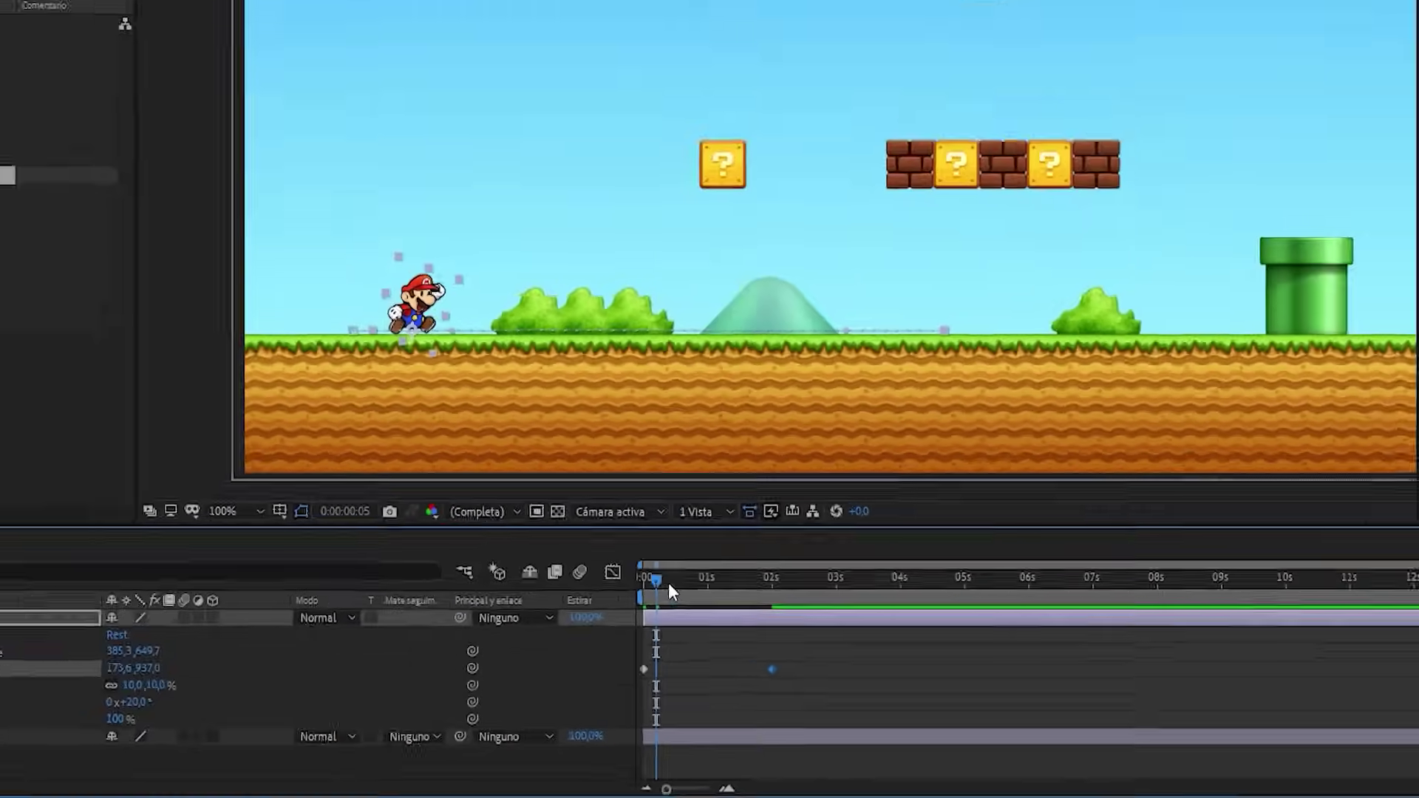
{"action": "left_click_drag", "start_coordinate": [668, 584], "coordinate": [629, 589]}
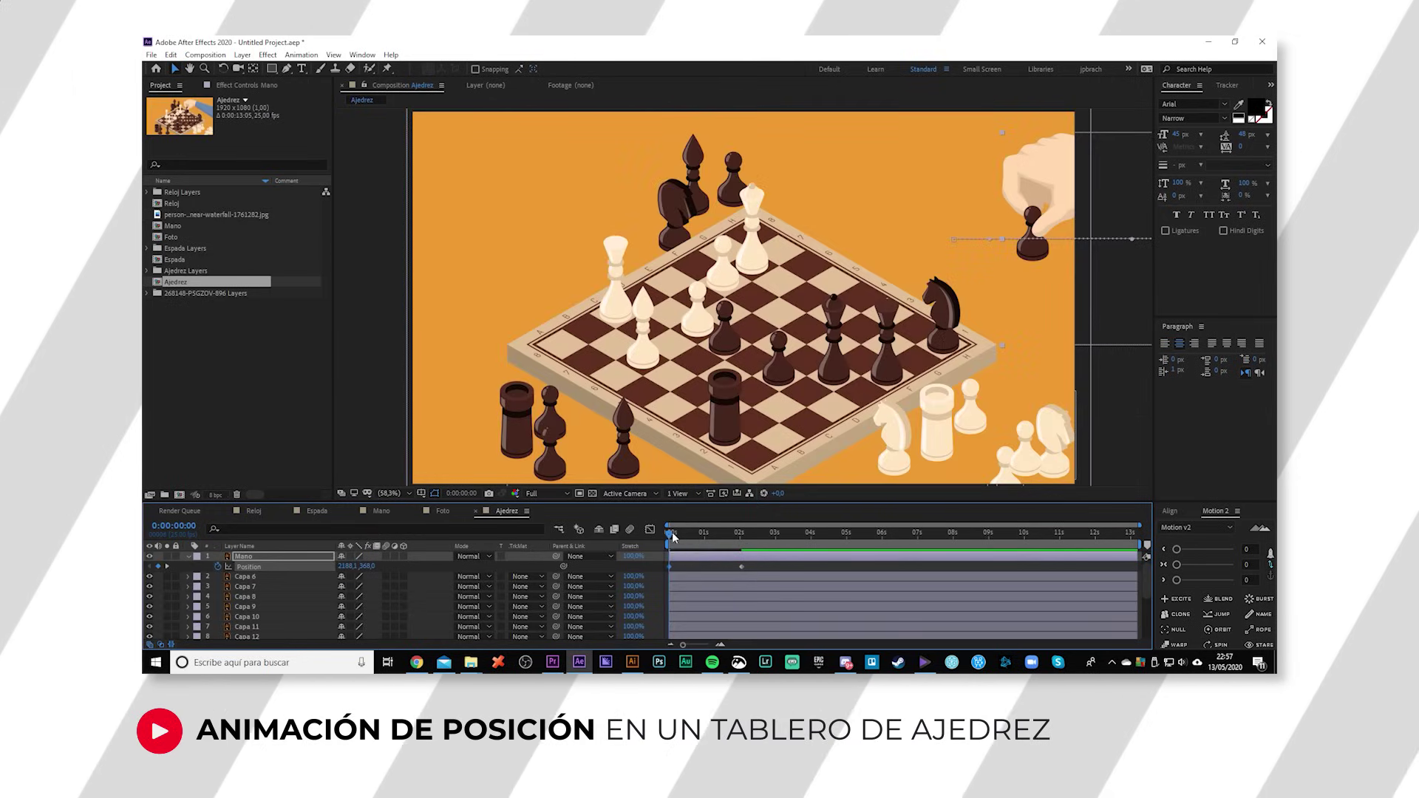
{"action": "left_click_drag", "start_coordinate": [672, 538], "coordinate": [745, 541]}
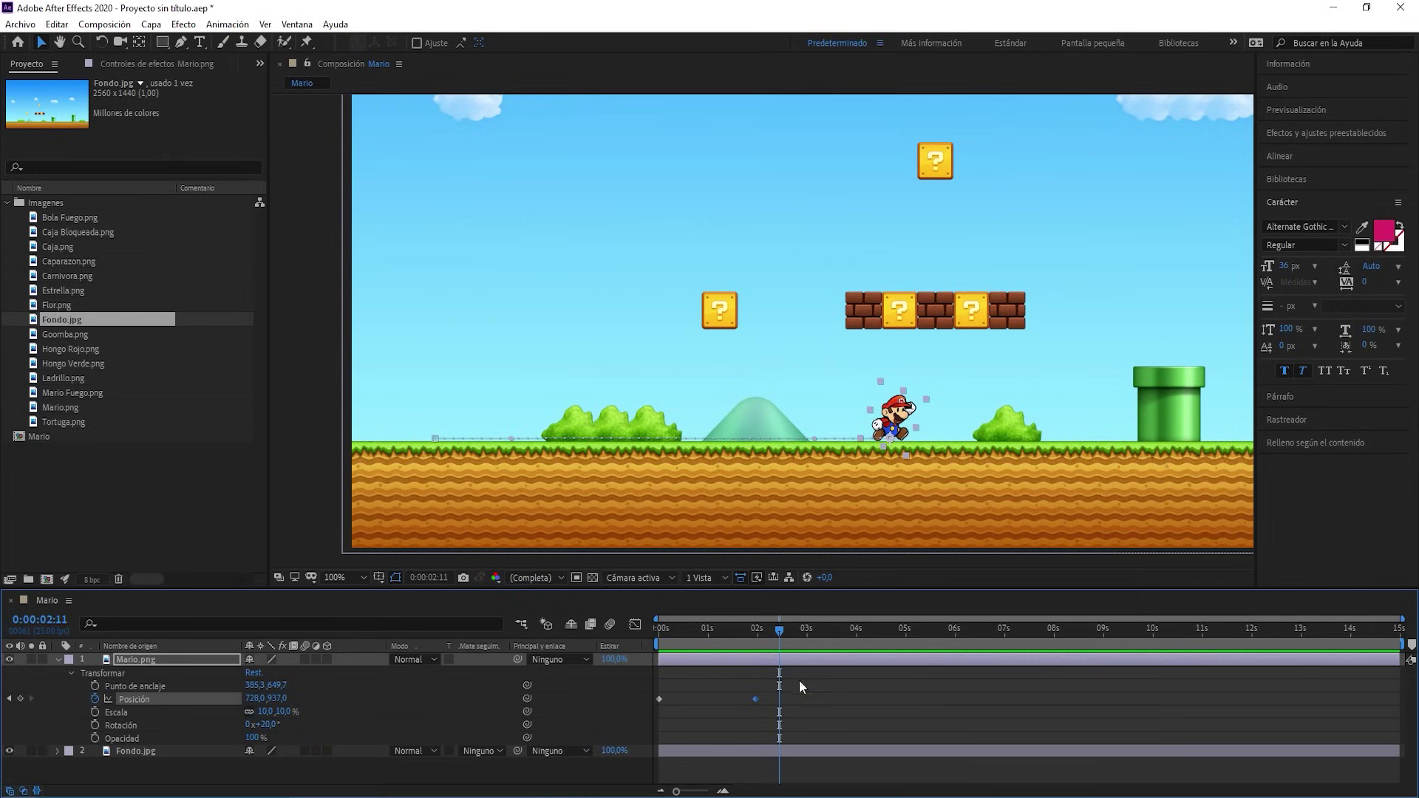
At 0:00:03:00, raise Mario.png to a vertical Position of about 835 beneath the question block and check the jump
{"action": "left_click_drag", "start_coordinate": [776, 633], "coordinate": [809, 640]}
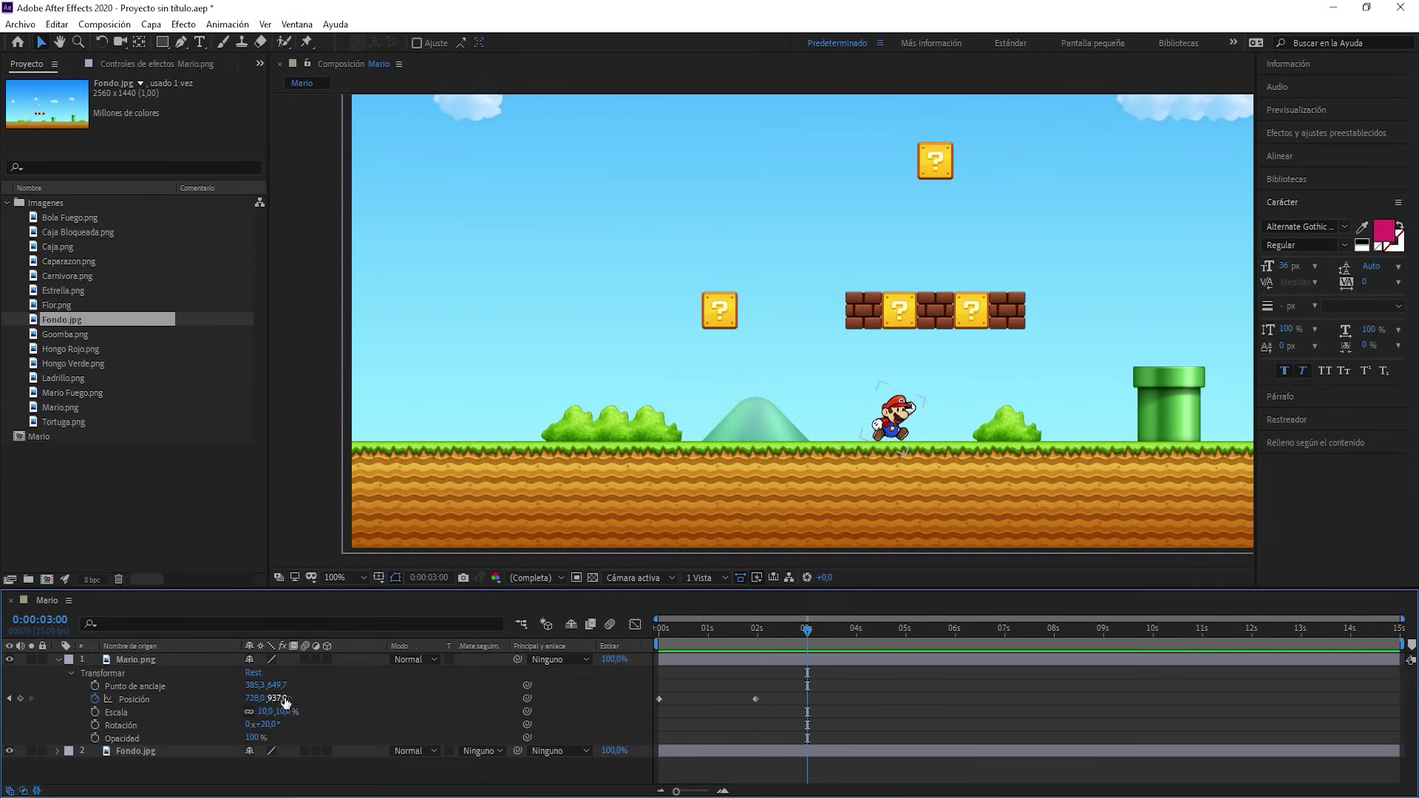
{"action": "left_click_drag", "start_coordinate": [281, 698], "coordinate": [271, 697]}
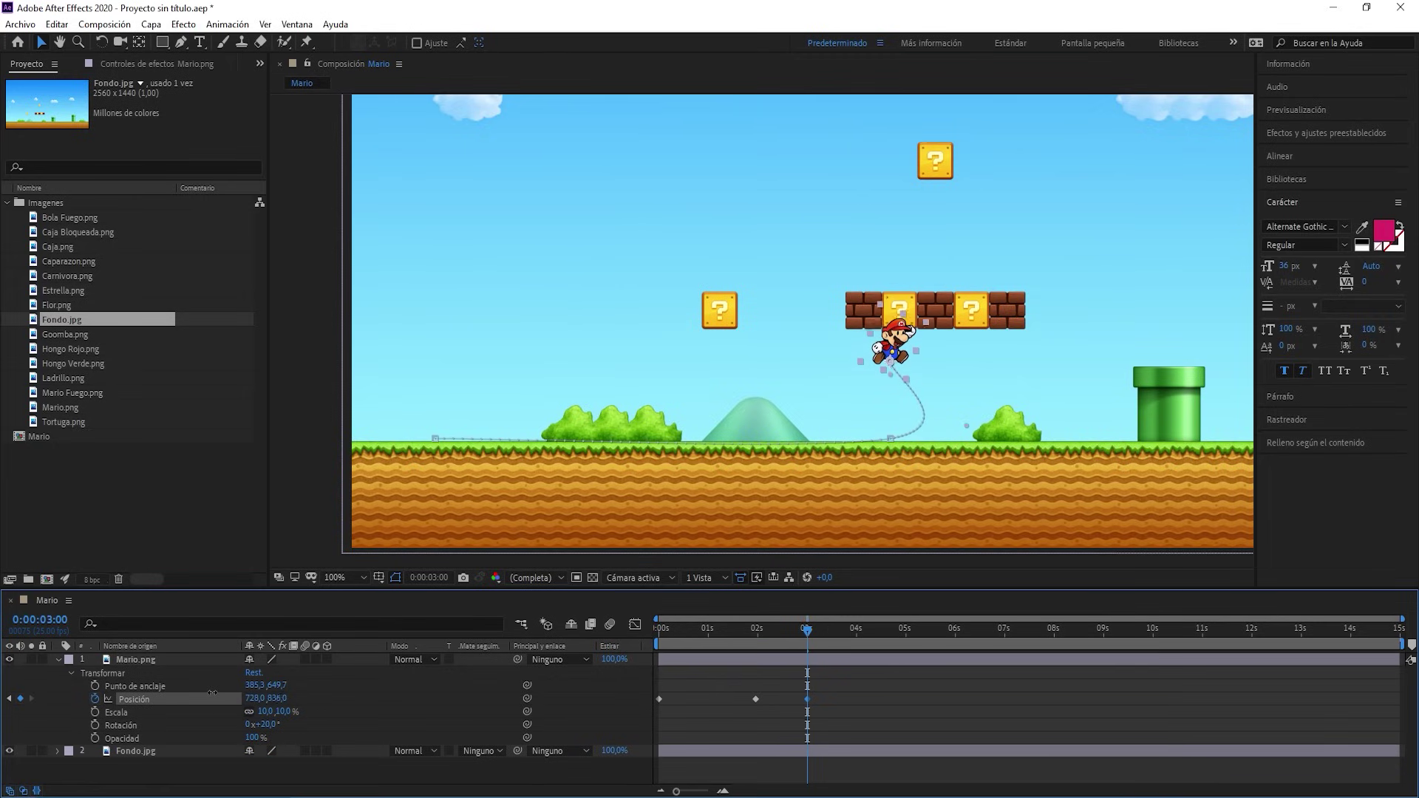
{"action": "left_click_drag", "start_coordinate": [769, 650], "coordinate": [783, 651]}
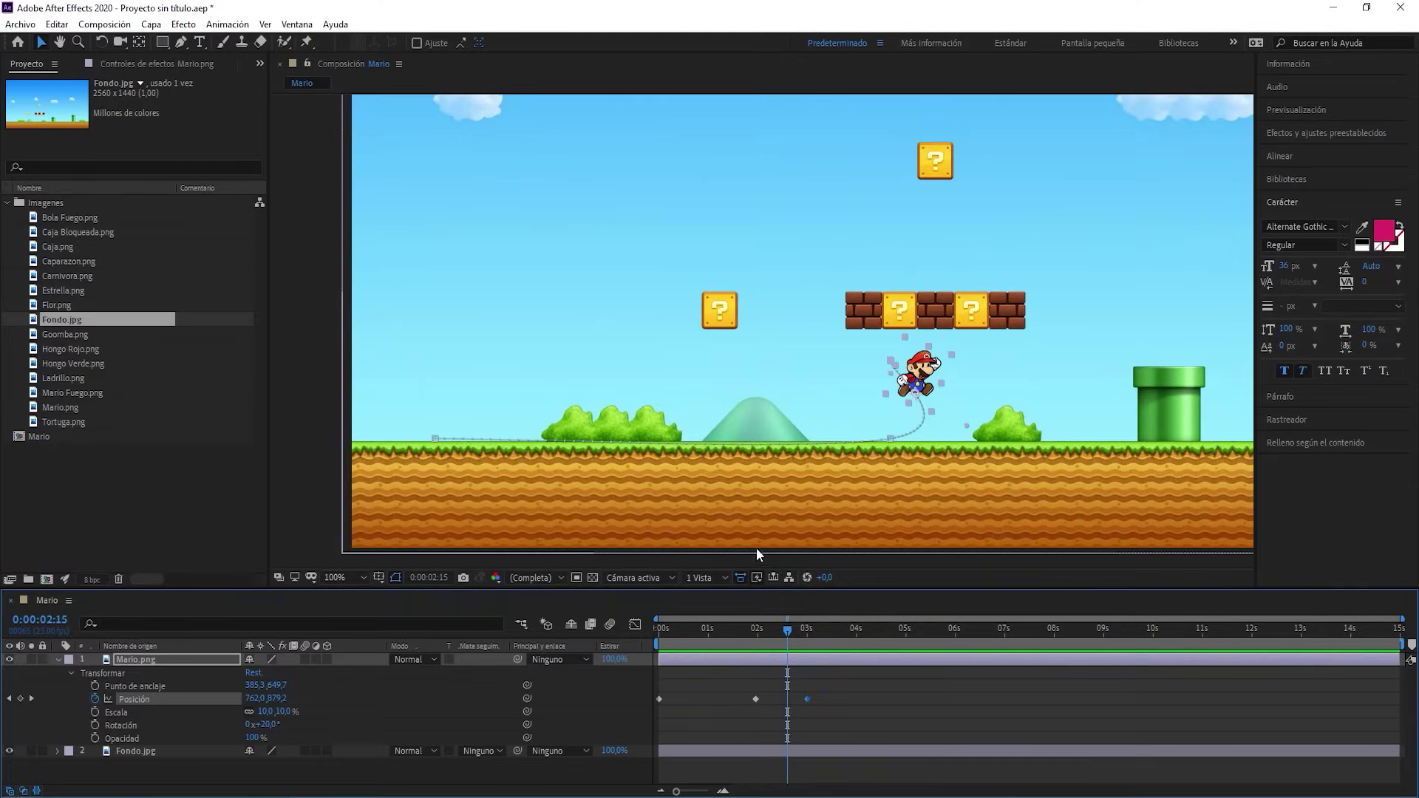
Straighten the curved jump section of Mario's motion path with the Convert Vertex tool and return to the Selection tool
{"action": "left_click", "coordinate": [180, 46]}
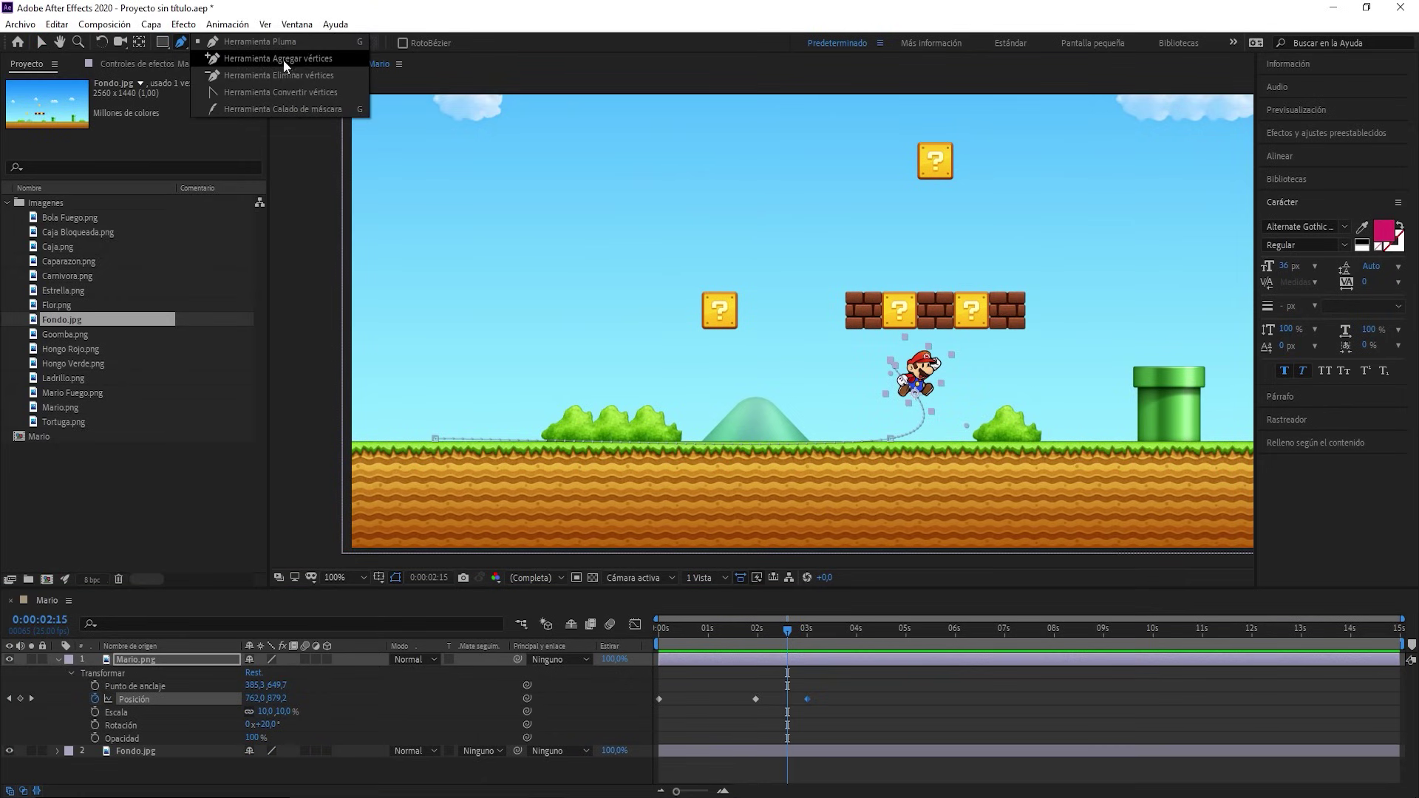
{"action": "left_click", "coordinate": [347, 90]}
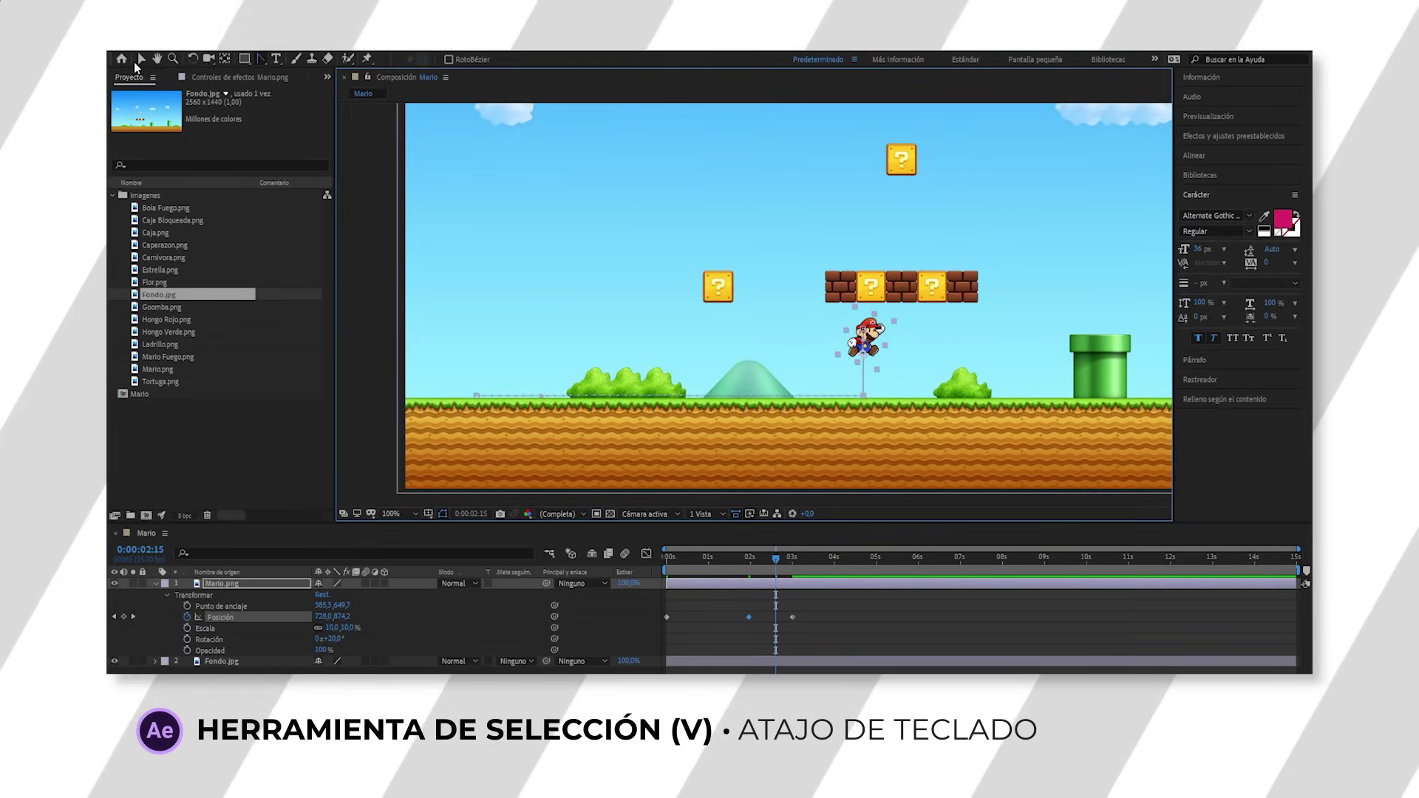
{"action": "key", "text": "v"}
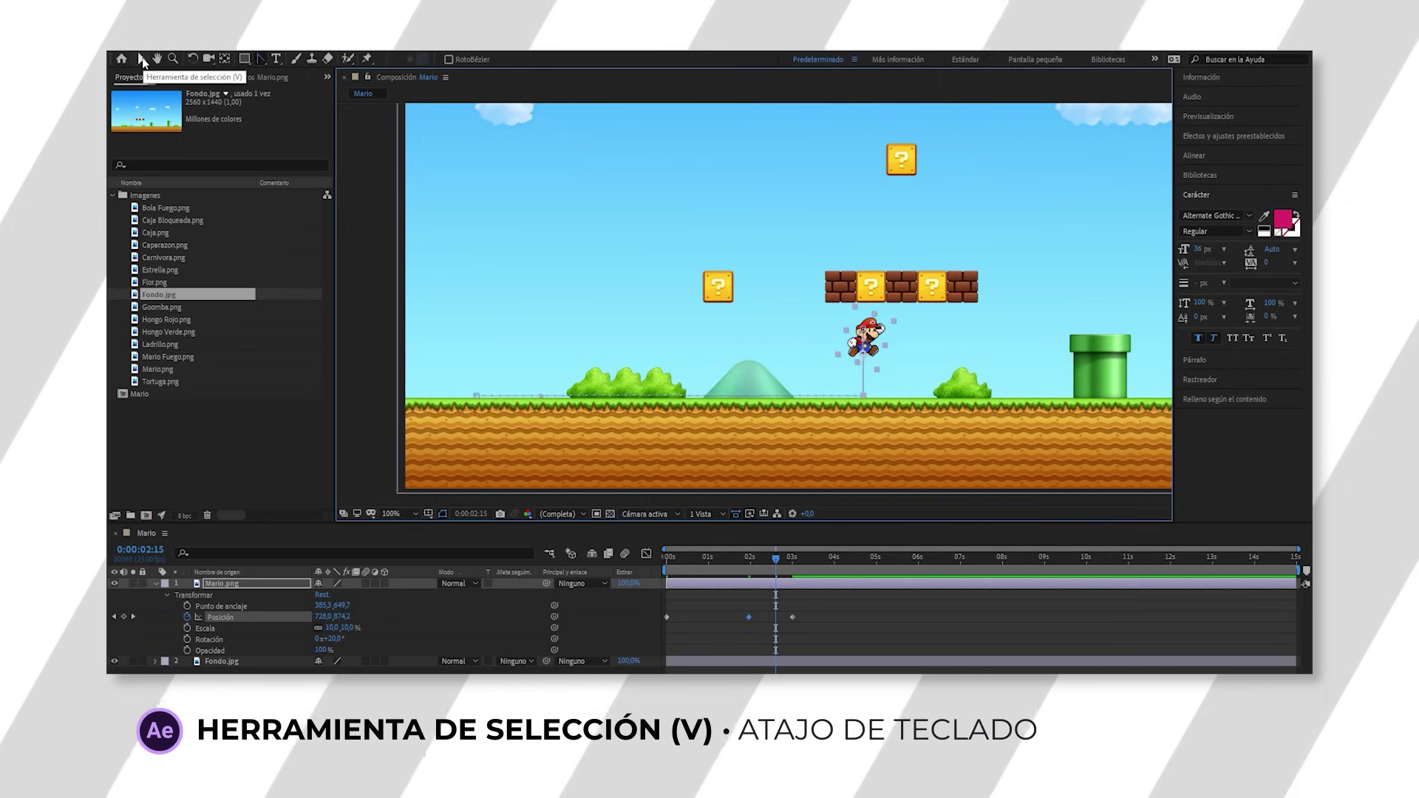
Preview the animation and move Mario.png's jump keyframe to 0:00:02:05 for a faster jump
{"action": "left_click", "coordinate": [726, 559]}
{"action": "left_click_drag", "start_coordinate": [736, 569], "coordinate": [678, 571]}
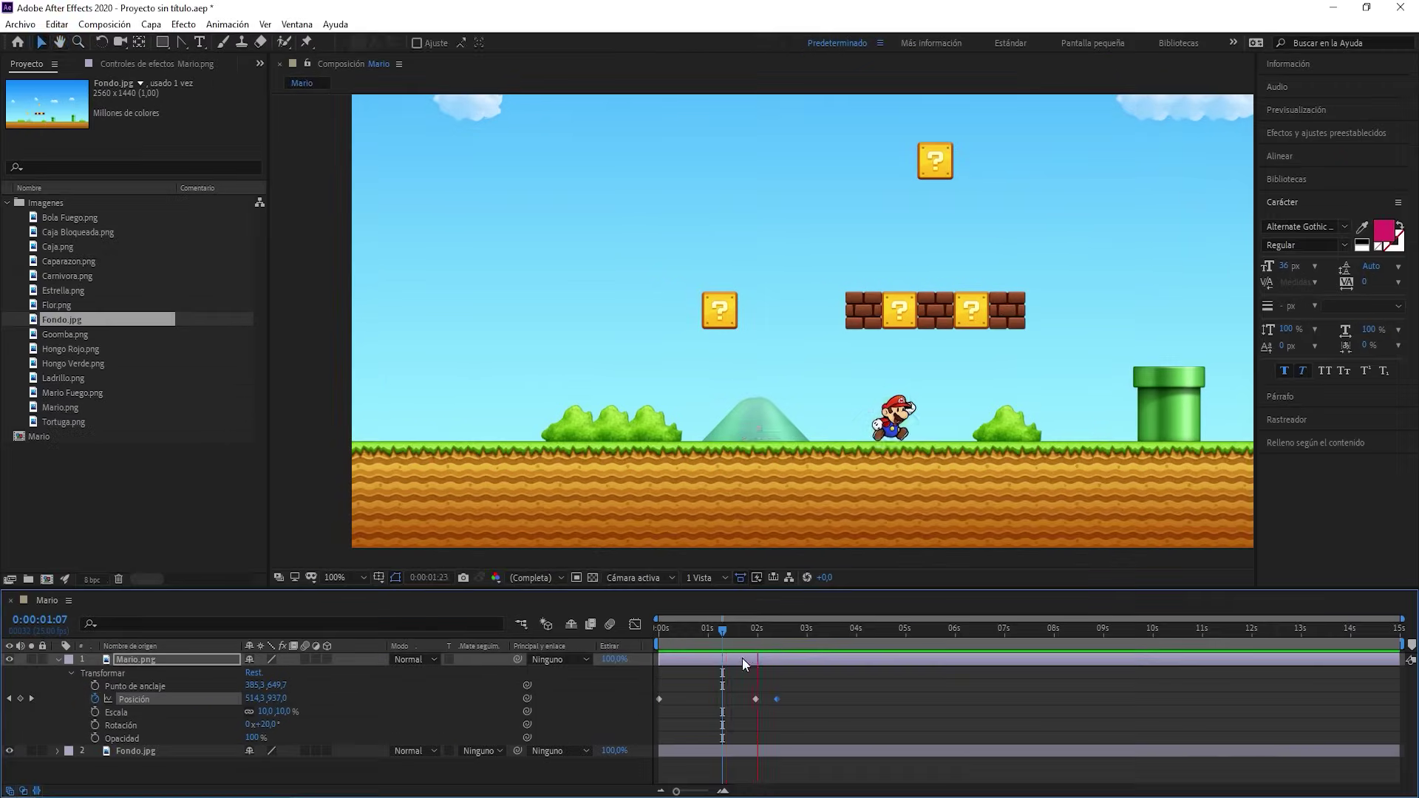
{"action": "key", "text": "space"}
{"action": "left_click_drag", "start_coordinate": [776, 699], "coordinate": [766, 699]}
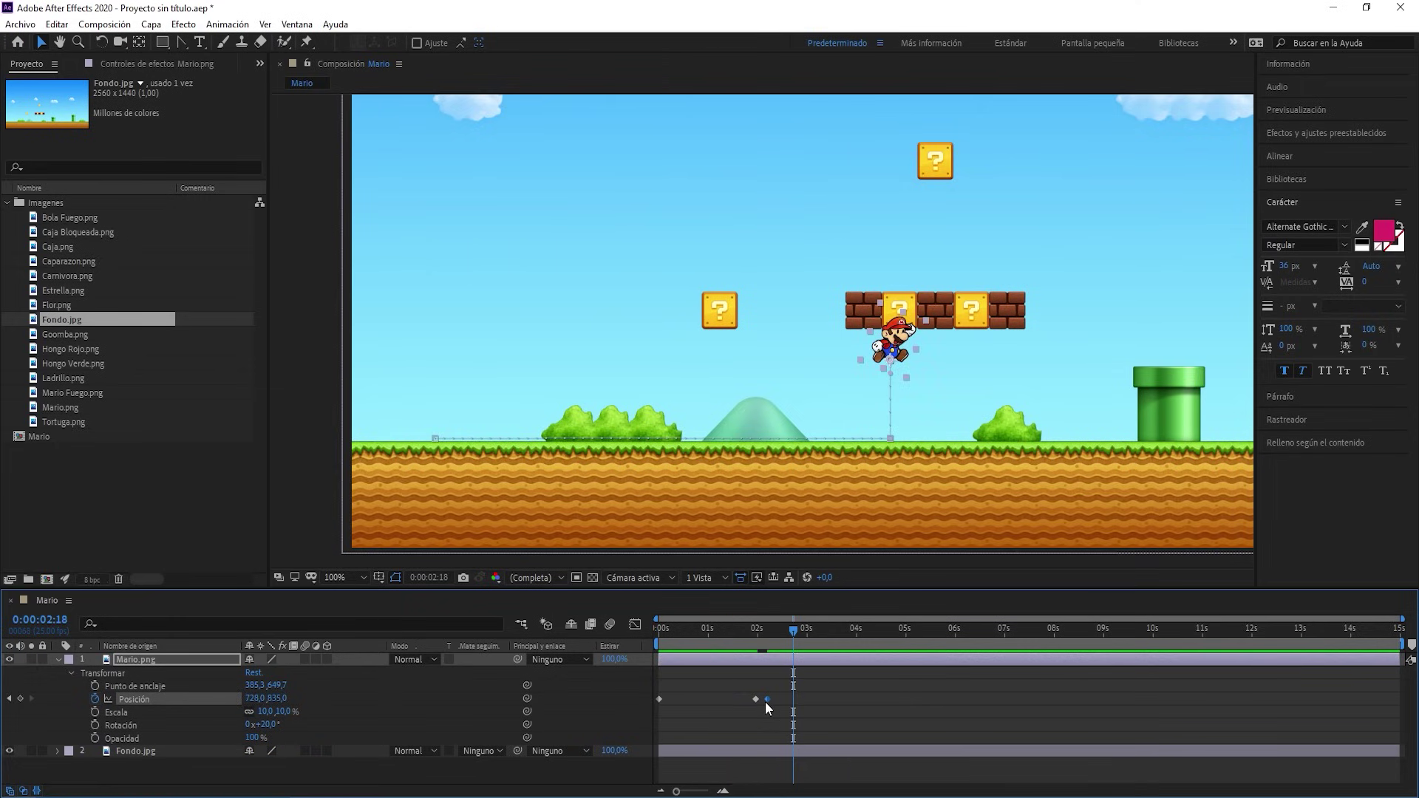
{"action": "left_click", "coordinate": [759, 629]}
{"action": "left_click_drag", "start_coordinate": [770, 645], "coordinate": [779, 644]}
Copy Mario.png's ground Position keyframe near 2 seconds to 0:00:02:11 so he lands, and preview the jump
{"action": "left_click_drag", "start_coordinate": [792, 632], "coordinate": [756, 637]}
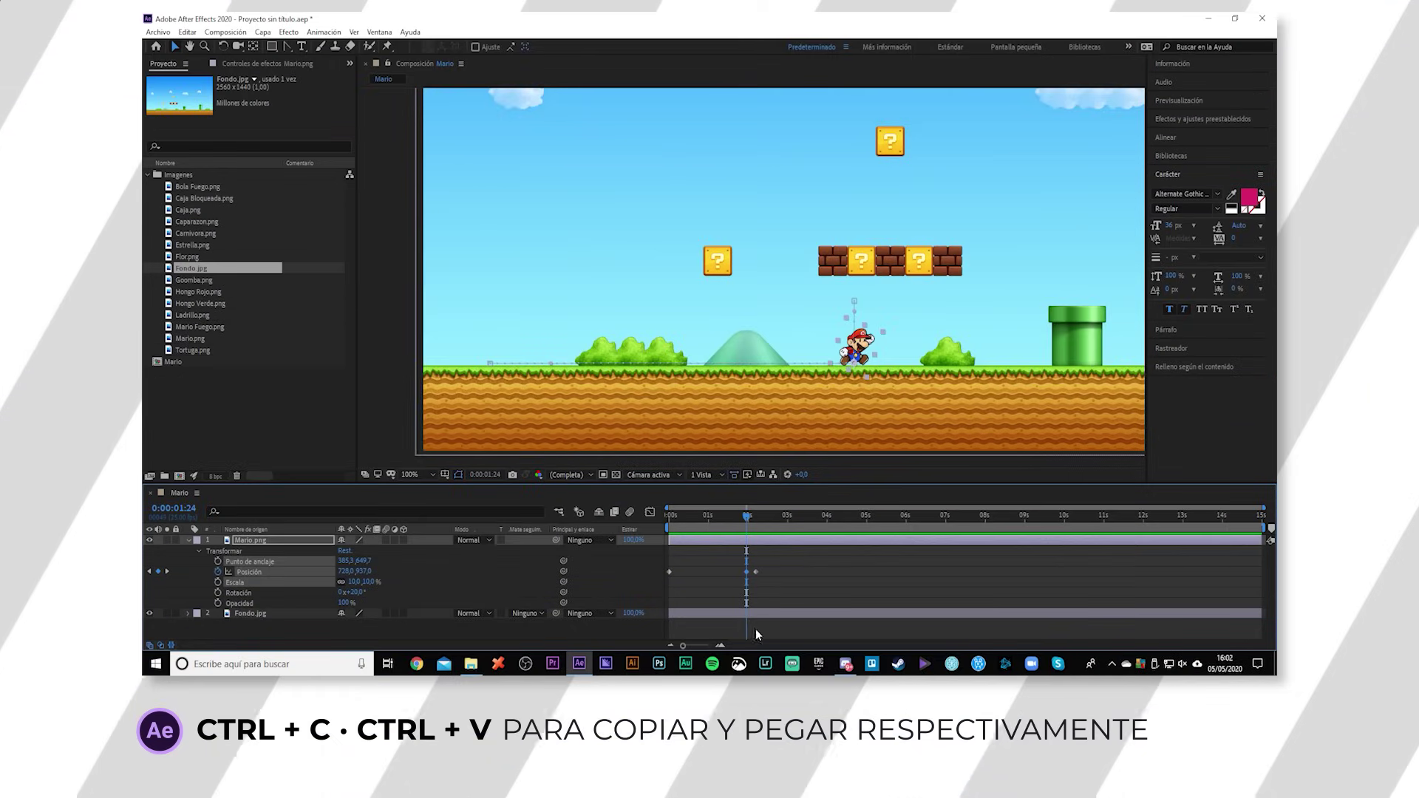
{"action": "left_click", "coordinate": [765, 522]}
{"action": "key", "text": "ctrl+v"}
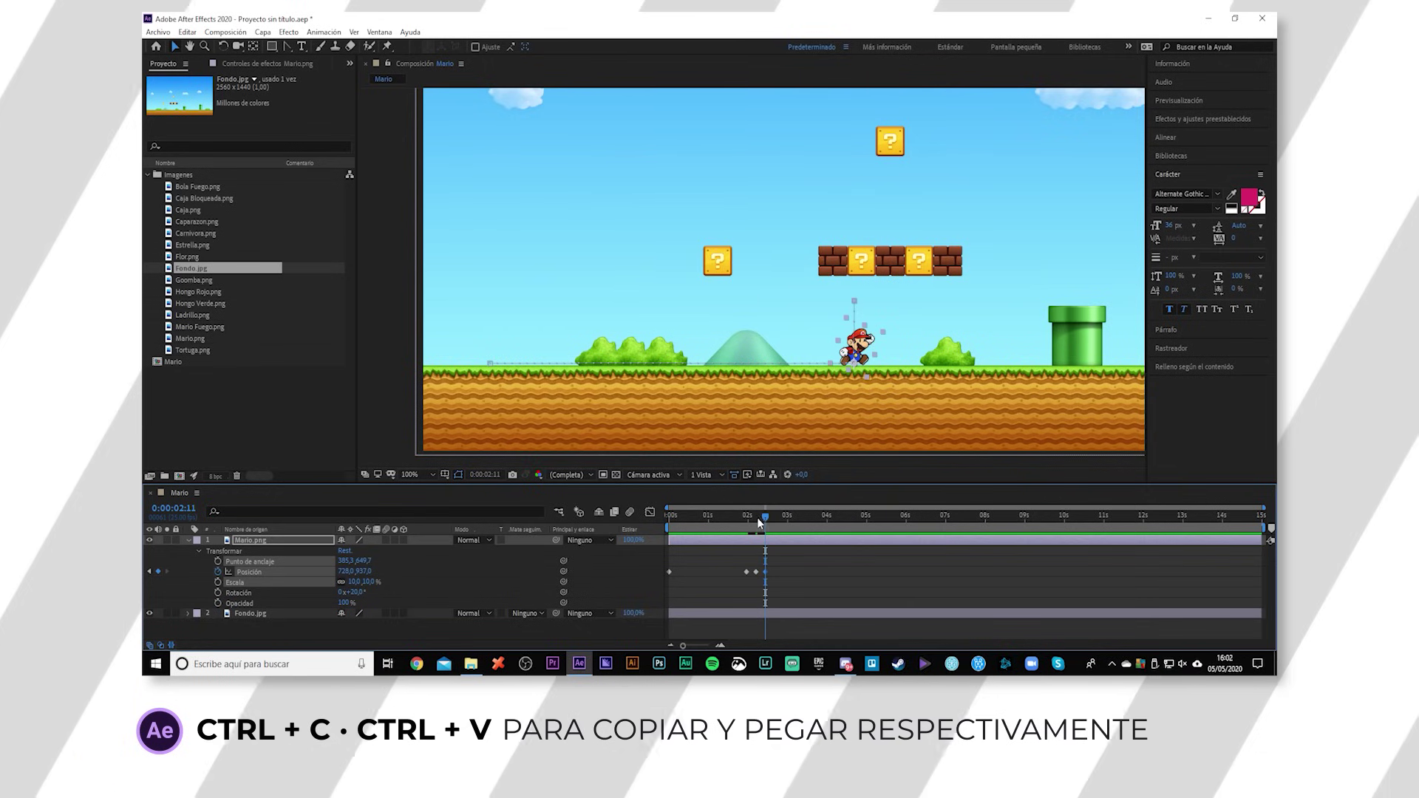
{"action": "left_click_drag", "start_coordinate": [707, 518], "coordinate": [645, 519]}
{"action": "key", "text": "space"}
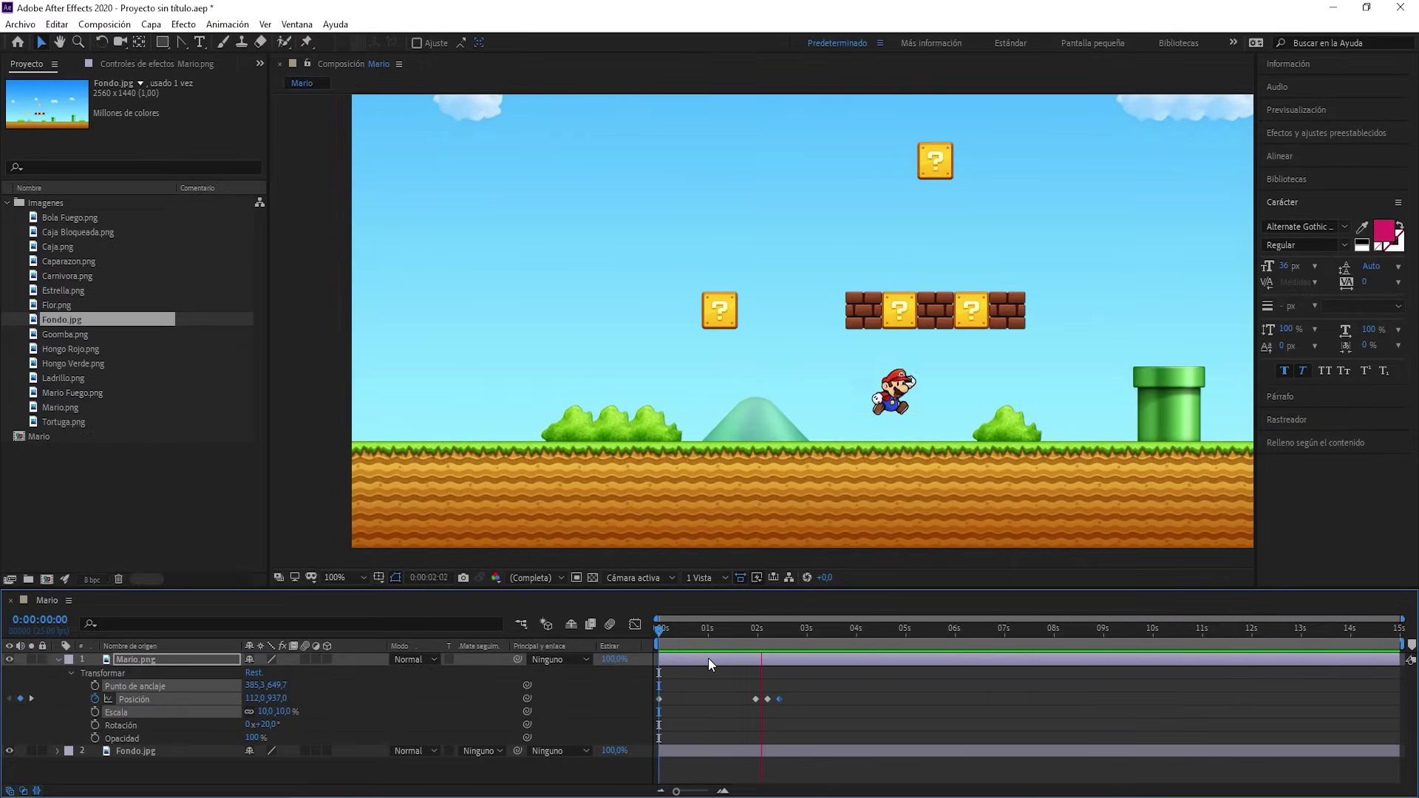
{"action": "left_click_drag", "start_coordinate": [756, 645], "coordinate": [726, 651]}
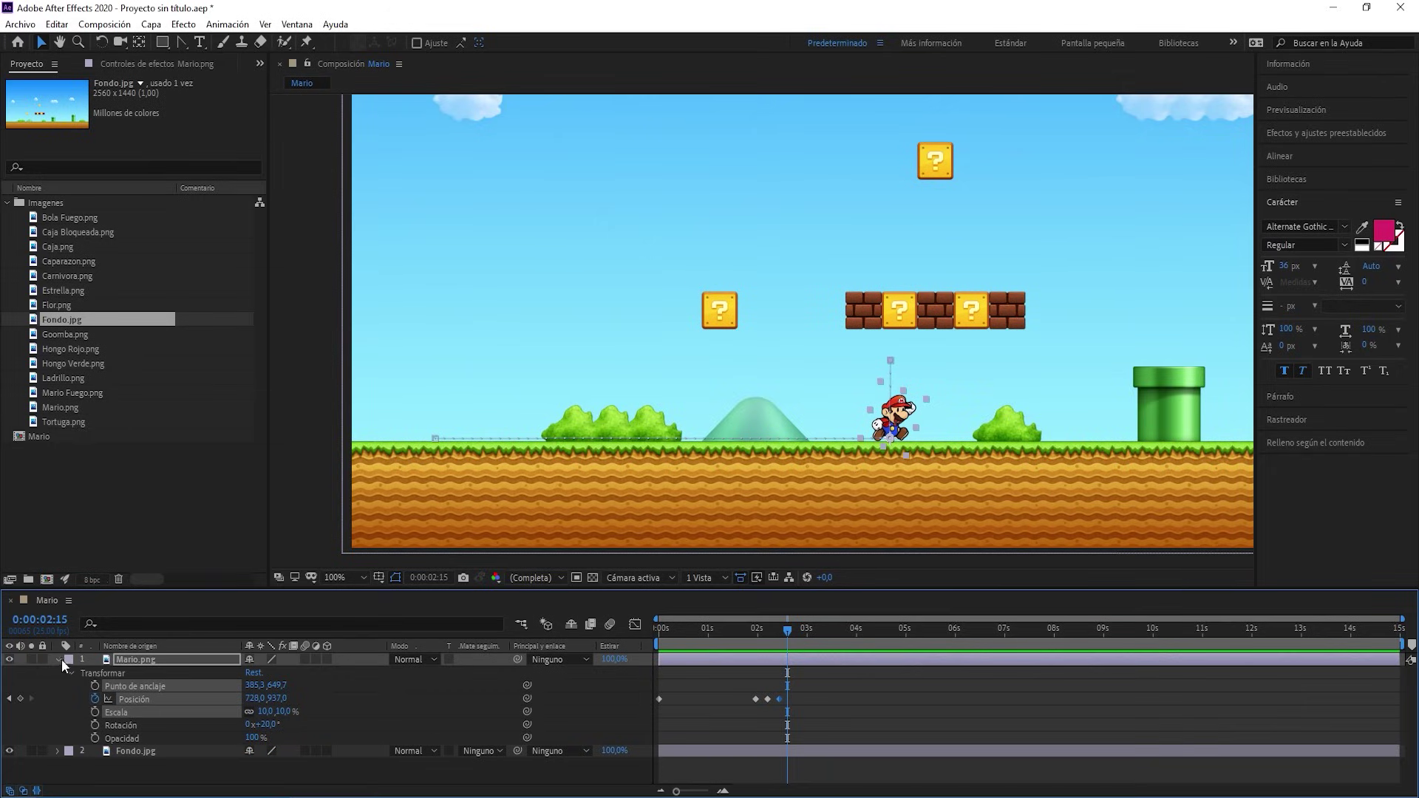
Set the current time to 0:00:02:05 and add Caja Bloqueada.png to the Mario timeline above Mario.png
{"action": "left_click_drag", "start_coordinate": [748, 635], "coordinate": [769, 637]}
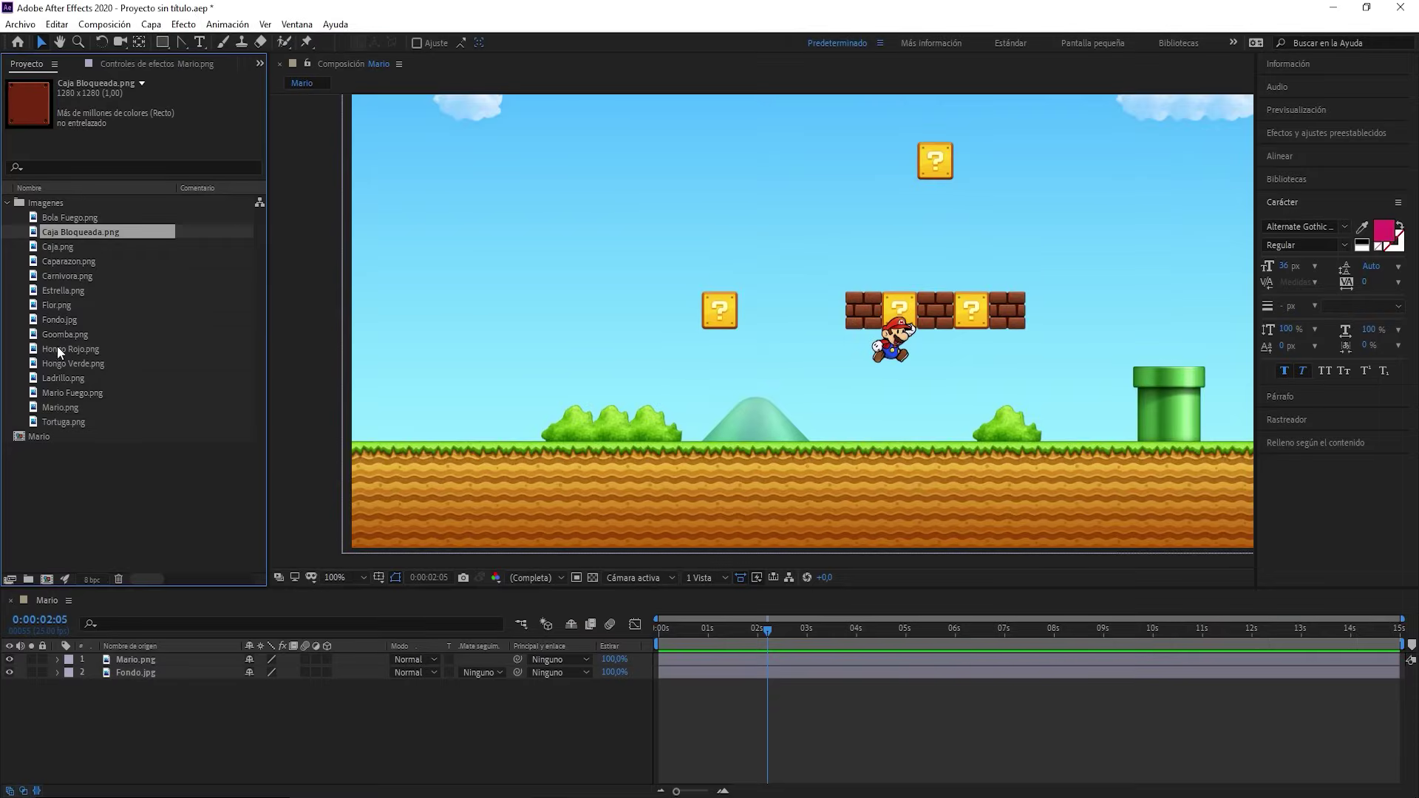
{"action": "left_click", "coordinate": [65, 446]}
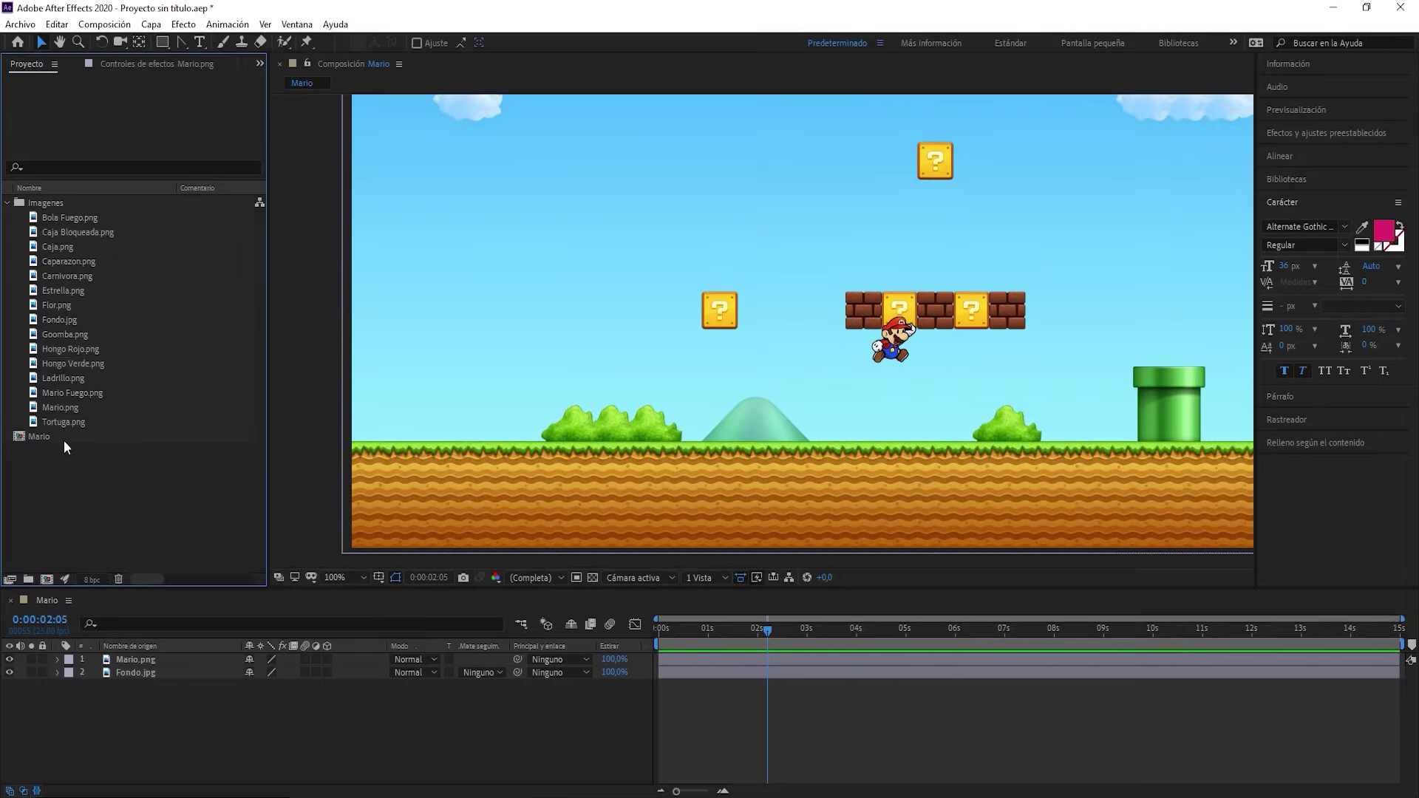
{"action": "left_click", "coordinate": [53, 217]}
{"action": "left_click", "coordinate": [77, 235]}
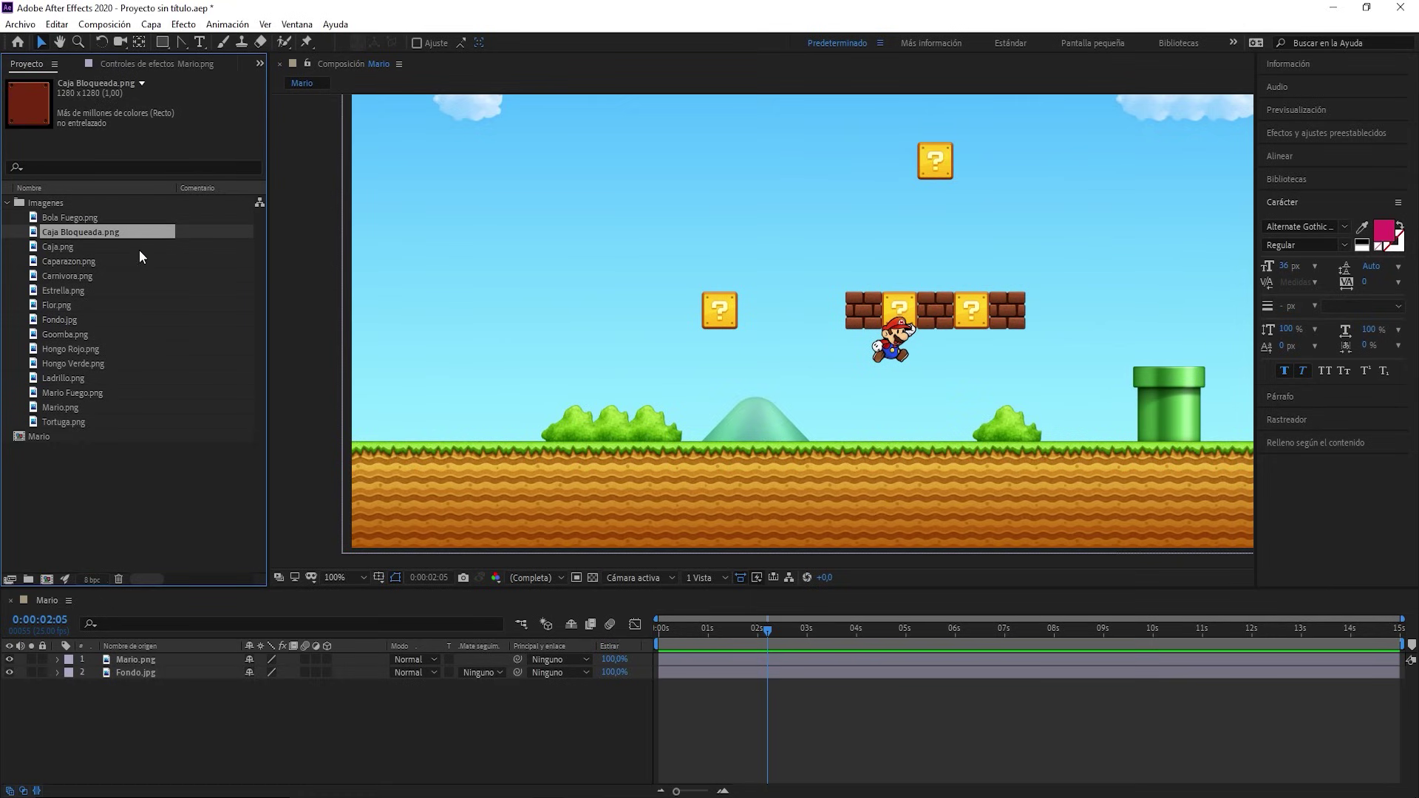
{"action": "left_click_drag", "start_coordinate": [62, 232], "coordinate": [141, 655]}
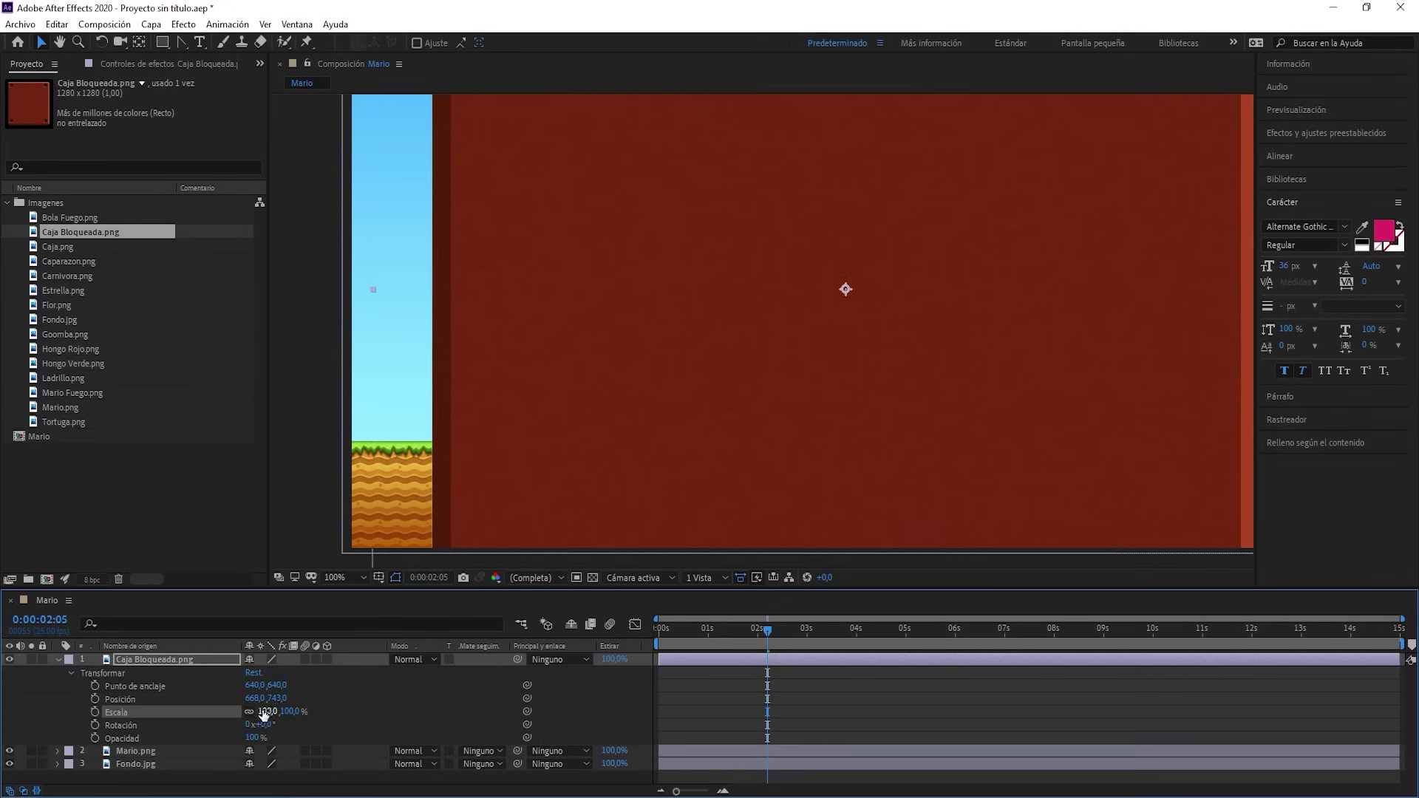
Scale Caja Bloqueada.png to about 4,4 % and align it over the question block directly above Mario
{"action": "left_click_drag", "start_coordinate": [263, 713], "coordinate": [201, 720]}
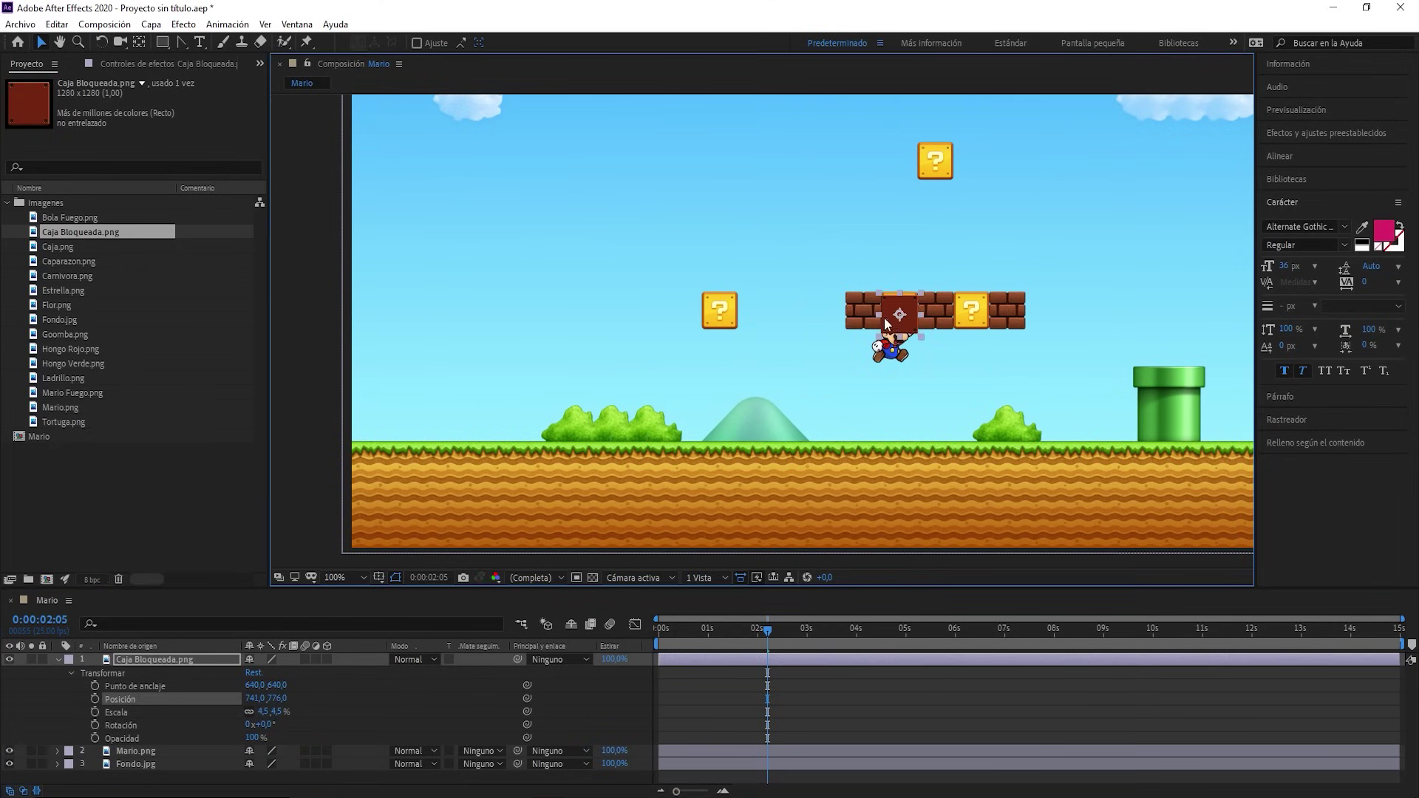
{"action": "key", "text": "Up"}
{"action": "key", "text": "Up"}
{"action": "key", "text": "Up"}
{"action": "key", "text": "Up"}
{"action": "key", "text": "Up"}
{"action": "key", "text": "Up"}
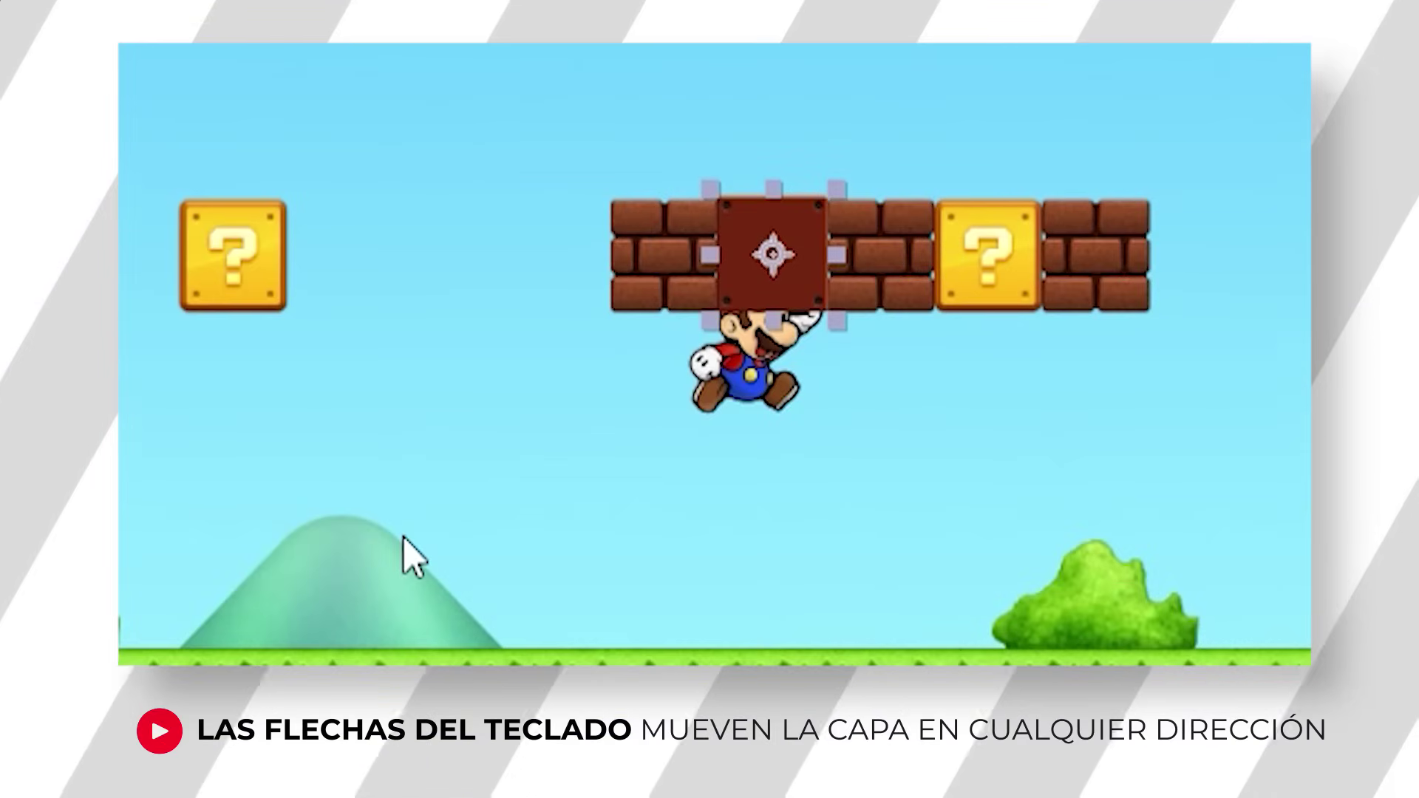
{"action": "key", "text": "Right"}
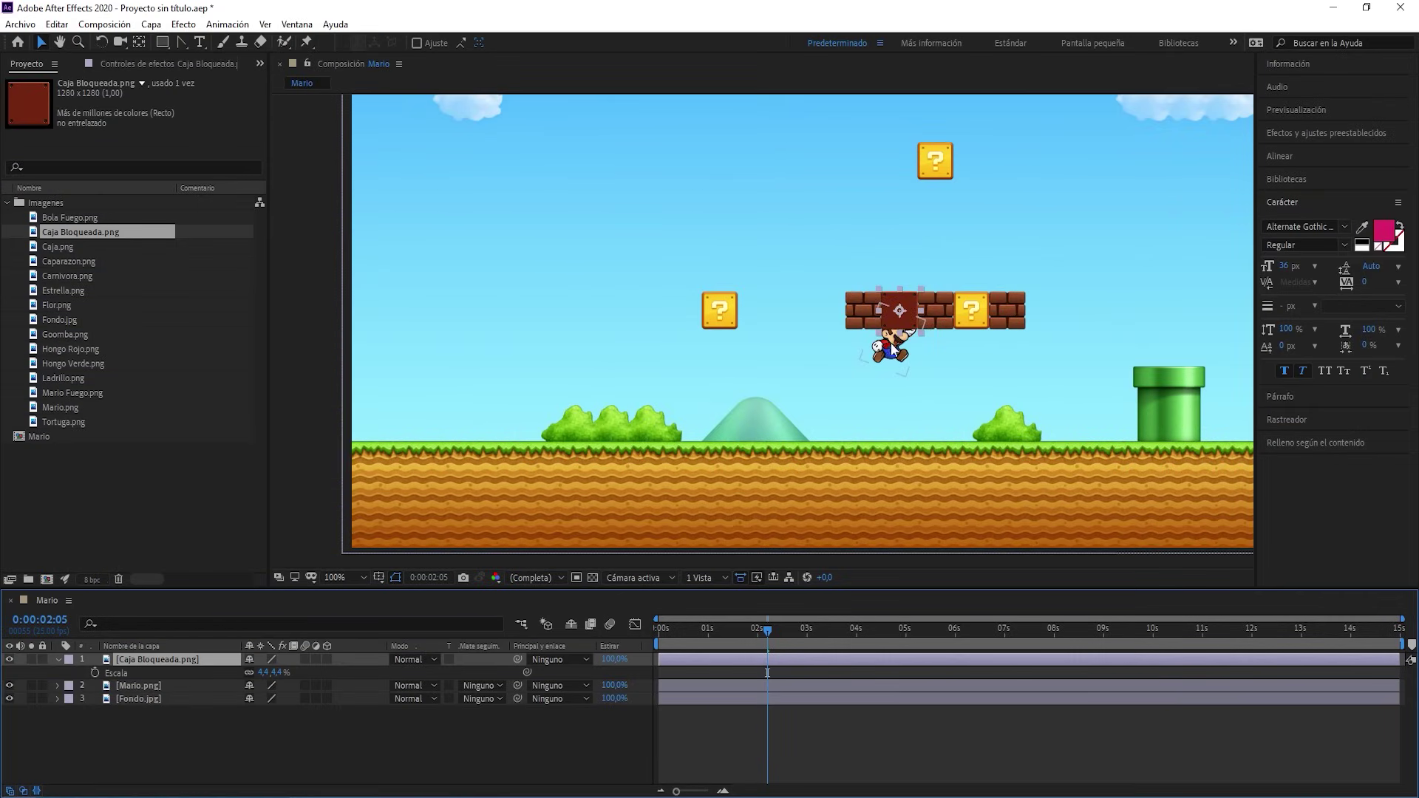
Place the Caja Bloqueada.png layer between Mario.png and Fondo.jpg in the layer stack
{"action": "left_click", "coordinate": [529, 728]}
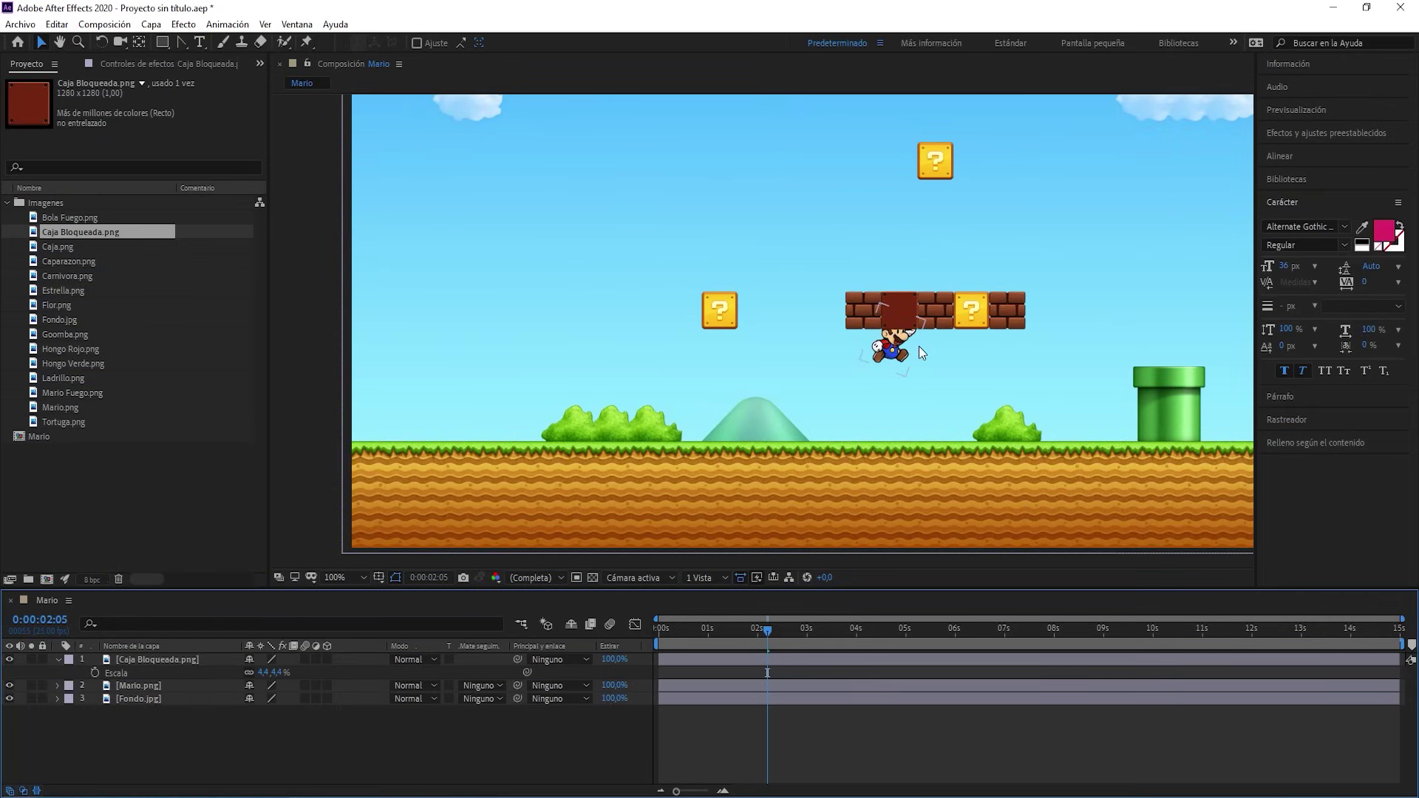
{"action": "left_click_drag", "start_coordinate": [152, 659], "coordinate": [152, 689]}
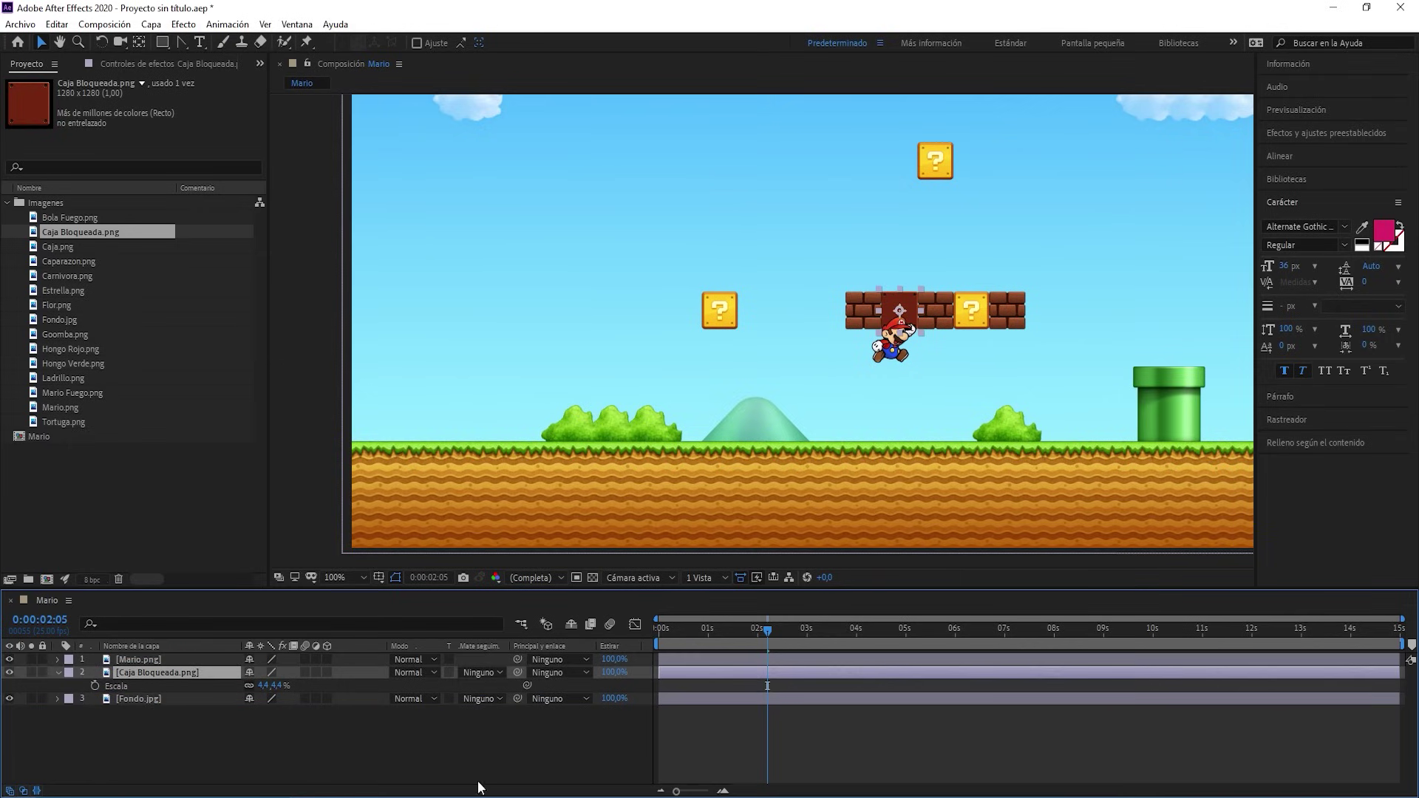
{"action": "left_click", "coordinate": [816, 499]}
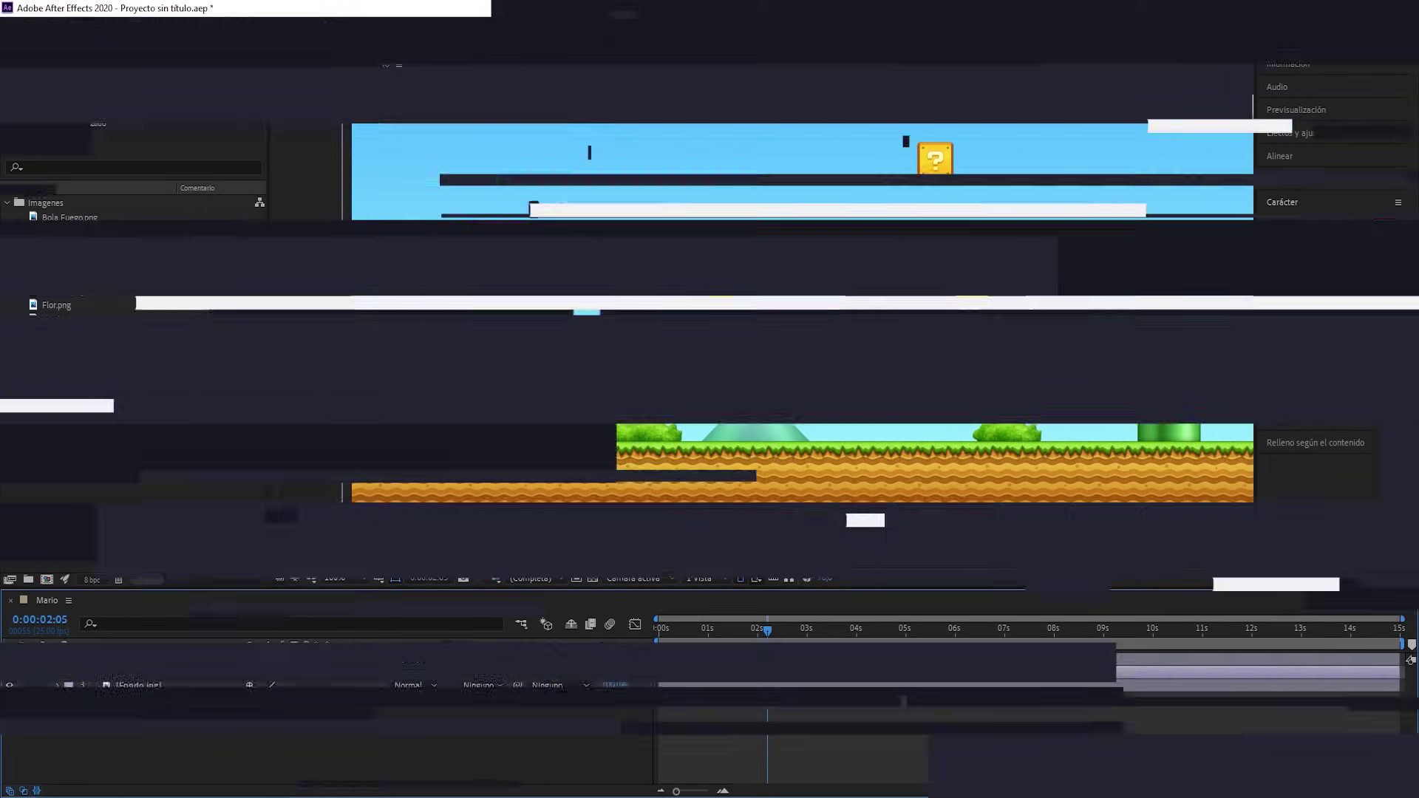
Collapse the Caja Bloqueada.png layer's properties and reveal only the keyframed properties of the Mario timeline's layers
{"action": "left_click", "coordinate": [138, 660]}
{"action": "left_click", "coordinate": [136, 673]}
{"action": "left_click", "coordinate": [136, 686]}
{"action": "left_click", "coordinate": [144, 725]}
{"action": "left_click", "coordinate": [135, 685]}
{"action": "left_click", "coordinate": [138, 673]}
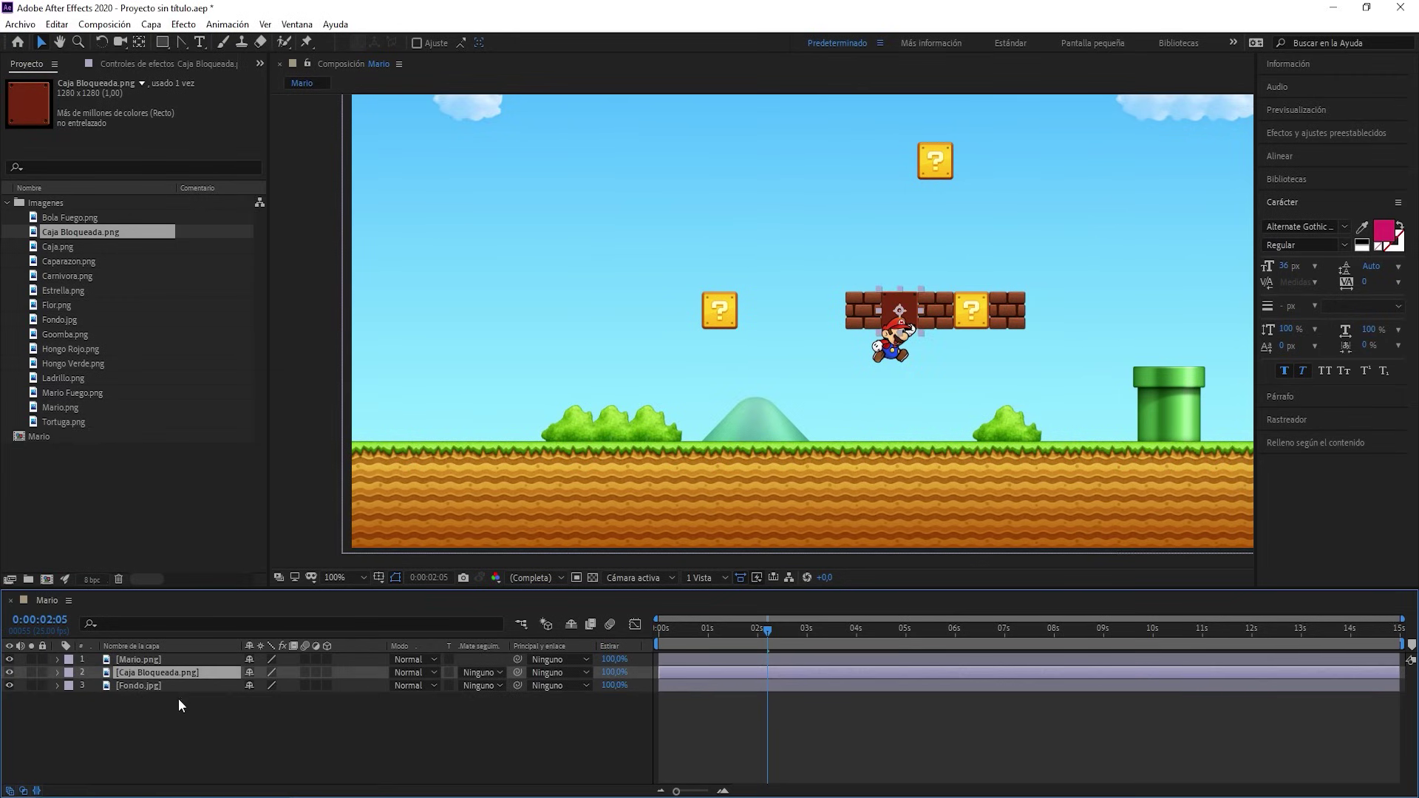
{"action": "left_click", "coordinate": [237, 721]}
{"action": "left_click_drag", "start_coordinate": [686, 749], "coordinate": [608, 750]}
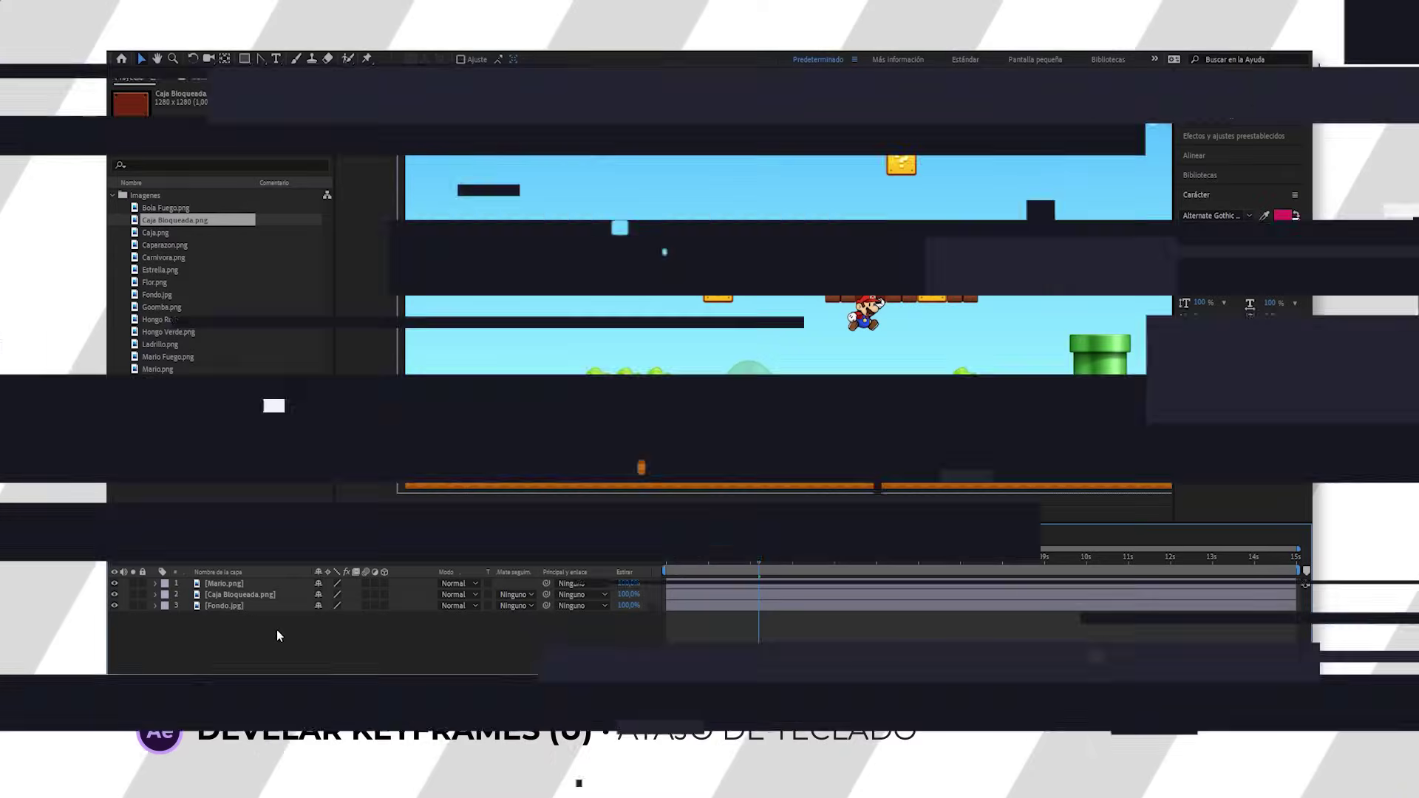
{"action": "key", "text": "u"}
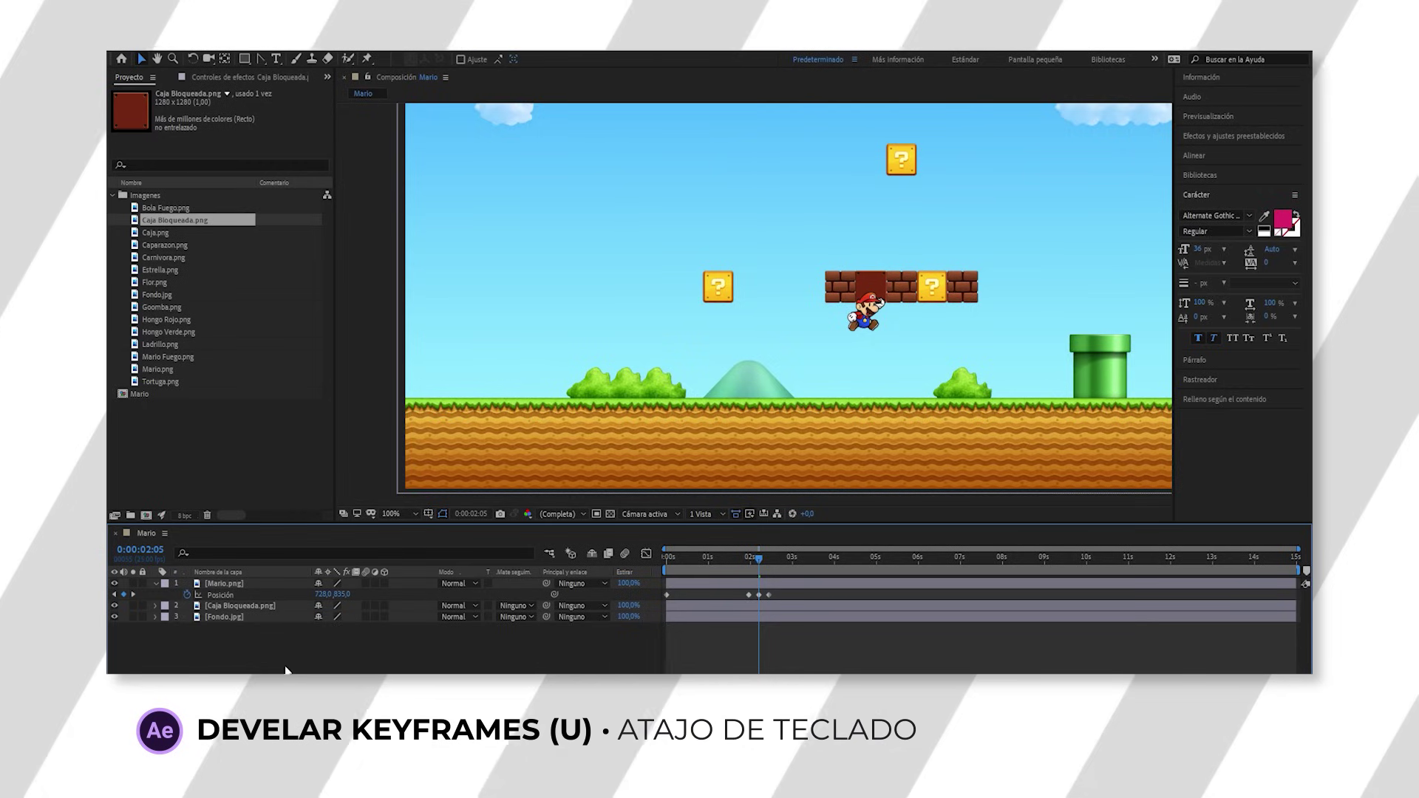
Trim the start of the Caja Bloqueada.png layer to 0:00:02:05, the moment Mario hits the block
{"action": "left_click", "coordinate": [748, 561]}
{"action": "left_click_drag", "start_coordinate": [747, 562], "coordinate": [780, 555]}
{"action": "mouse_move", "coordinate": [792, 627]}
{"action": "left_mouse_down"}
{"action": "mouse_move", "coordinate": [748, 644]}
{"action": "mouse_move", "coordinate": [769, 654]}
{"action": "mouse_move", "coordinate": [770, 632]}
{"action": "left_mouse_up"}
{"action": "left_click", "coordinate": [768, 672]}
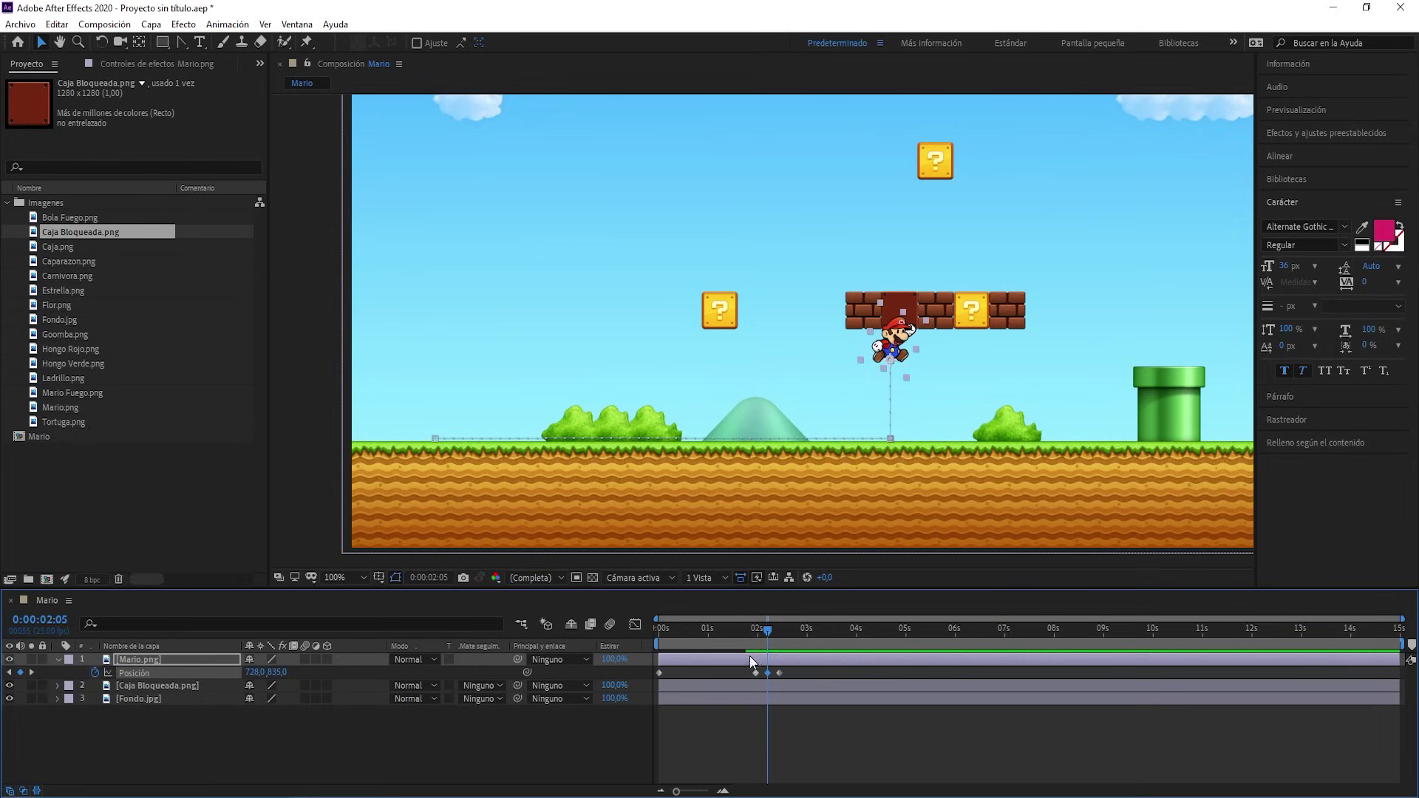
{"action": "left_click", "coordinate": [174, 685]}
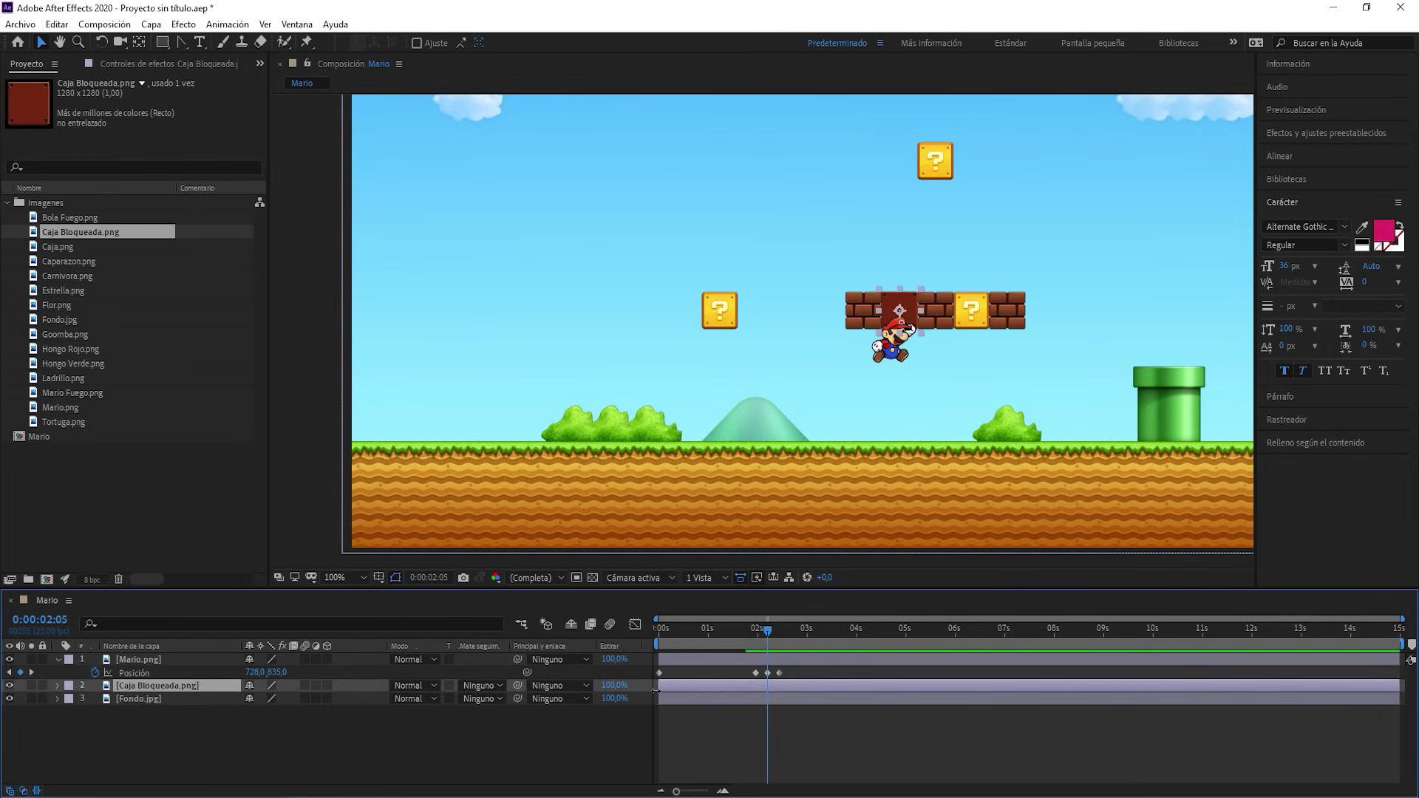
{"action": "left_click_drag", "start_coordinate": [655, 690], "coordinate": [708, 698]}
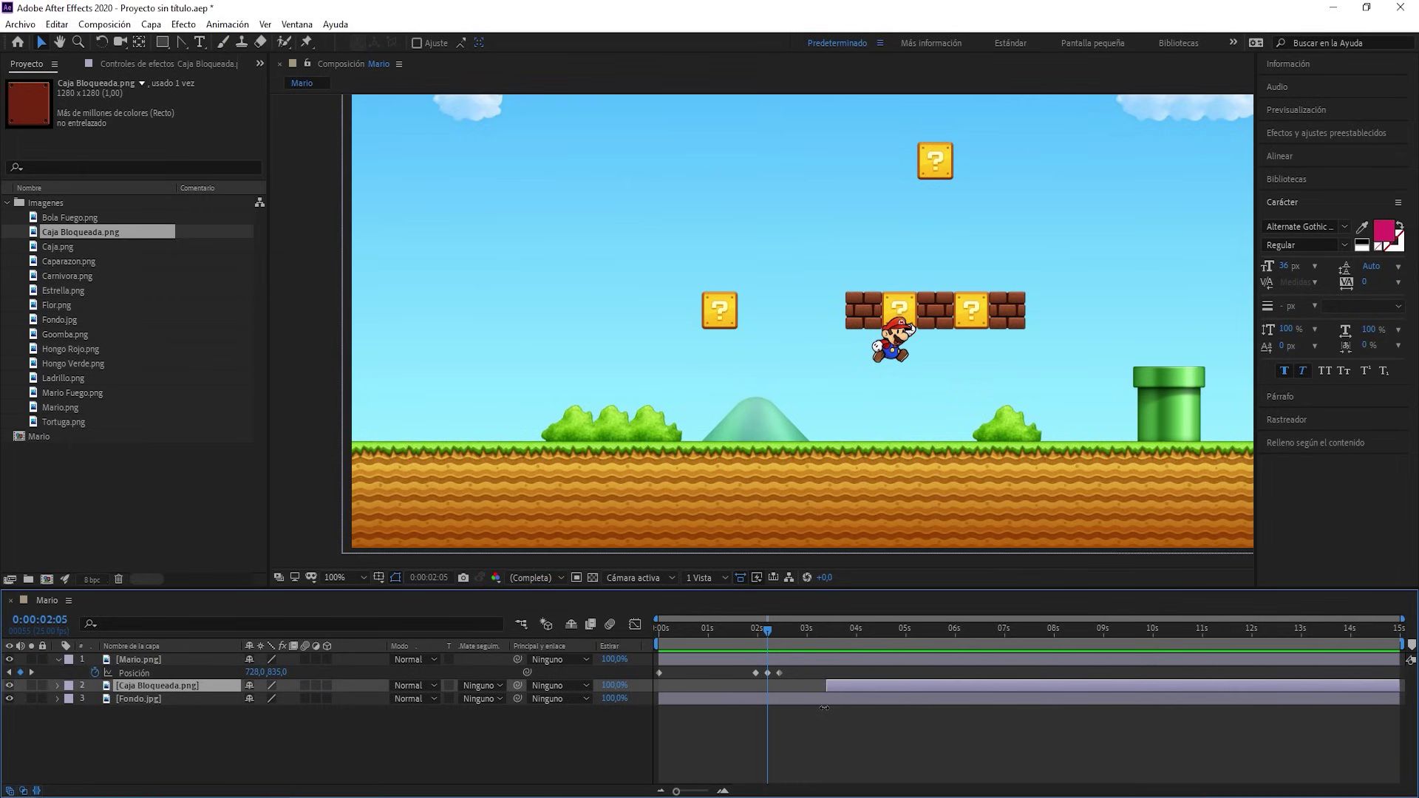
{"action": "left_click_drag", "start_coordinate": [824, 708], "coordinate": [766, 712]}
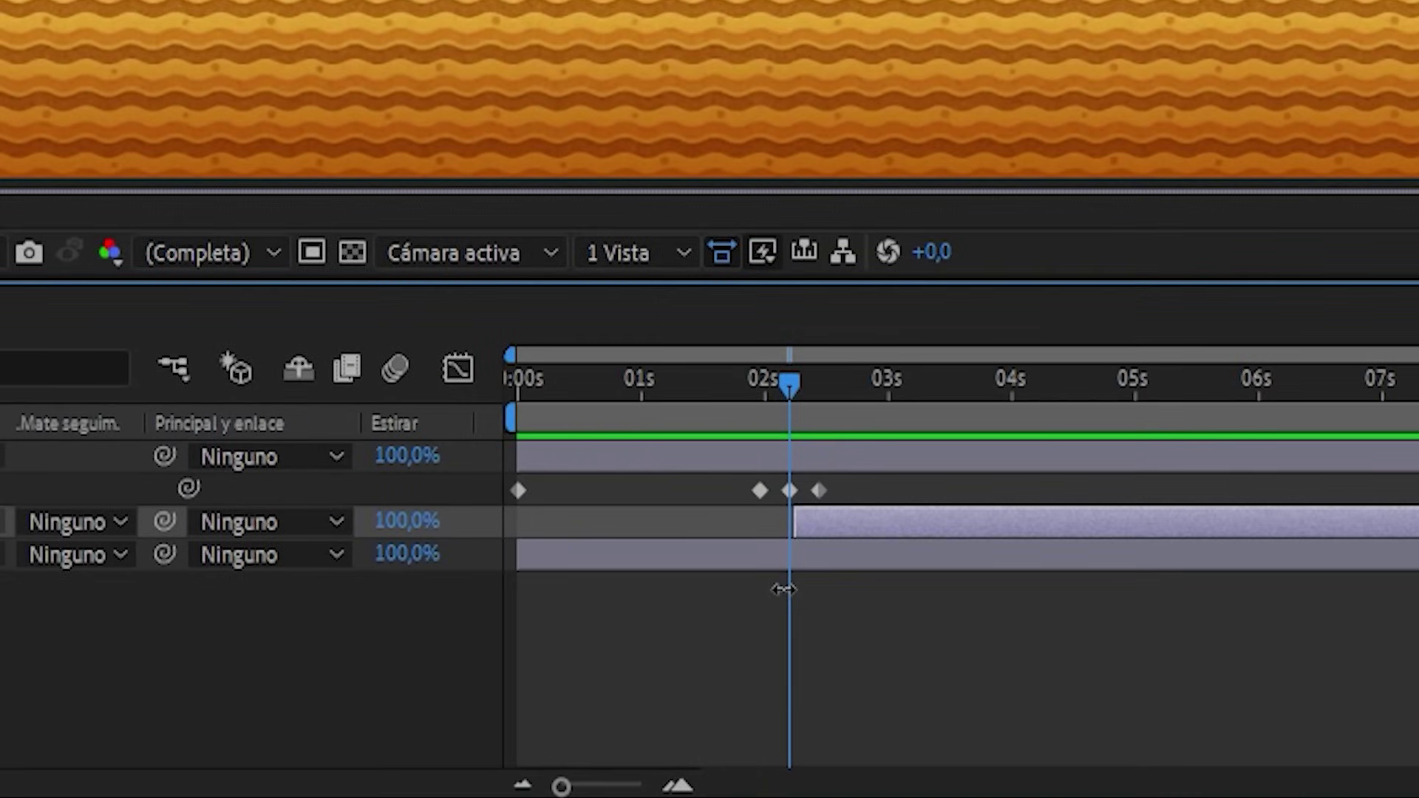
Preview the animation from 0:00:00:00 to check when the blocked box replaces the question block
{"action": "left_click_drag", "start_coordinate": [789, 385], "coordinate": [513, 386]}
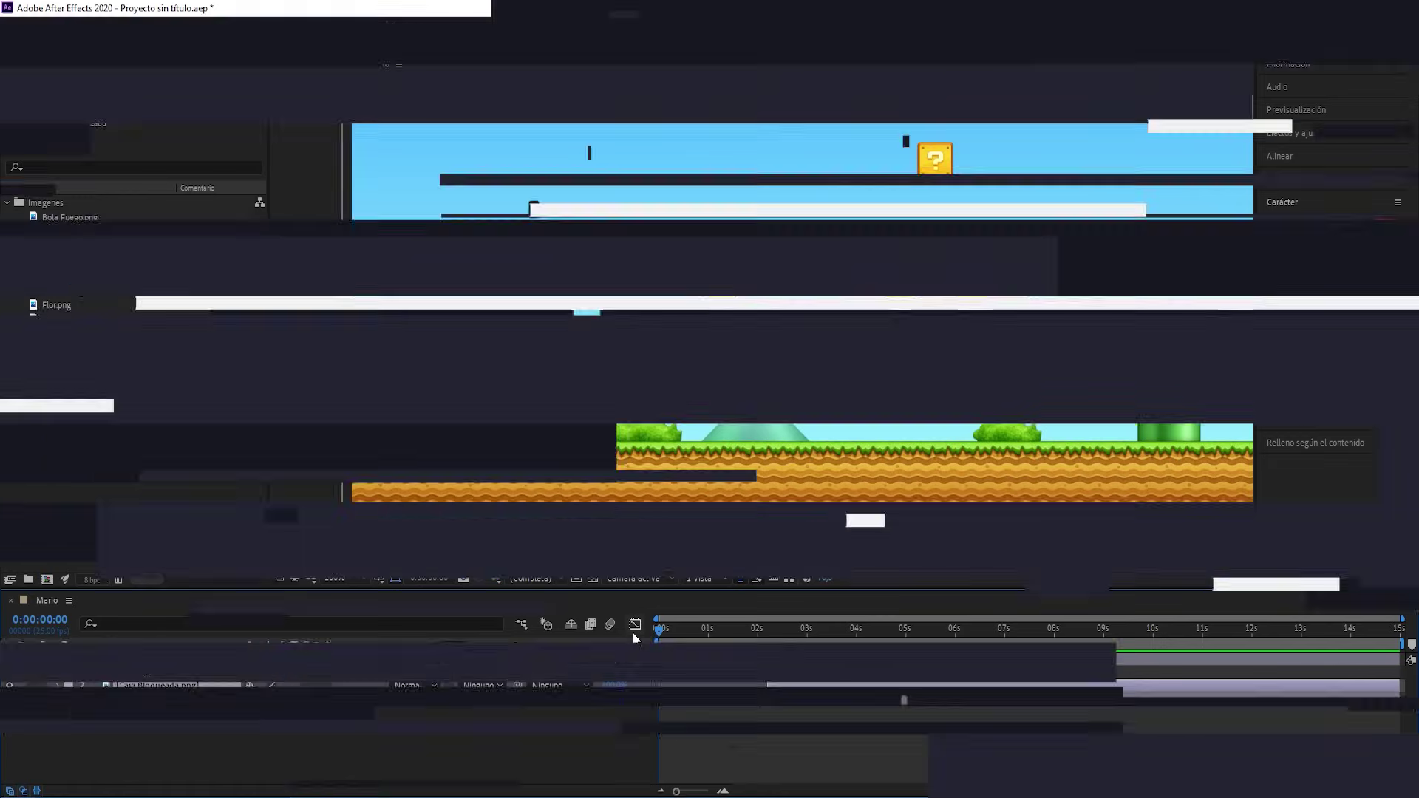
{"action": "key", "text": "space"}
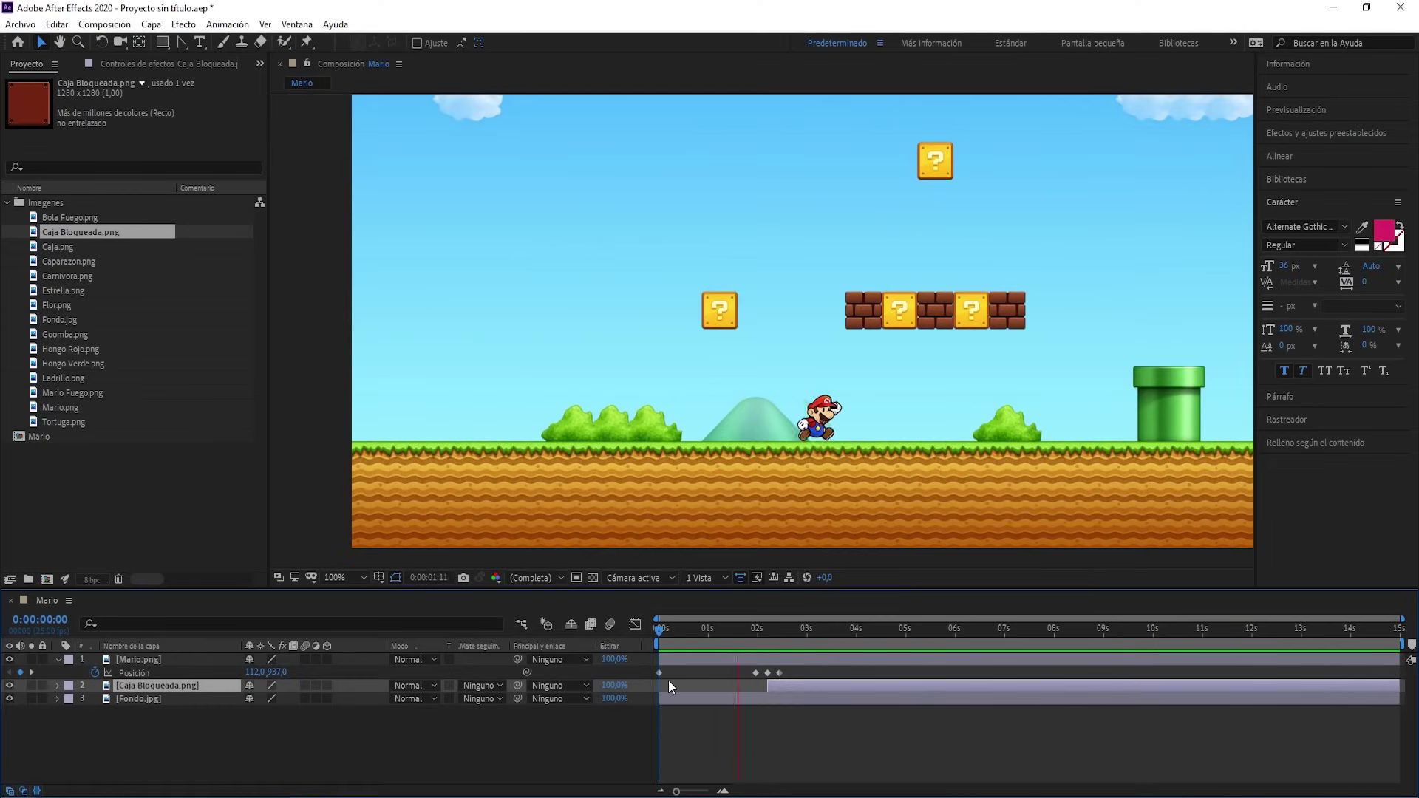
{"action": "key", "text": "space"}
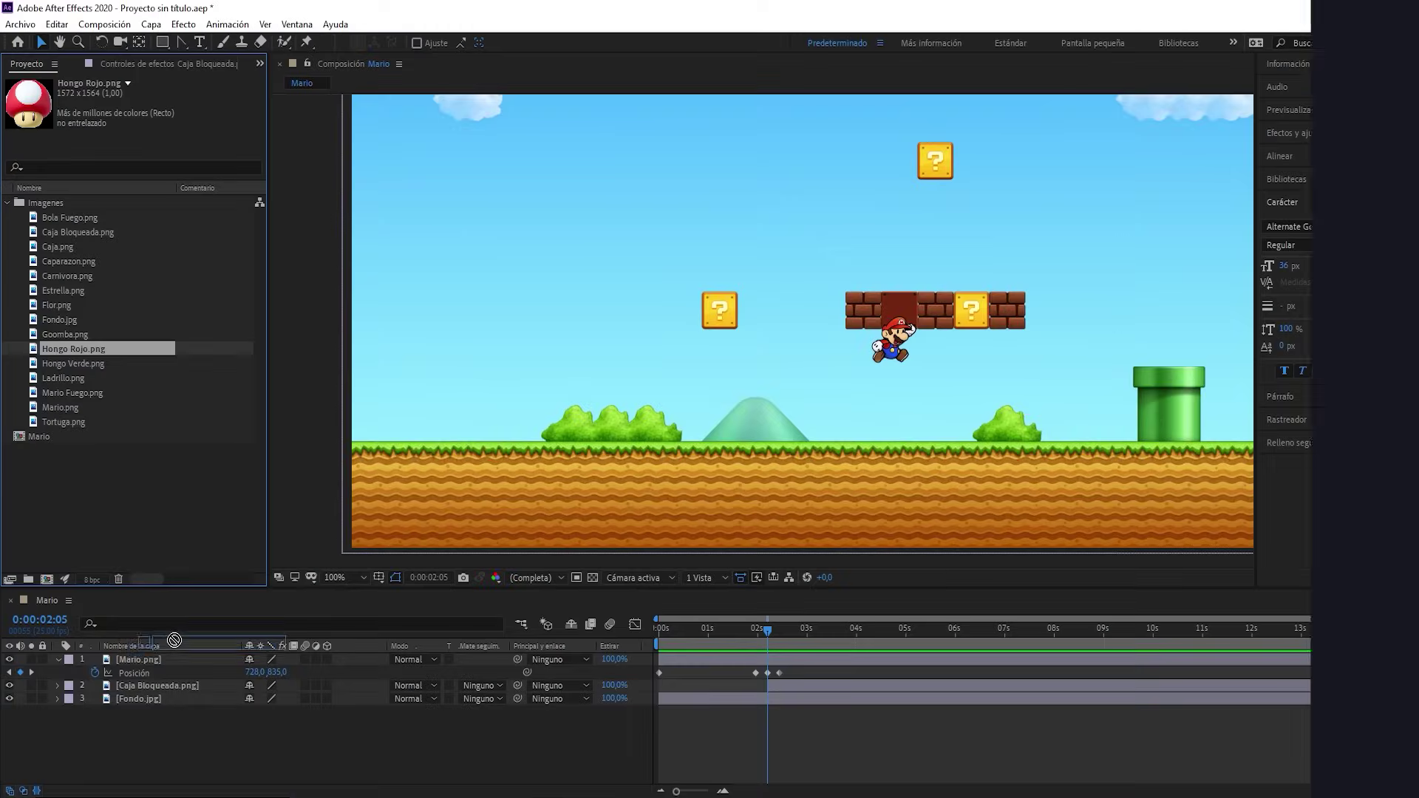
Add Hongo Rojo.png above Mario.png in the timeline at 0:00:02:05 and scale it down to 2,5 %
{"action": "left_click_drag", "start_coordinate": [174, 640], "coordinate": [156, 655]}
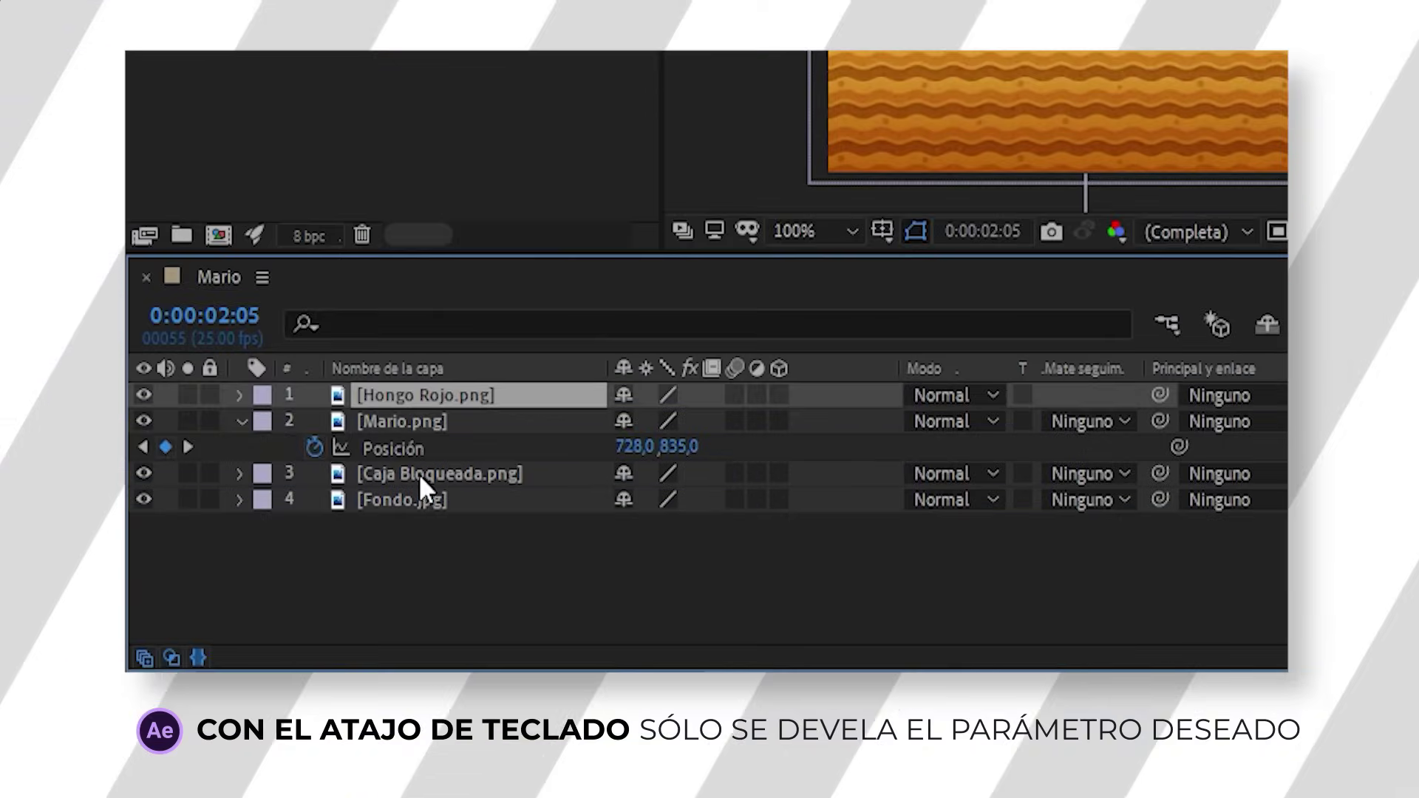
{"action": "key", "text": "s"}
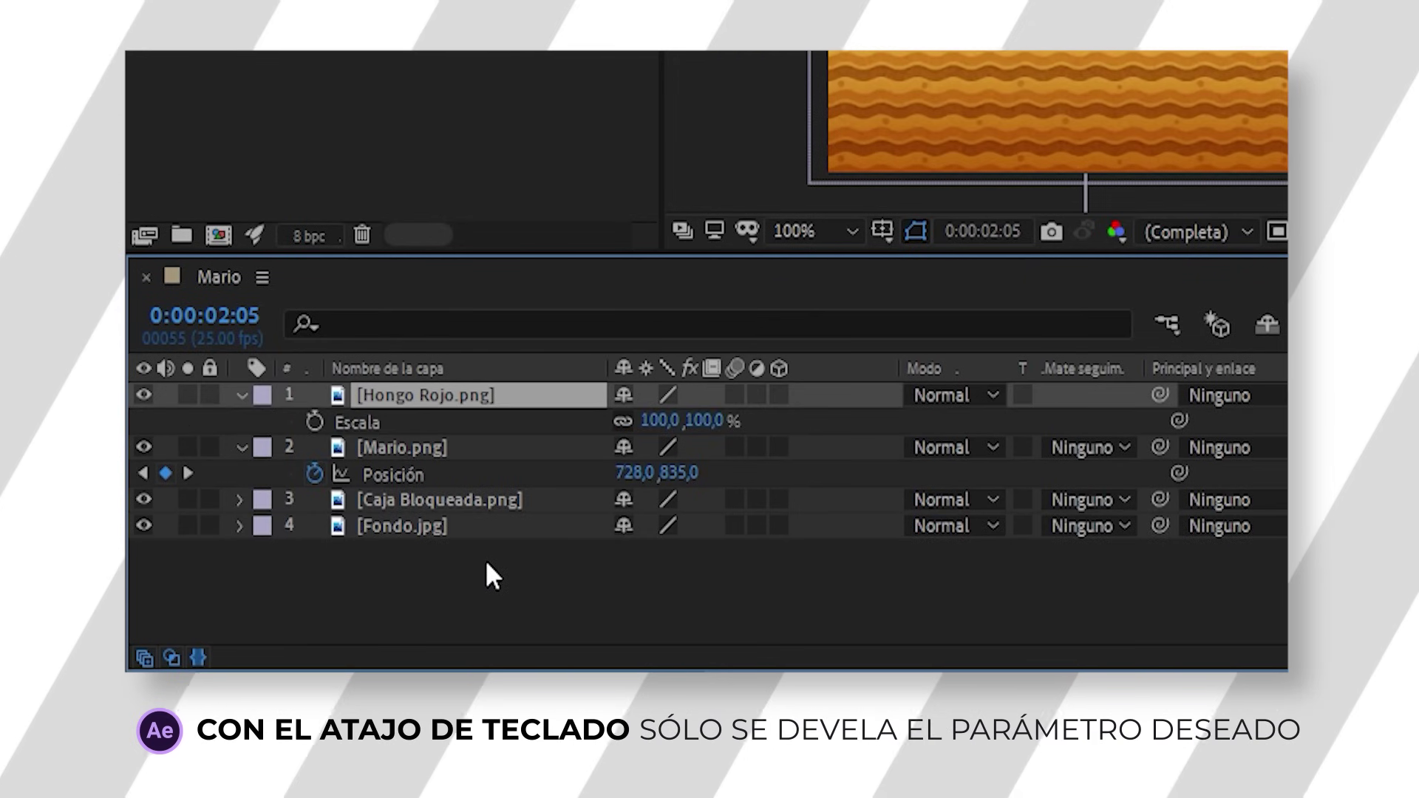
{"action": "left_click_drag", "start_coordinate": [649, 421], "coordinate": [623, 422]}
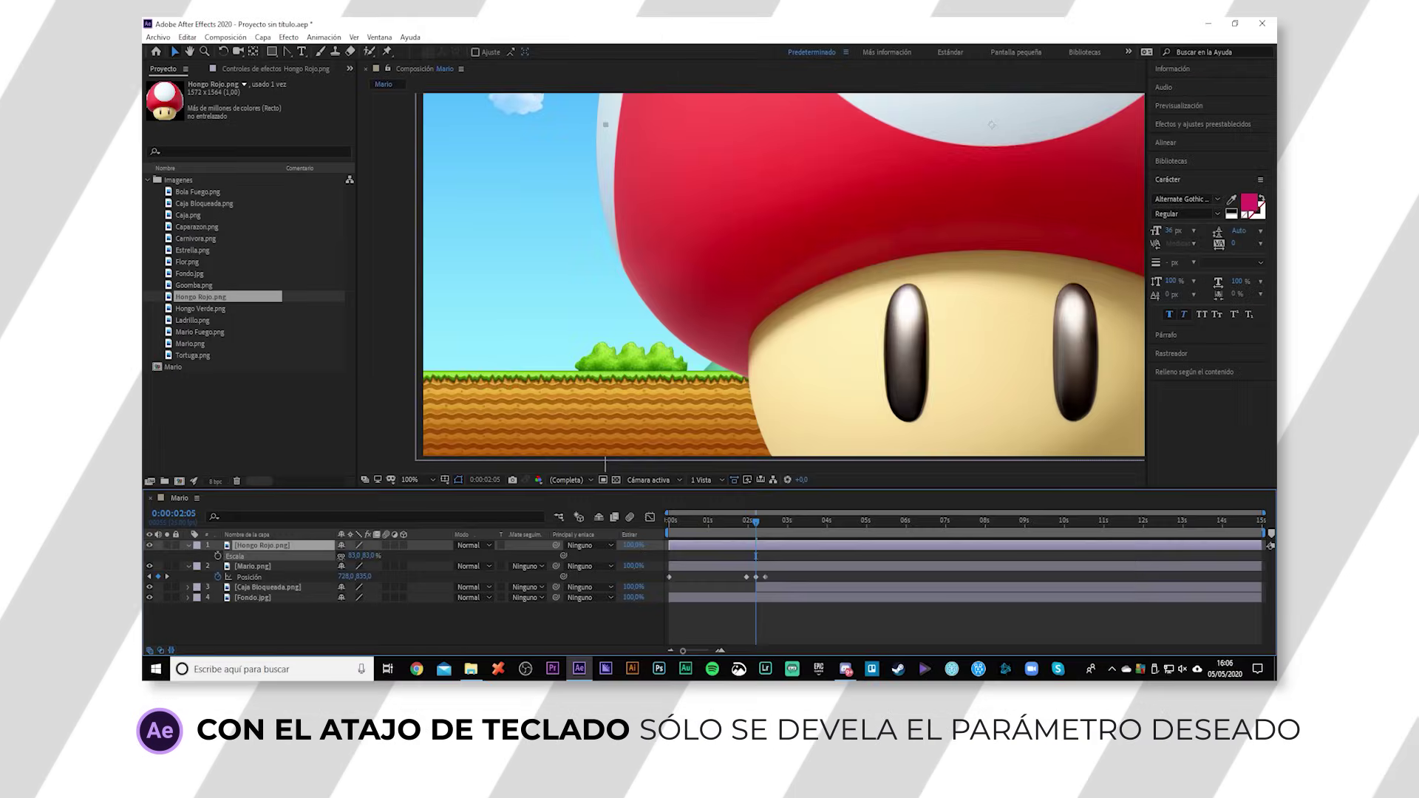
{"action": "left_click_drag", "start_coordinate": [341, 558], "coordinate": [295, 558]}
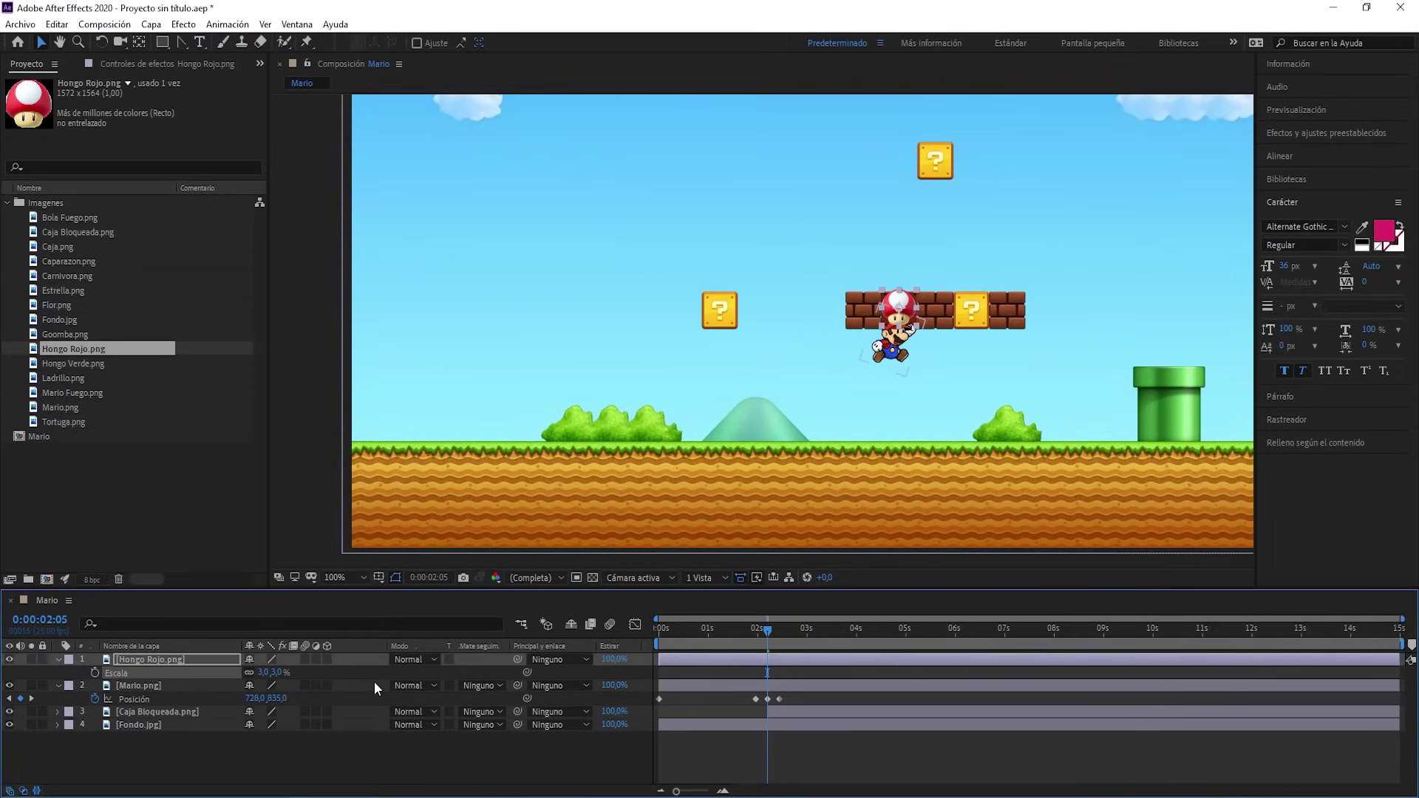
{"action": "key", "text": "Down"}
{"action": "key", "text": "Down"}
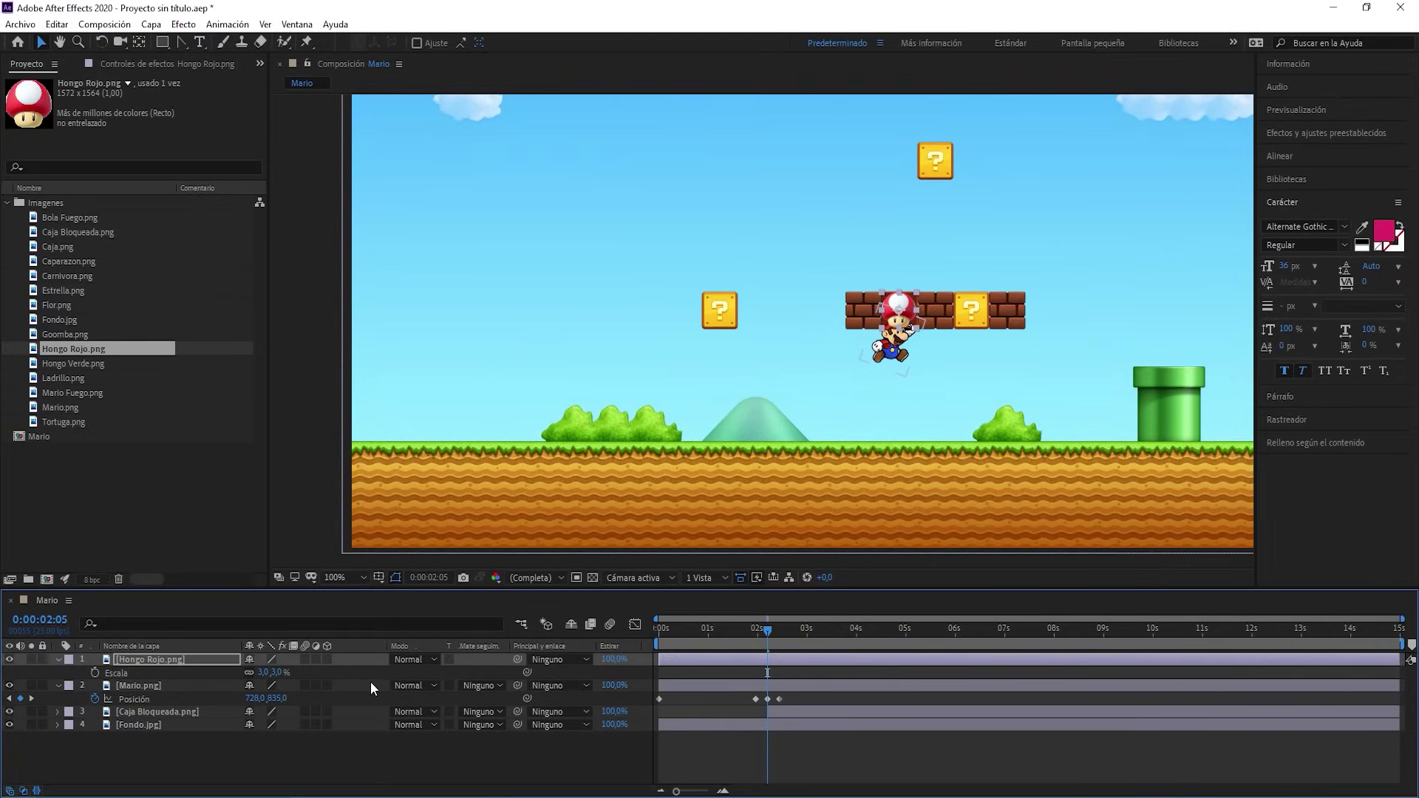
Place the Hongo Rojo.png layer between Caja Bloqueada.png and Fondo.jpg and trim its start to 0:00:02:05
{"action": "left_click", "coordinate": [349, 774]}
{"action": "left_click_drag", "start_coordinate": [161, 659], "coordinate": [159, 716]}
{"action": "mouse_move", "coordinate": [765, 641]}
{"action": "left_mouse_down"}
{"action": "mouse_move", "coordinate": [717, 647]}
{"action": "mouse_move", "coordinate": [752, 643]}
{"action": "mouse_move", "coordinate": [740, 647]}
{"action": "left_mouse_up"}
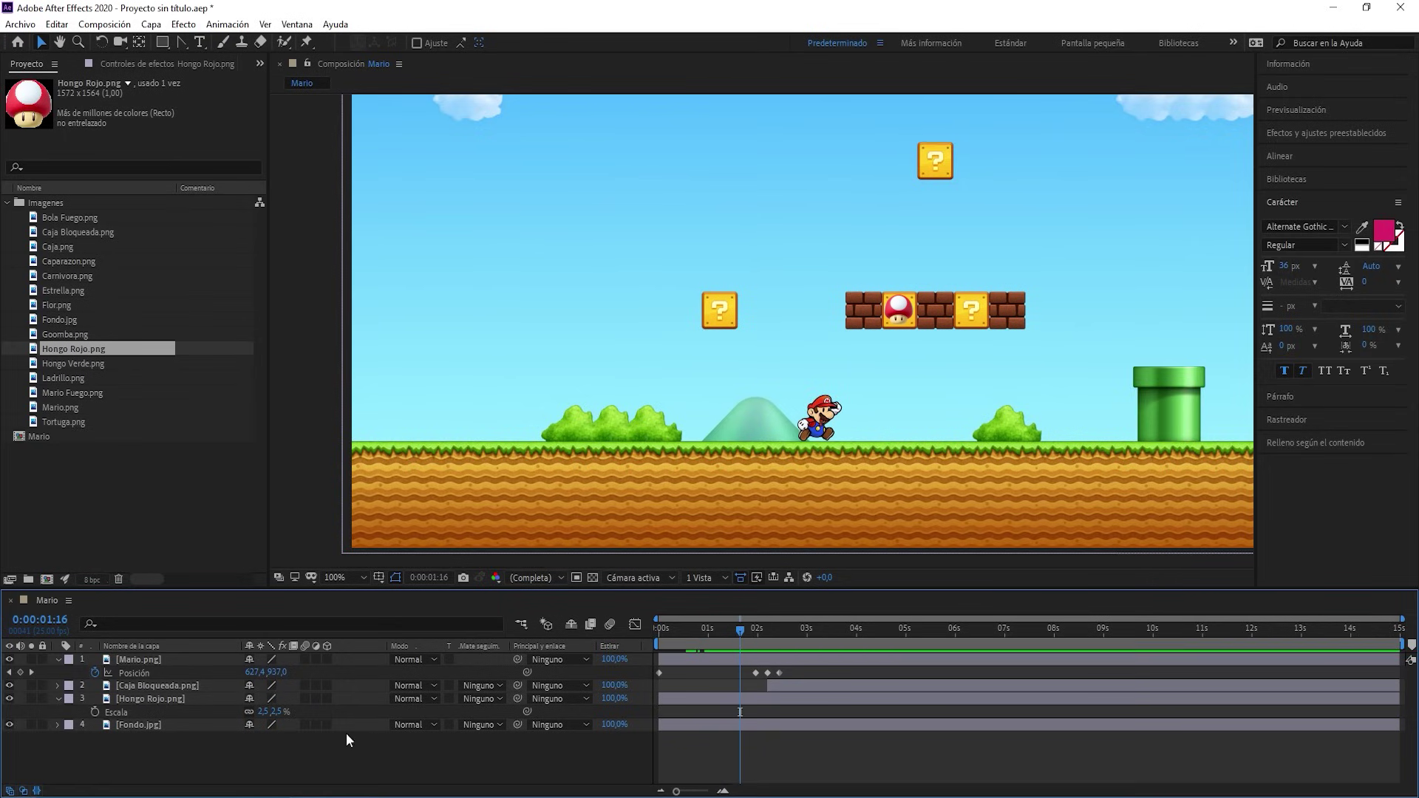
{"action": "left_click", "coordinate": [154, 698]}
{"action": "left_click_drag", "start_coordinate": [662, 699], "coordinate": [770, 701]}
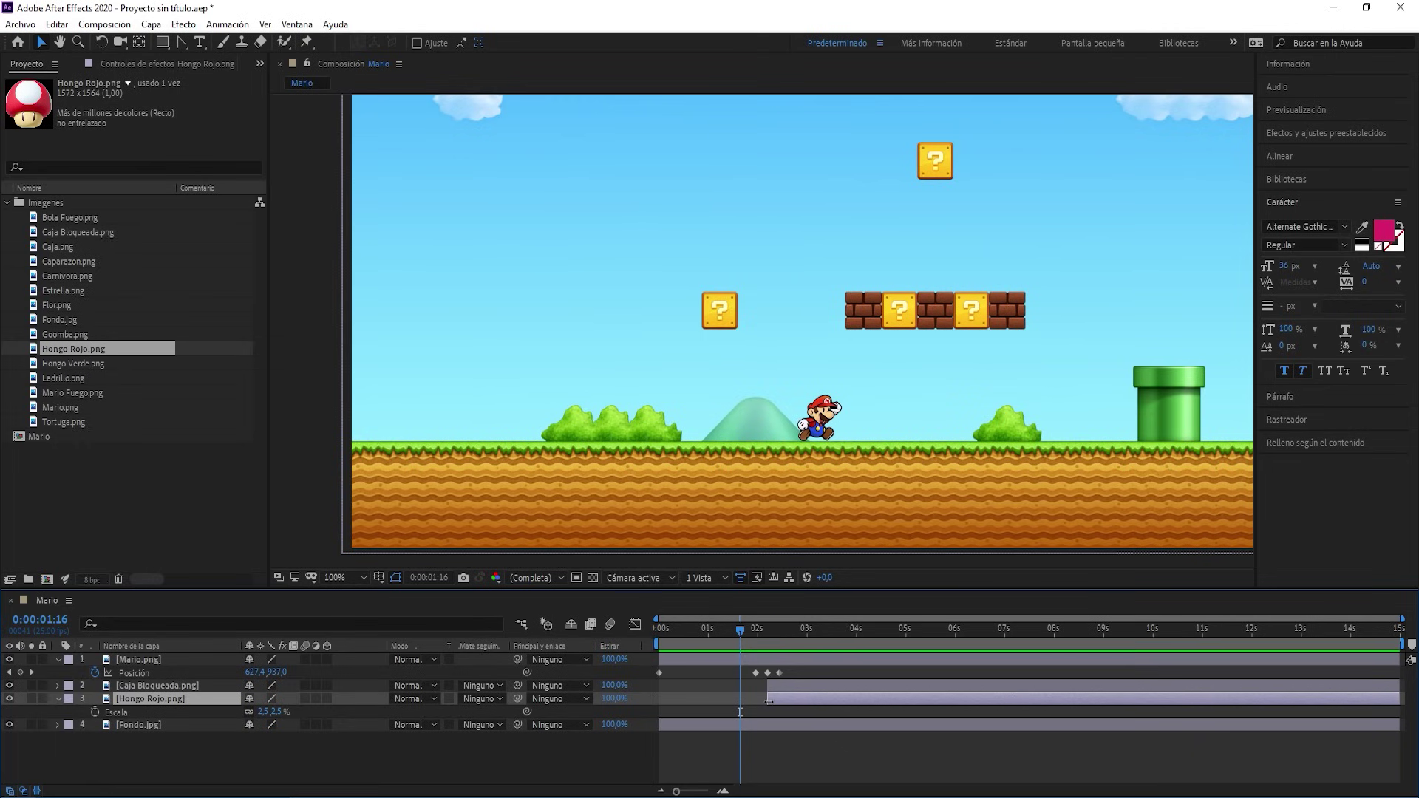
{"action": "left_click_drag", "start_coordinate": [754, 637], "coordinate": [772, 631]}
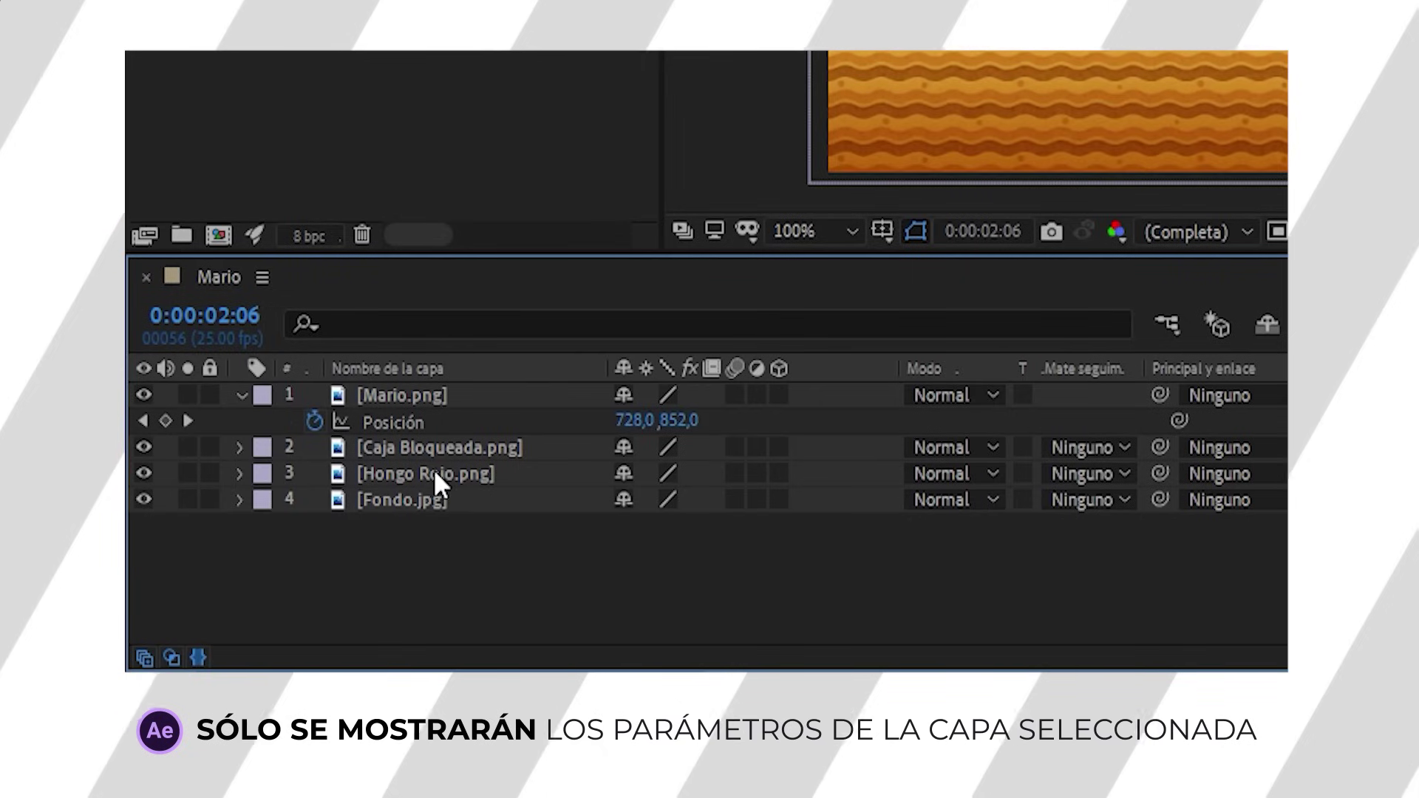
Reveal only the Position property of the Hongo Rojo.png layer
{"action": "left_click", "coordinate": [153, 698]}
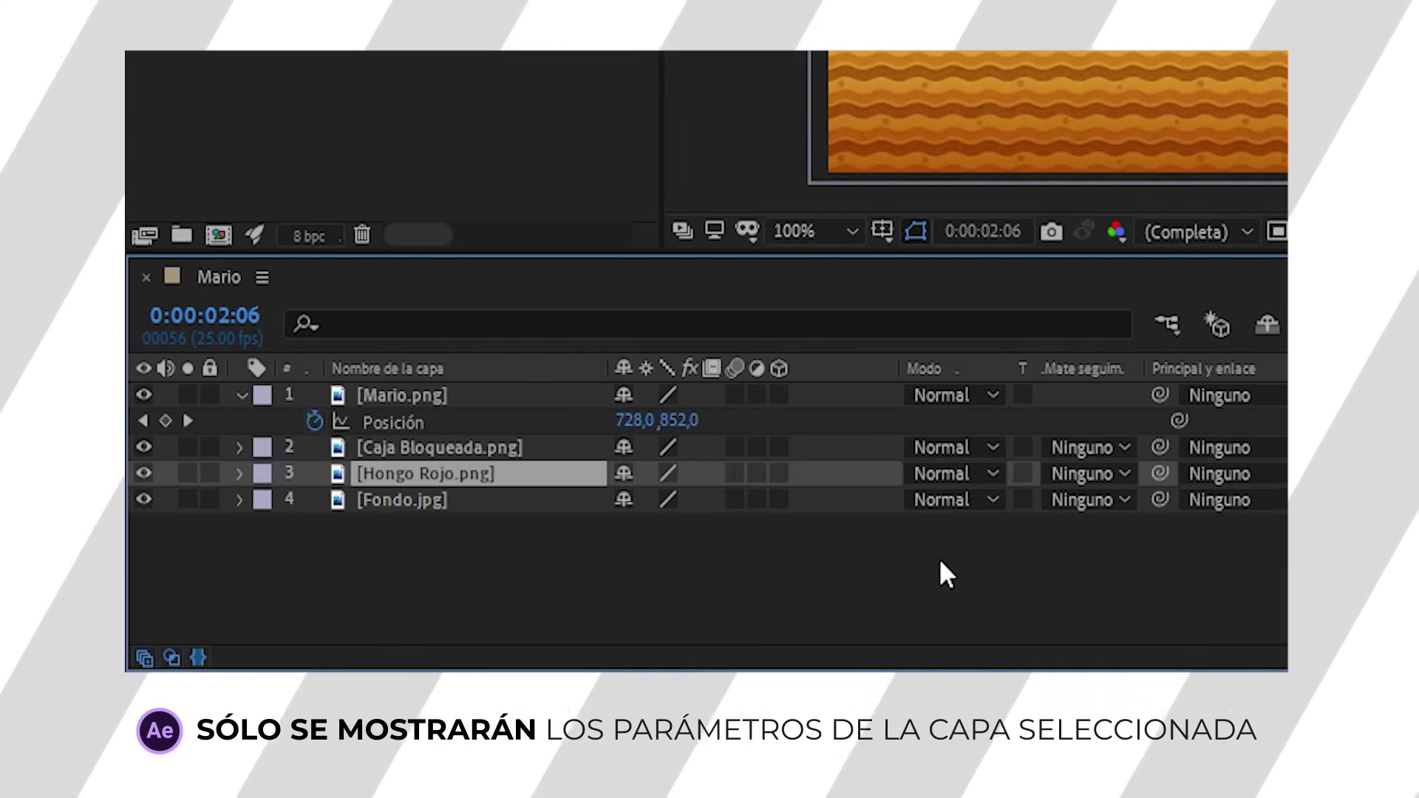
{"action": "key", "text": "p"}
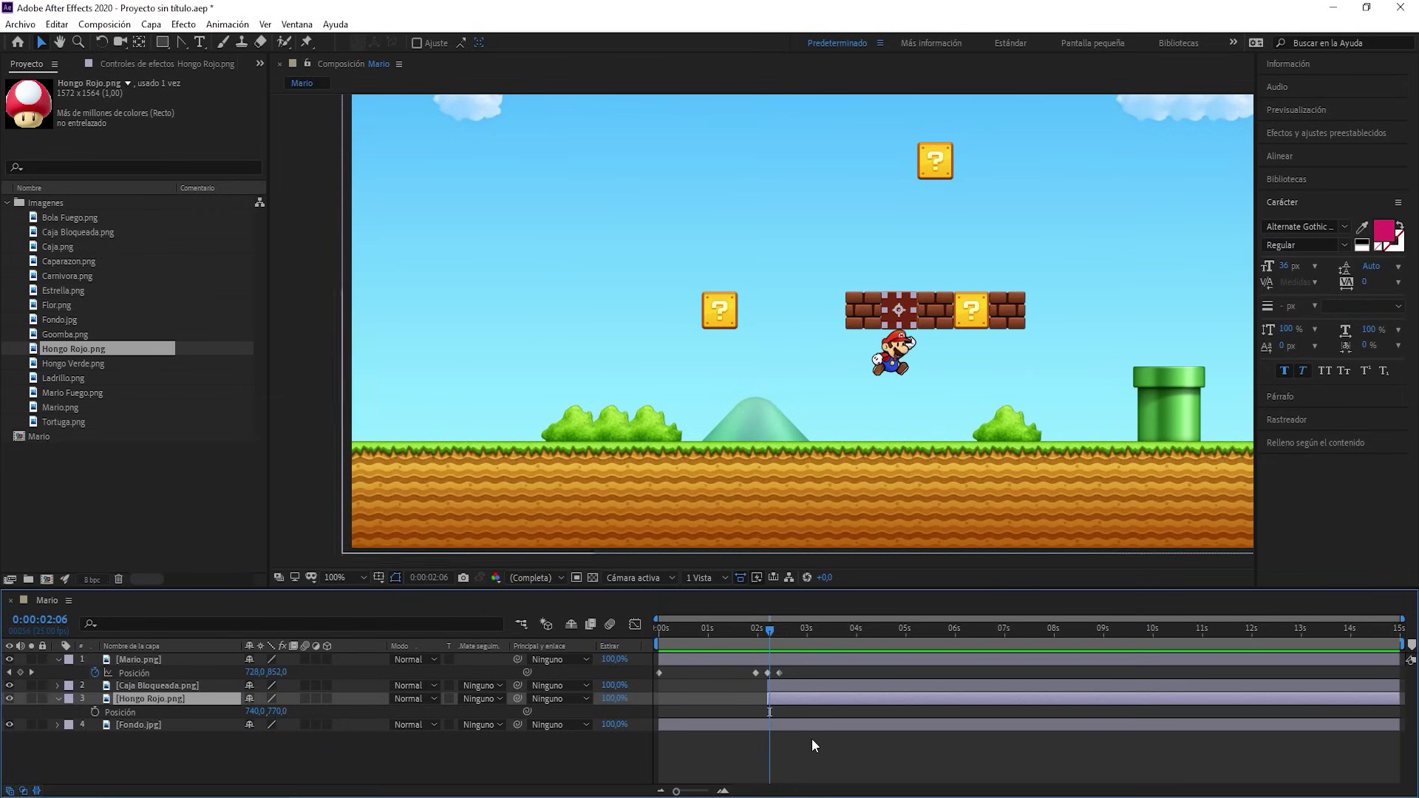
{"action": "left_click_drag", "start_coordinate": [811, 738], "coordinate": [704, 664]}
{"action": "left_click", "coordinate": [469, 764]}
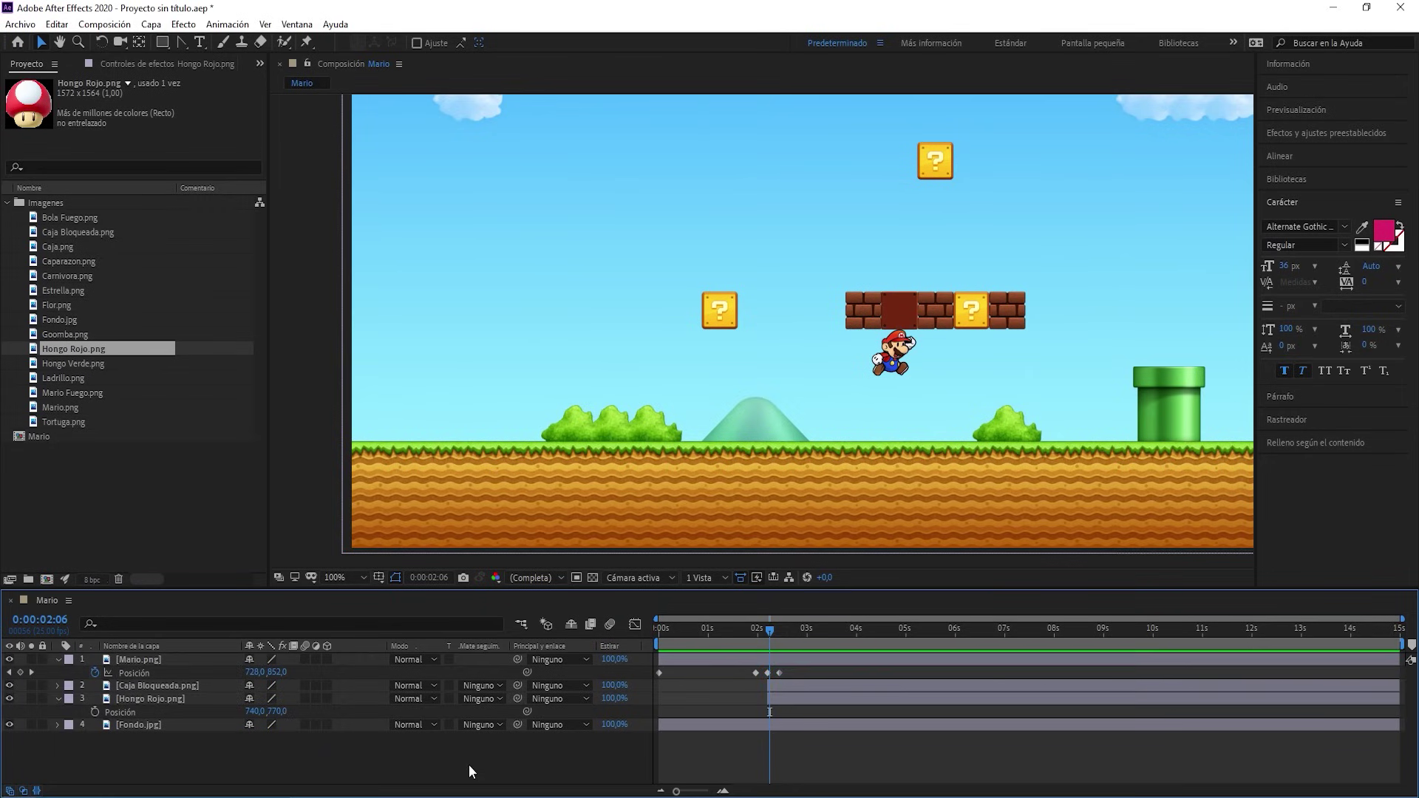
Examine the full Transform properties of the Mario.png, Caja Bloqueada.png and Hongo Rojo.png layers
{"action": "left_click", "coordinate": [58, 659]}
{"action": "left_click", "coordinate": [58, 659]}
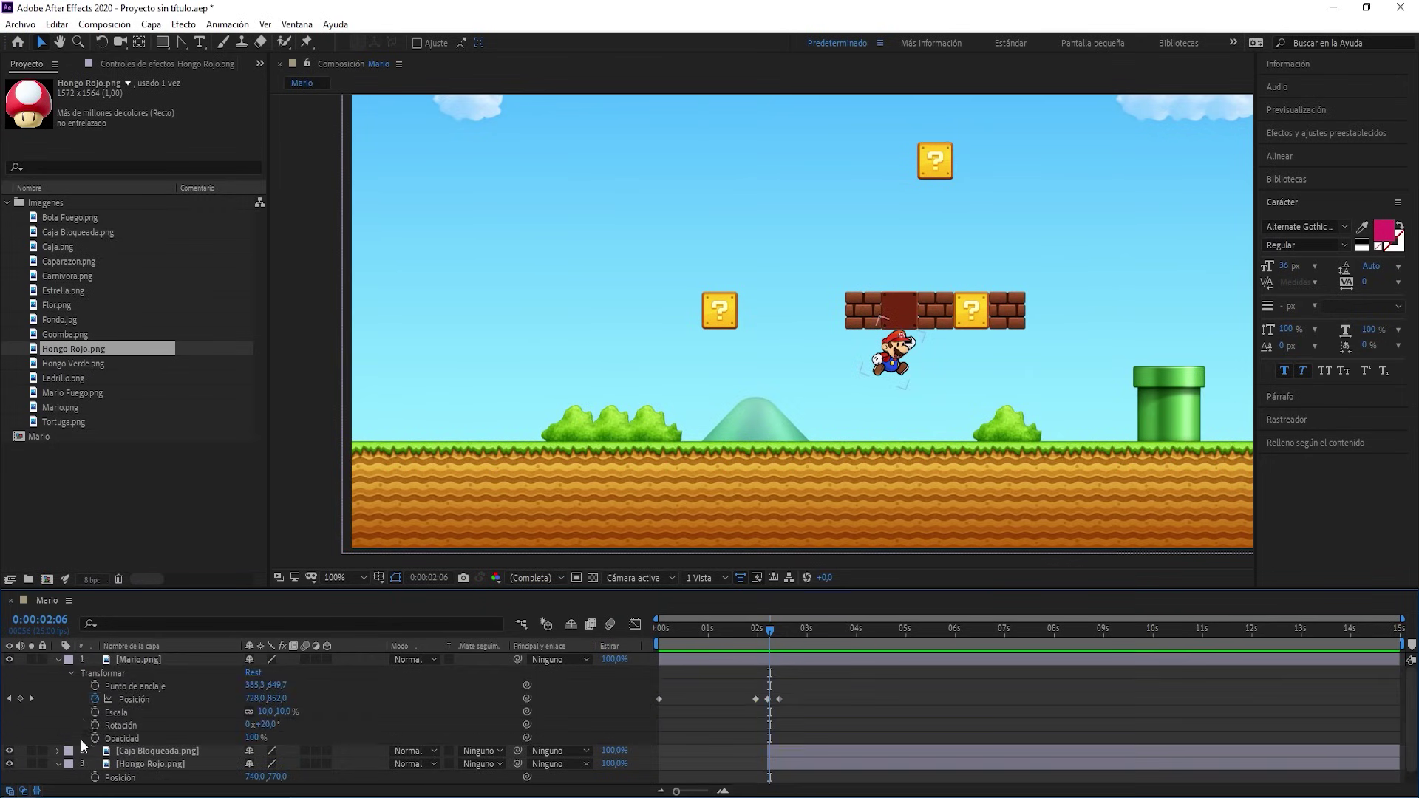
{"action": "scroll", "coordinate": [76, 738], "scroll_direction": "down", "scroll_amount": 1}
{"action": "left_click", "coordinate": [58, 751]}
{"action": "left_click", "coordinate": [59, 751]}
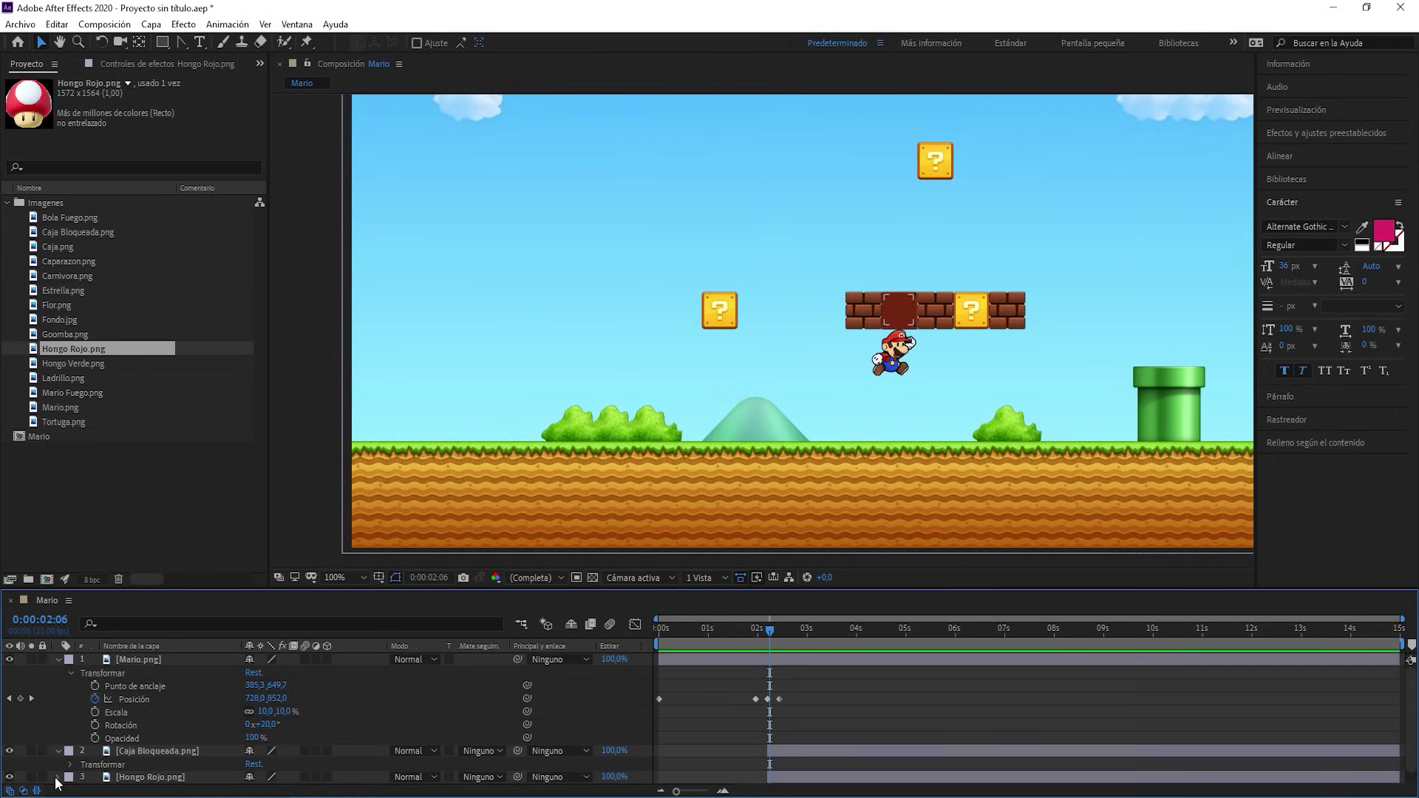
{"action": "left_click", "coordinate": [58, 777]}
{"action": "scroll", "coordinate": [106, 759], "scroll_direction": "down", "scroll_amount": 4}
{"action": "left_click", "coordinate": [71, 673]}
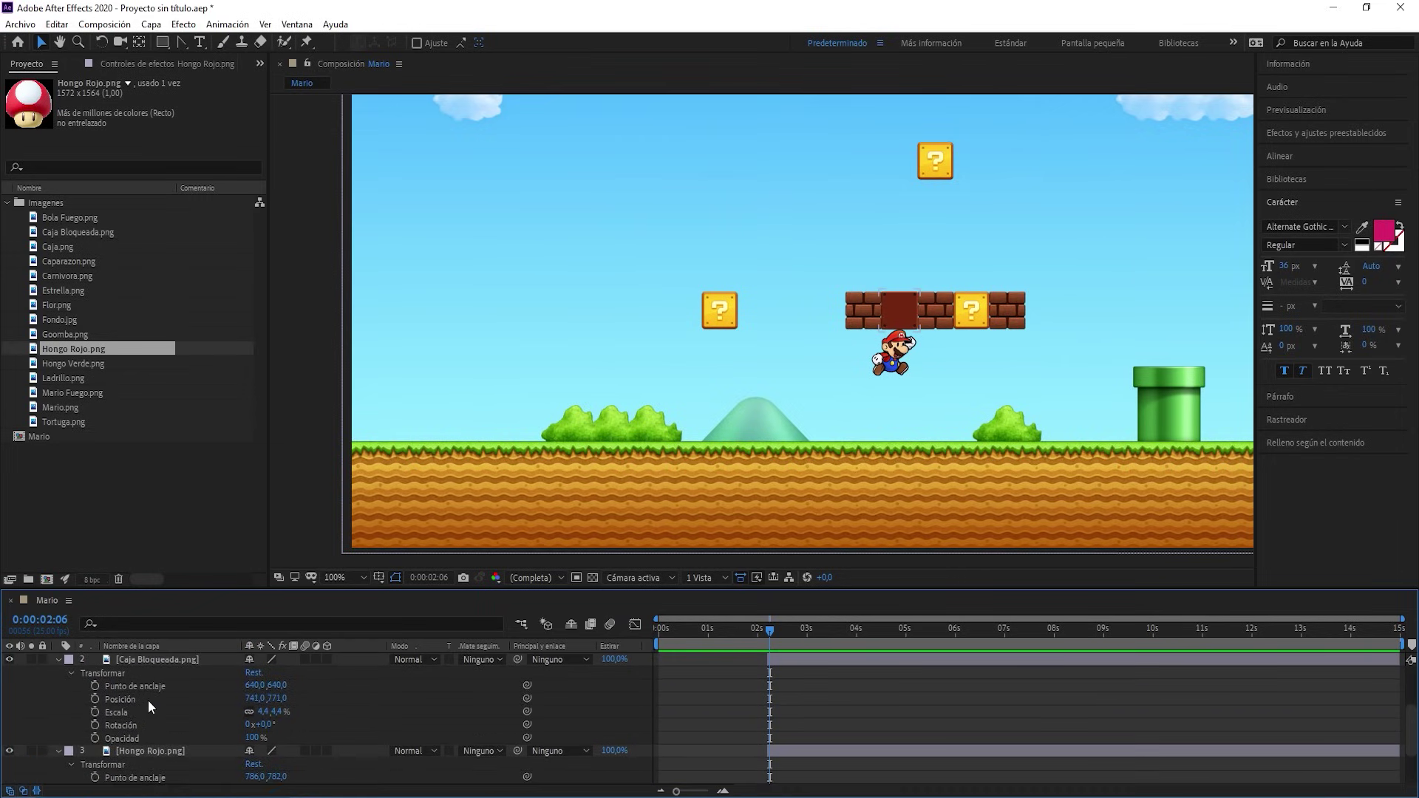
{"action": "scroll", "coordinate": [406, 760], "scroll_direction": "up", "scroll_amount": 2}
{"action": "scroll", "coordinate": [431, 750], "scroll_direction": "down", "scroll_amount": 4}
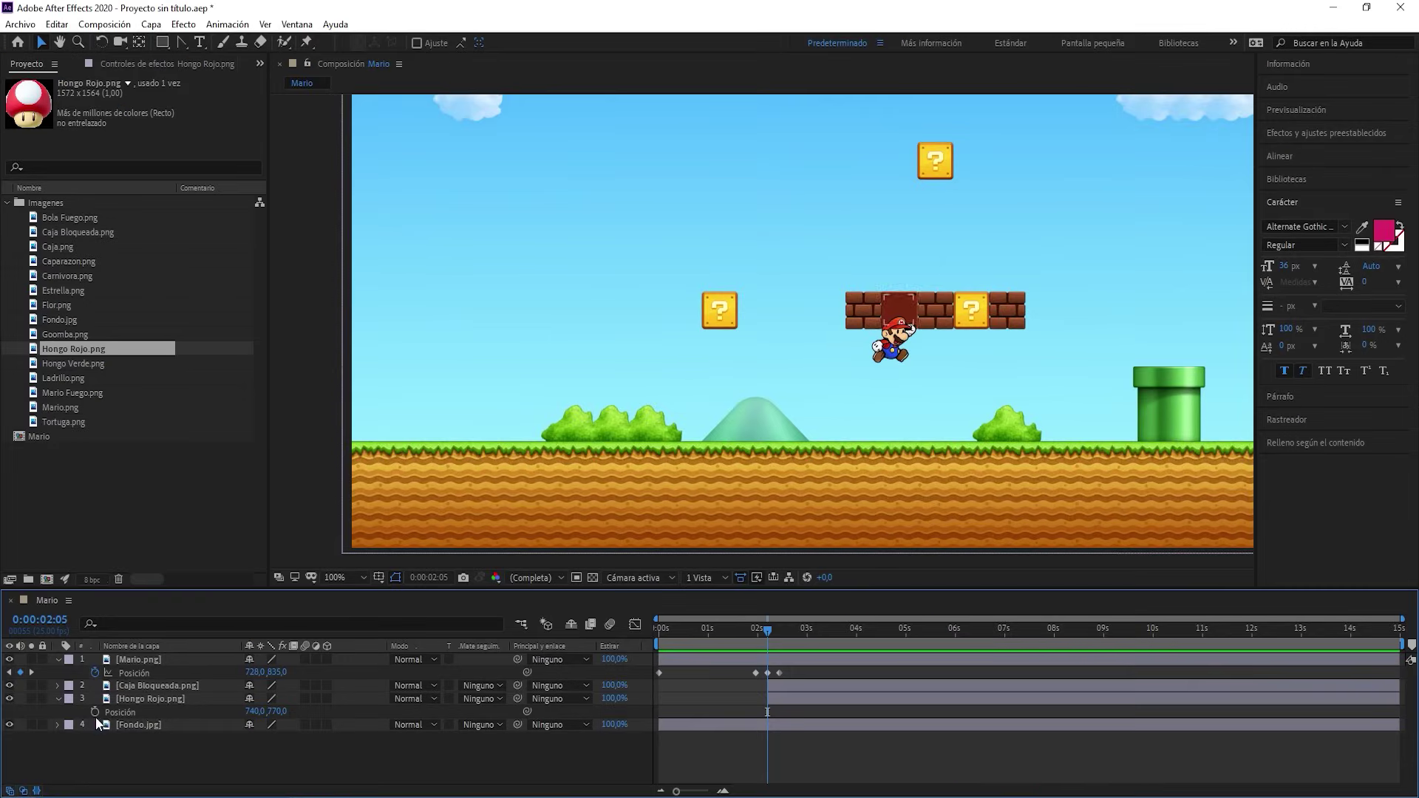
Keyframe Hongo Rojo.png's position at 0:00:02:05, and raise the mushroom above the blocked box to Y 727 at 0:00:02:23
{"action": "left_click", "coordinate": [95, 715]}
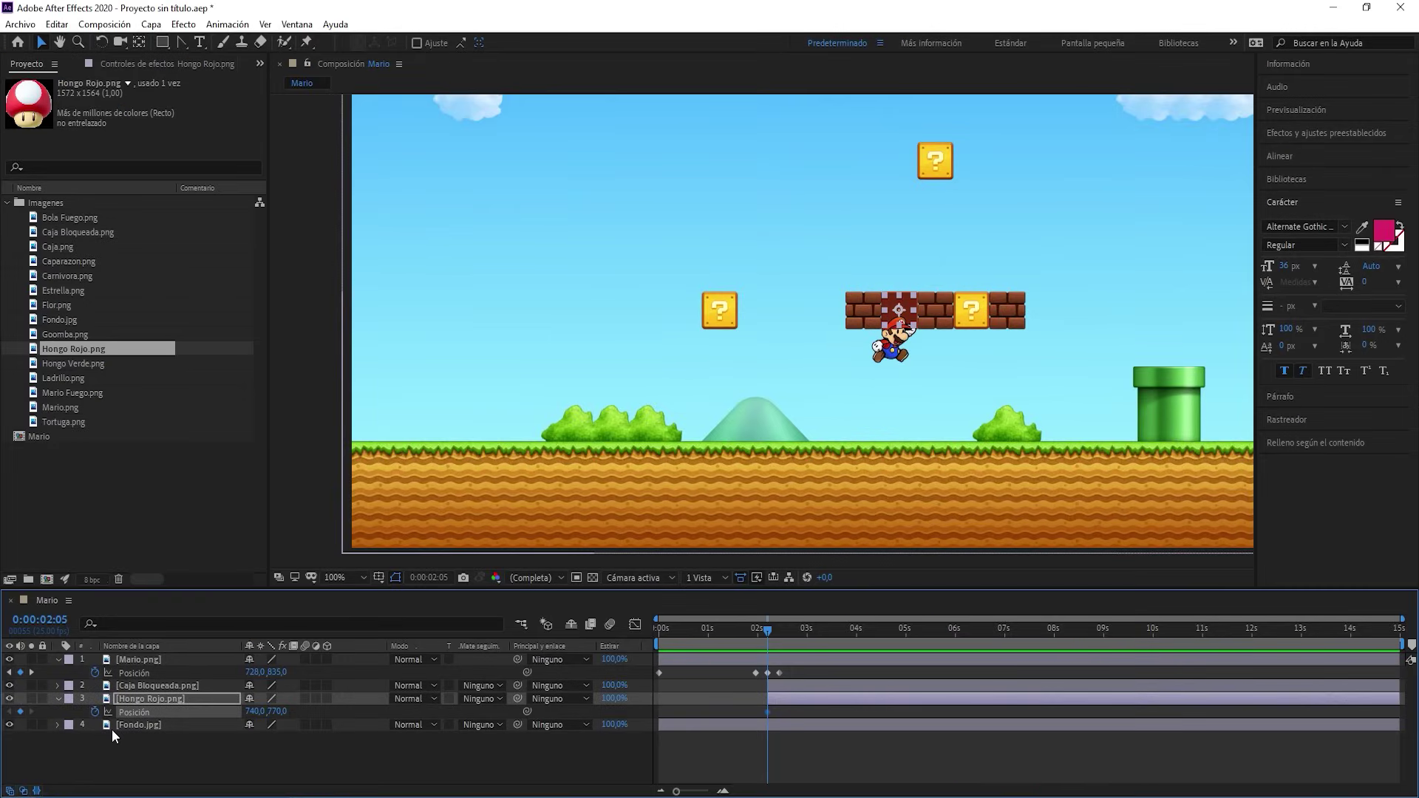
{"action": "left_click_drag", "start_coordinate": [780, 631], "coordinate": [801, 640]}
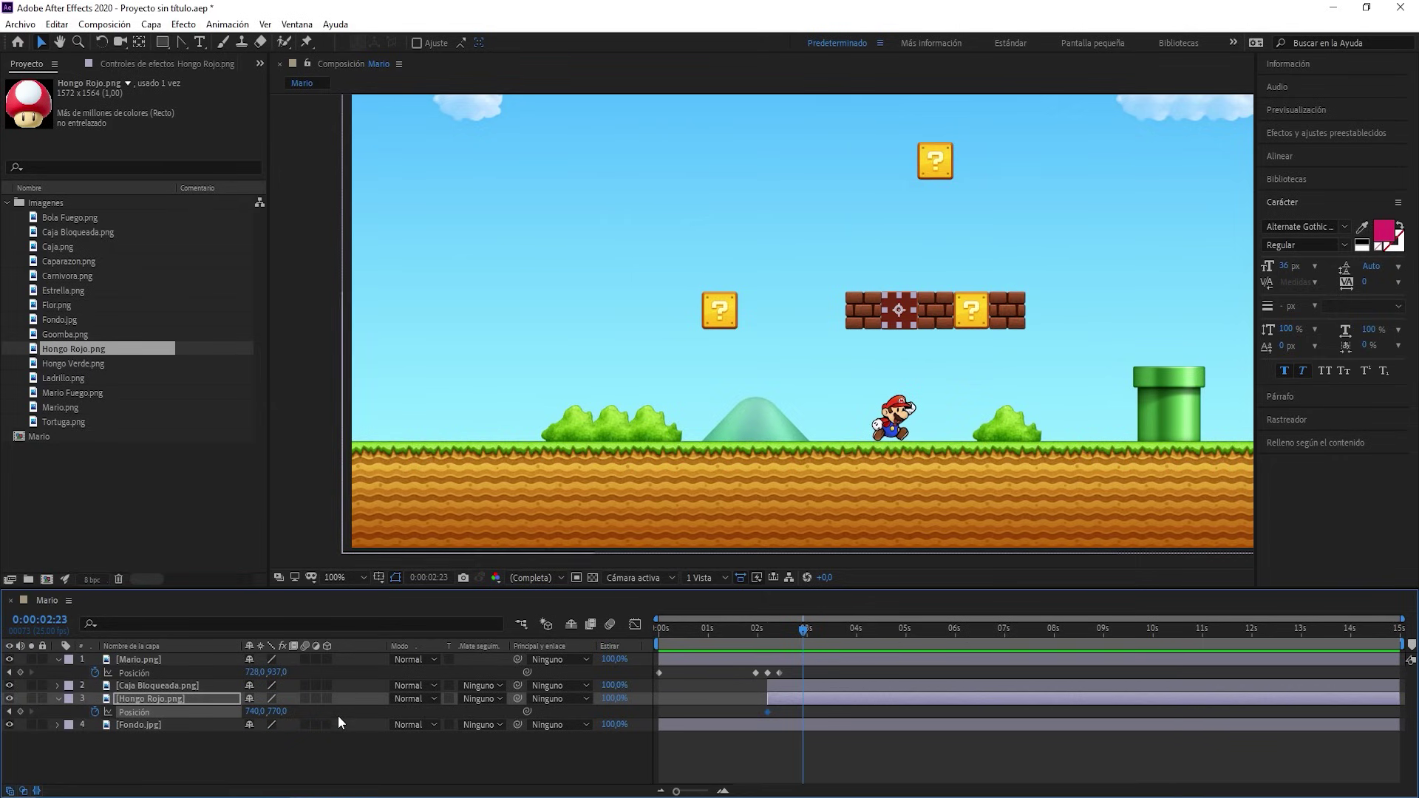
{"action": "left_click_drag", "start_coordinate": [278, 713], "coordinate": [264, 711]}
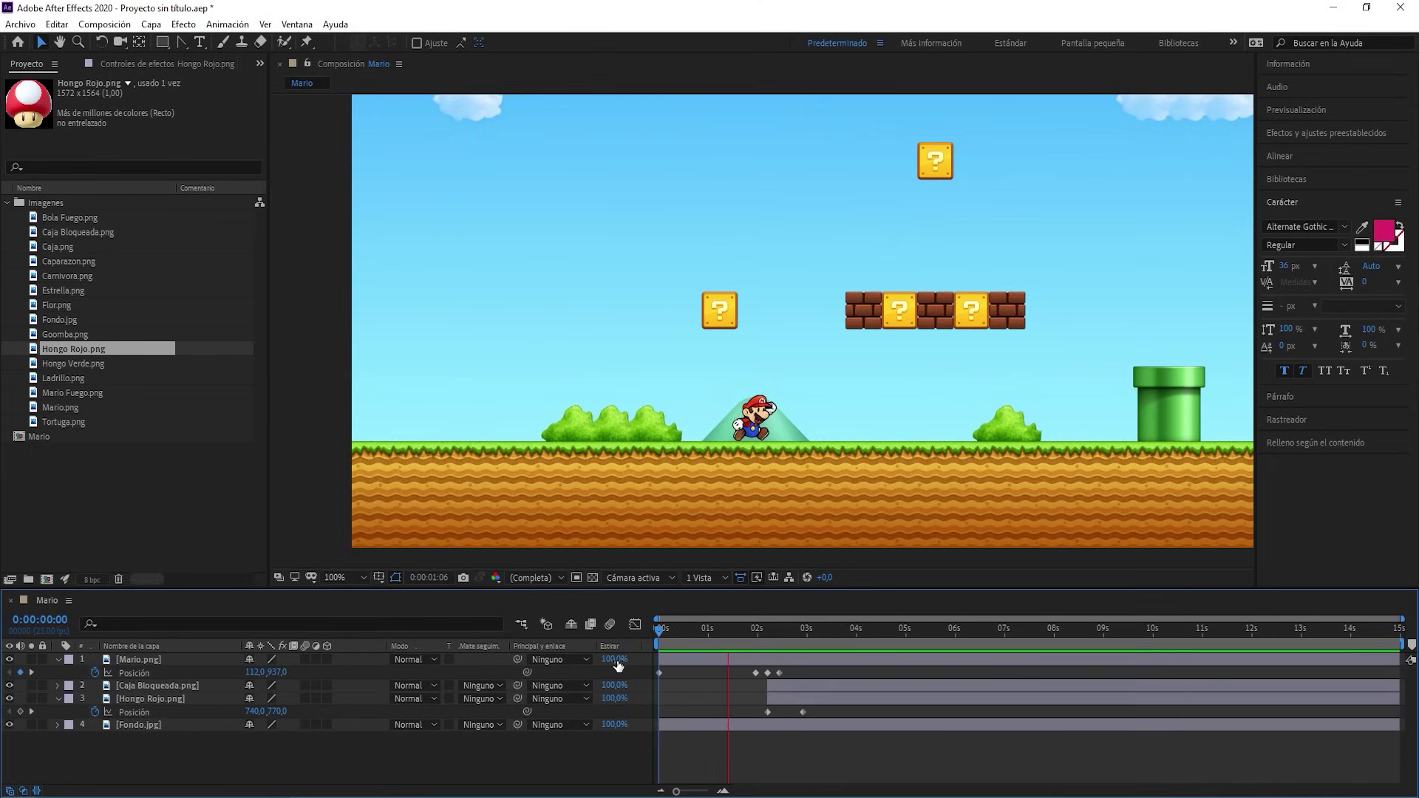
At 0:00:04:21, move Hongo Rojo.png down to the ground beside the green pipe, at about position 1008, 923
{"action": "left_click", "coordinate": [822, 629]}
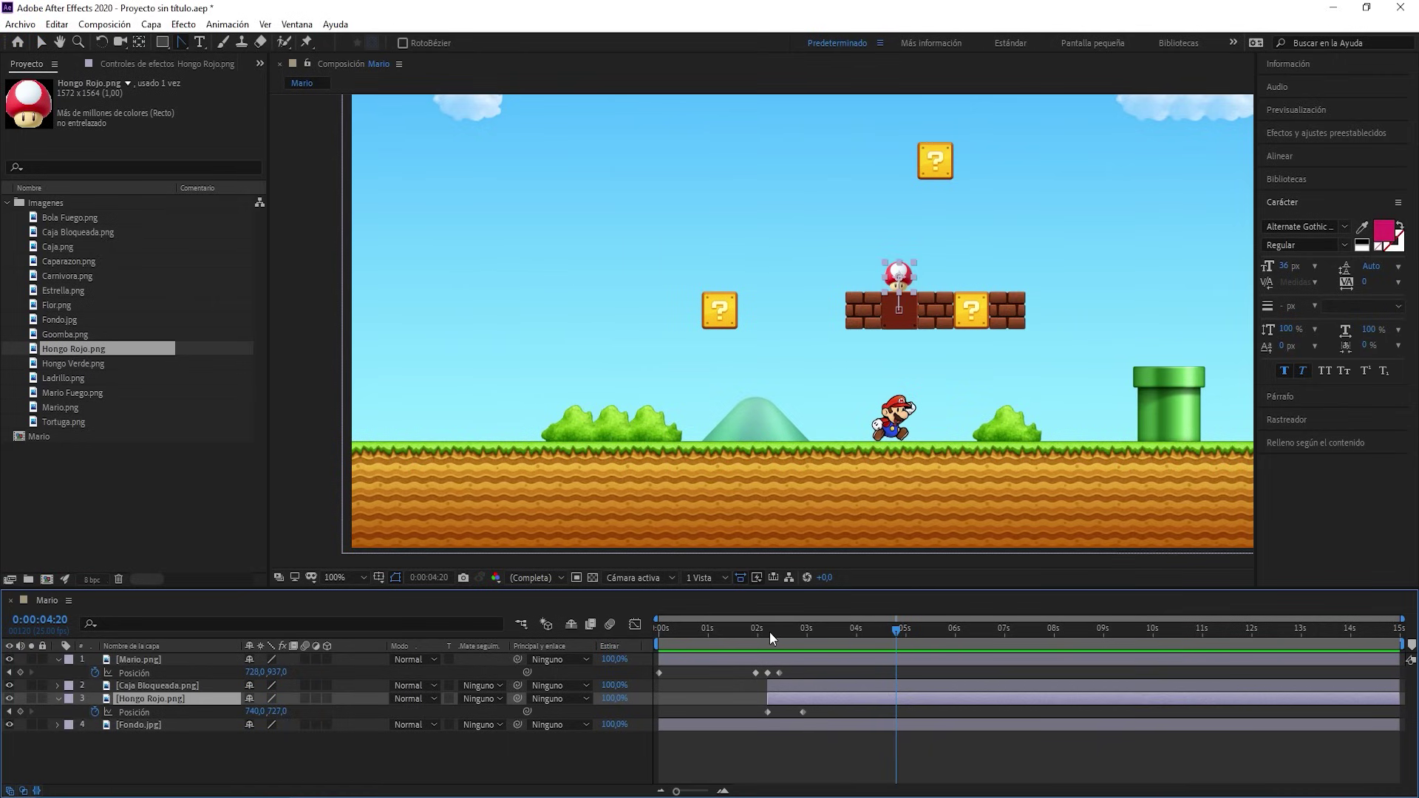
{"action": "left_click_drag", "start_coordinate": [771, 632], "coordinate": [898, 640]}
{"action": "mouse_move", "coordinate": [900, 282]}
{"action": "left_mouse_down"}
{"action": "mouse_move", "coordinate": [1079, 332]}
{"action": "mouse_move", "coordinate": [1106, 439]}
{"action": "left_mouse_up"}
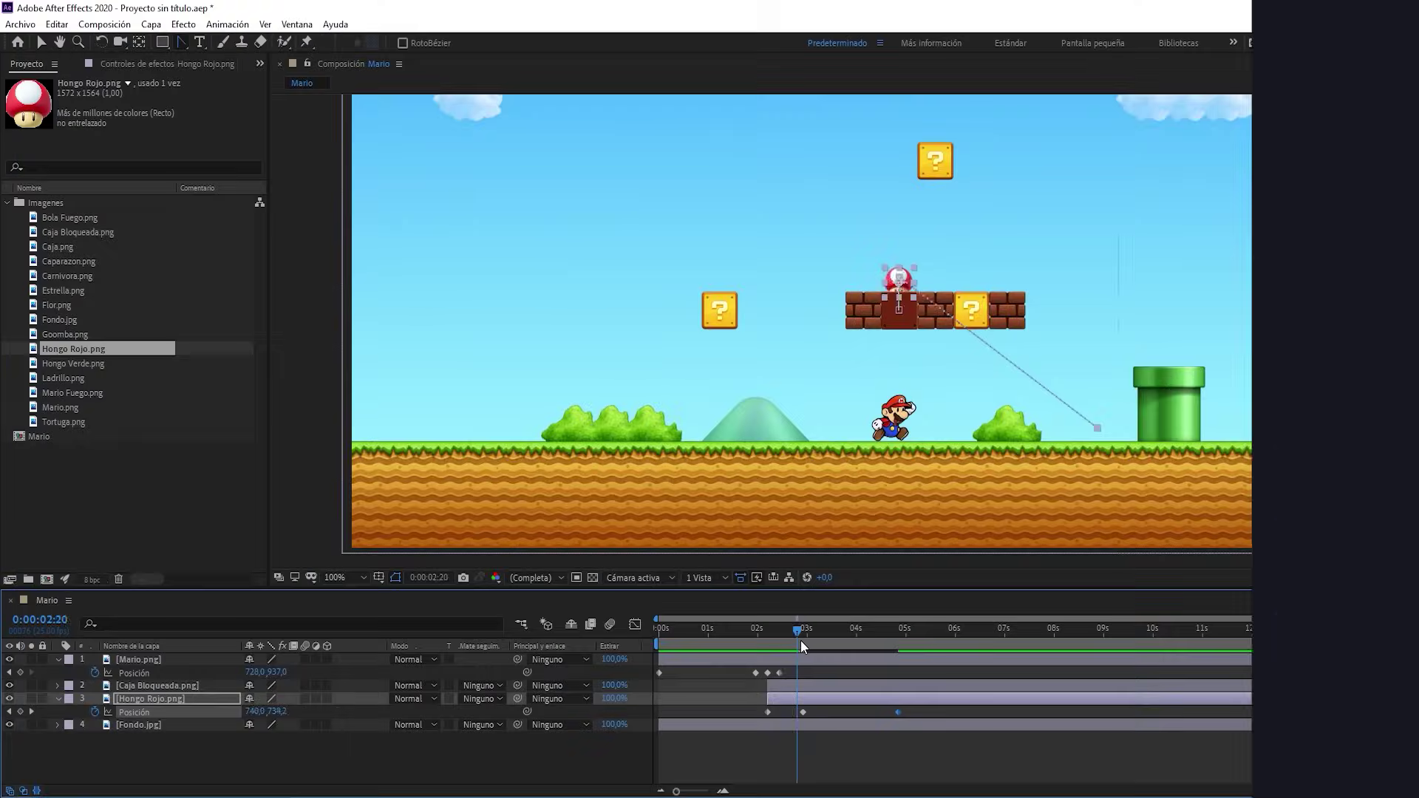
{"action": "left_click_drag", "start_coordinate": [800, 640], "coordinate": [897, 647]}
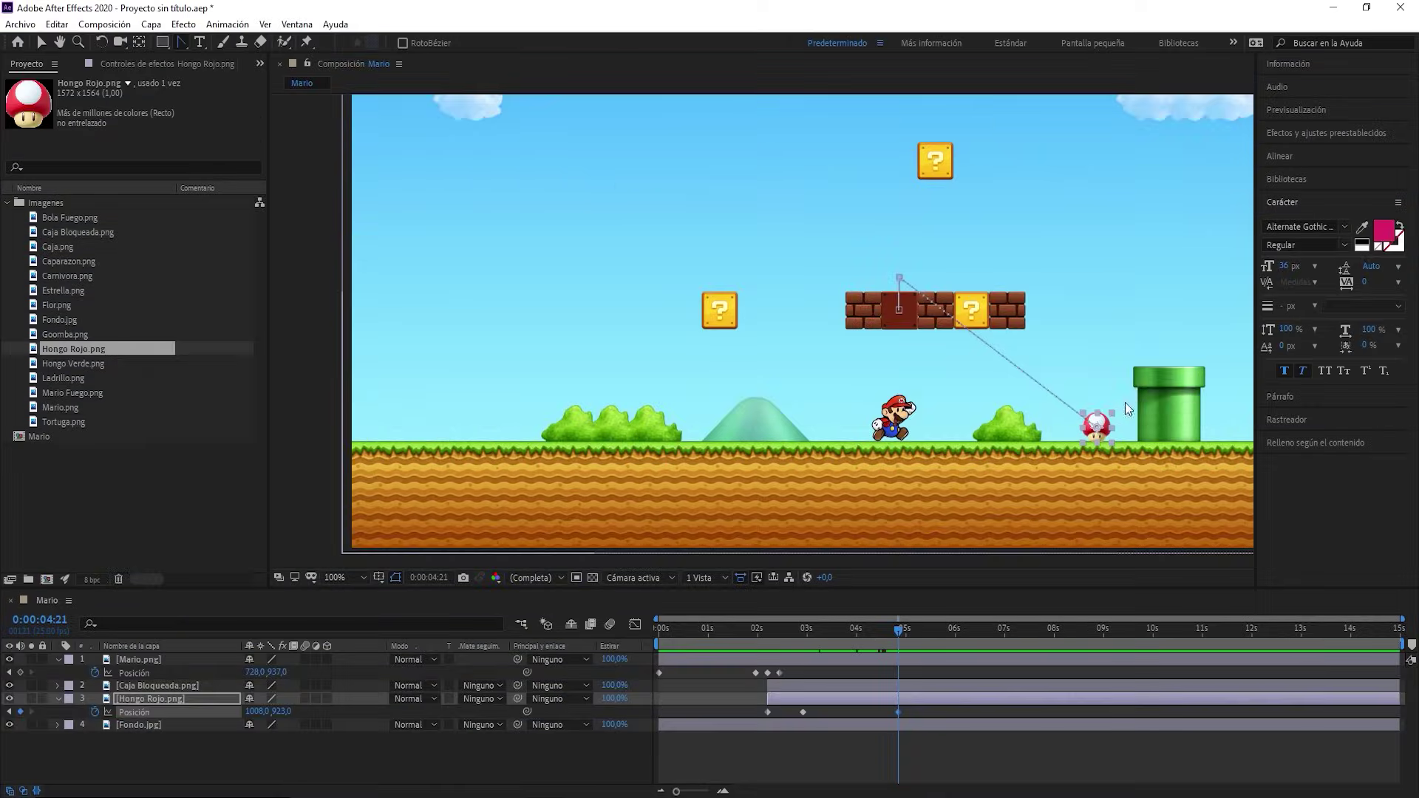
Bend the mushroom's motion path into an arc that clears the bricks before falling to the ground, and preview it
{"action": "left_click", "coordinate": [1096, 433]}
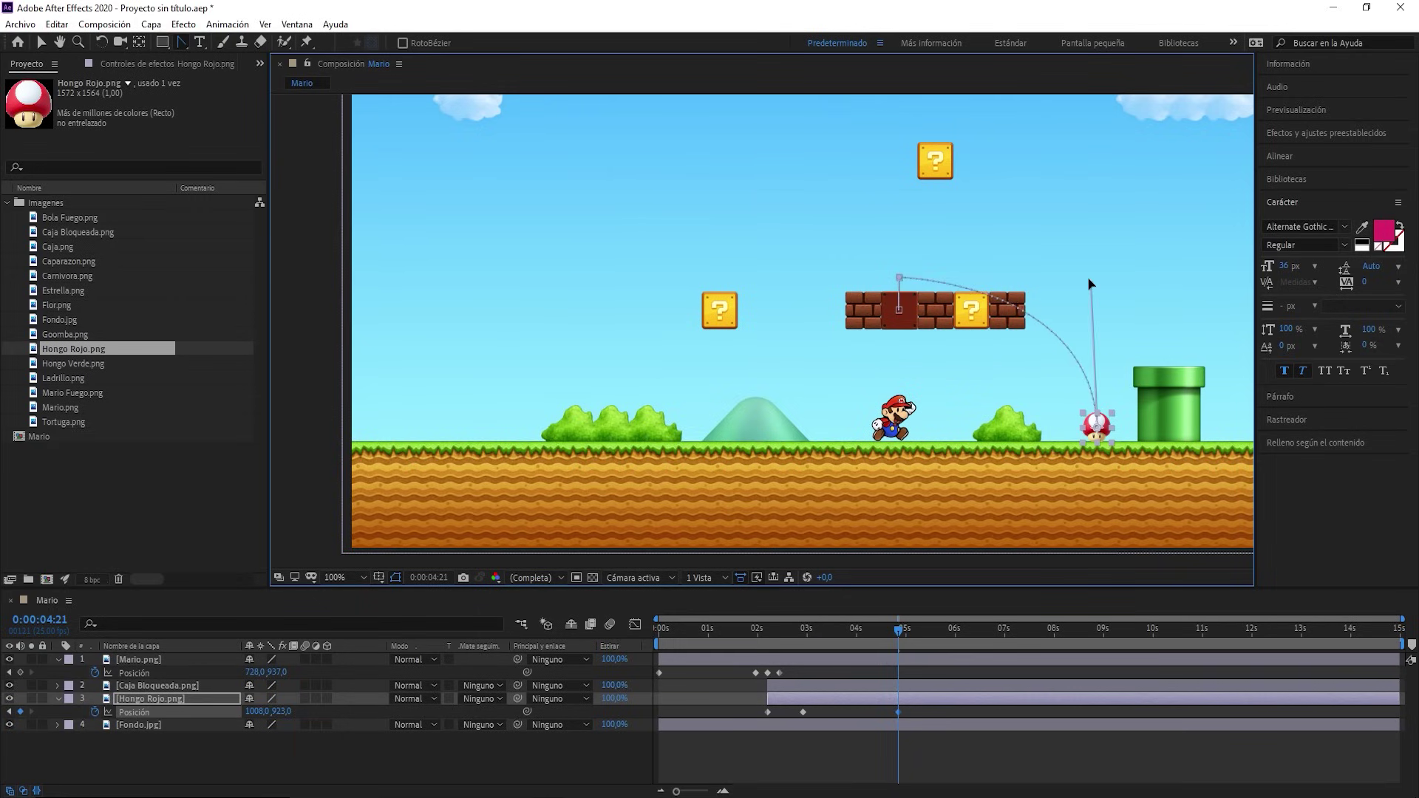
{"action": "left_click_drag", "start_coordinate": [1091, 244], "coordinate": [1096, 252]}
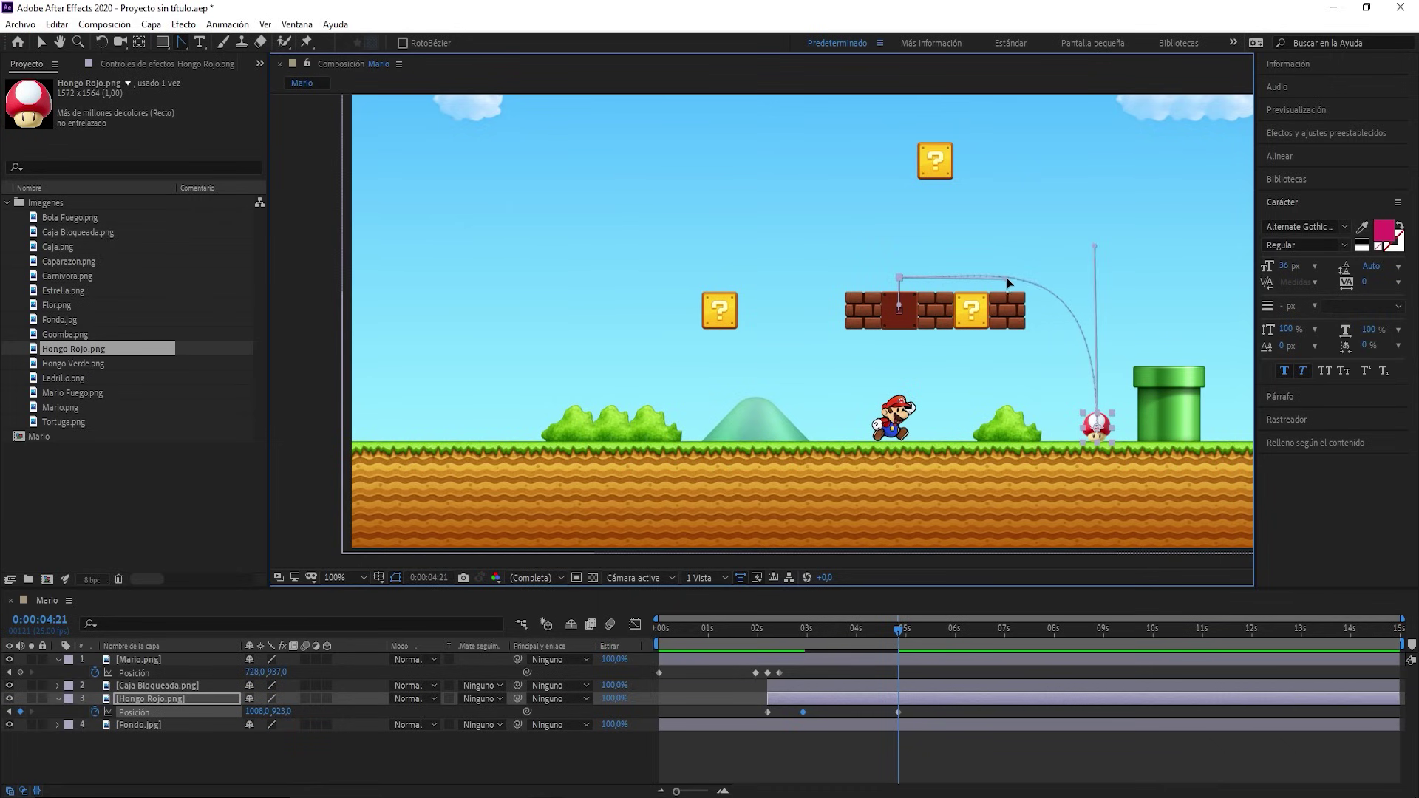
{"action": "key", "text": "space"}
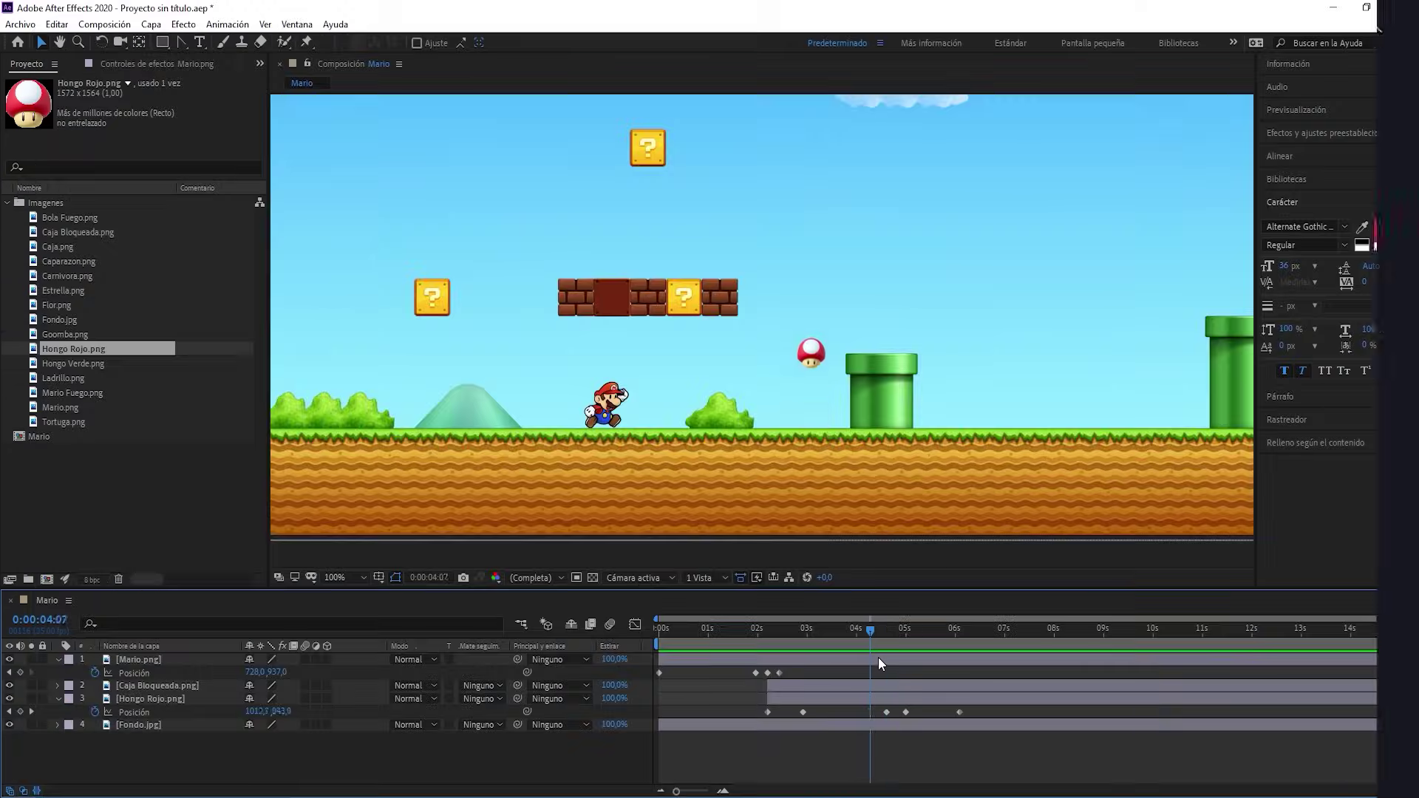
At 0:00:06:02, move Mario.png forward to X position 870 so he meets the mushroom
{"action": "left_click_drag", "start_coordinate": [878, 657], "coordinate": [959, 657]}
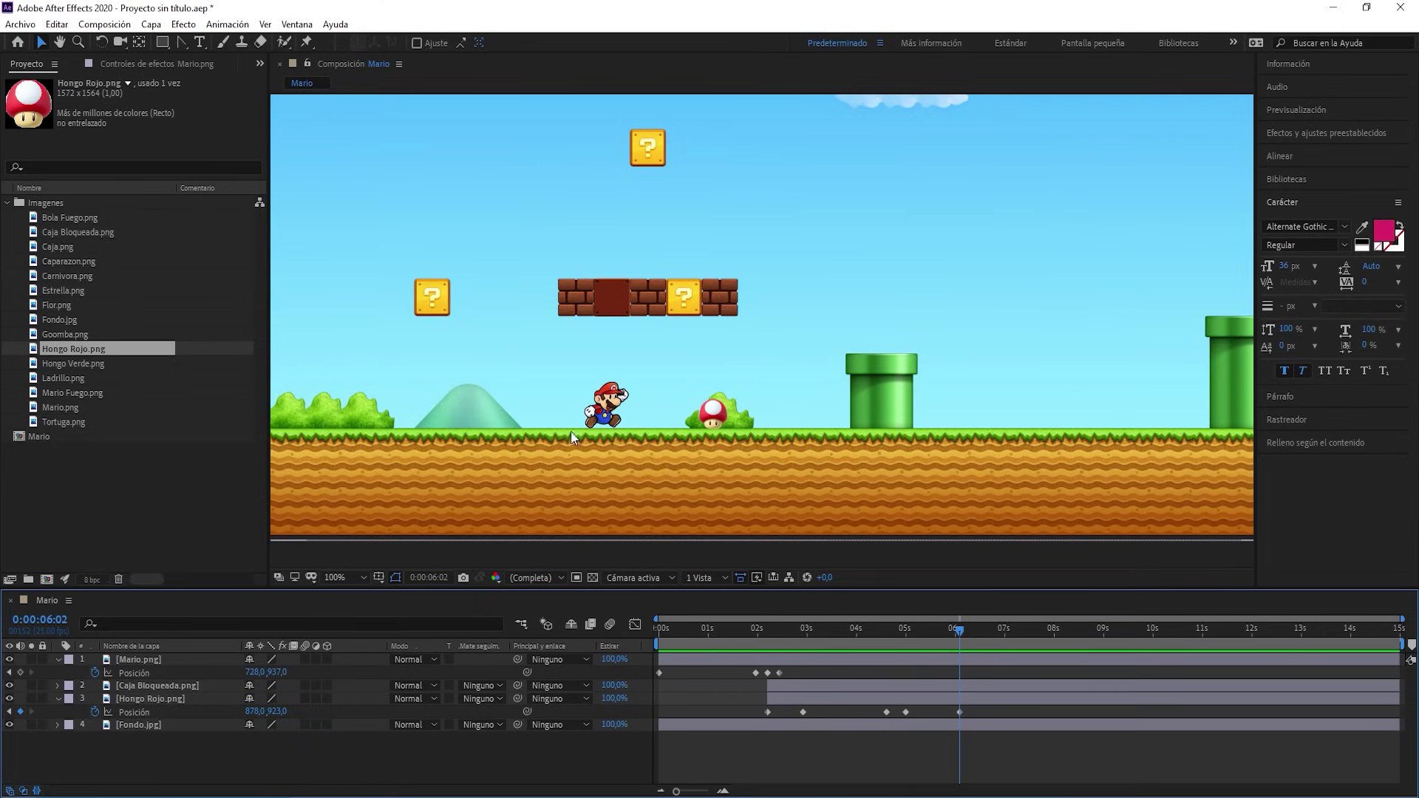
{"action": "left_click", "coordinate": [161, 658]}
{"action": "left_click_drag", "start_coordinate": [259, 672], "coordinate": [359, 674]}
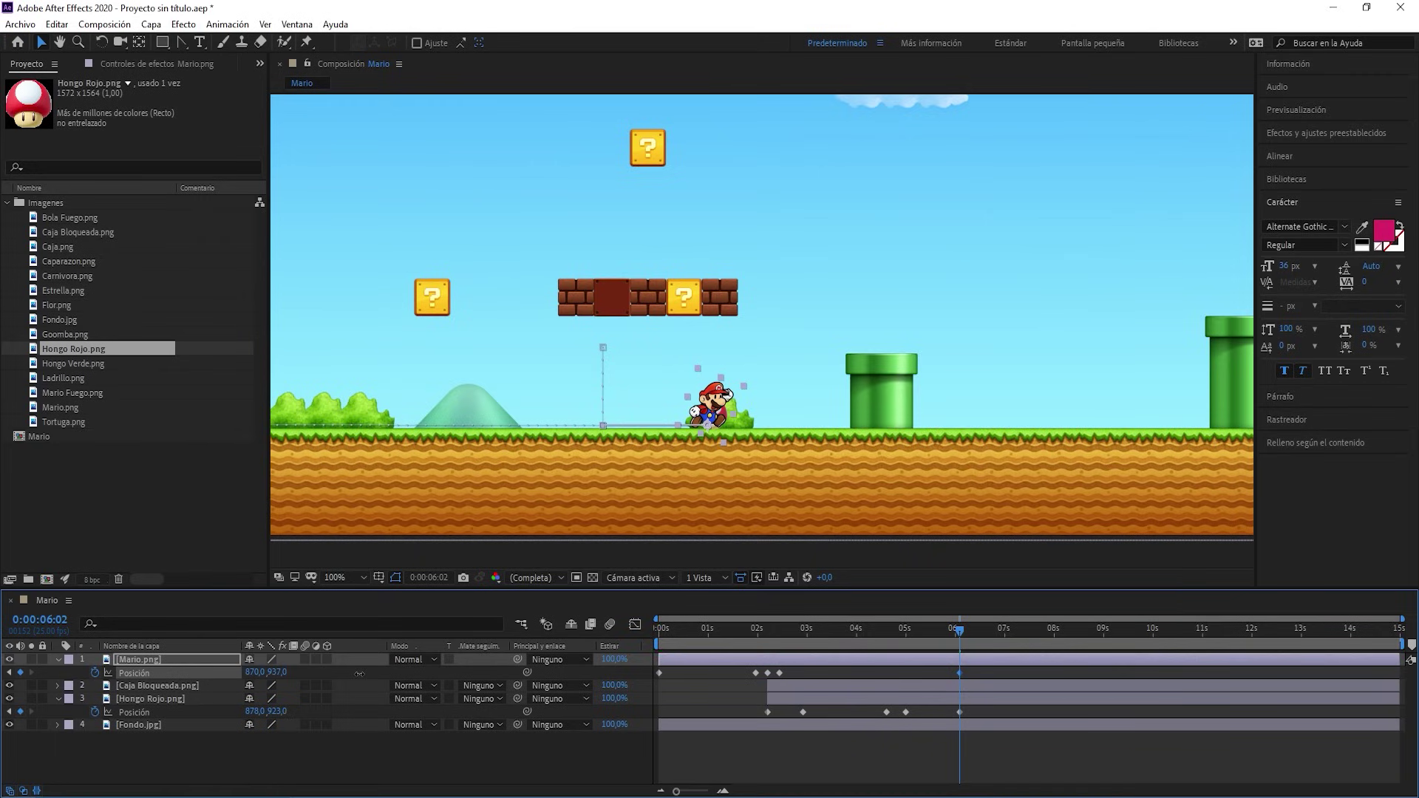
Play the animation from the start and examine Mario's movement between his jump and the mushroom
{"action": "left_click", "coordinate": [659, 629]}
{"action": "key", "text": "space"}
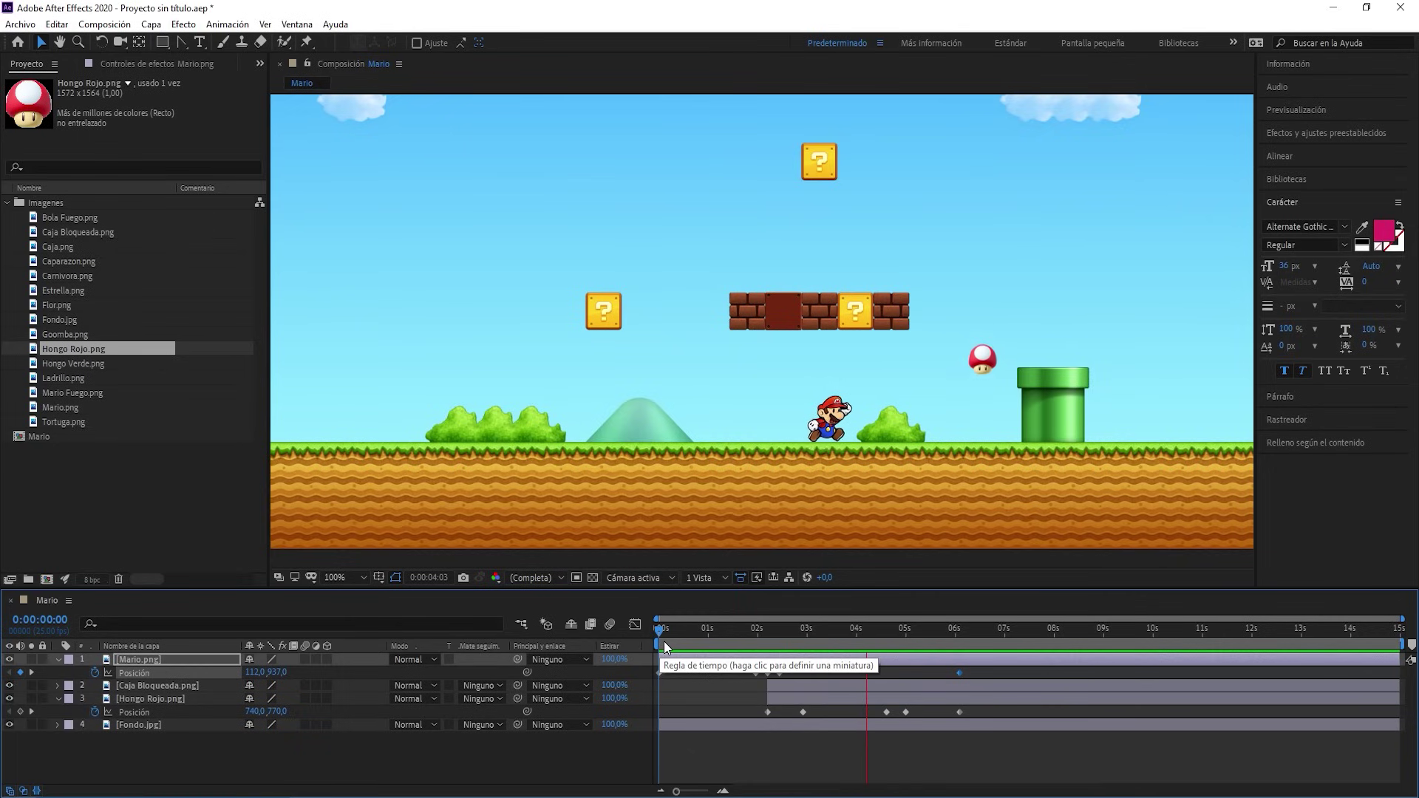
{"action": "key", "text": "space"}
{"action": "left_click_drag", "start_coordinate": [797, 634], "coordinate": [840, 636]}
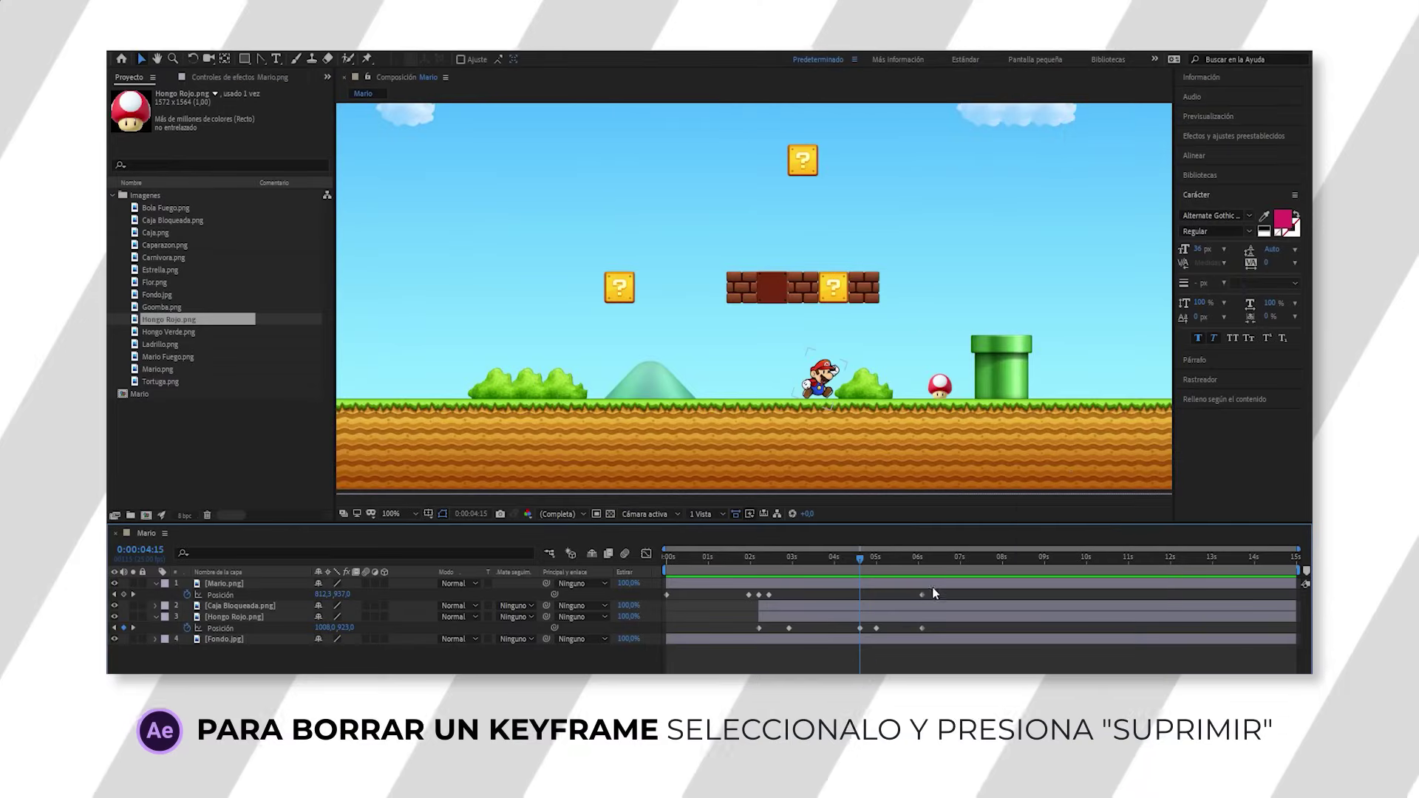
Delete Mario.png's position keyframe at 0:00:06:02 and set the current time to 0:00:04:15
{"action": "left_click", "coordinate": [921, 595]}
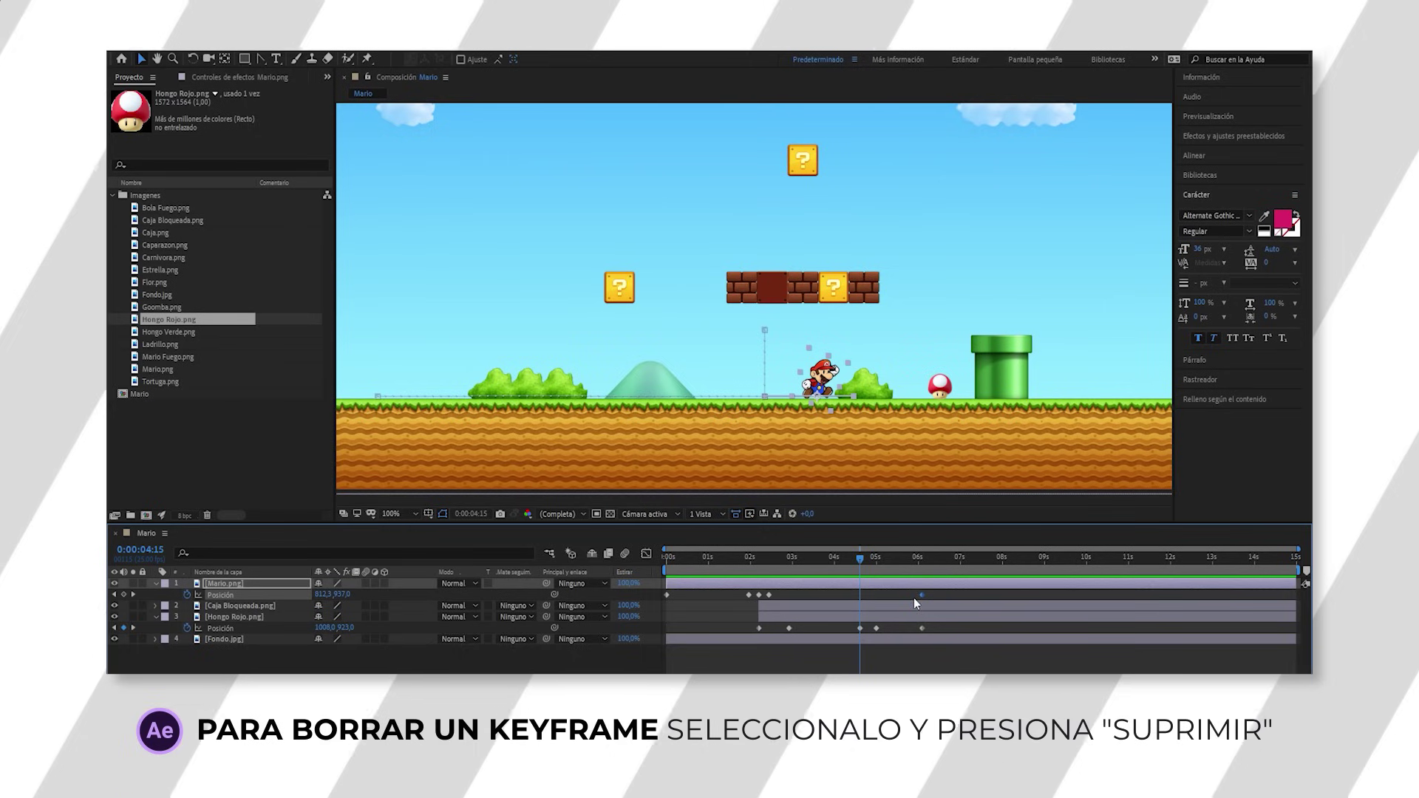
{"action": "key", "text": "Delete"}
{"action": "left_click_drag", "start_coordinate": [859, 560], "coordinate": [827, 570]}
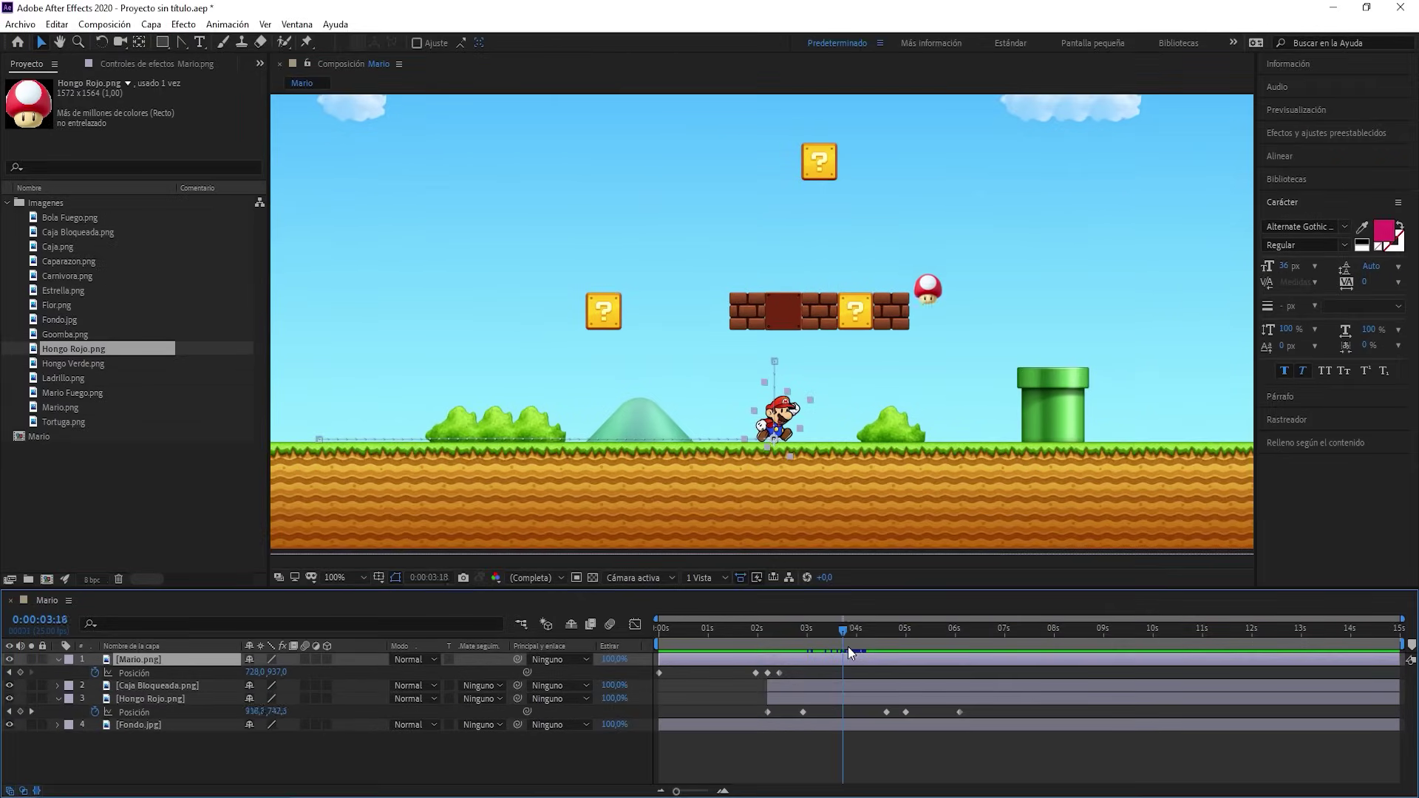
{"action": "left_click_drag", "start_coordinate": [871, 647], "coordinate": [886, 646]}
Copy Mario.png's position keyframe at 0:00:02:11 and paste it at 0:00:04:15 so he stands still in between
{"action": "left_click", "coordinate": [780, 673]}
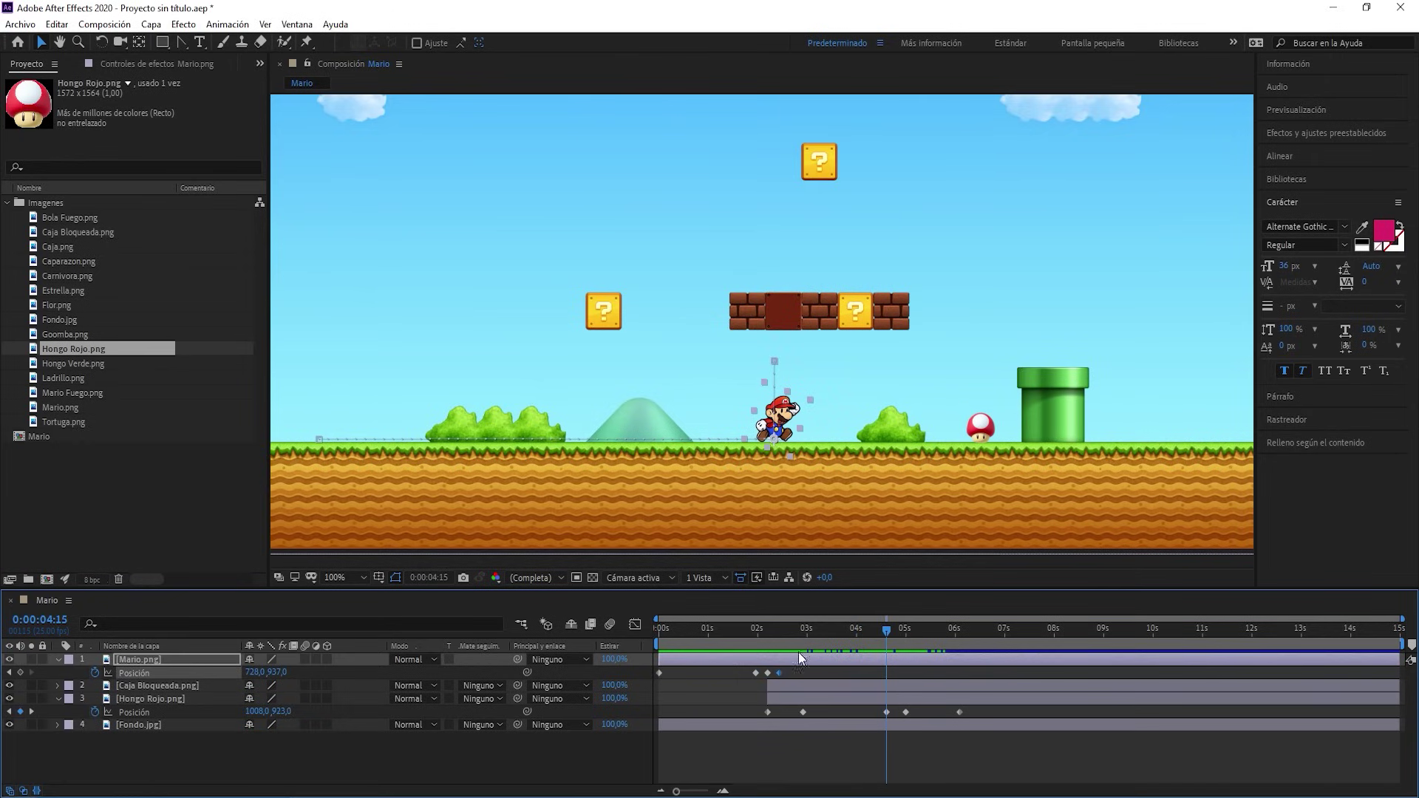
{"action": "left_click_drag", "start_coordinate": [781, 637], "coordinate": [779, 677]}
{"action": "key", "text": "ctrl+v"}
{"action": "left_click", "coordinate": [780, 633]}
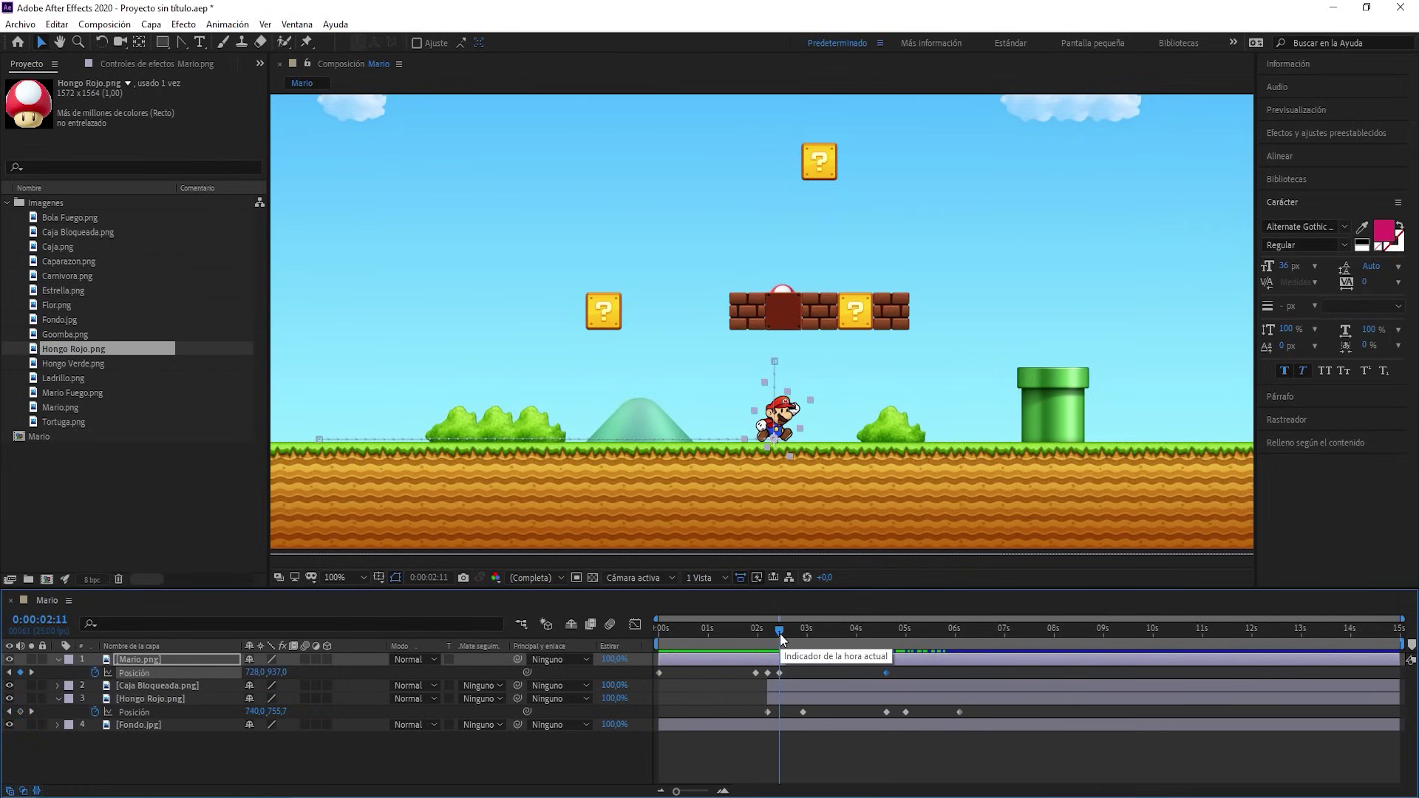
At 0:00:06:02, move Mario.png forward to X position 875 so he meets the mushroom
{"action": "left_click_drag", "start_coordinate": [779, 632], "coordinate": [888, 637]}
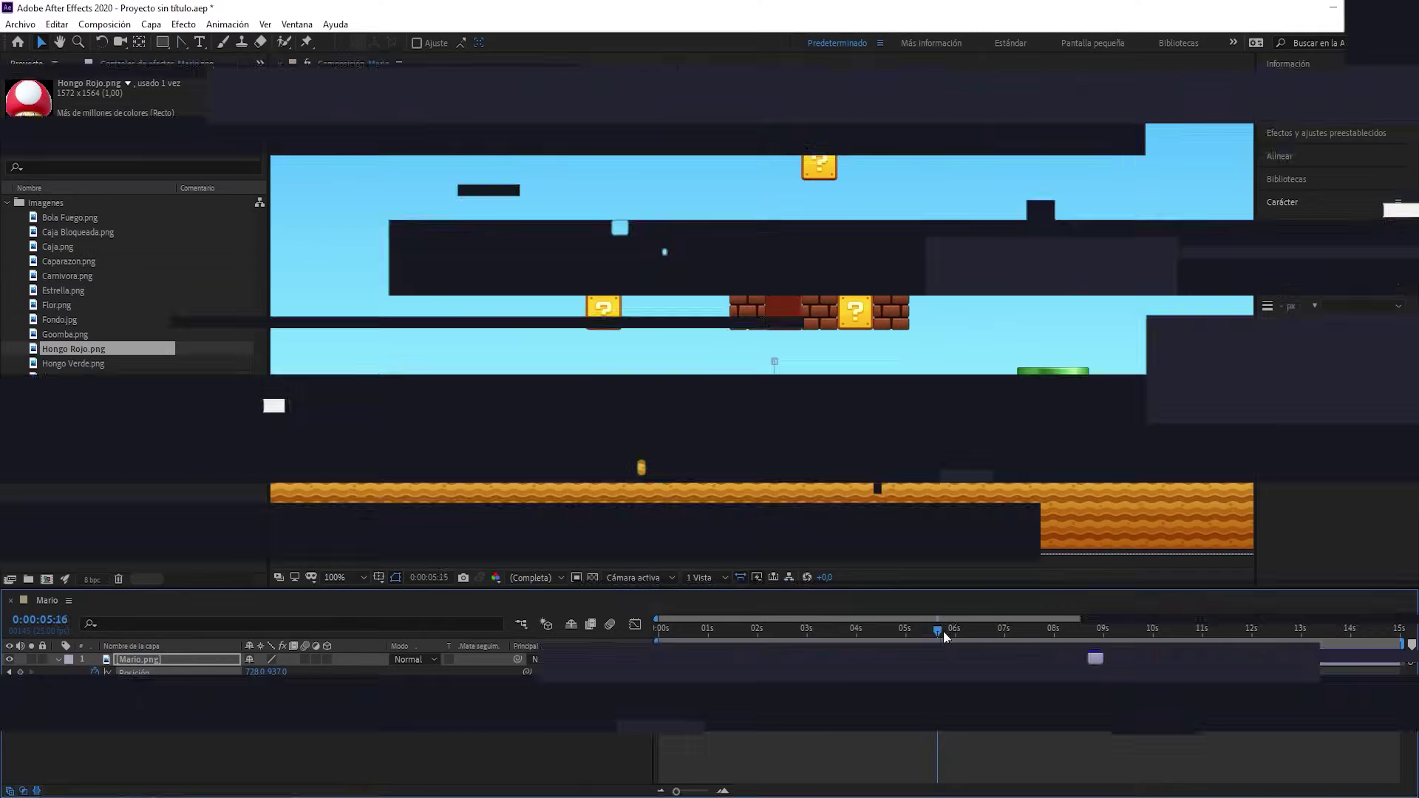
{"action": "left_click_drag", "start_coordinate": [944, 634], "coordinate": [959, 629]}
{"action": "left_click_drag", "start_coordinate": [259, 673], "coordinate": [361, 672]}
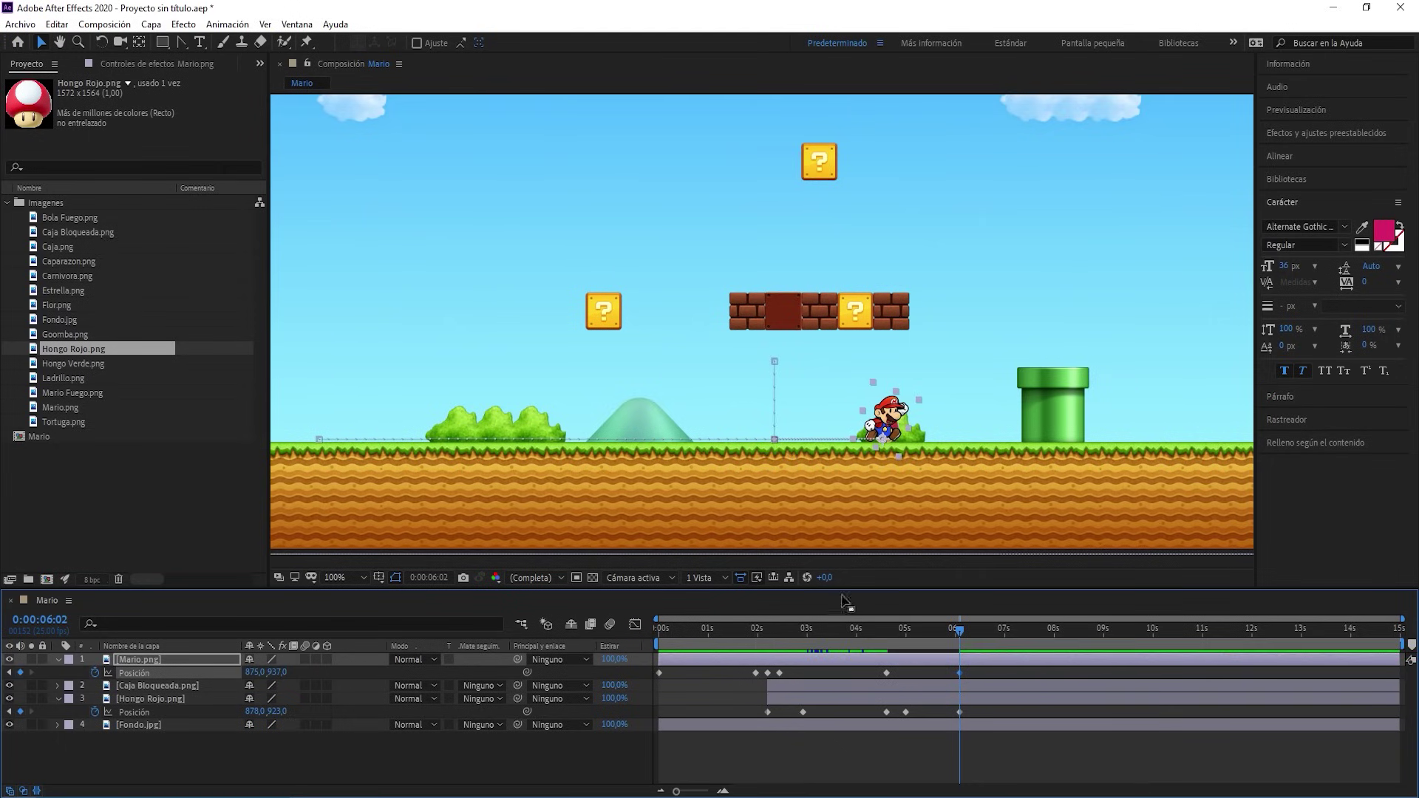
{"action": "mouse_move", "coordinate": [951, 634]}
{"action": "left_mouse_down"}
{"action": "mouse_move", "coordinate": [858, 634]}
{"action": "mouse_move", "coordinate": [958, 634]}
{"action": "left_mouse_up"}
Trim the end of the Hongo Rojo.png layer to 0:00:06:02, where Mario reaches the mushroom
{"action": "left_click", "coordinate": [194, 699]}
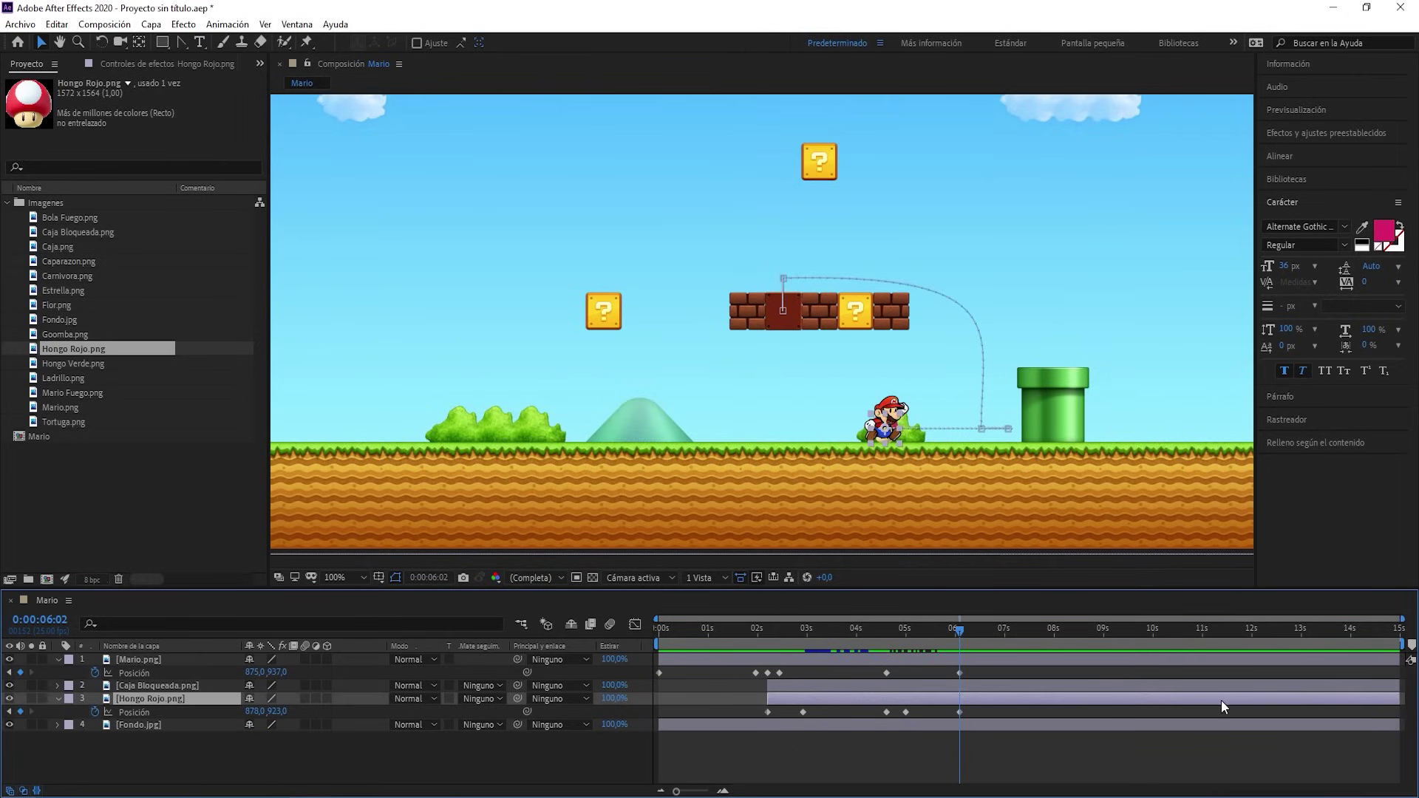
{"action": "left_click_drag", "start_coordinate": [1395, 698], "coordinate": [1031, 699]}
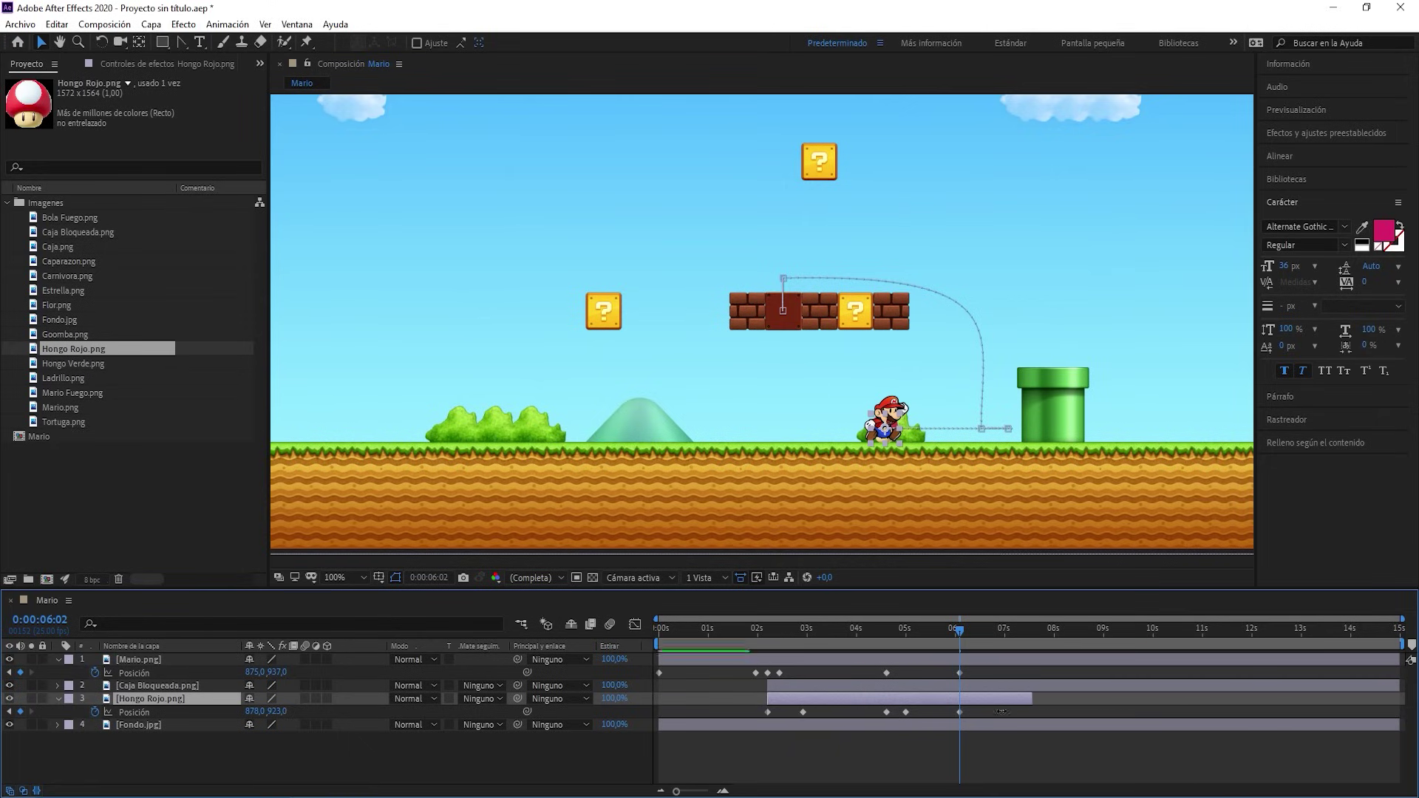
{"action": "mouse_move", "coordinate": [959, 641]}
{"action": "left_mouse_down"}
{"action": "mouse_move", "coordinate": [942, 643]}
{"action": "mouse_move", "coordinate": [960, 641]}
{"action": "left_mouse_up"}
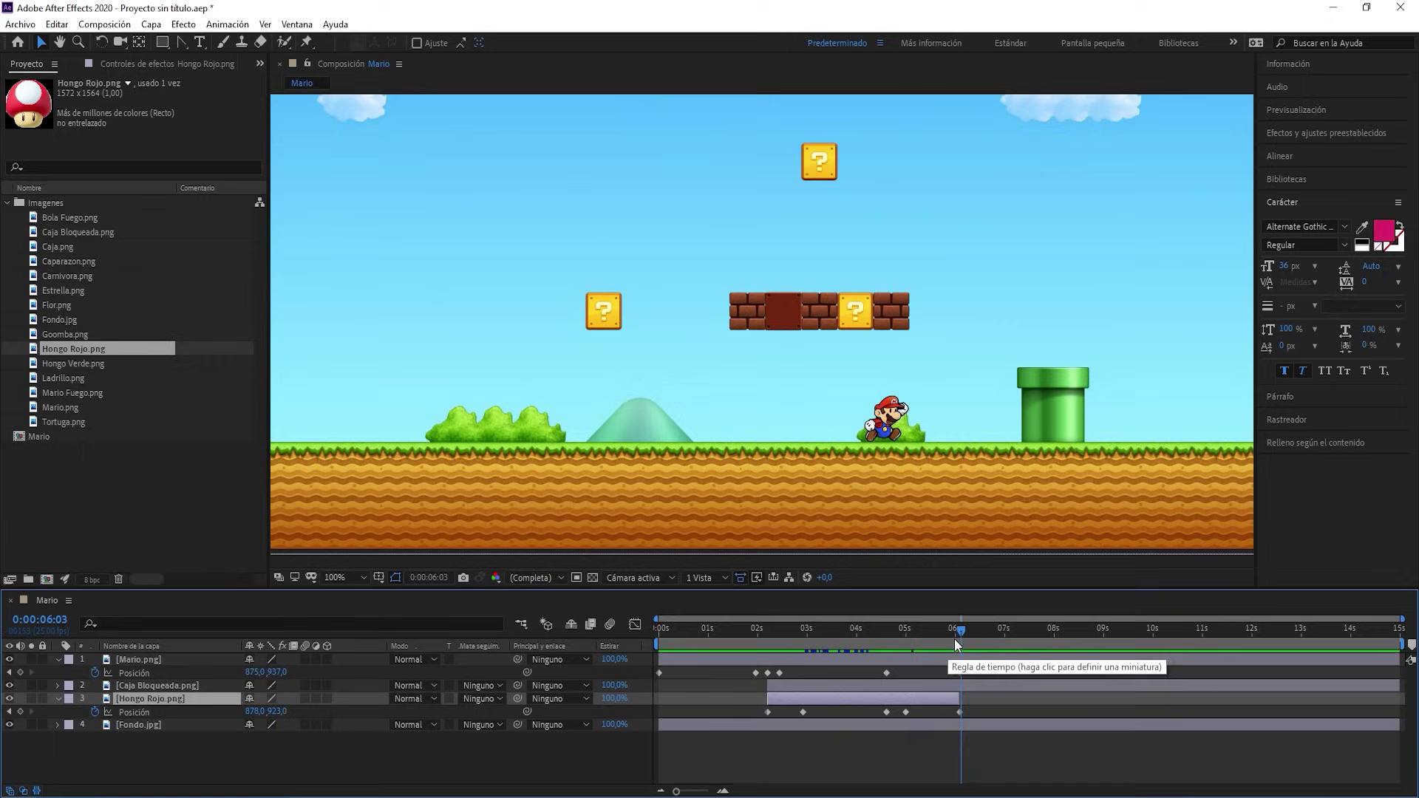
{"action": "left_click", "coordinate": [956, 639]}
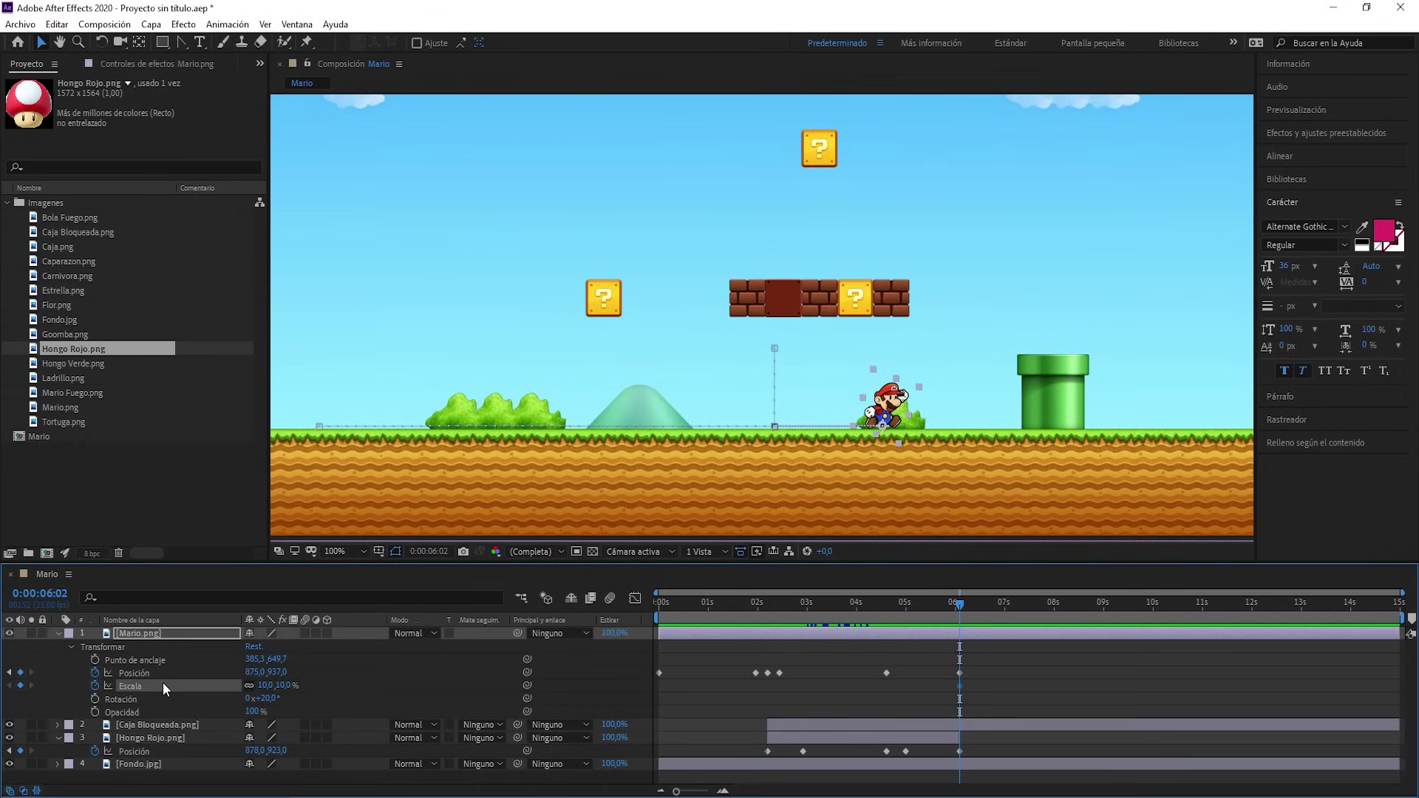
Shortly after the 0:00:06:02 scale keyframe, enlarge Mario.png to 15% so he grows
{"action": "left_click_drag", "start_coordinate": [963, 607], "coordinate": [981, 603]}
{"action": "left_click_drag", "start_coordinate": [266, 689], "coordinate": [269, 685]}
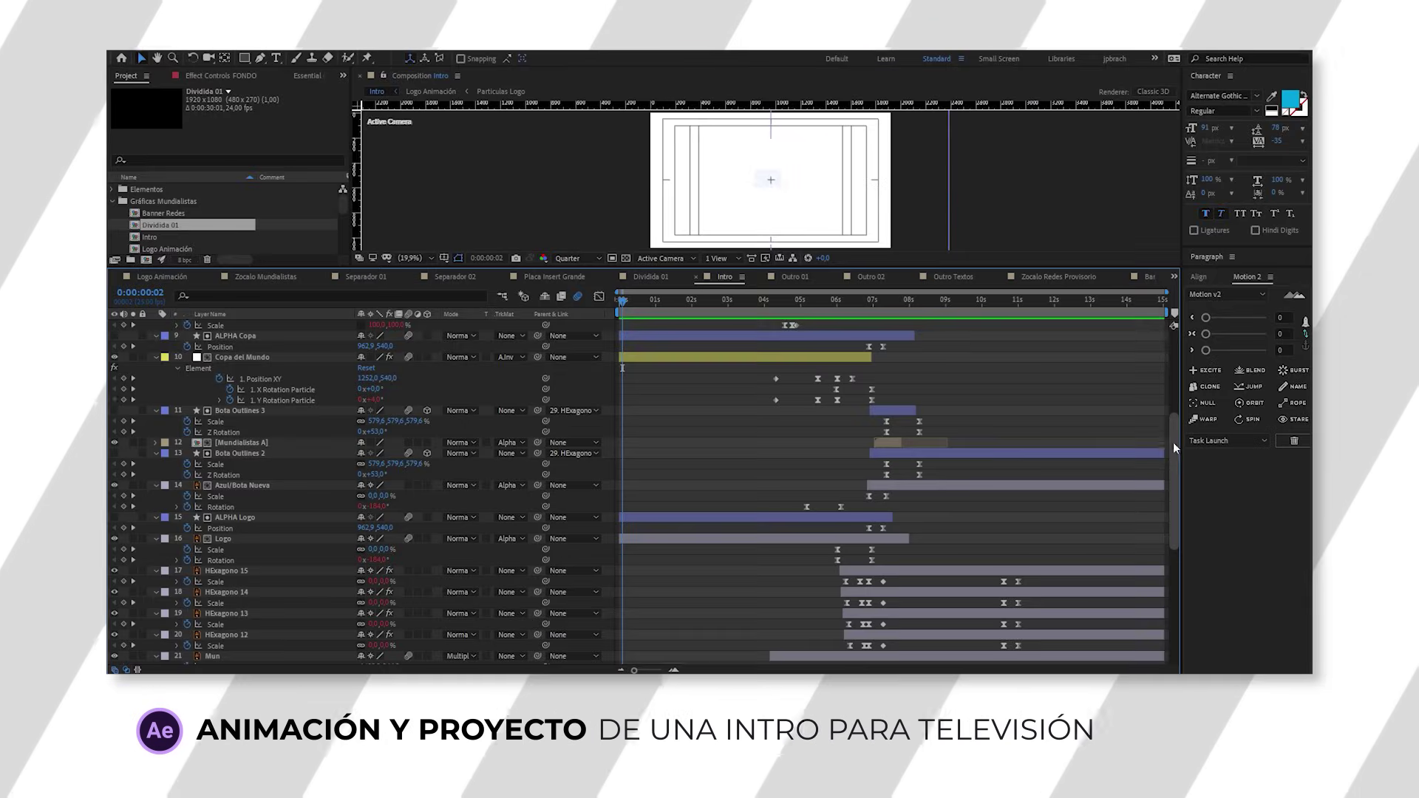
{"action": "left_click_drag", "start_coordinate": [1172, 442], "coordinate": [1158, 510]}
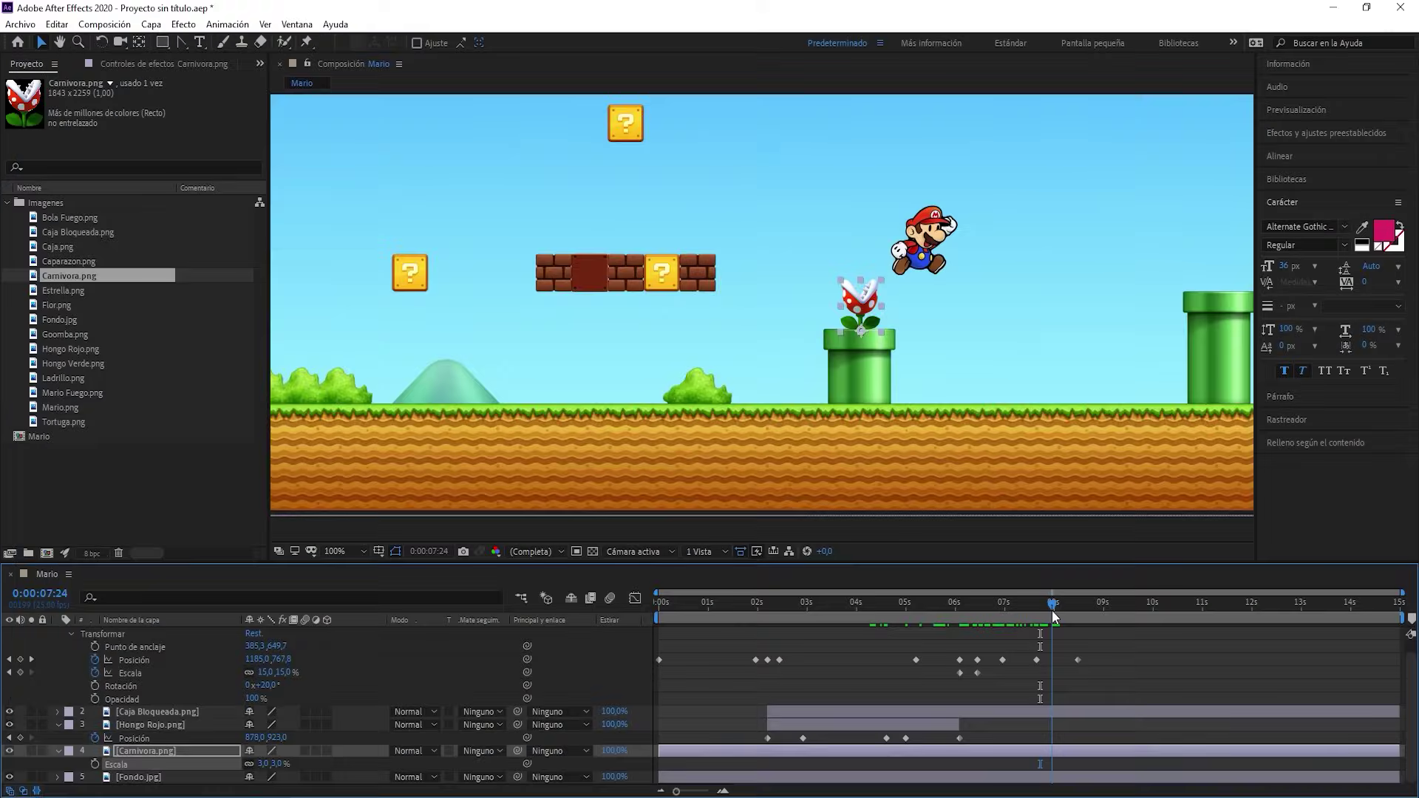
Select all layers of the composition and collapse their expanded properties, leaving nothing selected
{"action": "left_click_drag", "start_coordinate": [1052, 610], "coordinate": [950, 626]}
{"action": "scroll", "coordinate": [1035, 651], "scroll_direction": "up", "scroll_amount": 1}
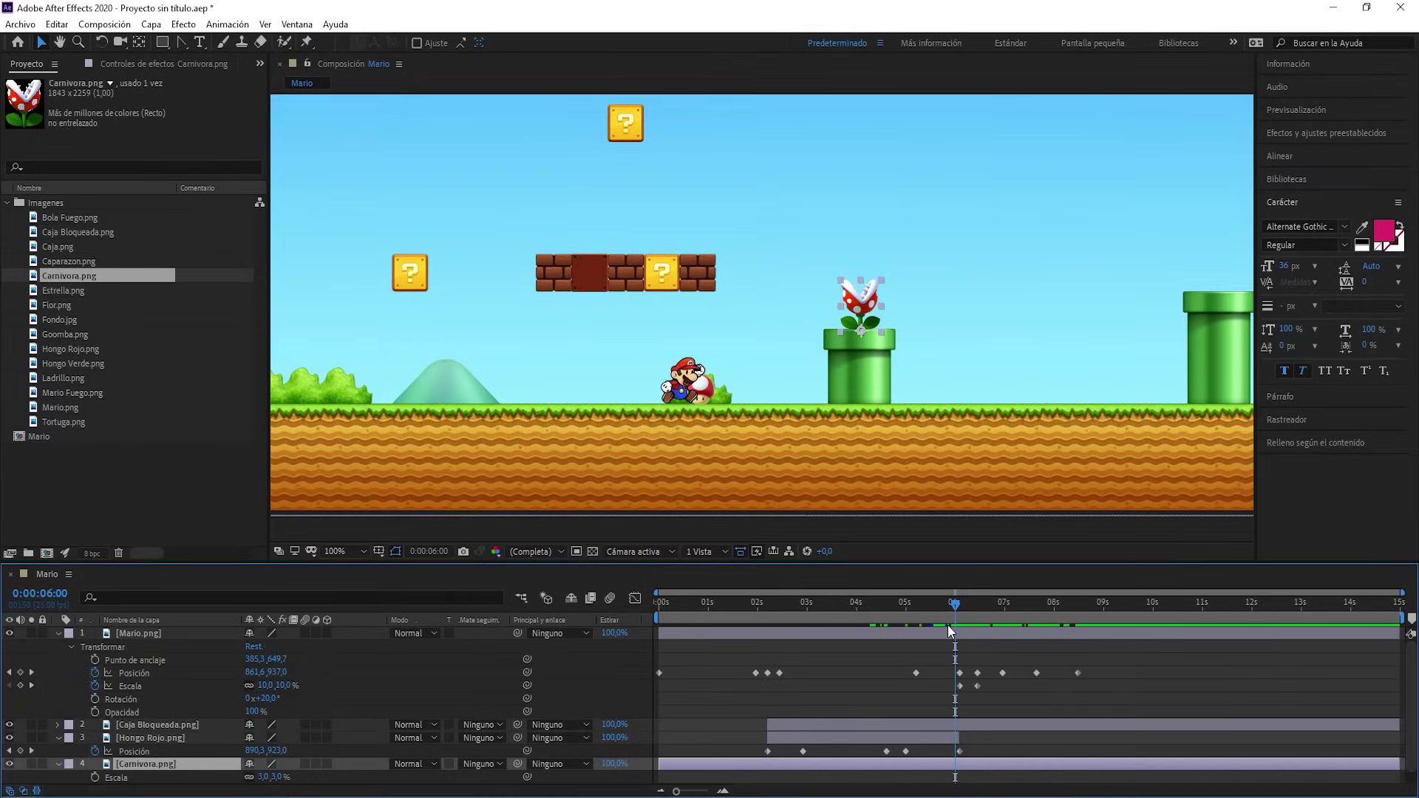
{"action": "key", "text": "ctrl+a"}
{"action": "left_click", "coordinate": [848, 663]}
{"action": "key", "text": "ctrl+a"}
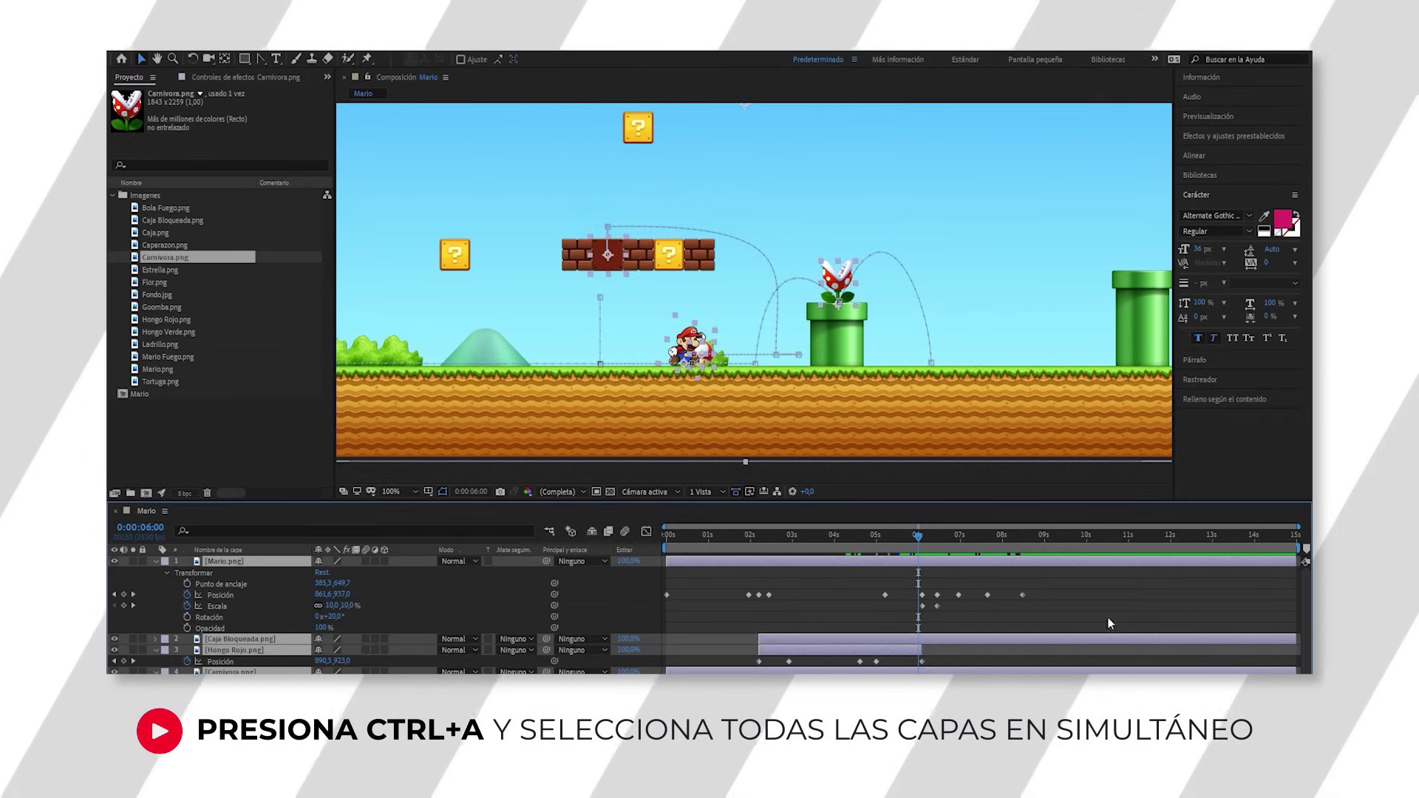
{"action": "left_click", "coordinate": [156, 562]}
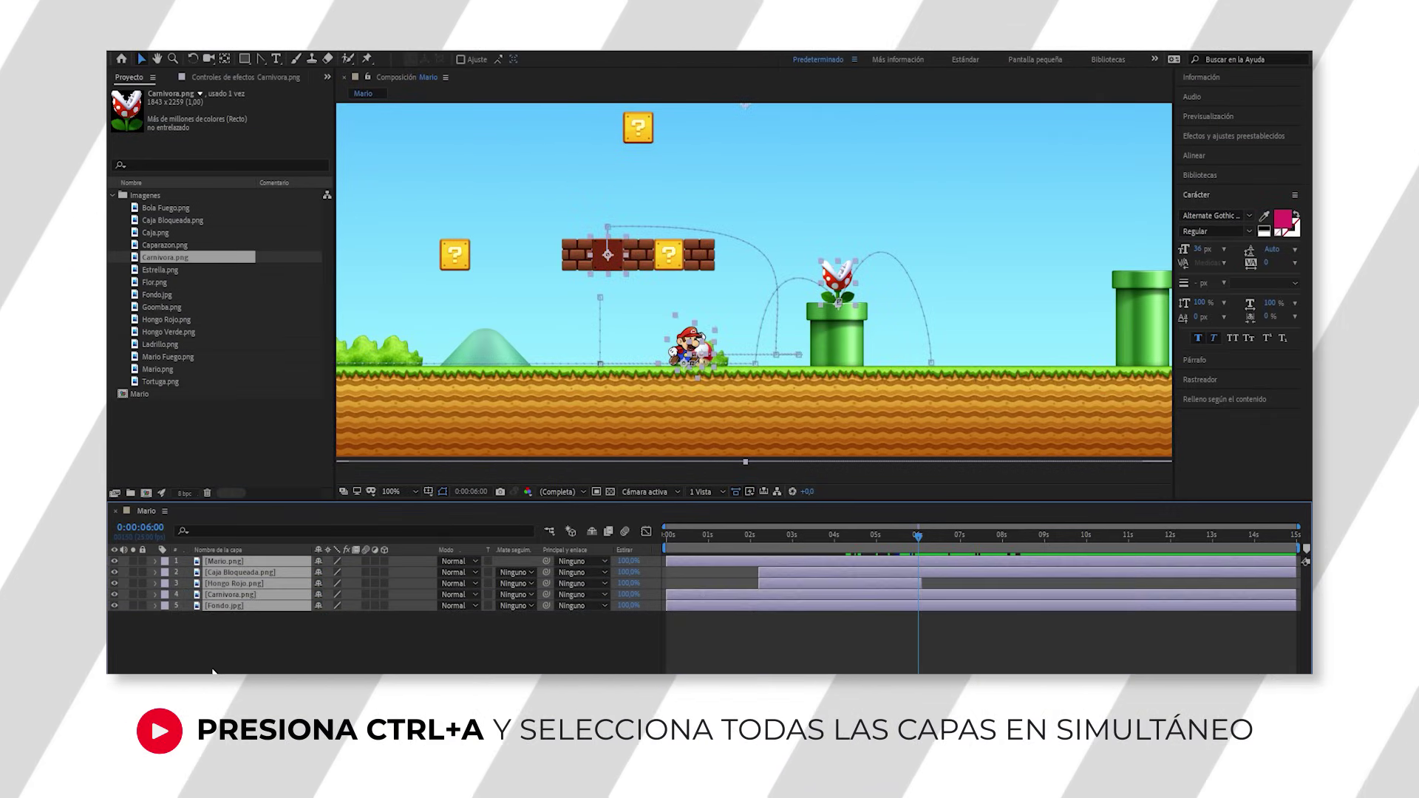
{"action": "left_click", "coordinate": [213, 671]}
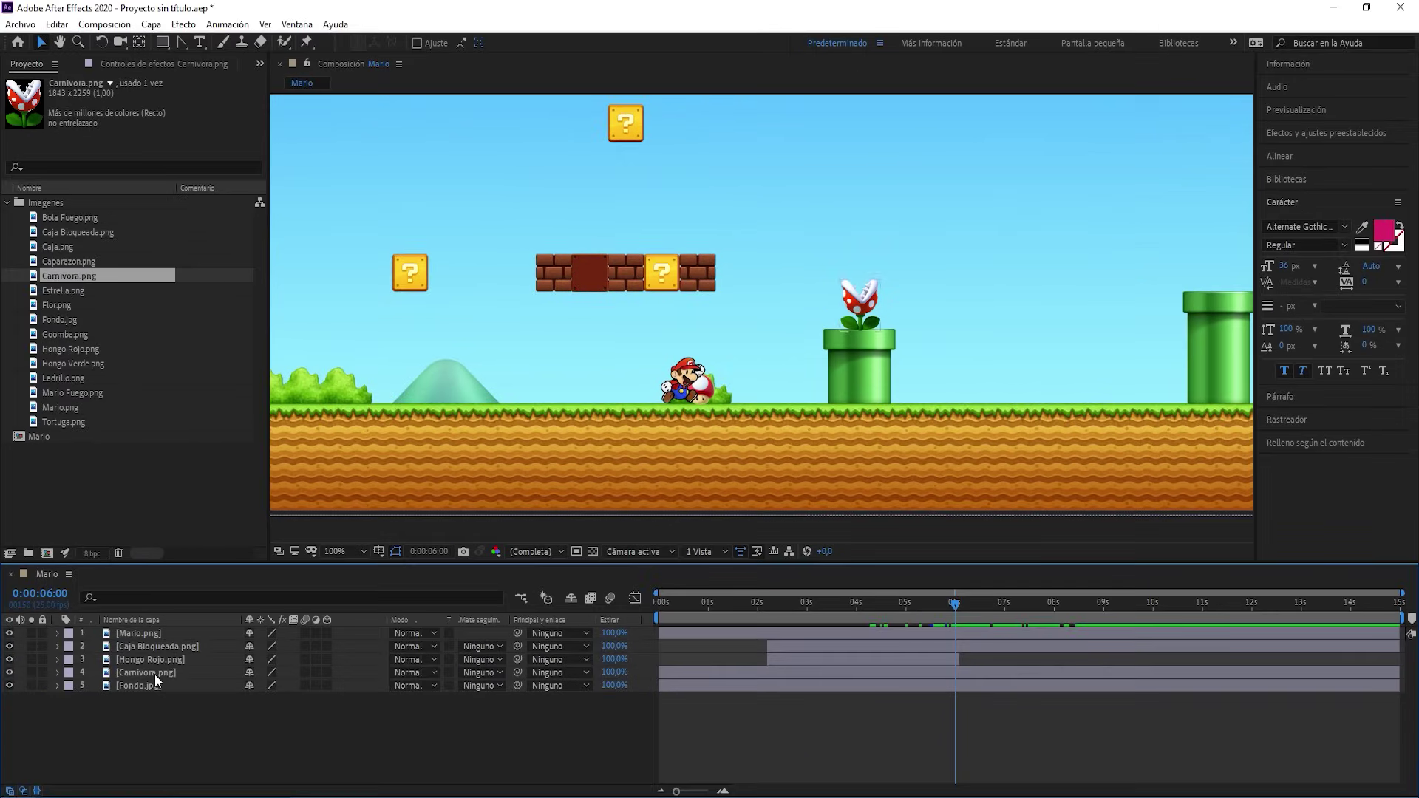
Reveal the Position property of Carnivora.png and start its keyframing at 0:00:05:21 with the plant above the pipe
{"action": "left_click", "coordinate": [153, 674]}
{"action": "key", "text": "p"}
{"action": "left_click", "coordinate": [175, 741]}
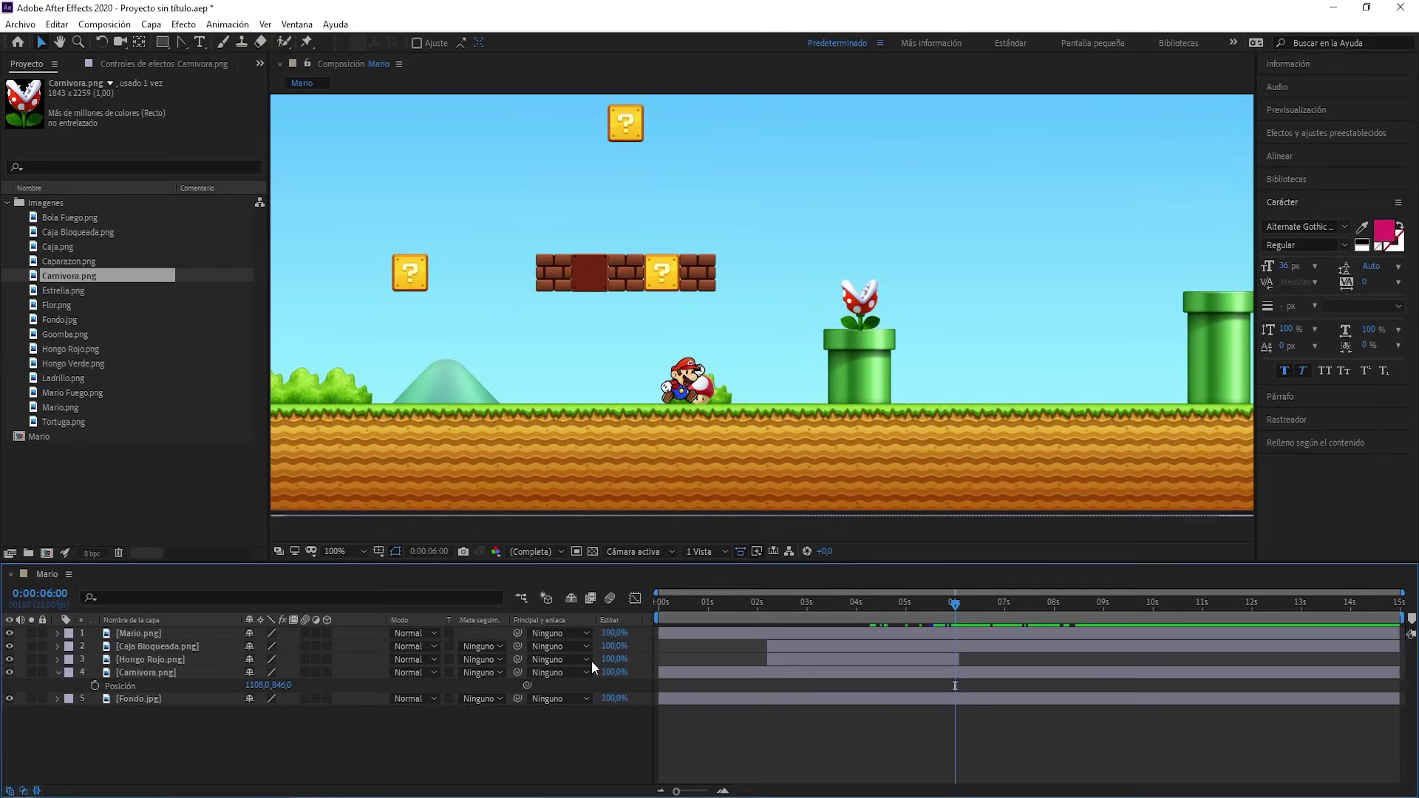
{"action": "left_click_drag", "start_coordinate": [952, 608], "coordinate": [947, 605]}
{"action": "left_click", "coordinate": [863, 341]}
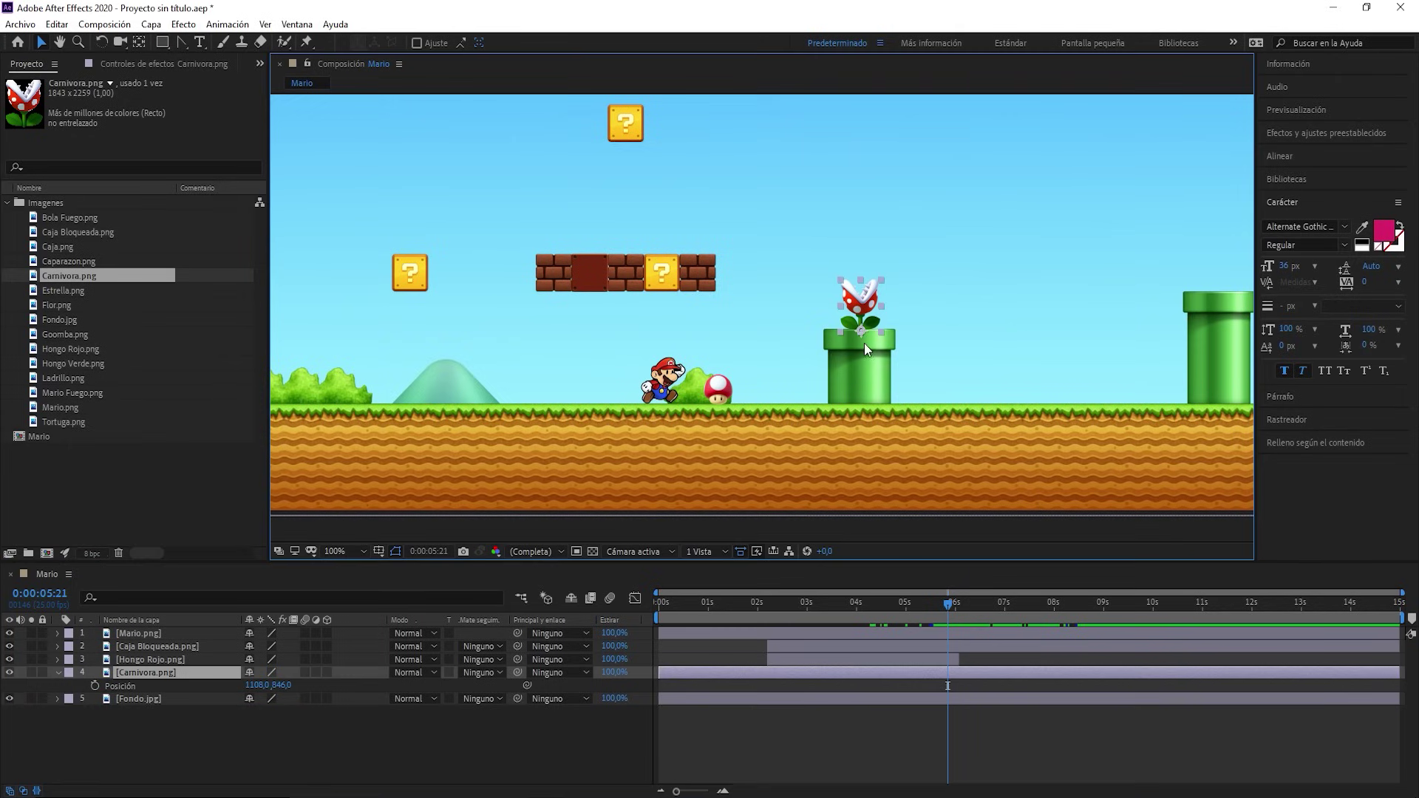
{"action": "left_click", "coordinate": [94, 685]}
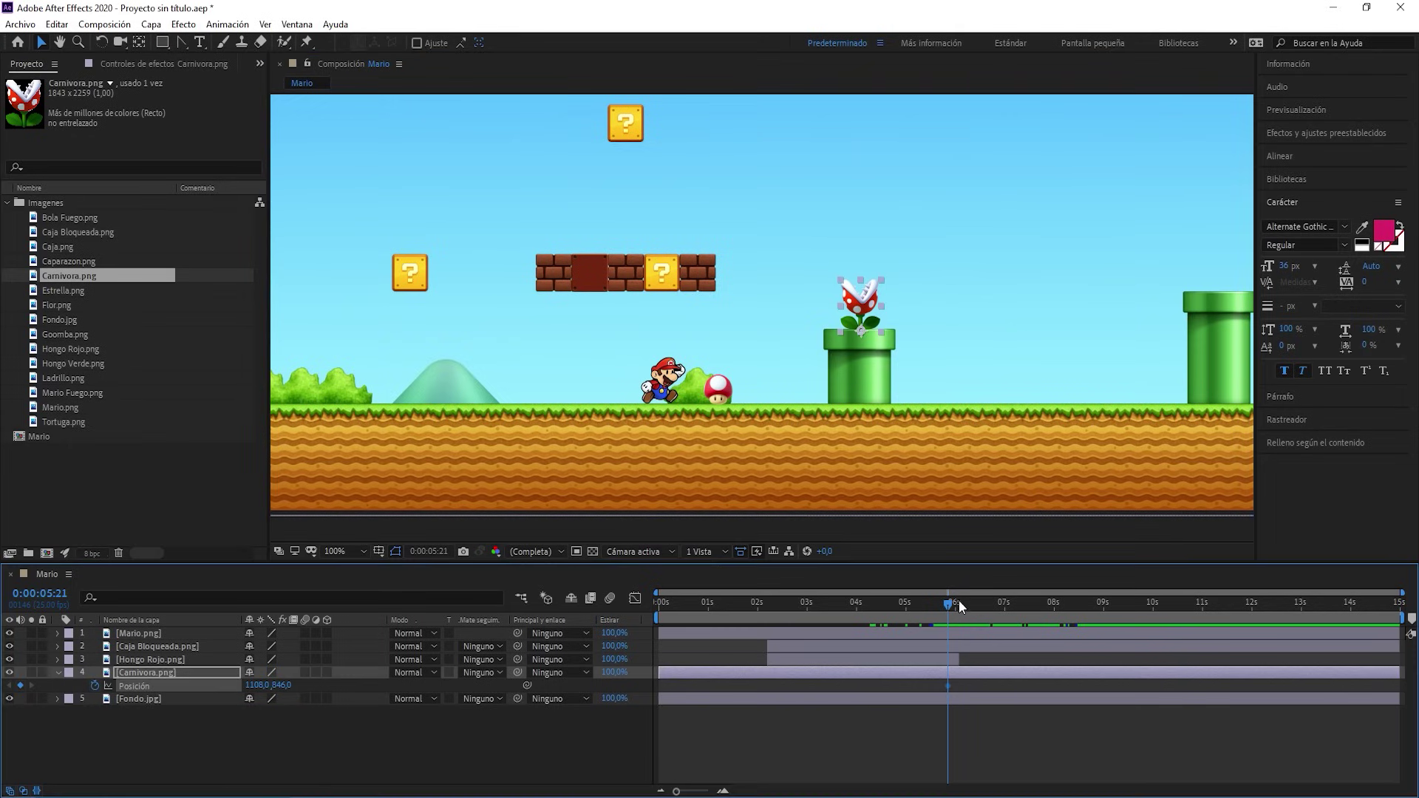
At 0:00:06:08, lower Carnivora.png to Y position 923 so the plant sinks to the pipe's level
{"action": "key", "text": "space"}
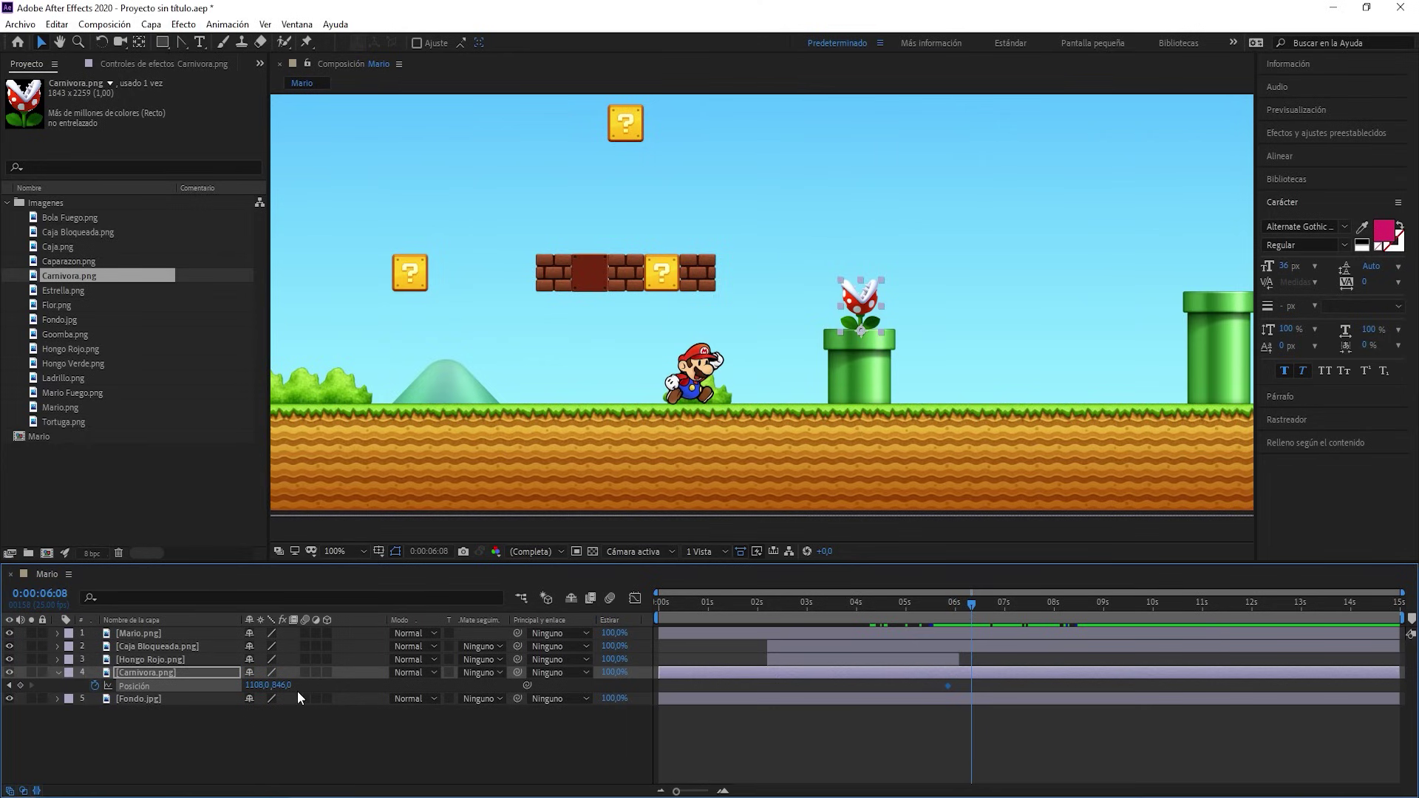
{"action": "left_click_drag", "start_coordinate": [285, 685], "coordinate": [347, 679]}
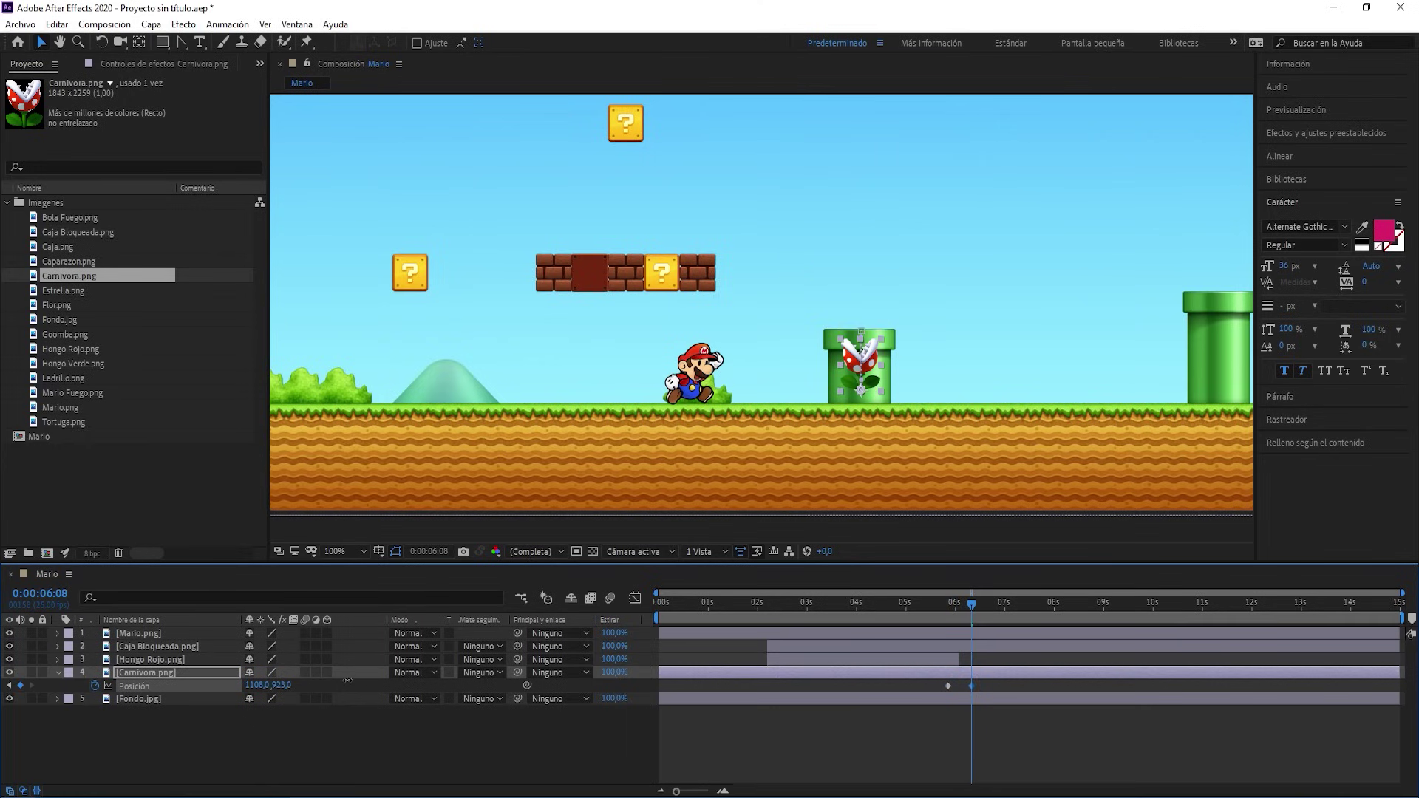
{"action": "left_click", "coordinate": [603, 750]}
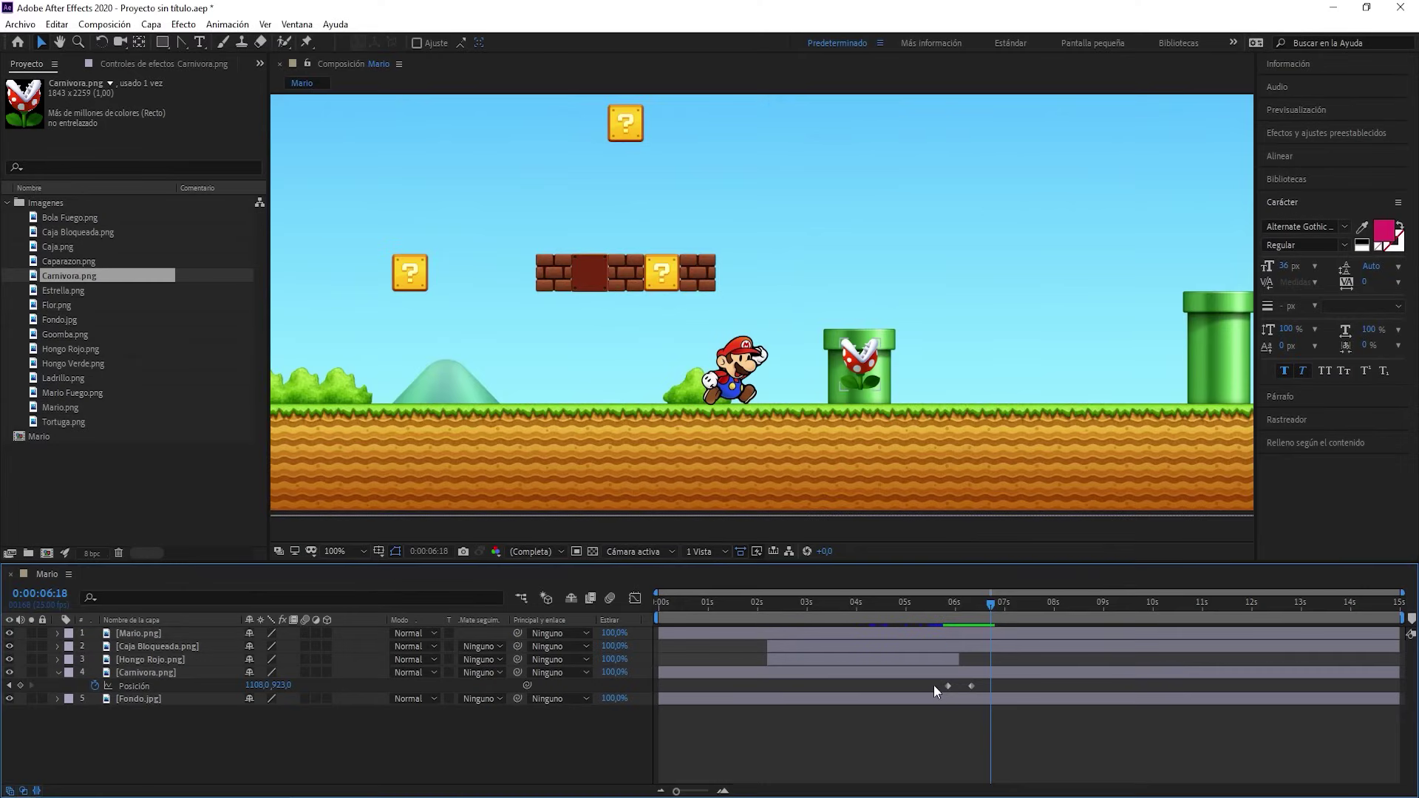
Copy both Carnivora.png position keyframes and paste them at about 0:00:06:18 to repeat the up-and-down movement
{"action": "left_click_drag", "start_coordinate": [934, 685], "coordinate": [980, 692]}
{"action": "key", "text": "ctrl+c"}
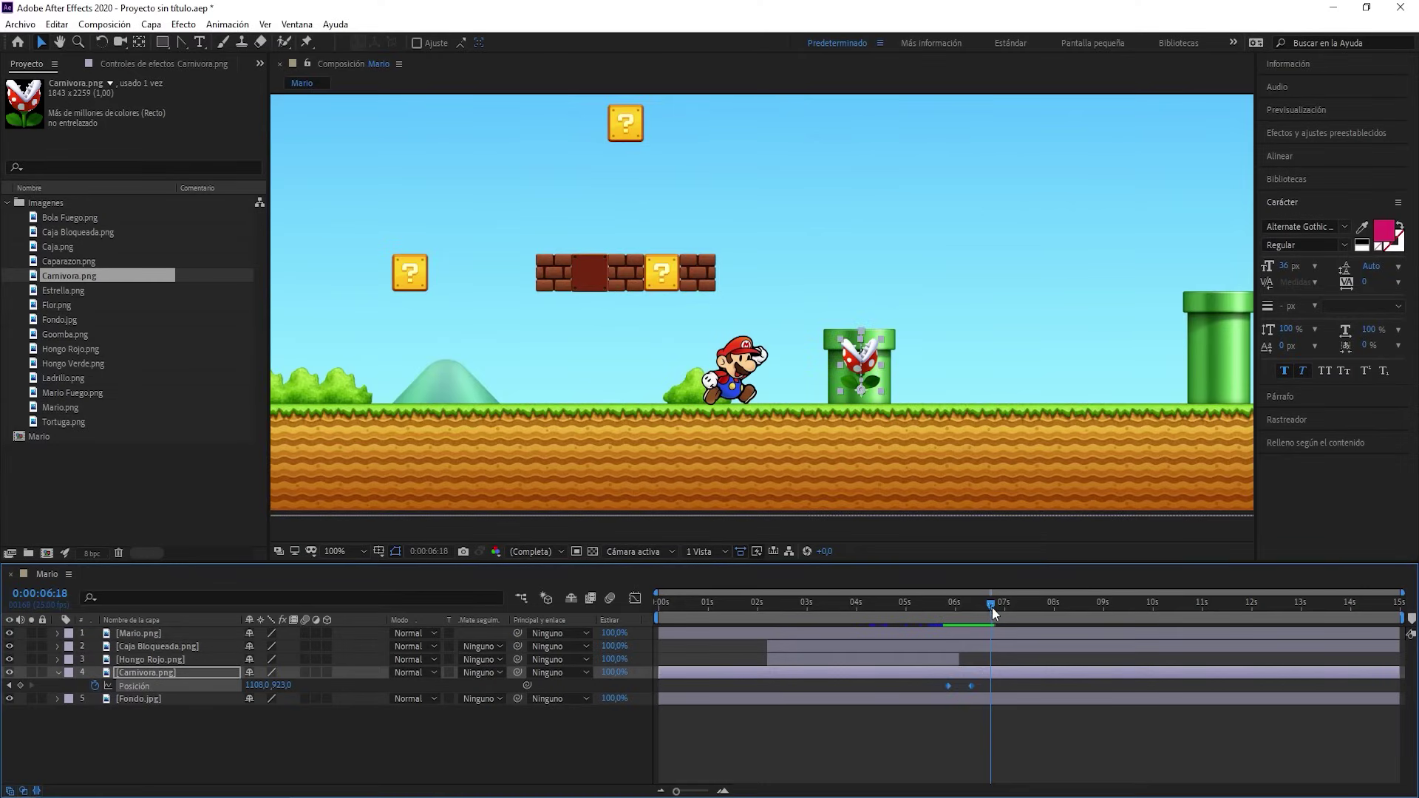
{"action": "left_click", "coordinate": [992, 606]}
{"action": "key", "text": "ctrl+v"}
{"action": "left_click_drag", "start_coordinate": [957, 598], "coordinate": [1025, 610]}
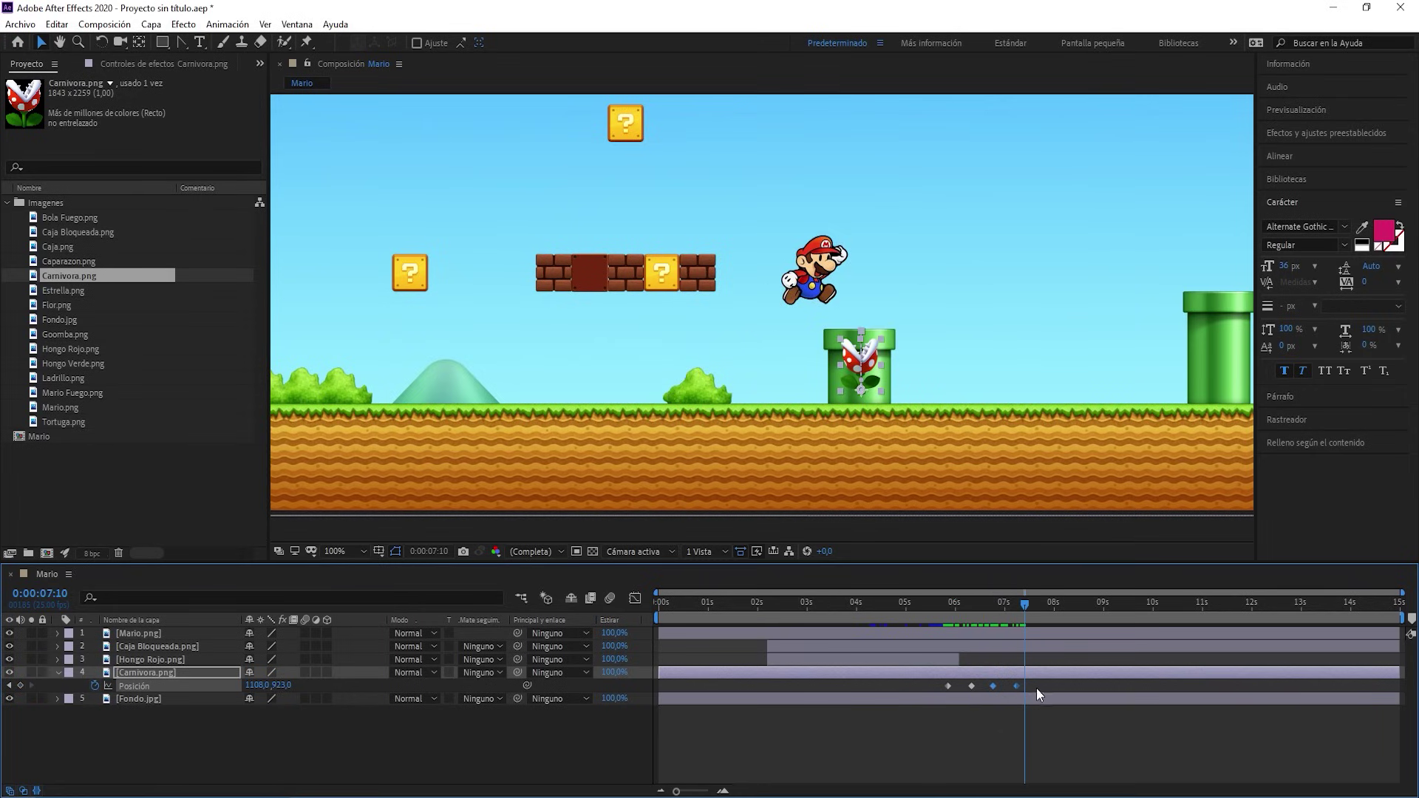
Keep pasting copied Carnivora.png position keyframes in sequence until about 0:00:13:00, and scrub through the plant's movement
{"action": "left_click_drag", "start_coordinate": [943, 705], "coordinate": [938, 706]}
{"action": "left_click_drag", "start_coordinate": [1030, 603], "coordinate": [1043, 606]}
{"action": "key", "text": "ctrl+v"}
{"action": "left_click_drag", "start_coordinate": [949, 608], "coordinate": [983, 616]}
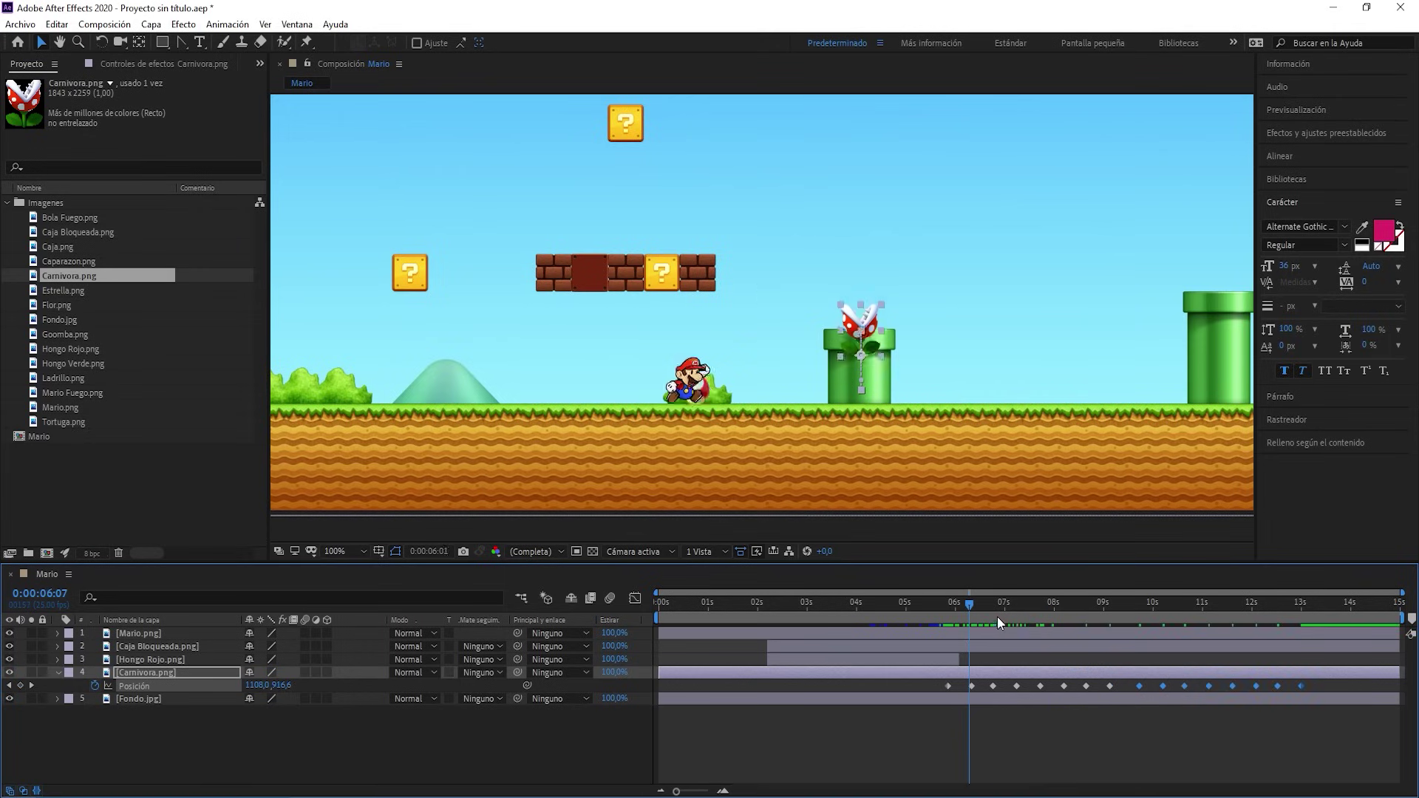
Shift all of Carnivora.png's position keyframes back so they start at 0:00:00:00, and play the animation from the beginning
{"action": "left_click_drag", "start_coordinate": [996, 617], "coordinate": [1315, 693]}
{"action": "left_click_drag", "start_coordinate": [948, 687], "coordinate": [657, 698]}
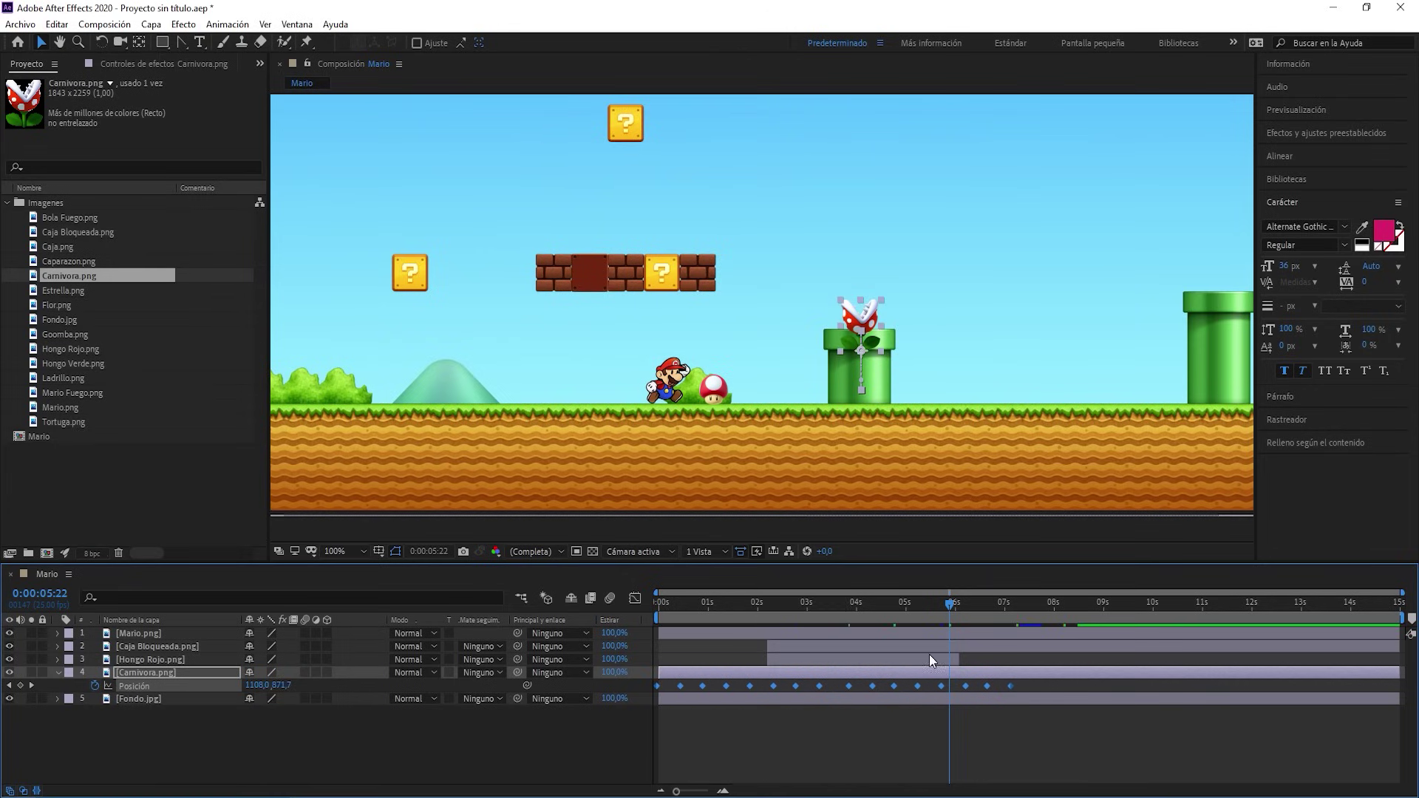
{"action": "left_click_drag", "start_coordinate": [1024, 605], "coordinate": [632, 619]}
{"action": "key", "text": "space"}
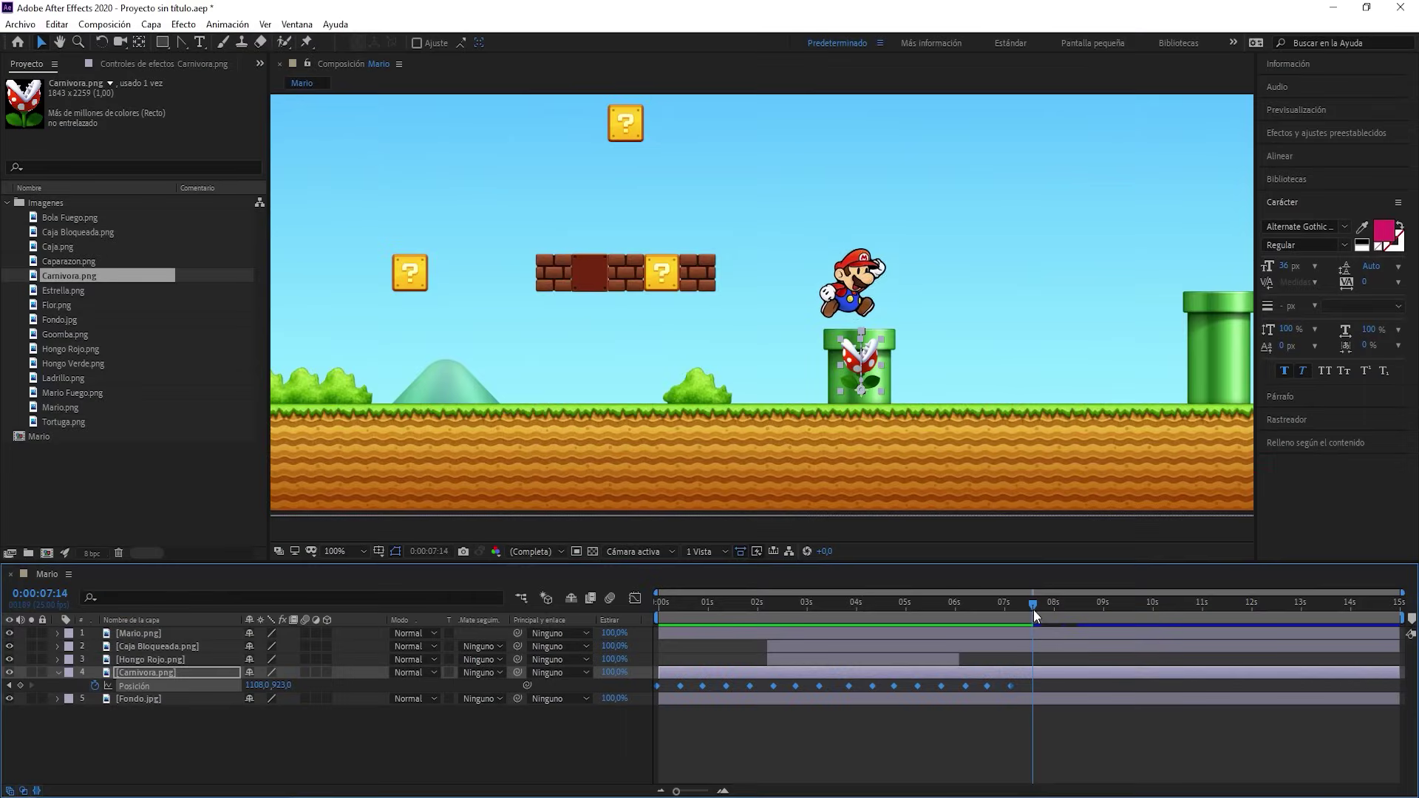
Paste Carnivora.png's position keyframes again to continue the plant's movement, and review the animation around 0:00:02:23
{"action": "left_click_drag", "start_coordinate": [1033, 610], "coordinate": [840, 628]}
{"action": "key", "text": "ctrl+v"}
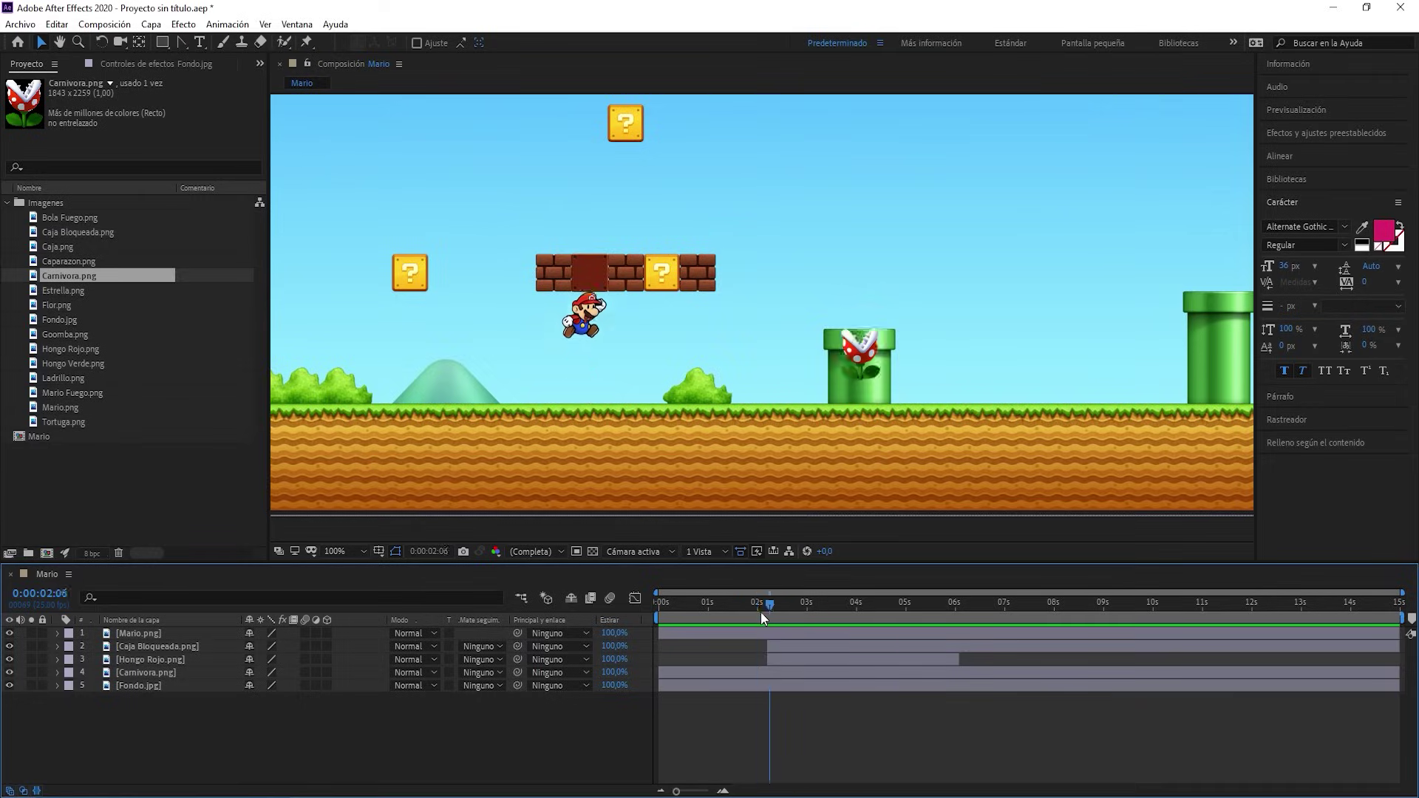
{"action": "left_click_drag", "start_coordinate": [761, 613], "coordinate": [803, 614]}
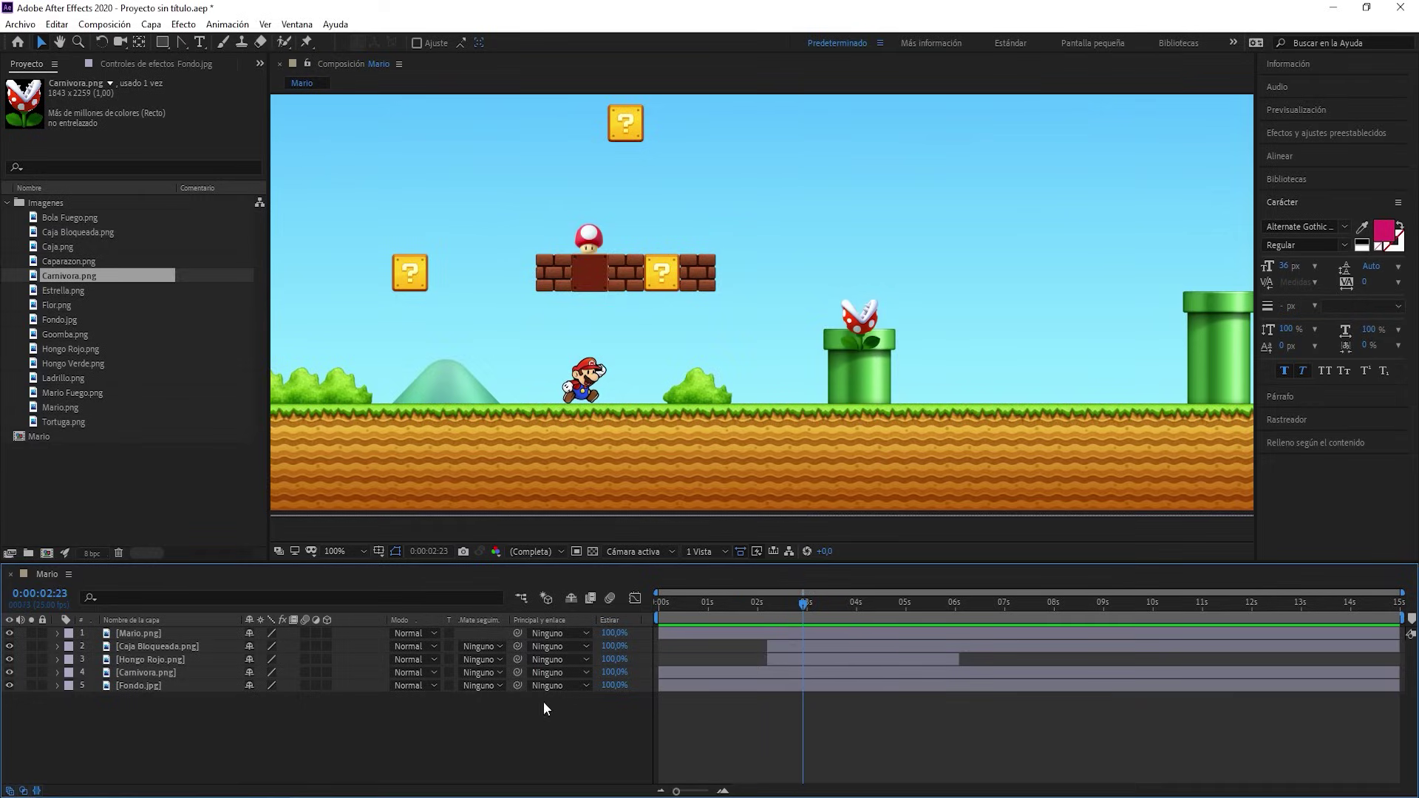
Duplicate the Fondo.jpg background layer
{"action": "left_click", "coordinate": [144, 685]}
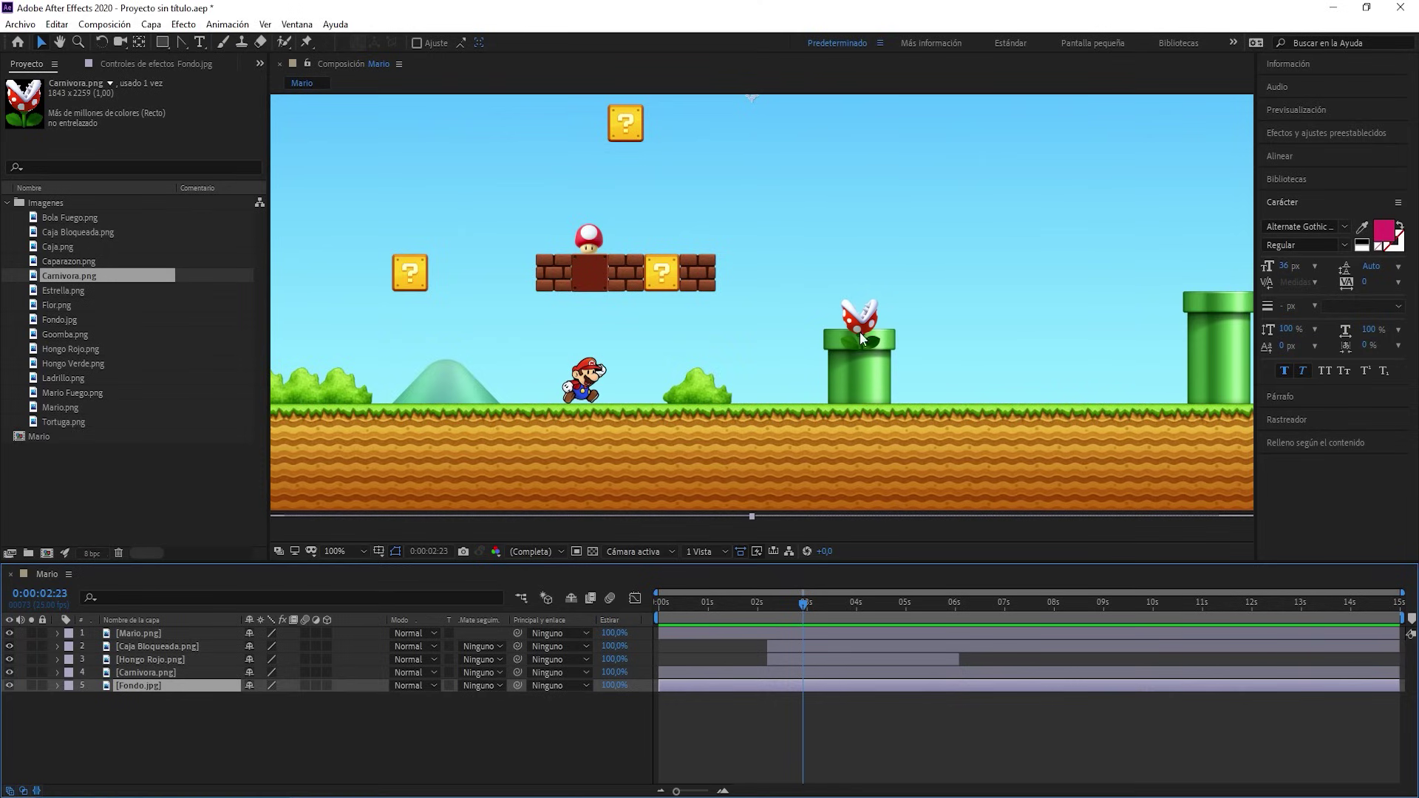
{"action": "left_click", "coordinate": [288, 720]}
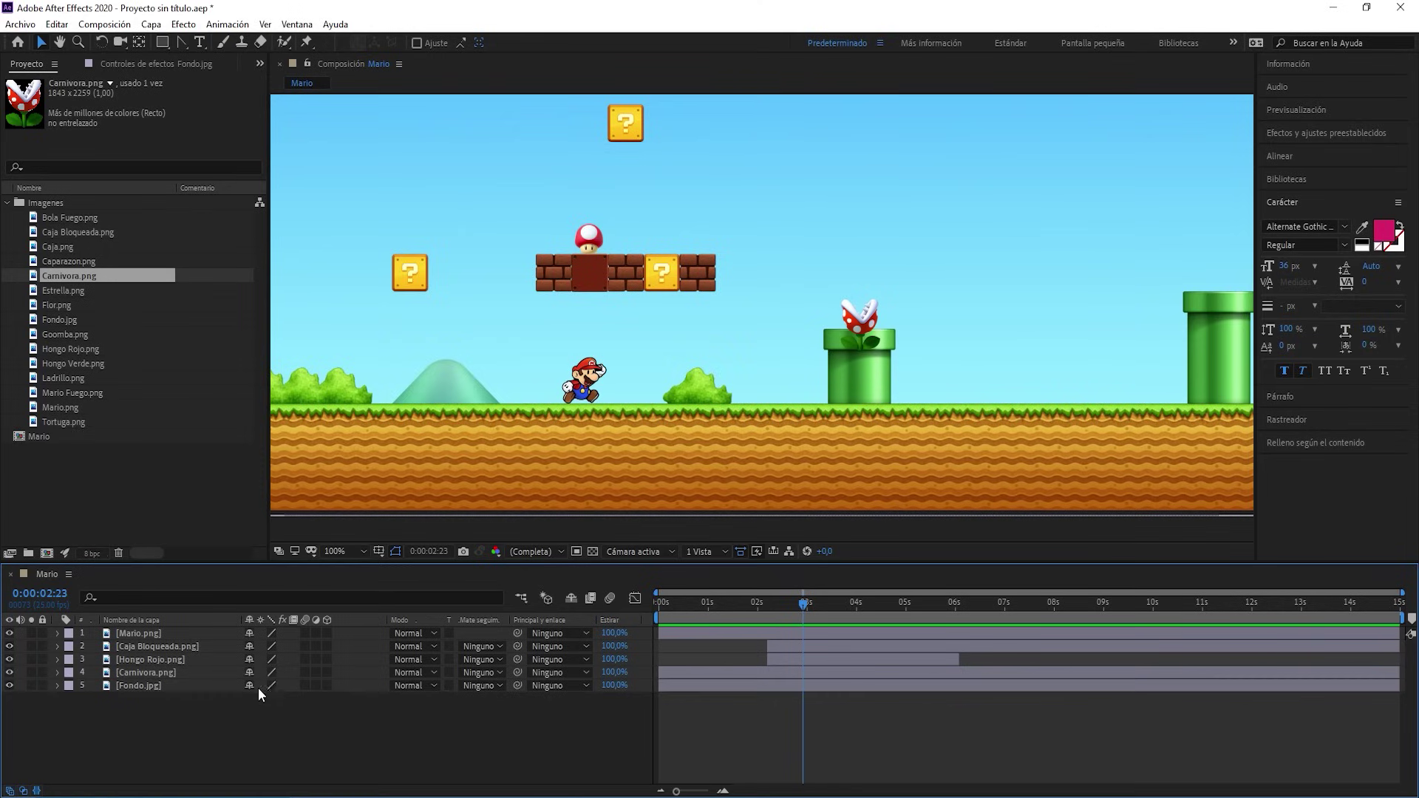
{"action": "left_click", "coordinate": [164, 687]}
{"action": "left_click", "coordinate": [171, 711]}
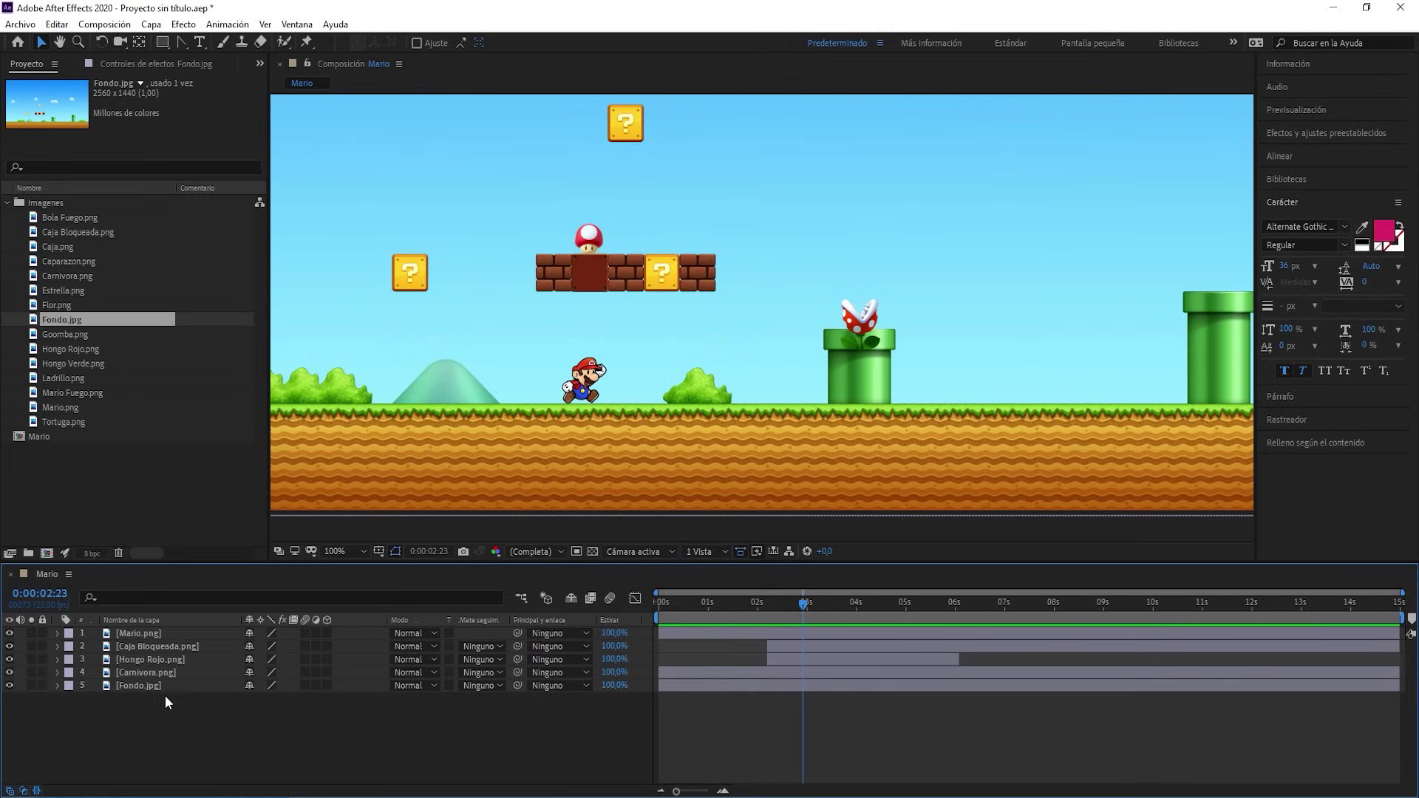
{"action": "left_click", "coordinate": [199, 688]}
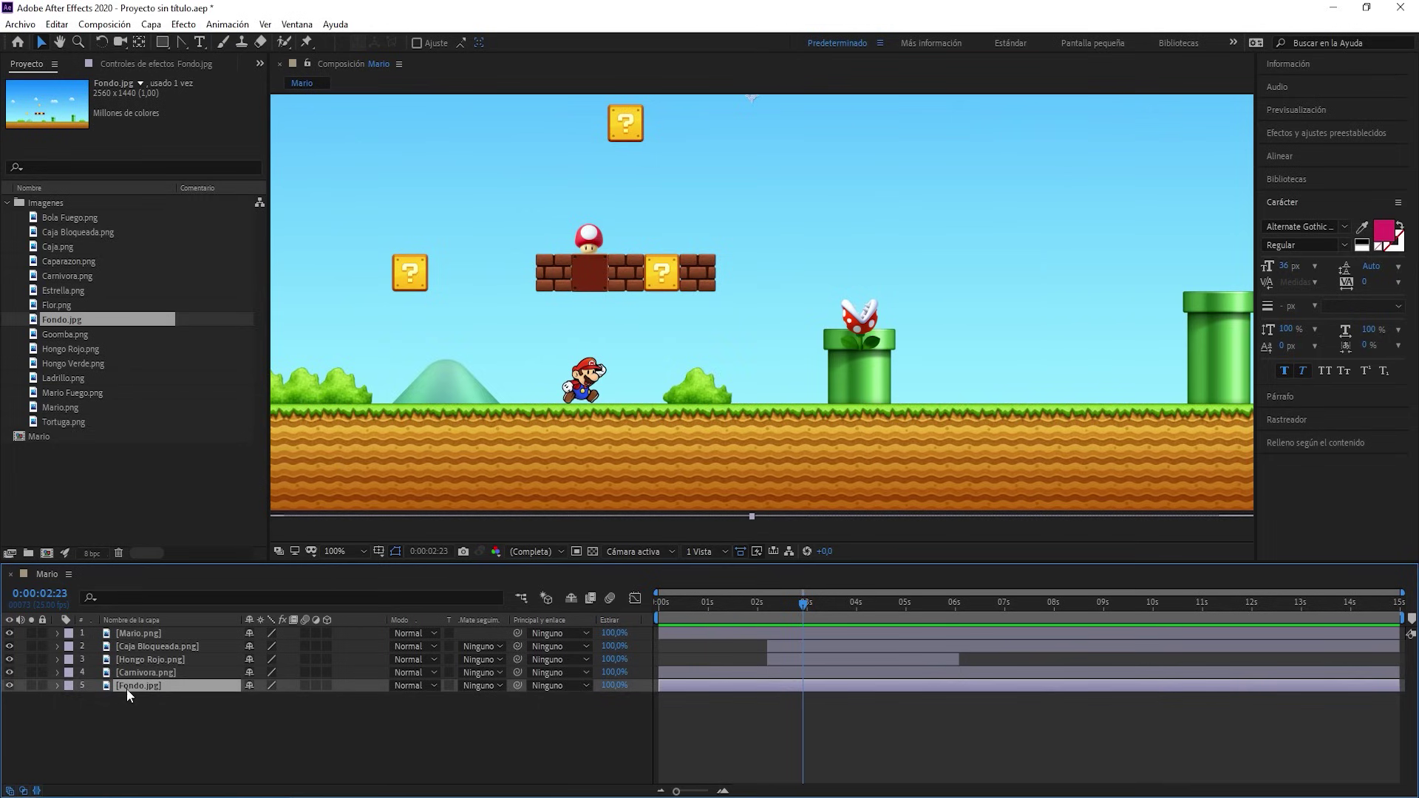
{"action": "left_click", "coordinate": [57, 24]}
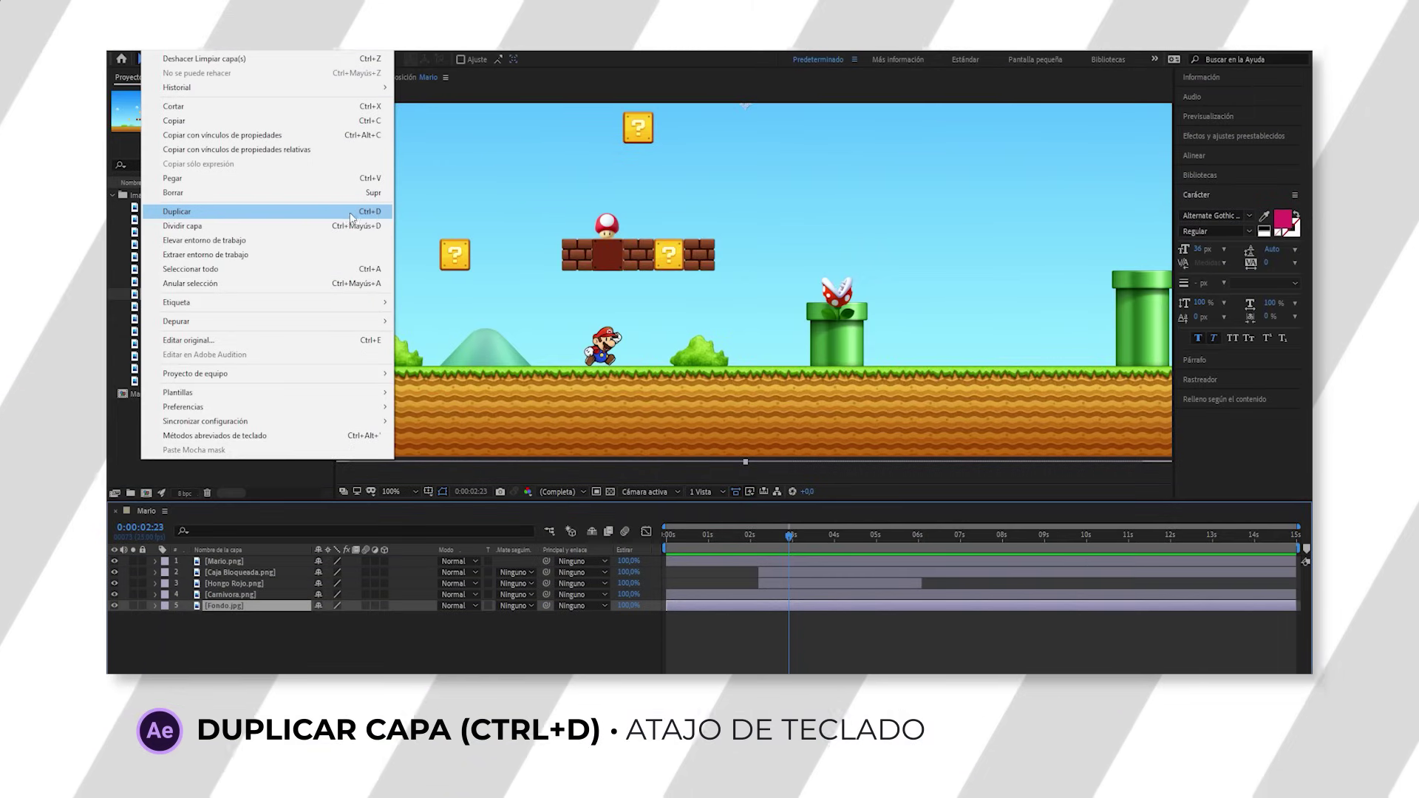
{"action": "left_click", "coordinate": [219, 224]}
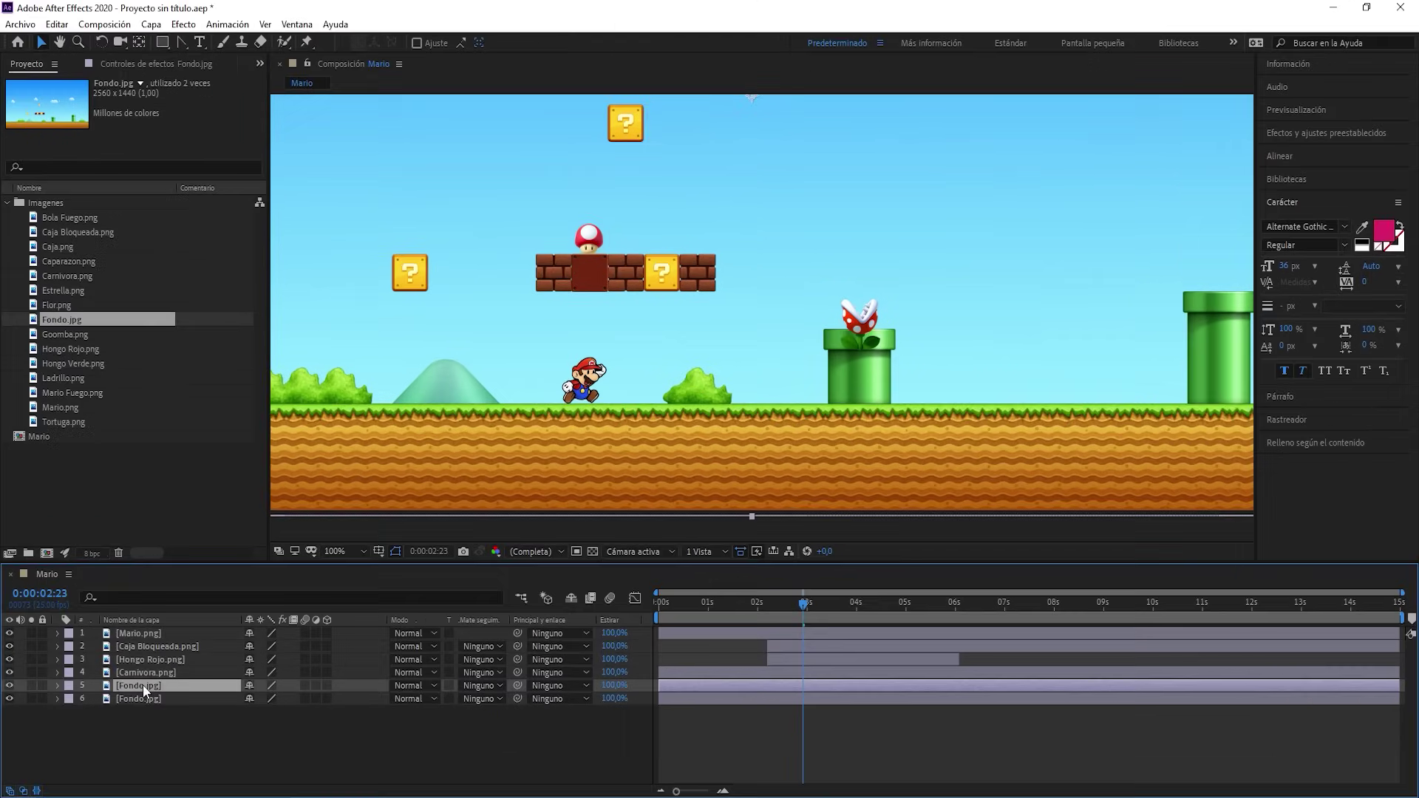
Move the duplicated Fondo.jpg layer to the top of the layer stack and get it ready for masking with the Pen tool
{"action": "left_click_drag", "start_coordinate": [229, 605], "coordinate": [230, 560]}
{"action": "left_click_drag", "start_coordinate": [145, 632], "coordinate": [145, 632]}
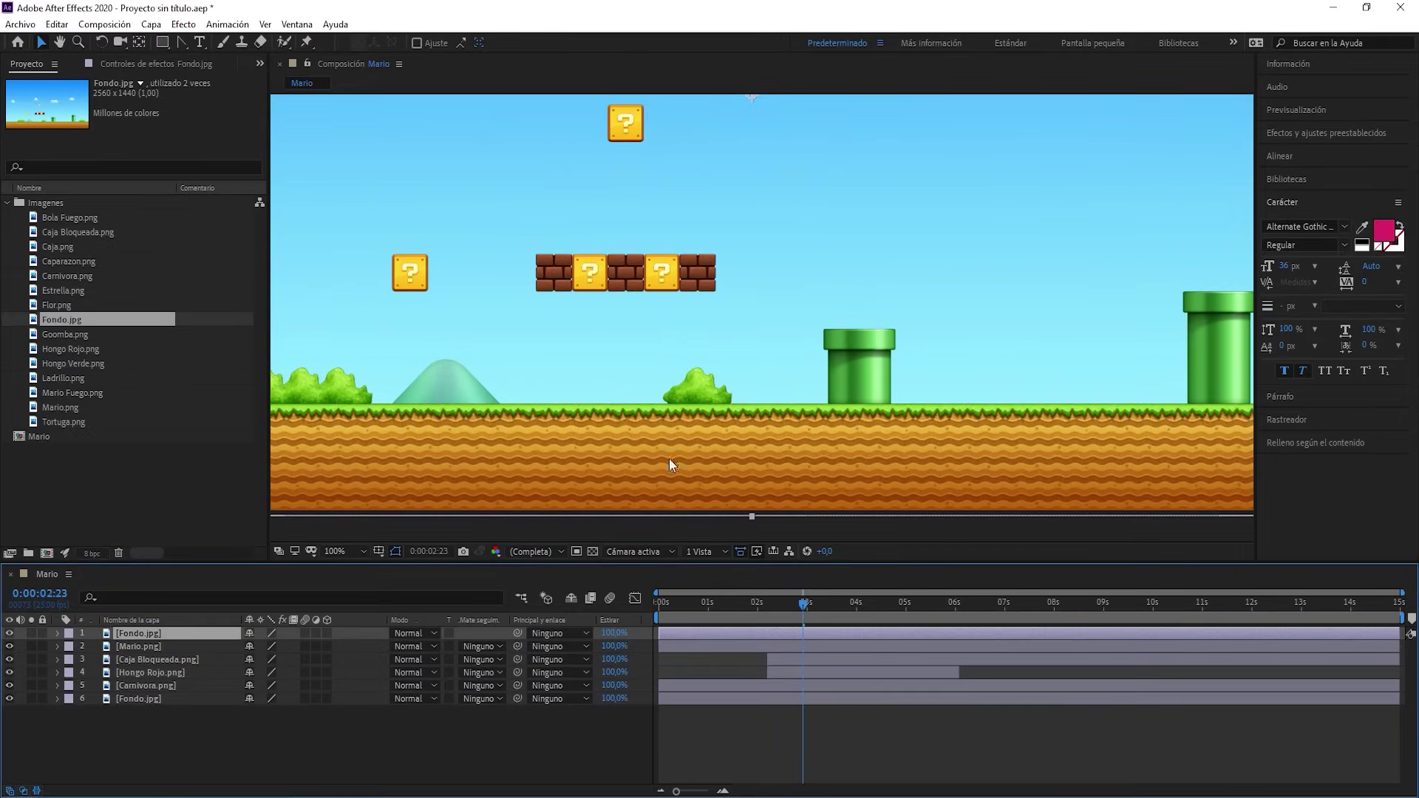
{"action": "key", "text": "g"}
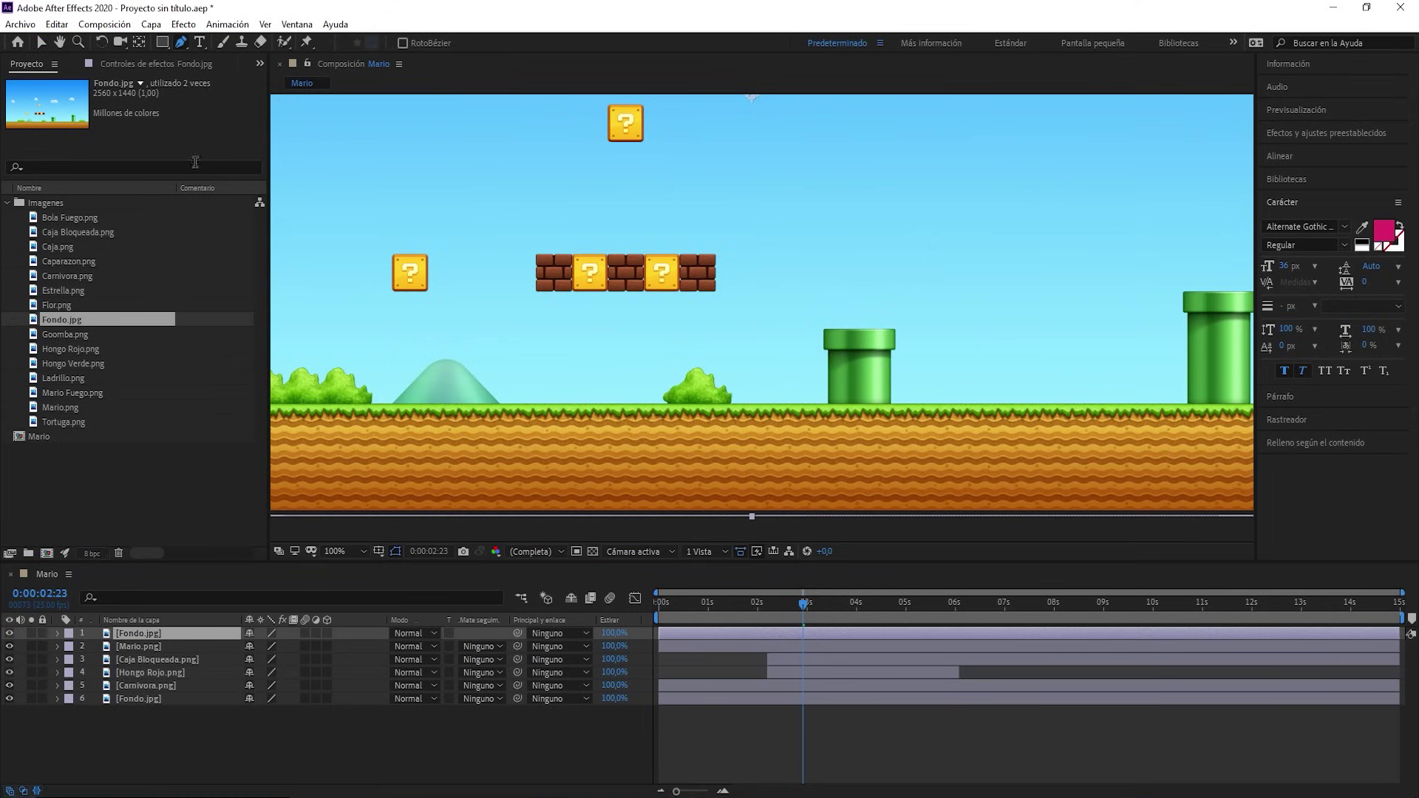
{"action": "left_click", "coordinate": [149, 645]}
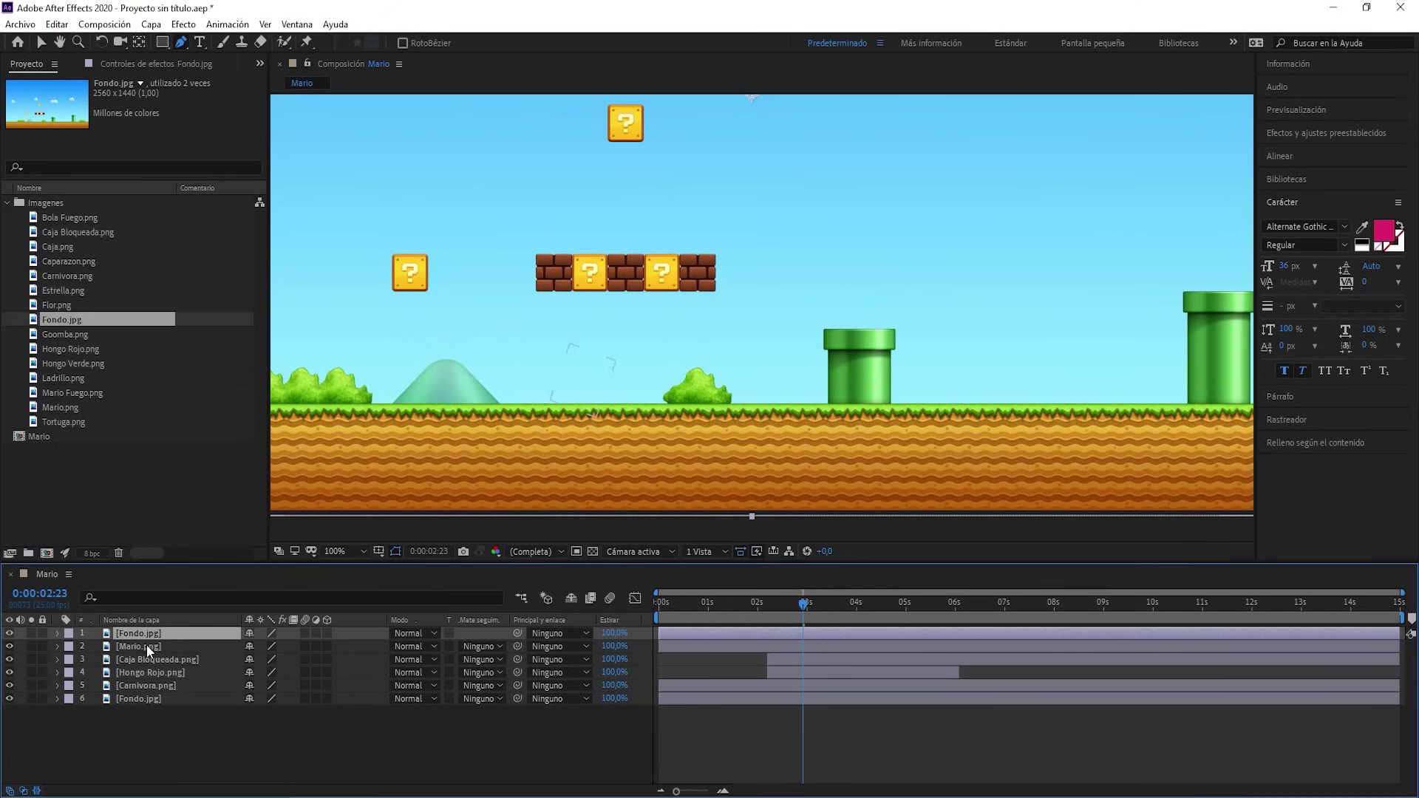
{"action": "left_click", "coordinate": [183, 47]}
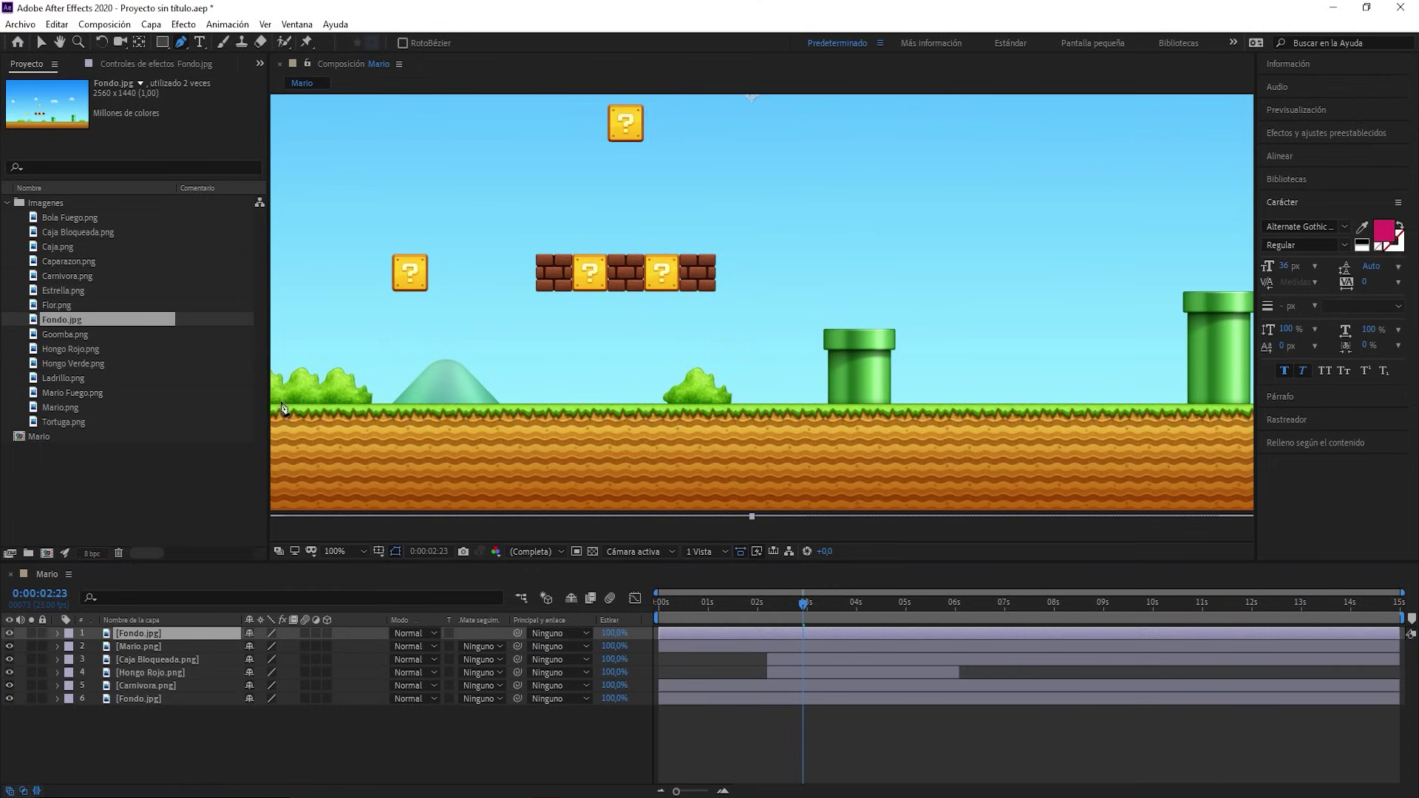
{"action": "left_click", "coordinate": [185, 635]}
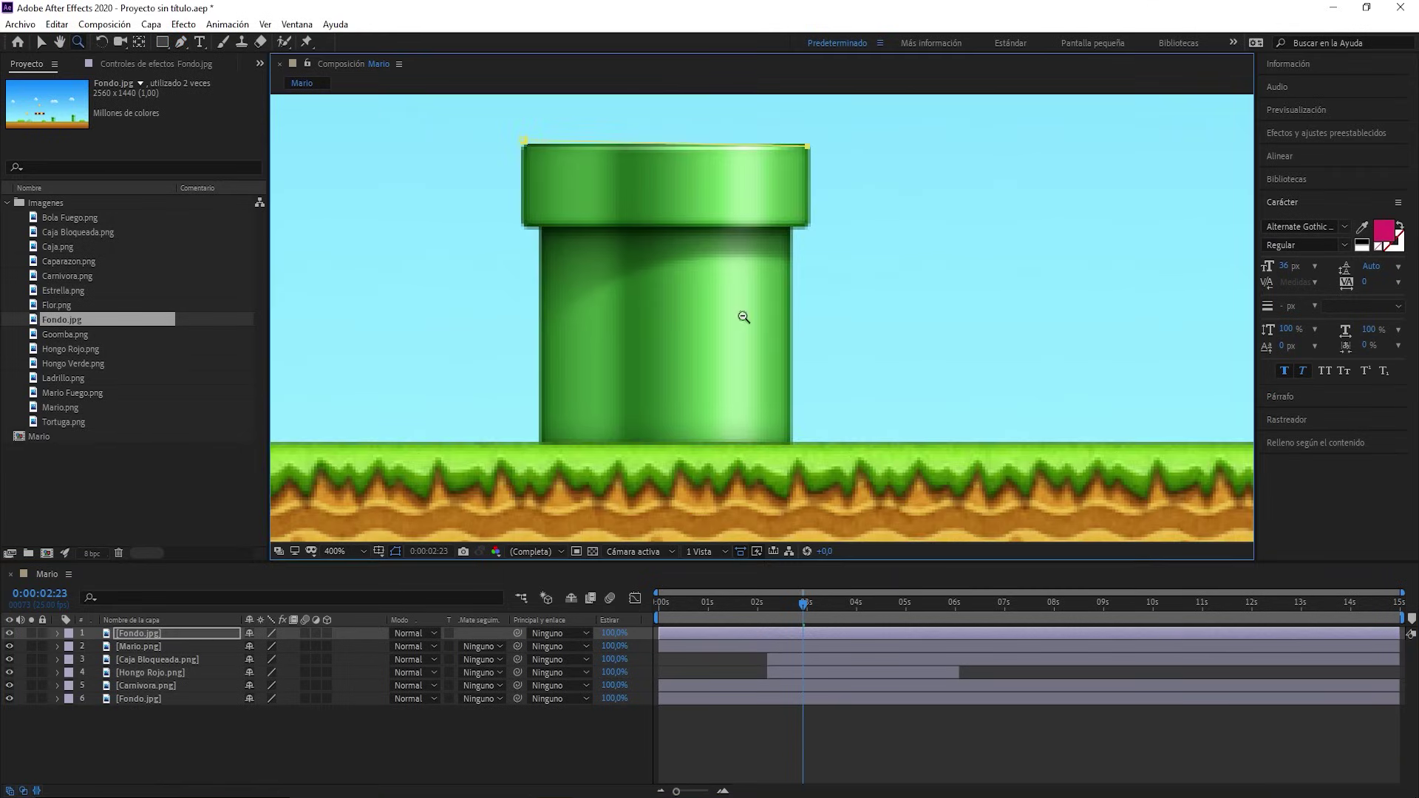
Trace a closed mask around the nearer, shorter green pipe on the top Fondo.jpg layer, following its rim and body
{"action": "left_click_drag", "start_coordinate": [743, 317], "coordinate": [793, 334]}
{"action": "left_click", "coordinate": [184, 42]}
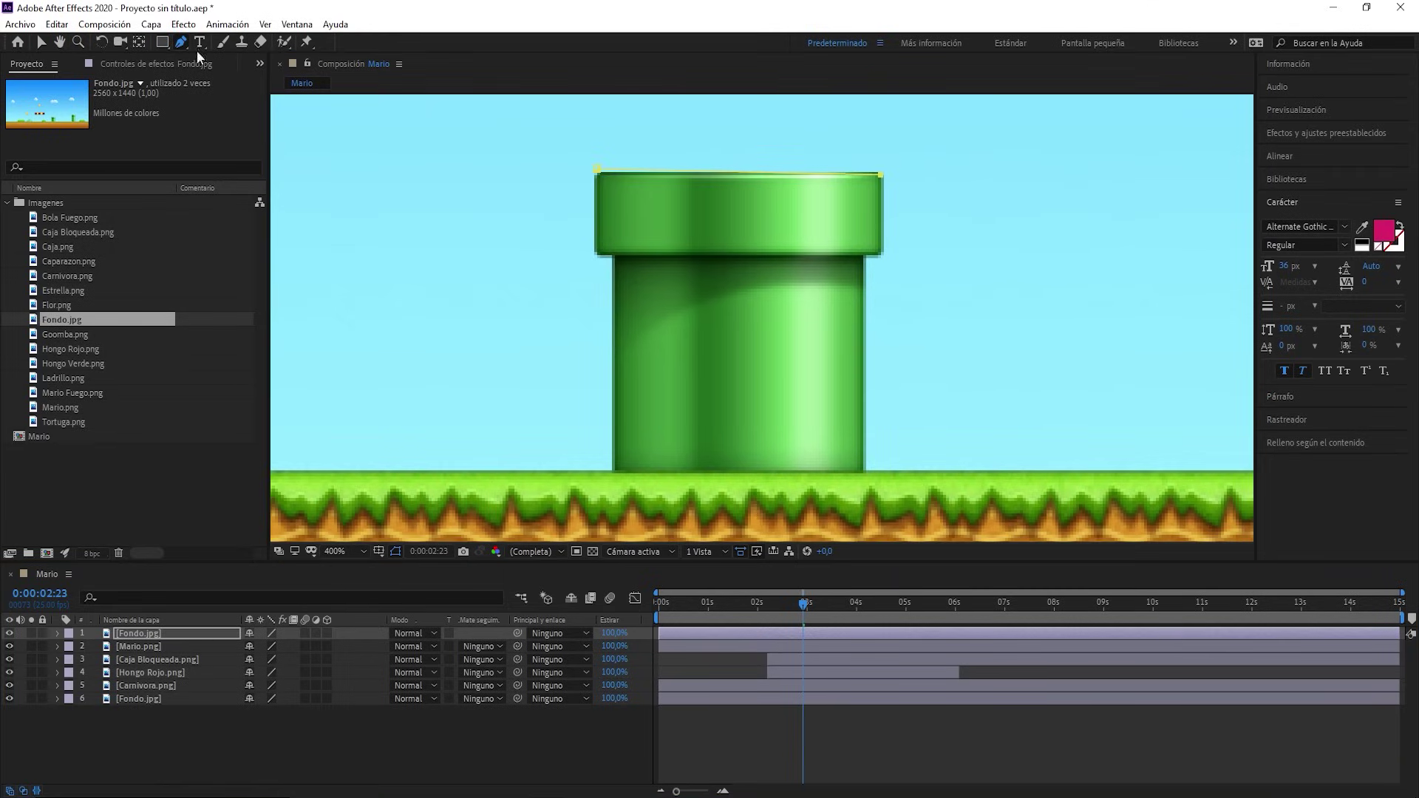
{"action": "left_click", "coordinate": [880, 254]}
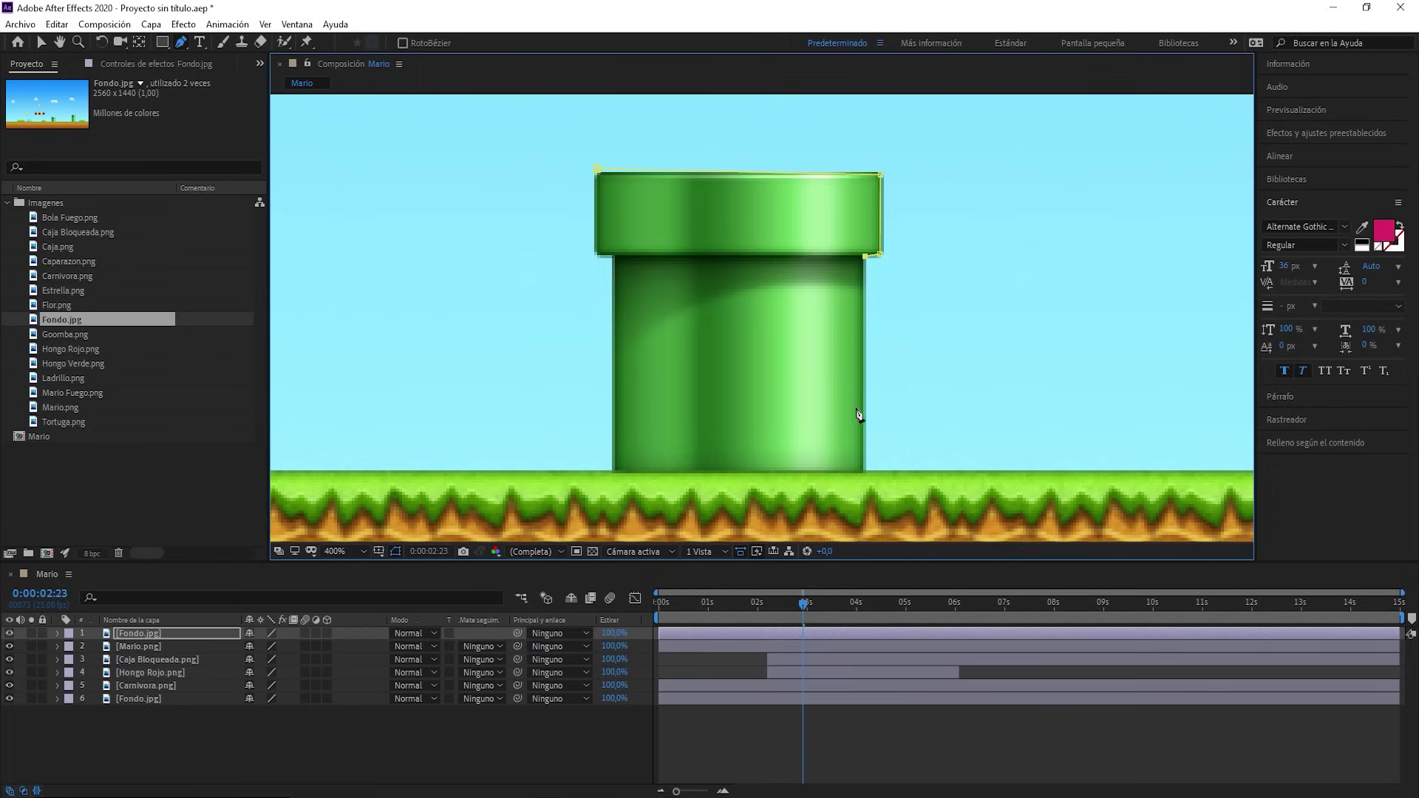
{"action": "left_click", "coordinate": [864, 471]}
{"action": "left_click", "coordinate": [613, 472]}
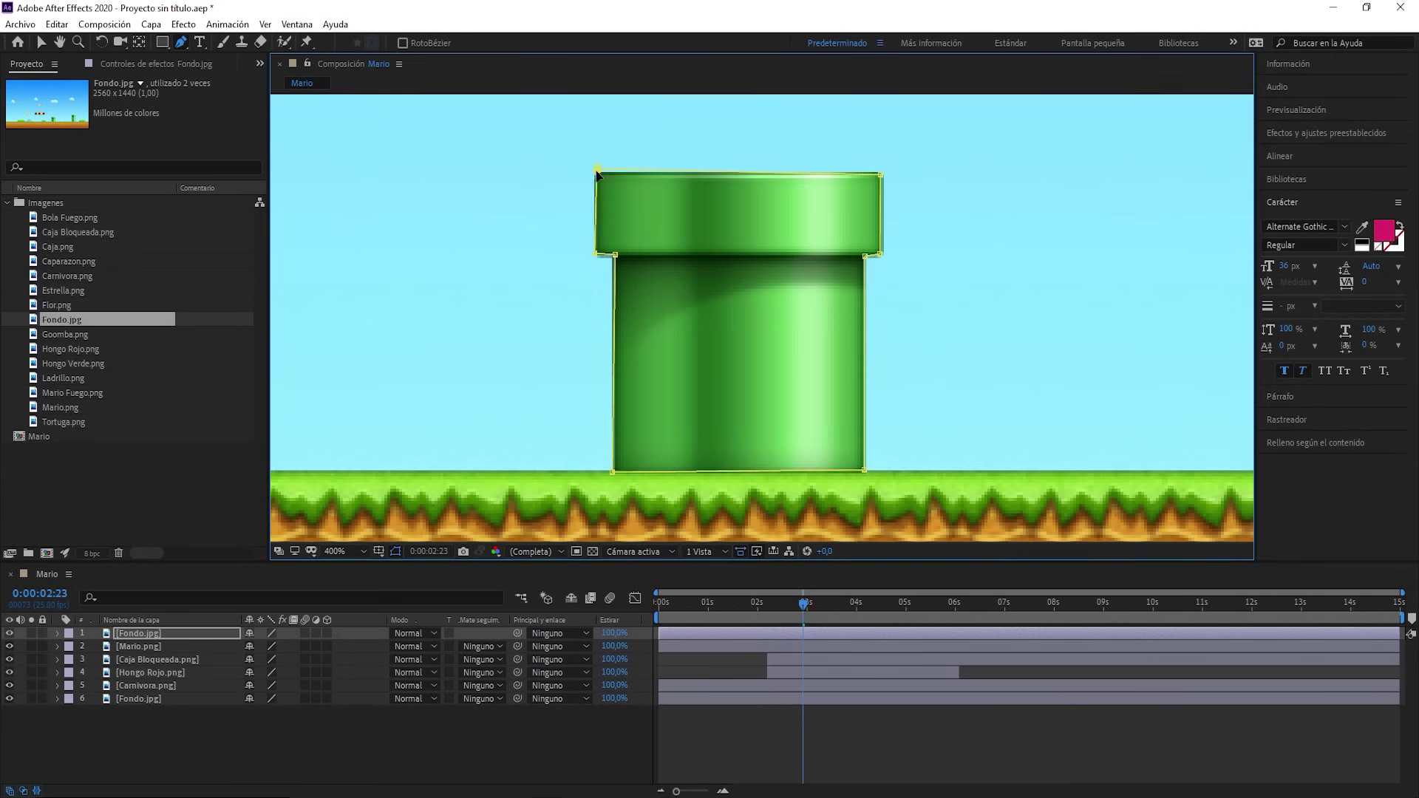
{"action": "key", "text": "shift+slash"}
{"action": "left_click", "coordinate": [680, 421], "text": "ctrl"}
{"action": "key", "text": "space"}
{"action": "left_click_drag", "start_coordinate": [781, 367], "coordinate": [784, 380]}
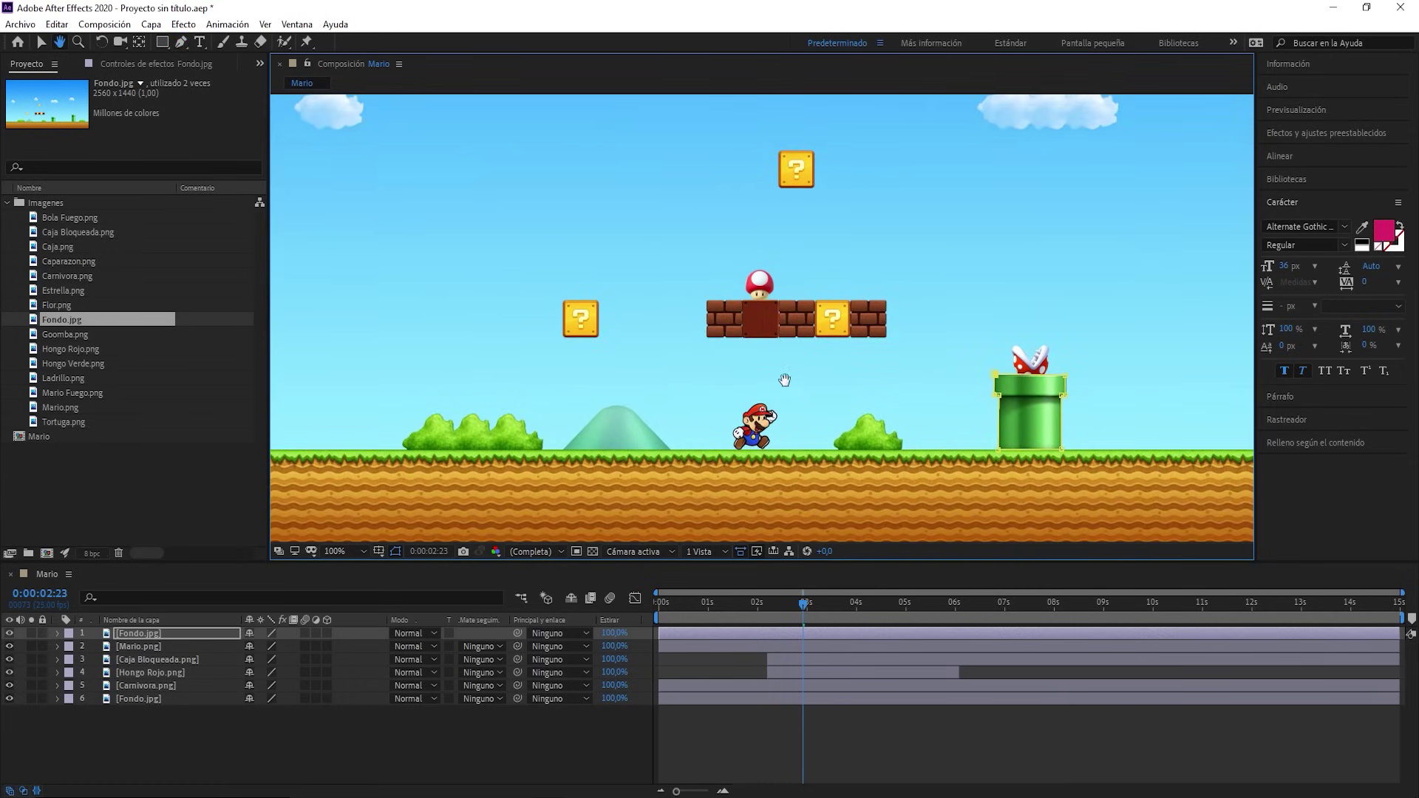
Solo the masked top Fondo.jpg layer to inspect the isolated pipe
{"action": "left_click", "coordinate": [153, 642]}
{"action": "left_click", "coordinate": [149, 634]}
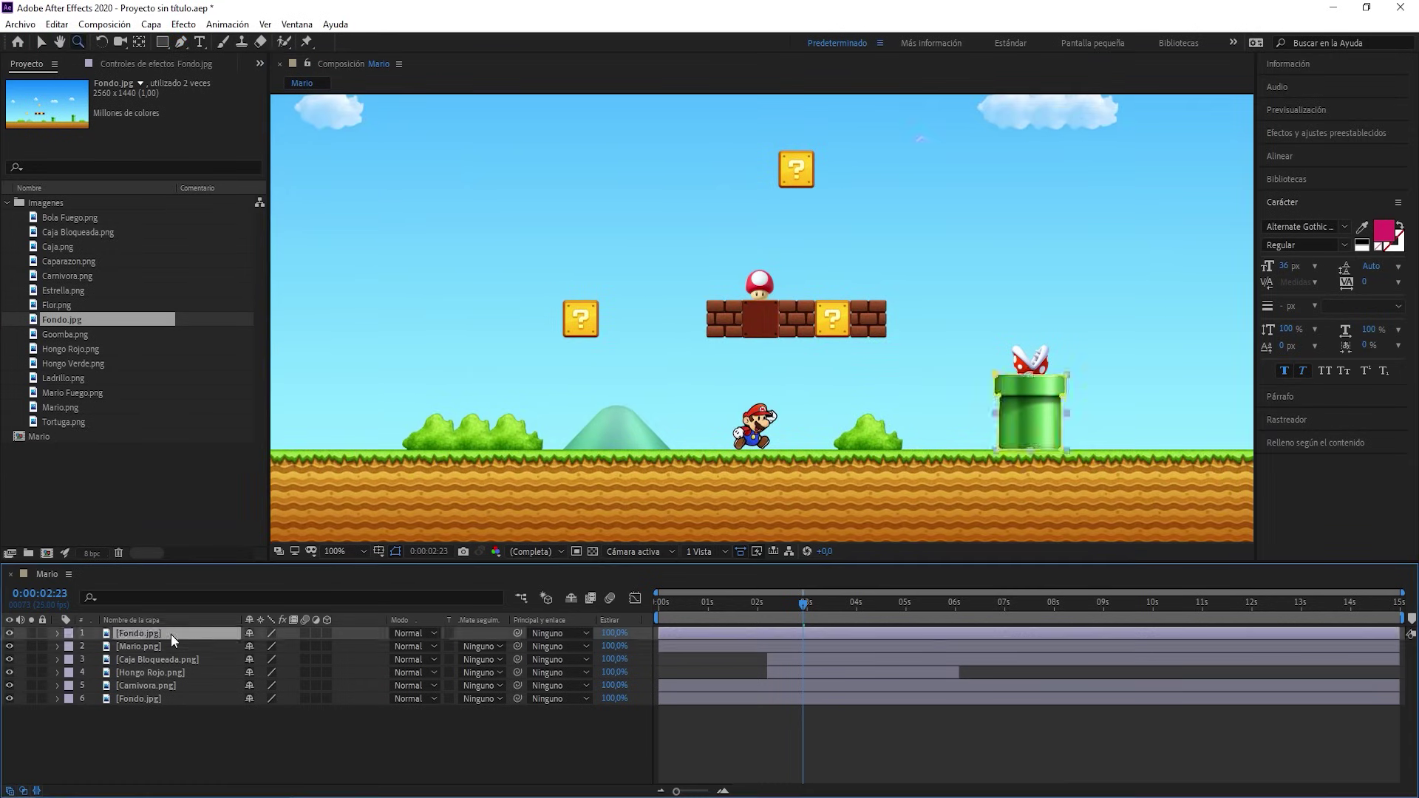
{"action": "left_click", "coordinate": [31, 633]}
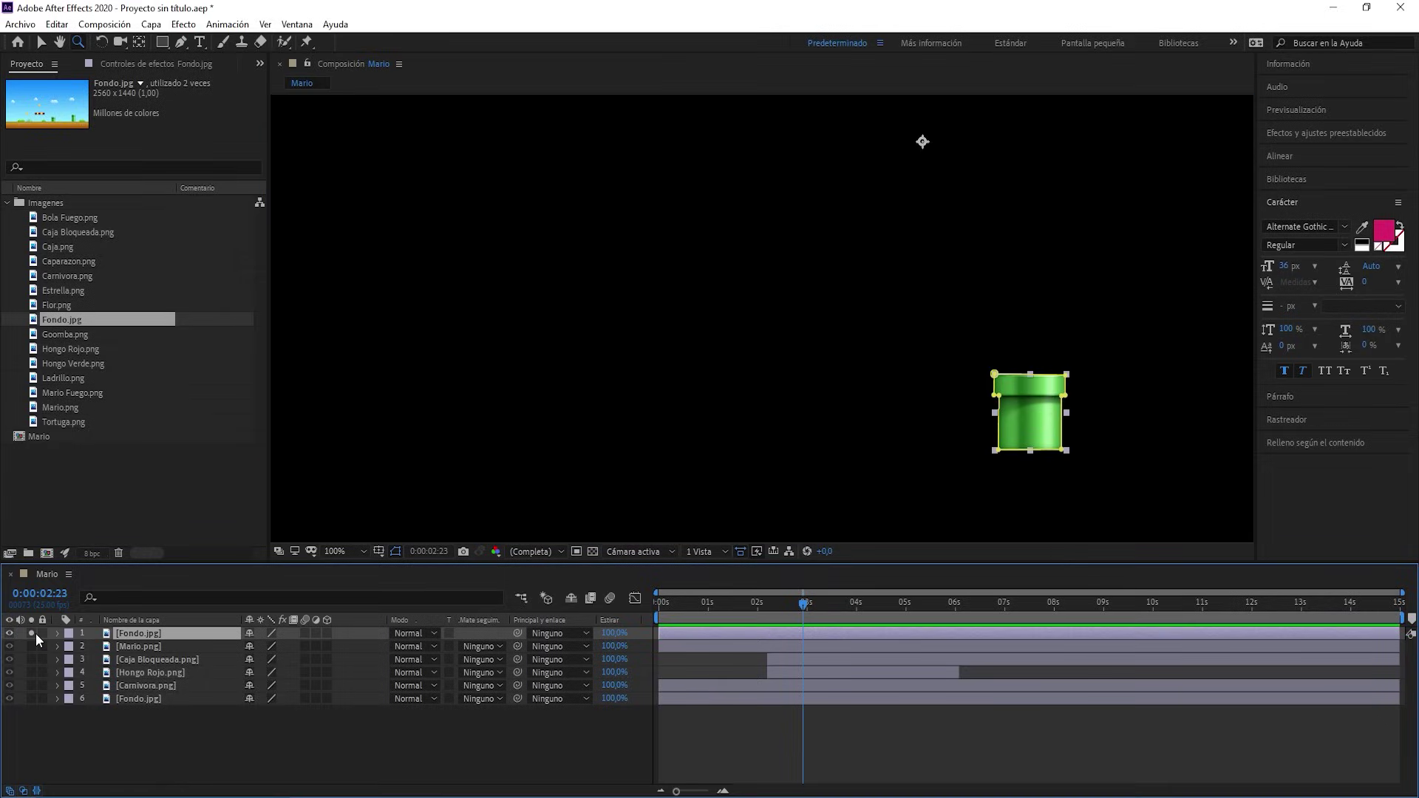
{"action": "left_click", "coordinate": [34, 633]}
{"action": "left_click", "coordinate": [33, 632]}
{"action": "left_click", "coordinate": [1027, 426]}
{"action": "left_click", "coordinate": [982, 447]}
{"action": "left_click", "coordinate": [1026, 441]}
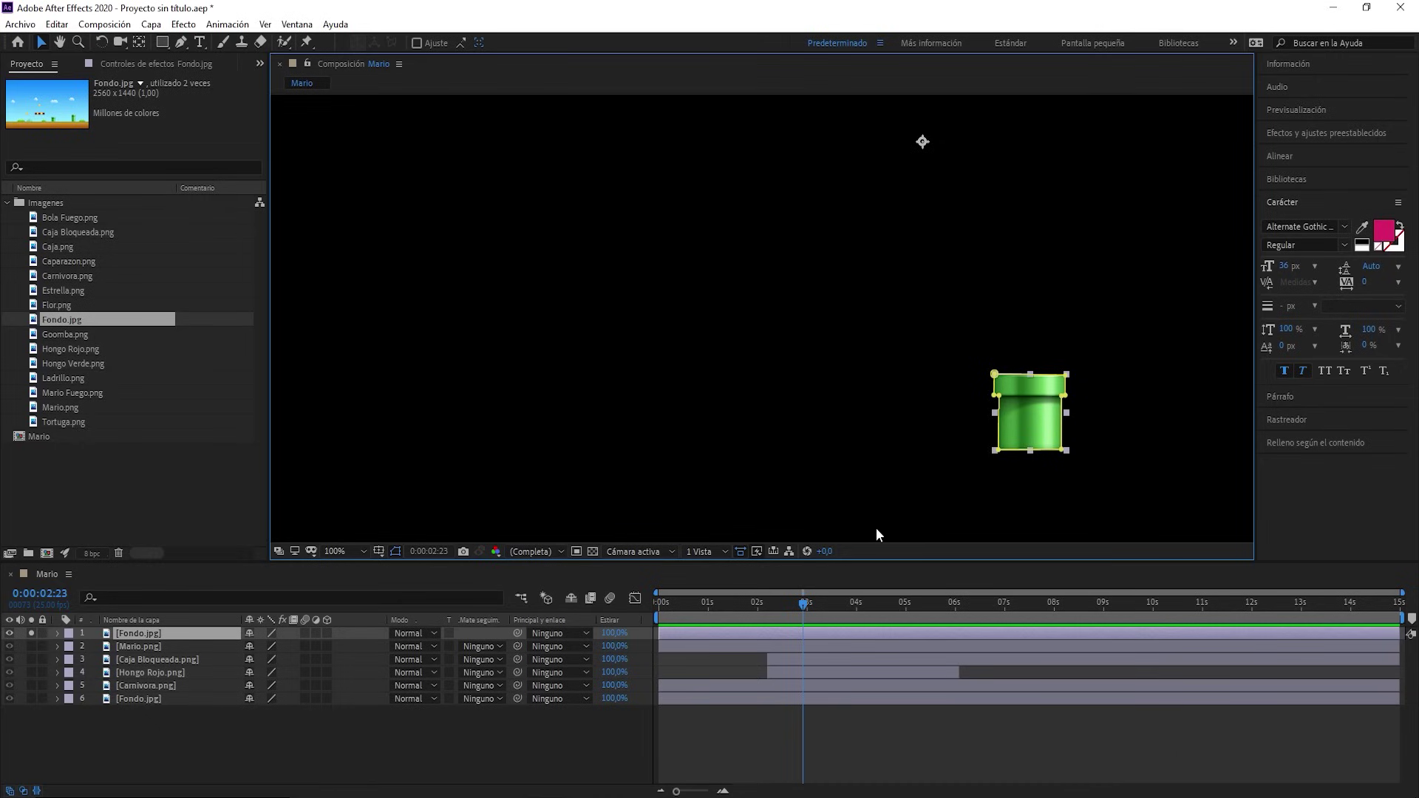
Rename the masked top Fondo.jpg layer as Tubo
{"action": "left_click", "coordinate": [237, 750]}
{"action": "left_click", "coordinate": [135, 635]}
{"action": "left_click", "coordinate": [194, 738]}
{"action": "left_click", "coordinate": [143, 635]}
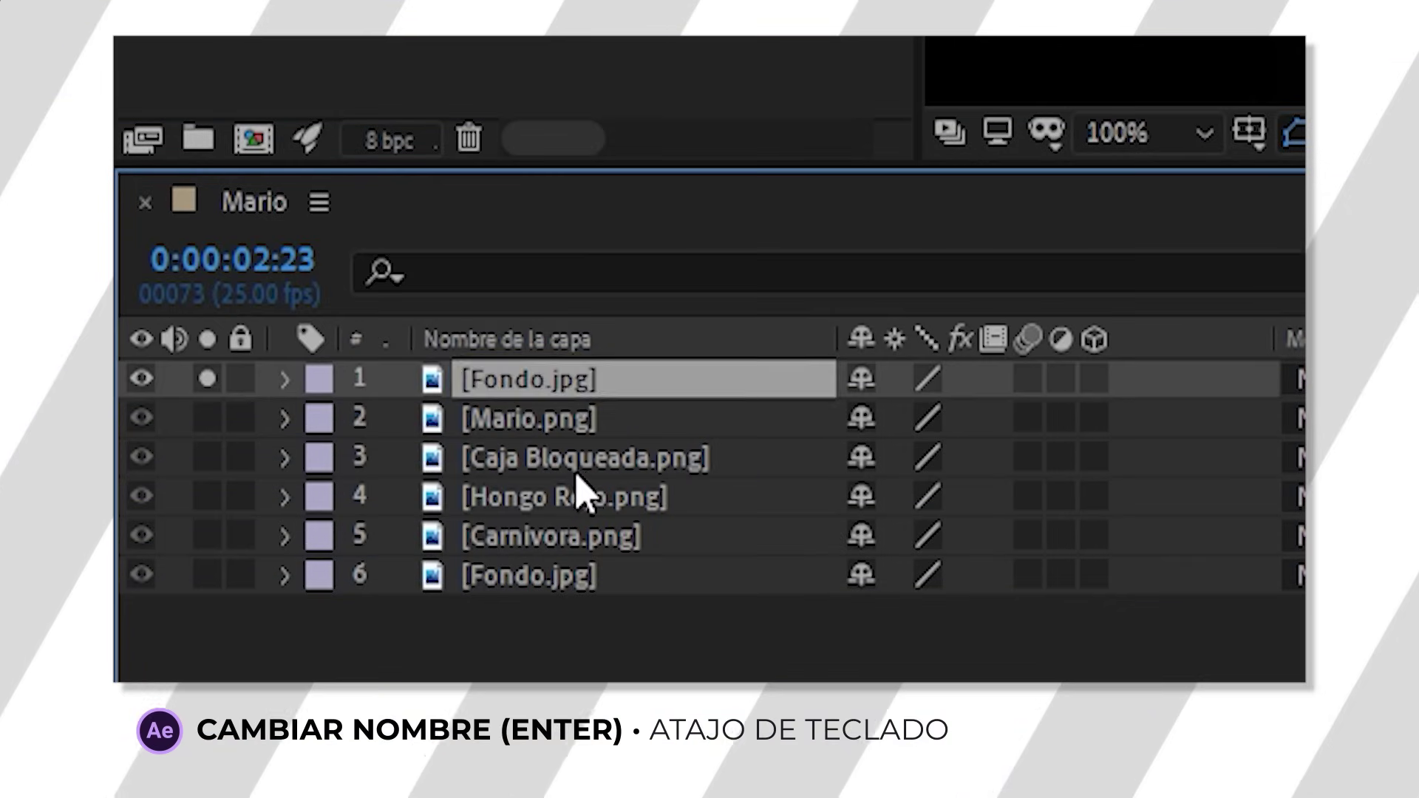
{"action": "key", "text": "Return"}
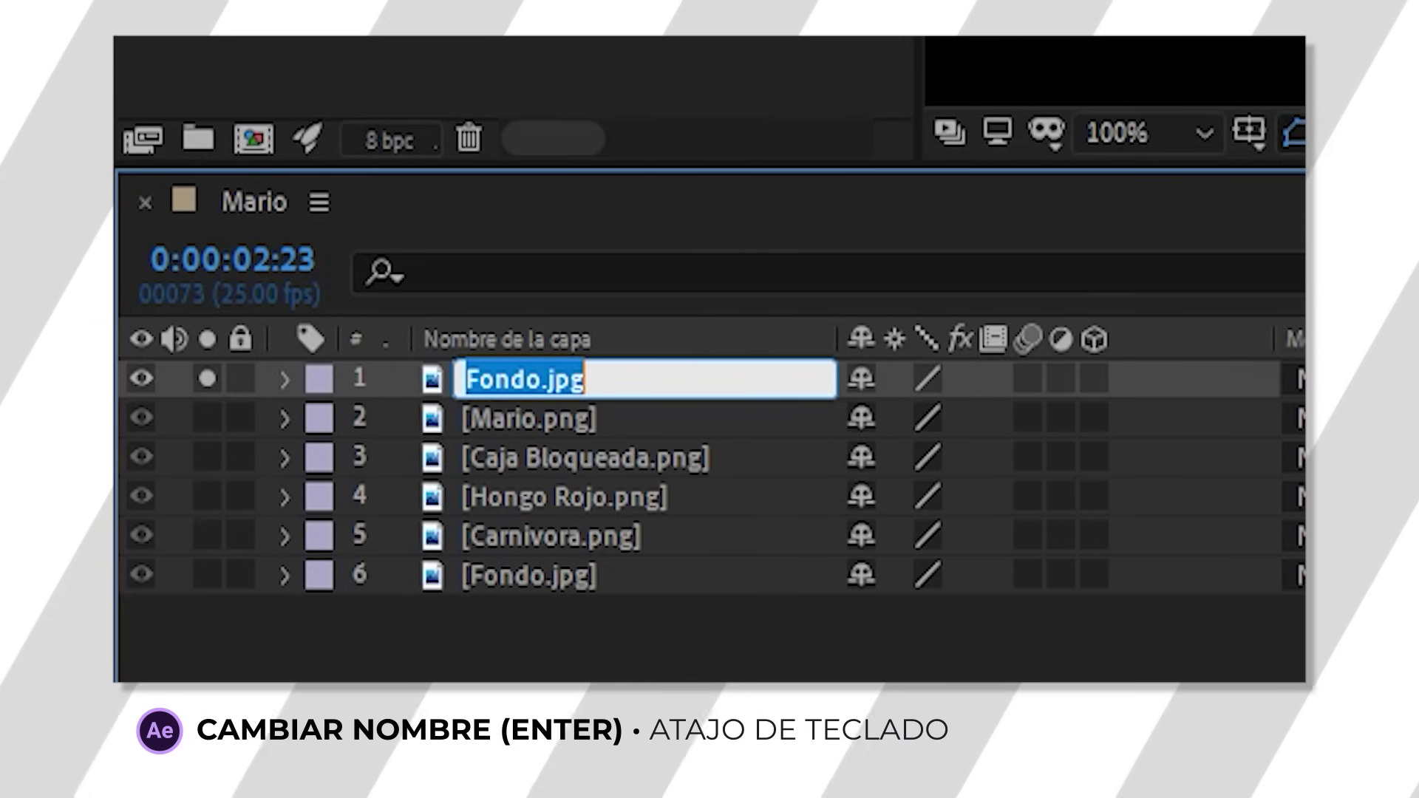
{"action": "type", "text": "Tur"}
{"action": "key", "text": "BackSpace"}
{"action": "type", "text": "bo"}
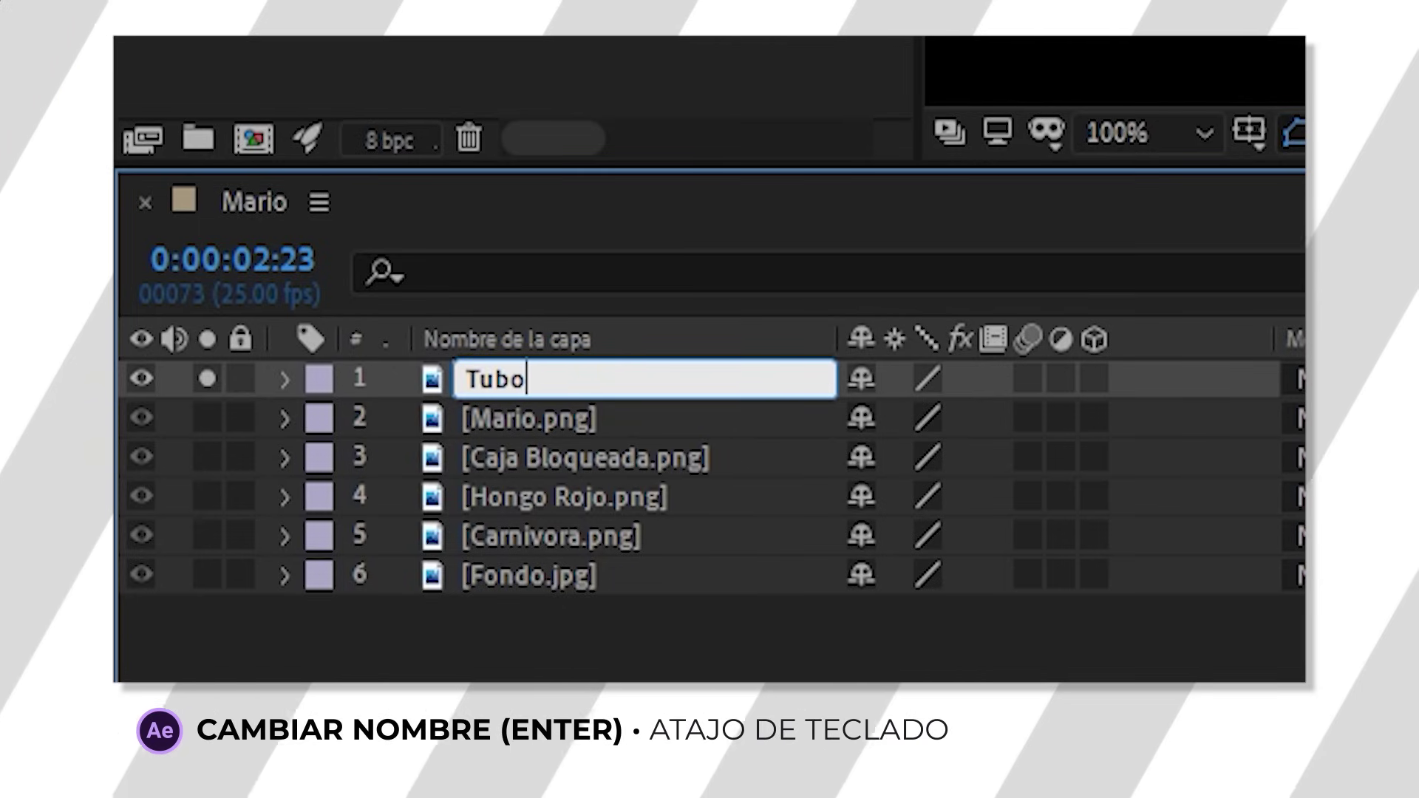
{"action": "key", "text": "Return"}
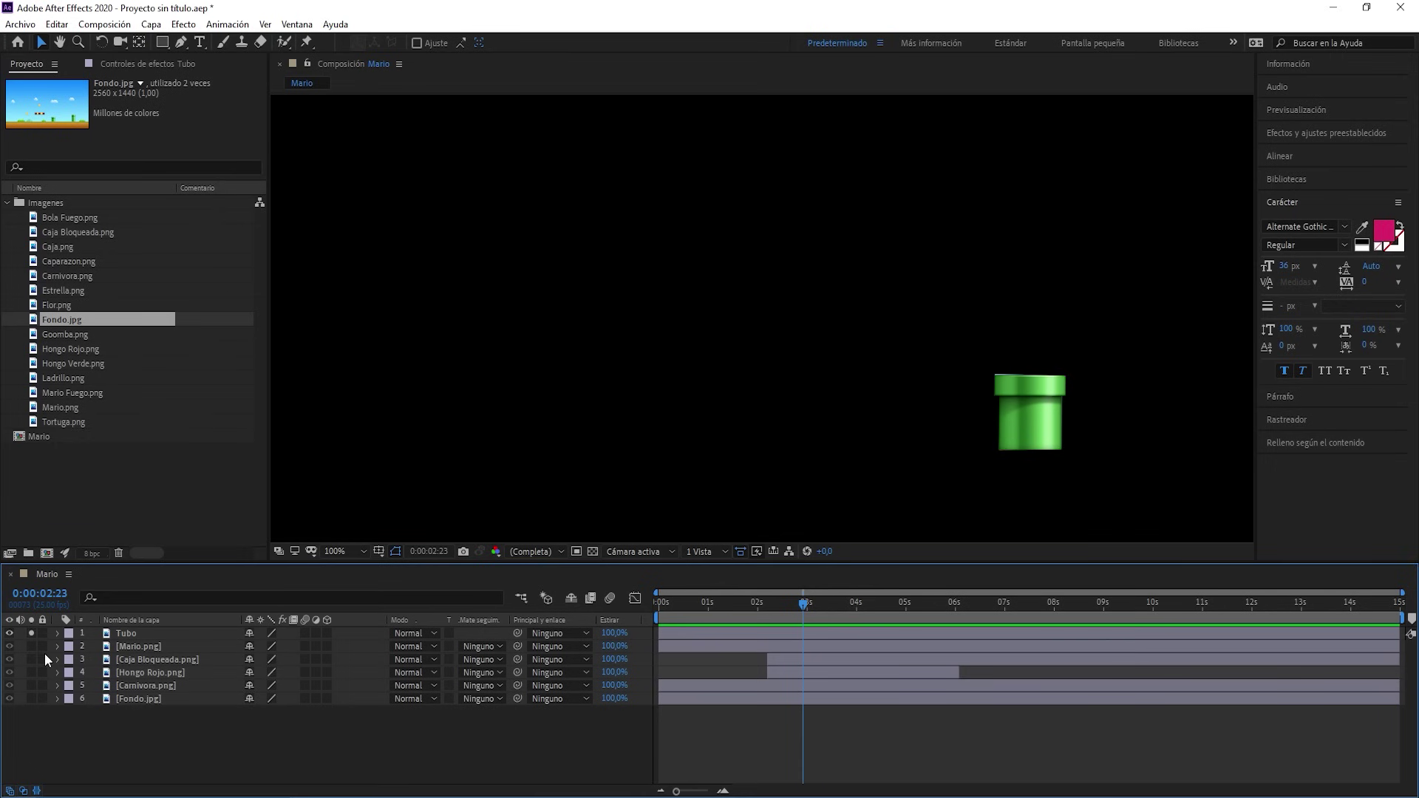
Turn off solo for the Tubo layer and play the animation from 0:00:00:00
{"action": "left_click", "coordinate": [30, 634]}
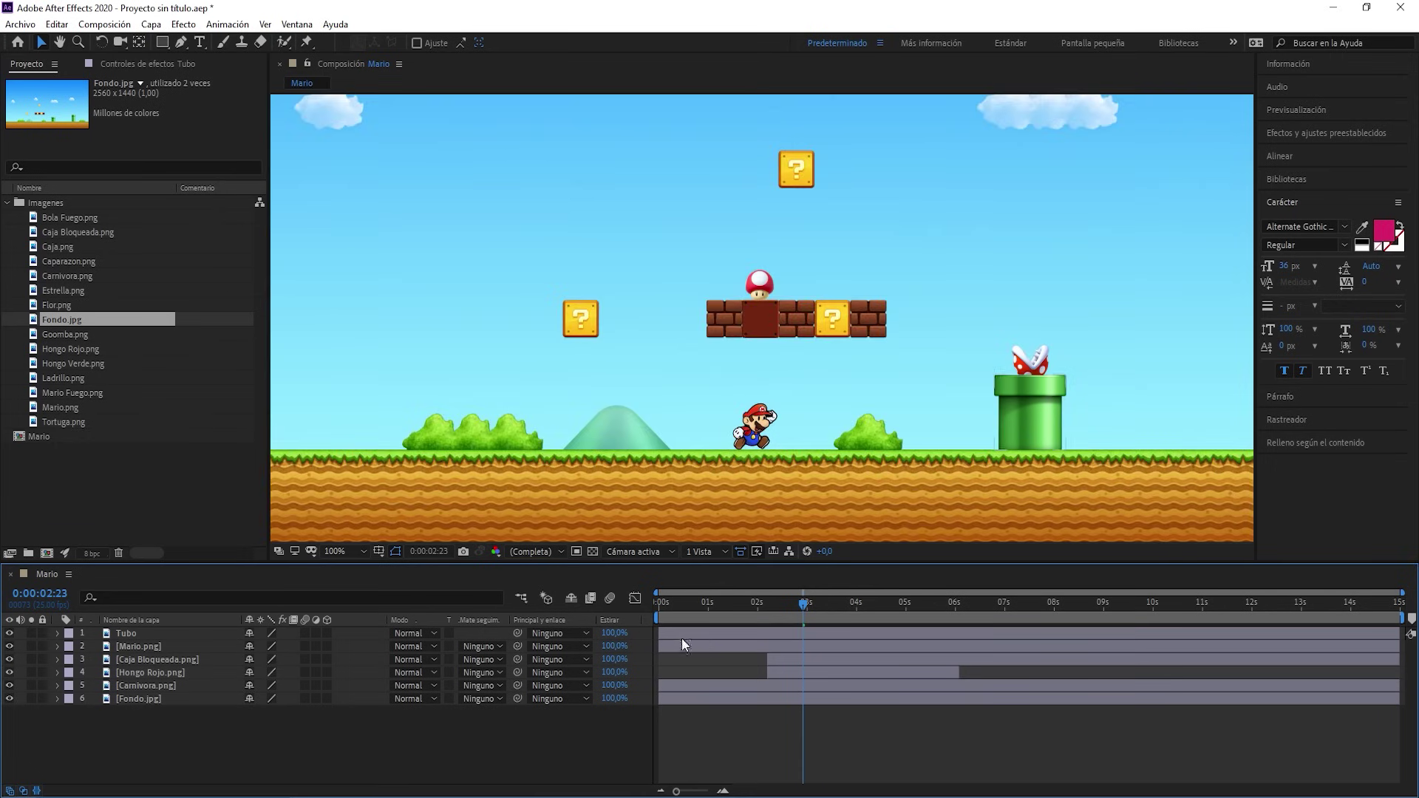
{"action": "left_click_drag", "start_coordinate": [675, 603], "coordinate": [637, 604]}
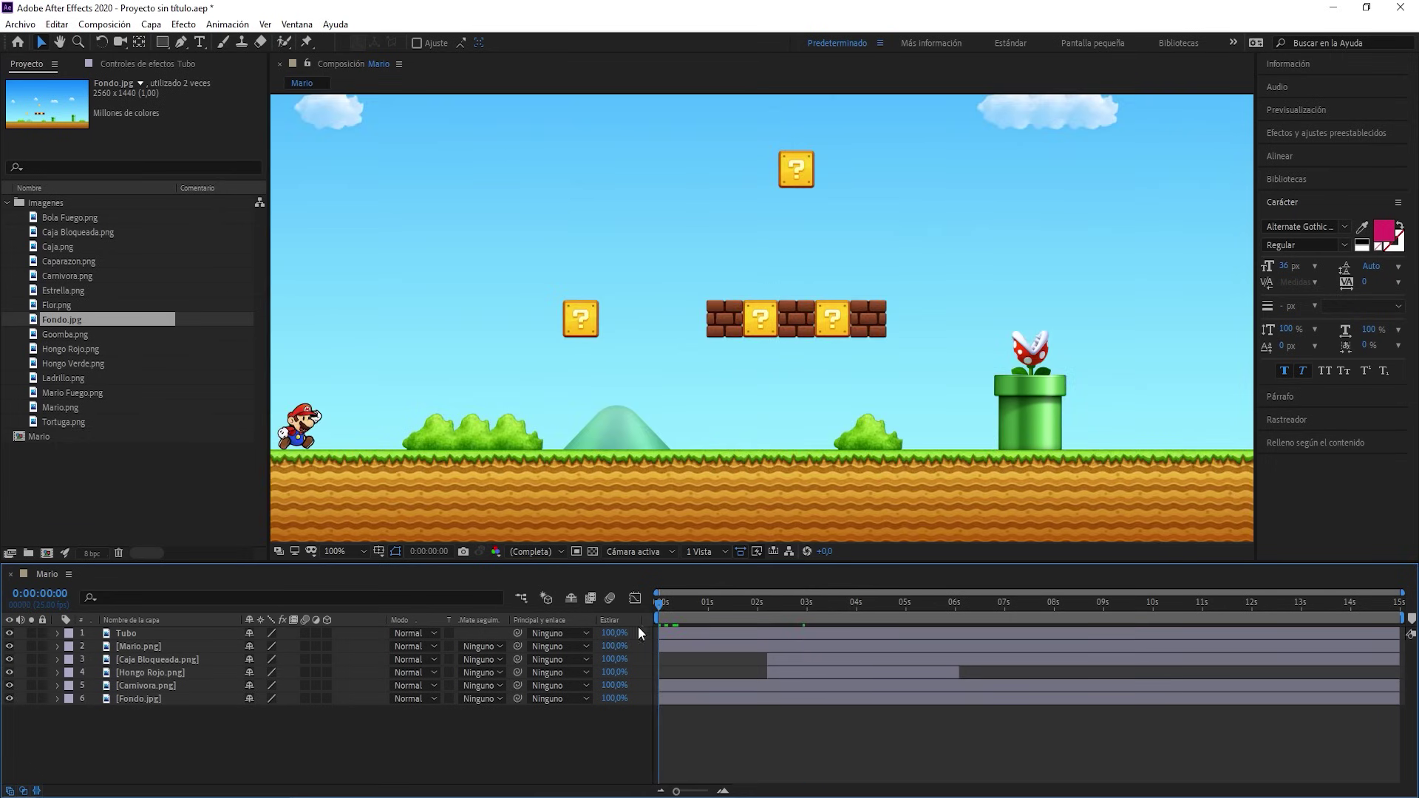
{"action": "key", "text": "space"}
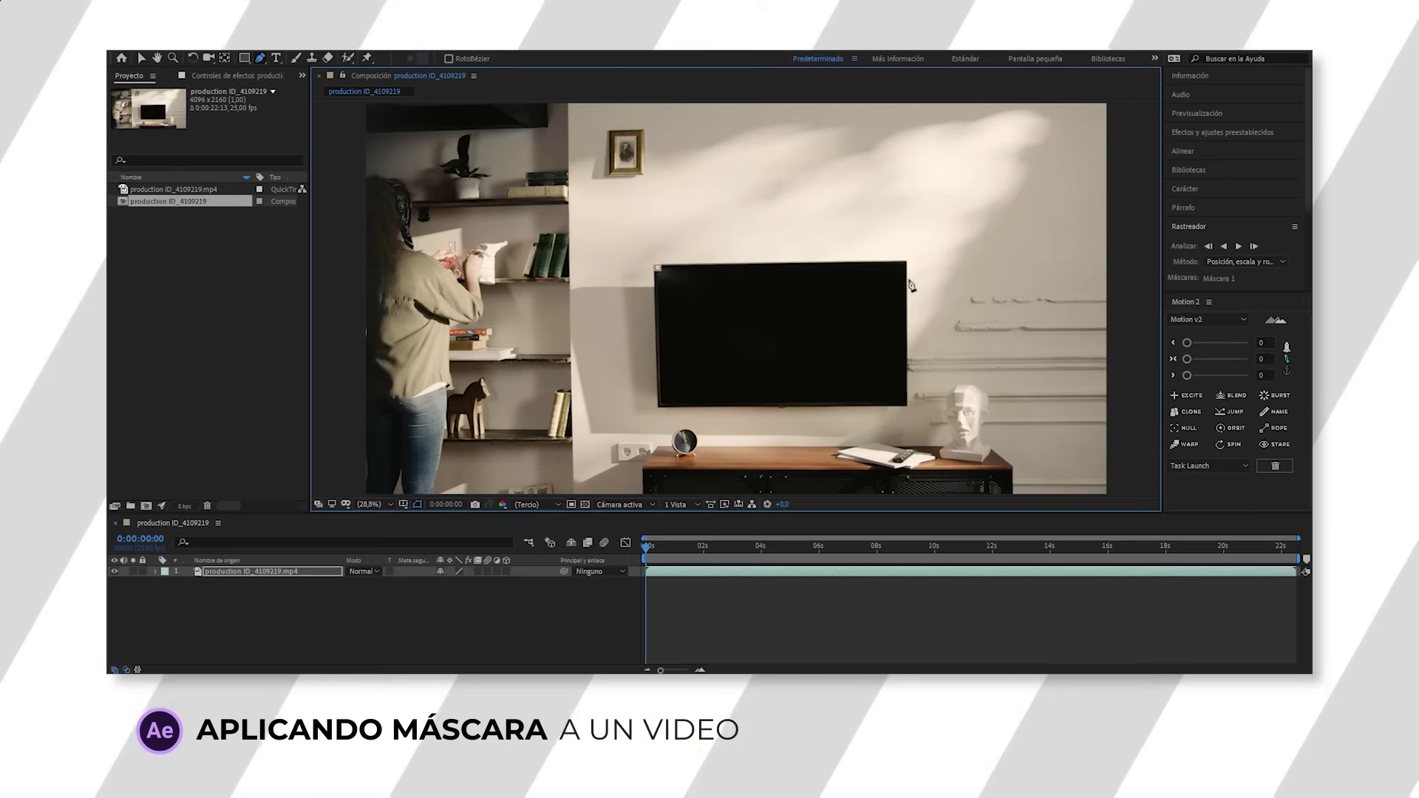
Finish tracing the closed mask around the television screen on the production ID_4109219.mp4 layer
{"action": "left_click", "coordinate": [902, 401]}
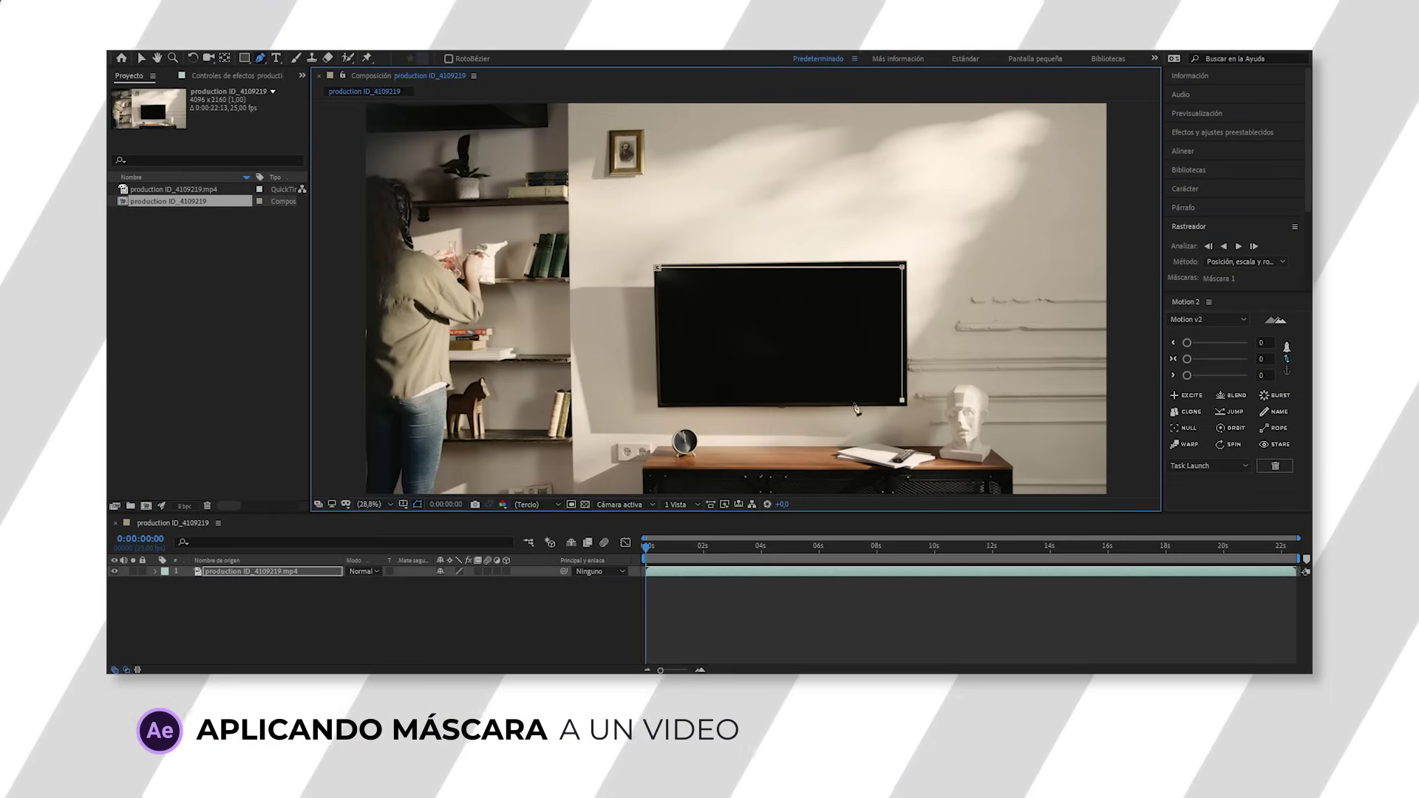
{"action": "left_click", "coordinate": [660, 403]}
{"action": "left_click", "coordinate": [658, 269]}
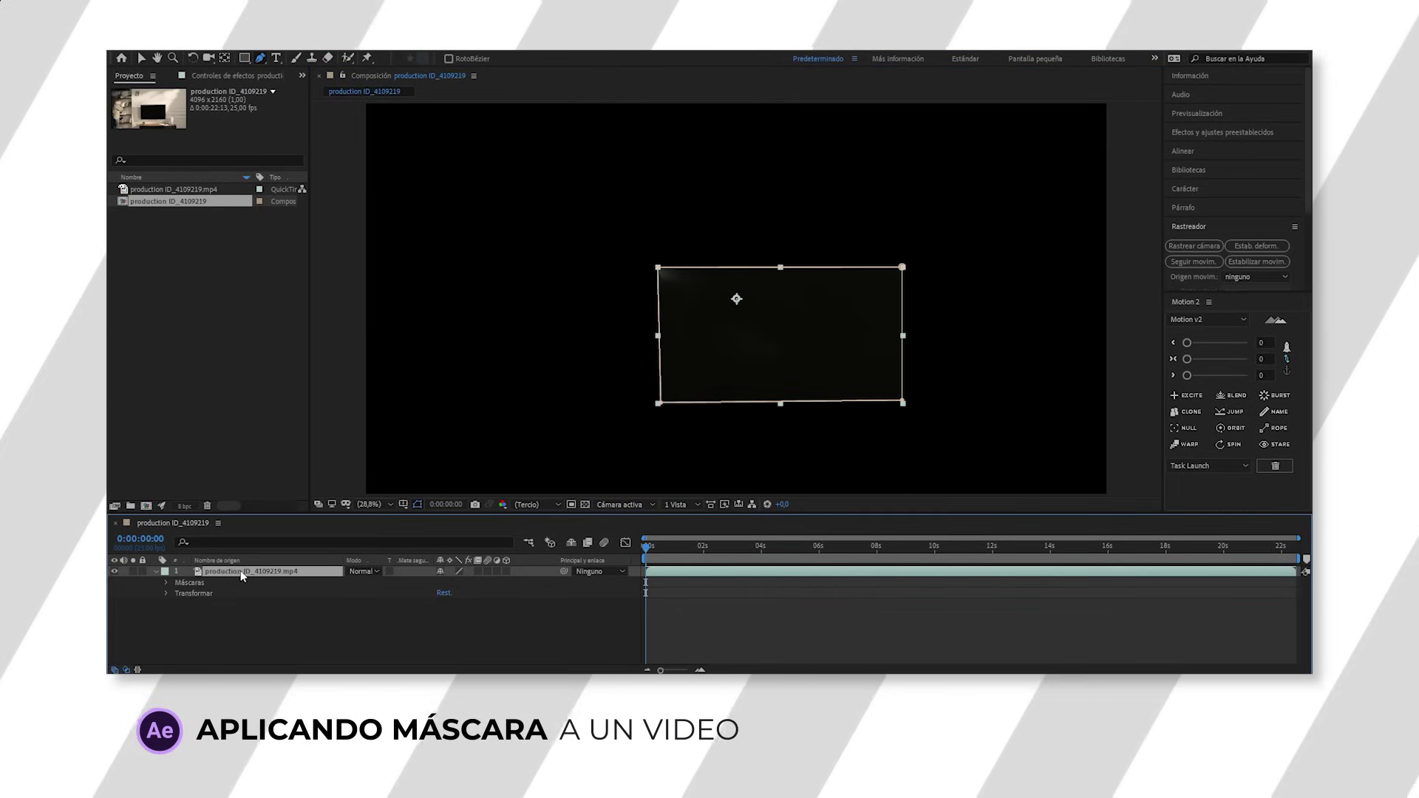
Set Máscara 1's mode to Restar and show the transparency grid behind the cut-out television screen
{"action": "left_click", "coordinate": [185, 583]}
{"action": "left_click", "coordinate": [165, 583]}
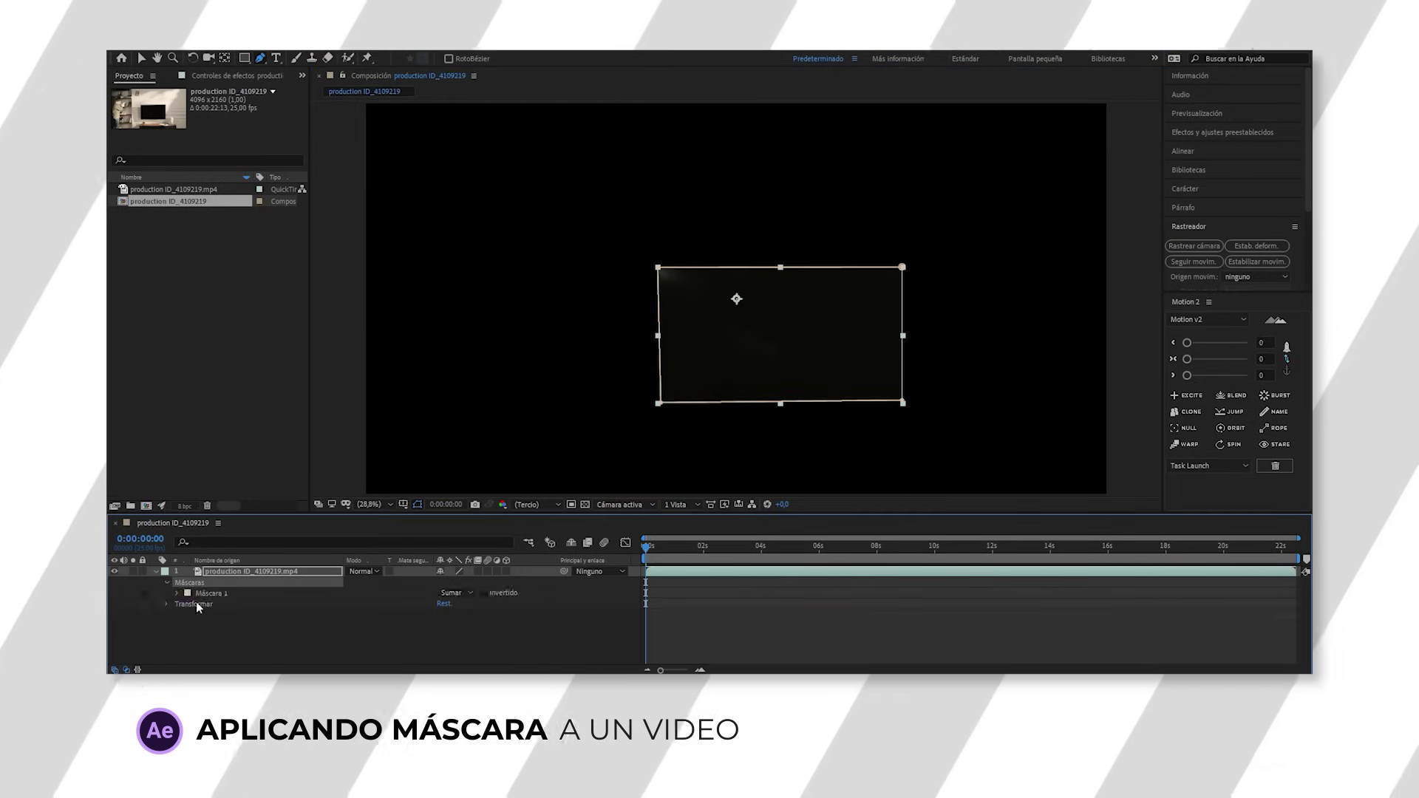
{"action": "left_click", "coordinate": [177, 594]}
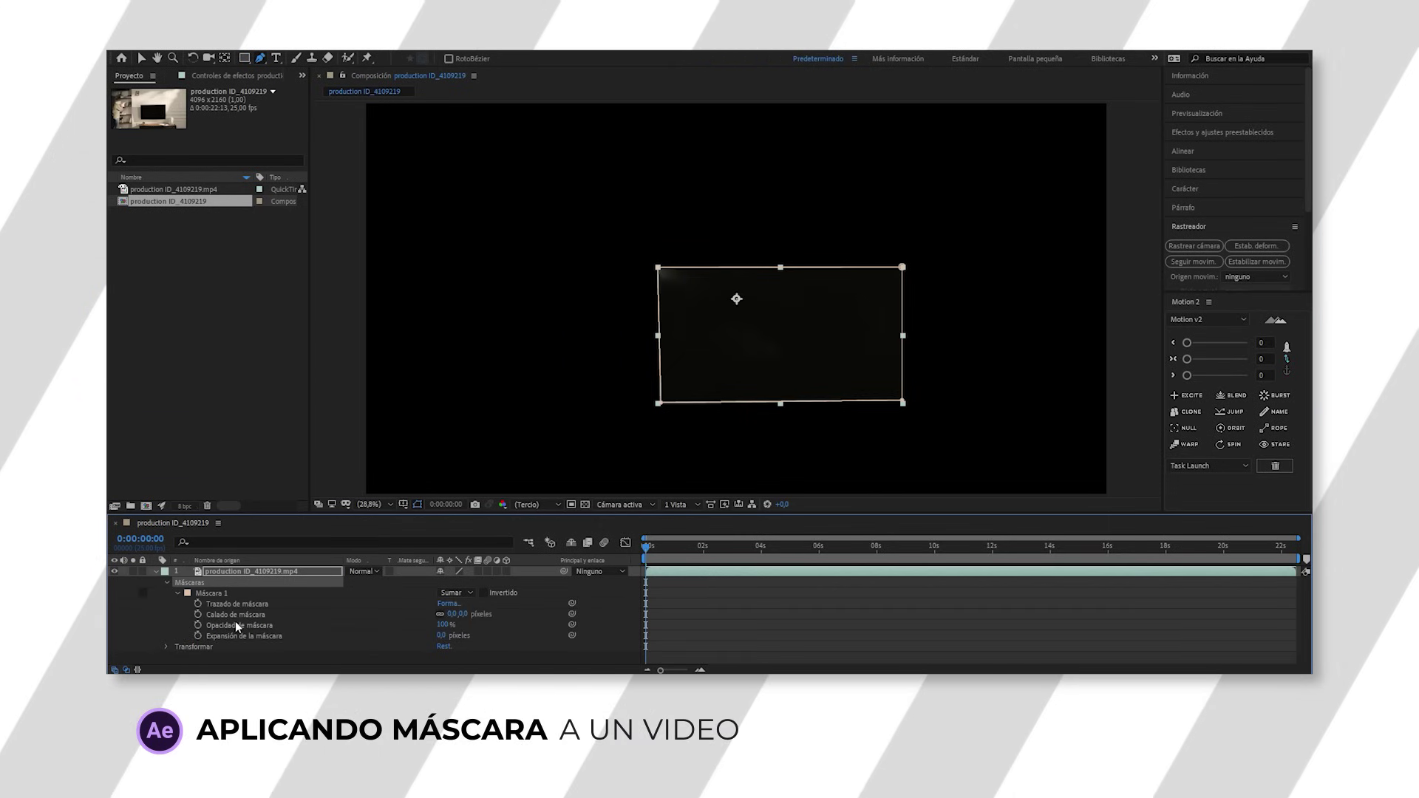
{"action": "left_click", "coordinate": [366, 595]}
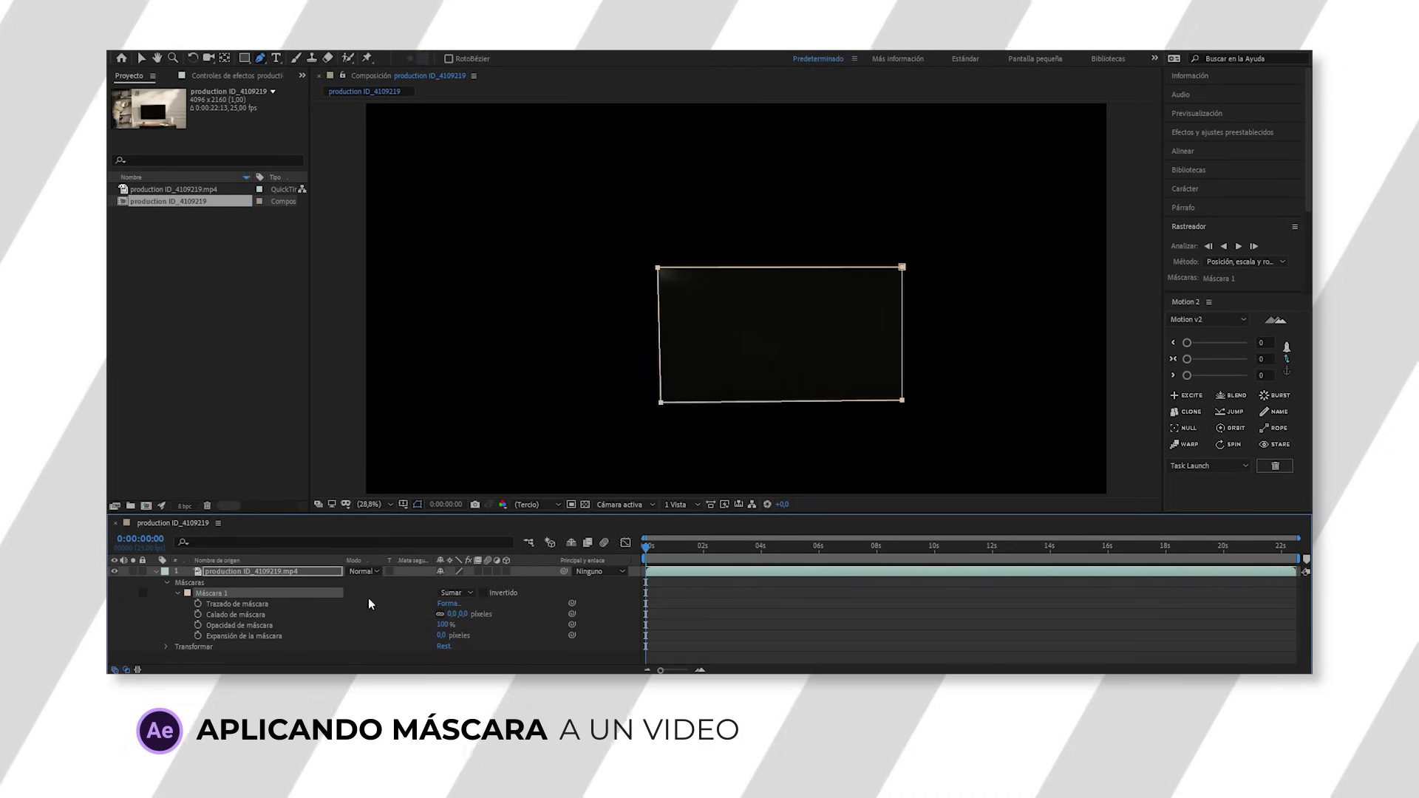
{"action": "left_click", "coordinate": [470, 595]}
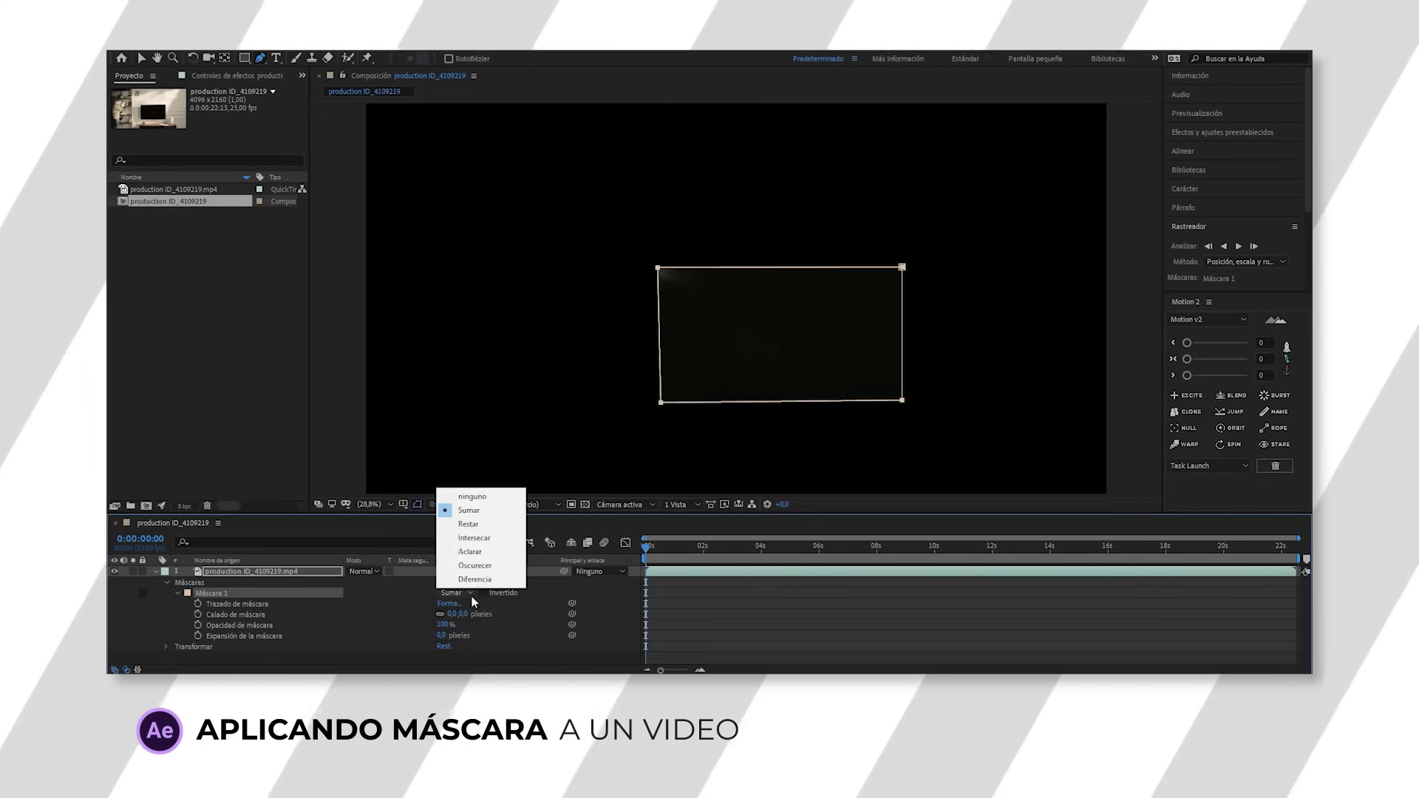
{"action": "left_click", "coordinate": [460, 524]}
{"action": "left_click", "coordinate": [585, 504]}
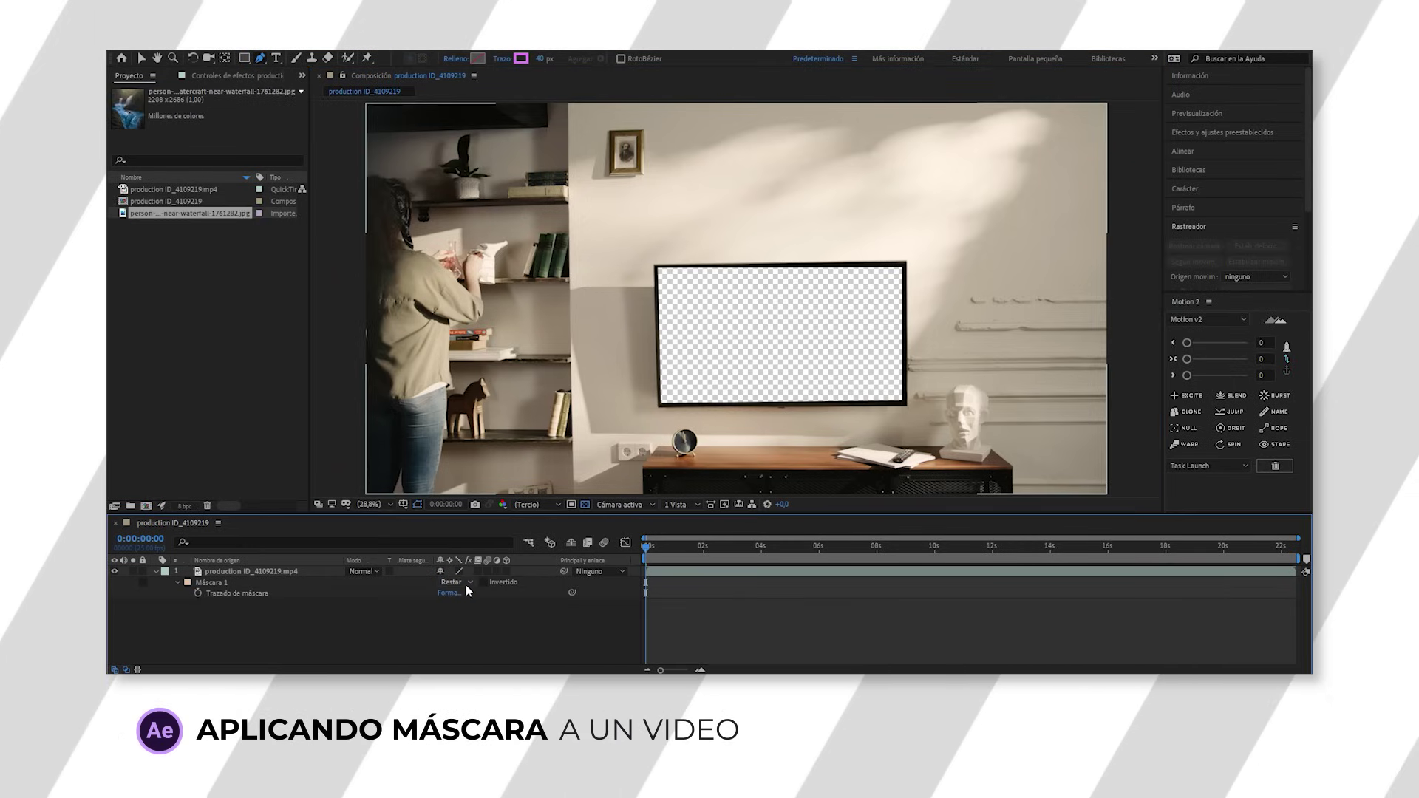
Place the near-waterfall watercraft image beneath the video layer and position it behind the cut-out television screen
{"action": "left_click_drag", "start_coordinate": [185, 220], "coordinate": [437, 616]}
{"action": "key", "text": "s"}
{"action": "key", "text": "v"}
{"action": "left_click_drag", "start_coordinate": [765, 359], "coordinate": [811, 379]}
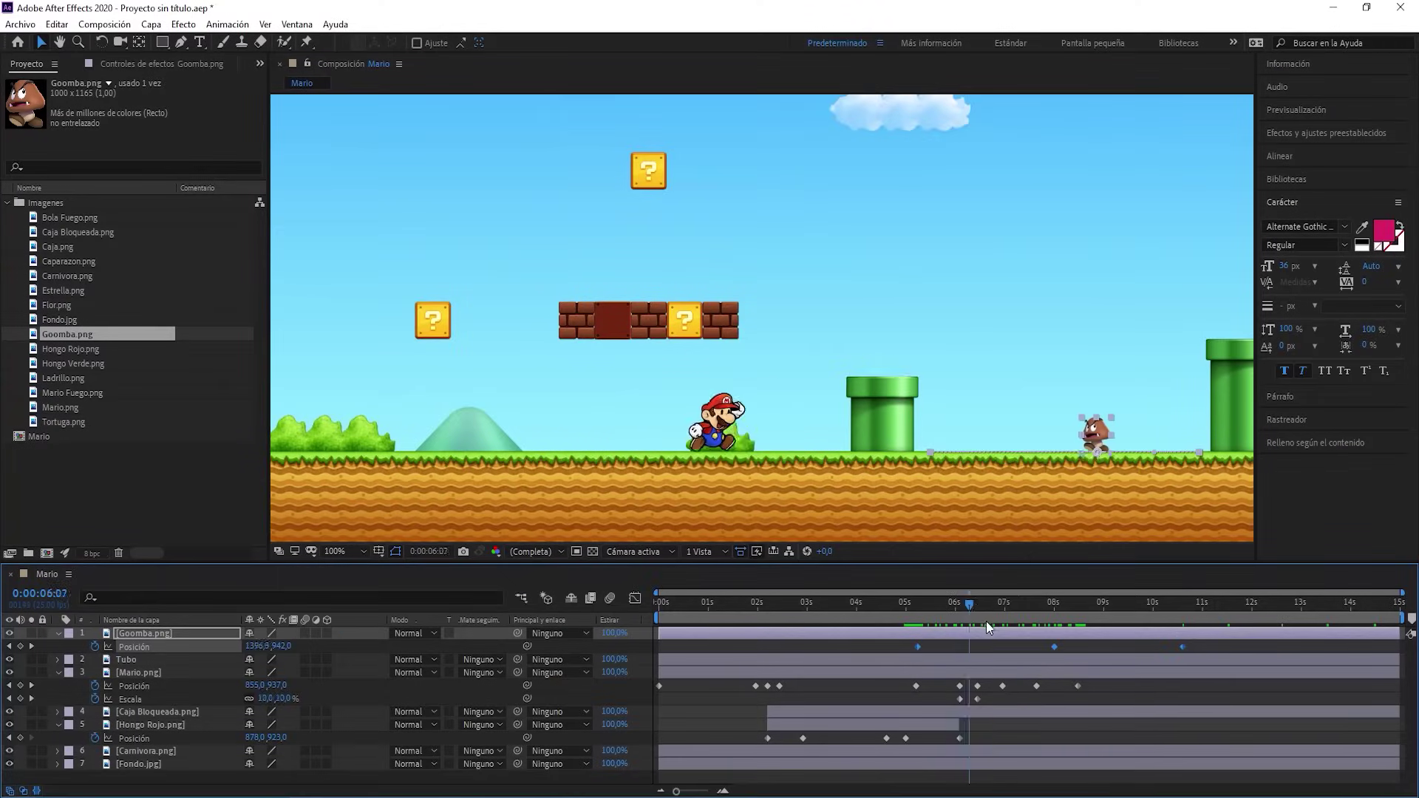
Try rotating Goomba.png in 2D at 0:00:07:12, and undo the rotation
{"action": "left_click_drag", "start_coordinate": [986, 623], "coordinate": [1027, 610]}
{"action": "key", "text": "shift+r"}
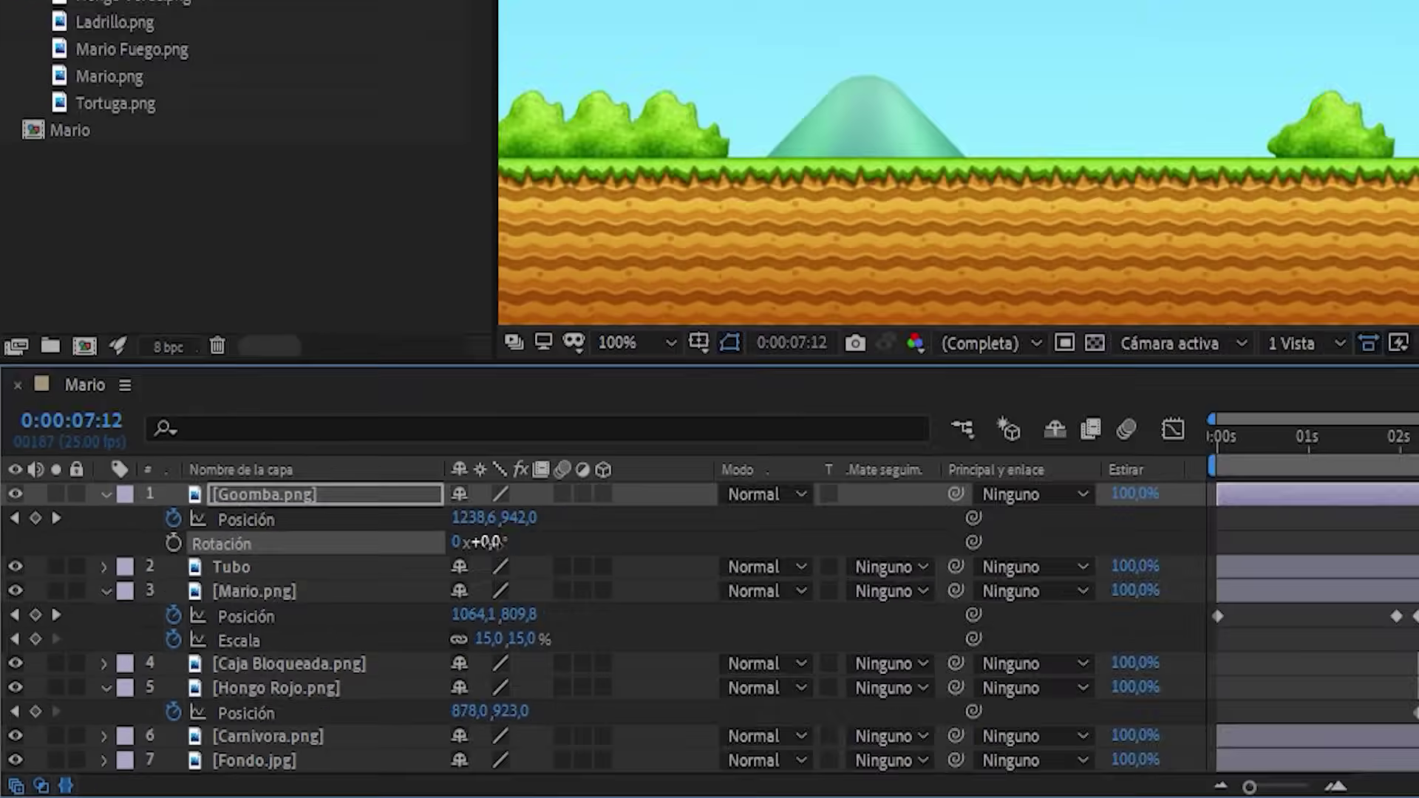
{"action": "left_click_drag", "start_coordinate": [650, 453], "coordinate": [957, 473]}
{"action": "left_click_drag", "start_coordinate": [383, 668], "coordinate": [280, 677]}
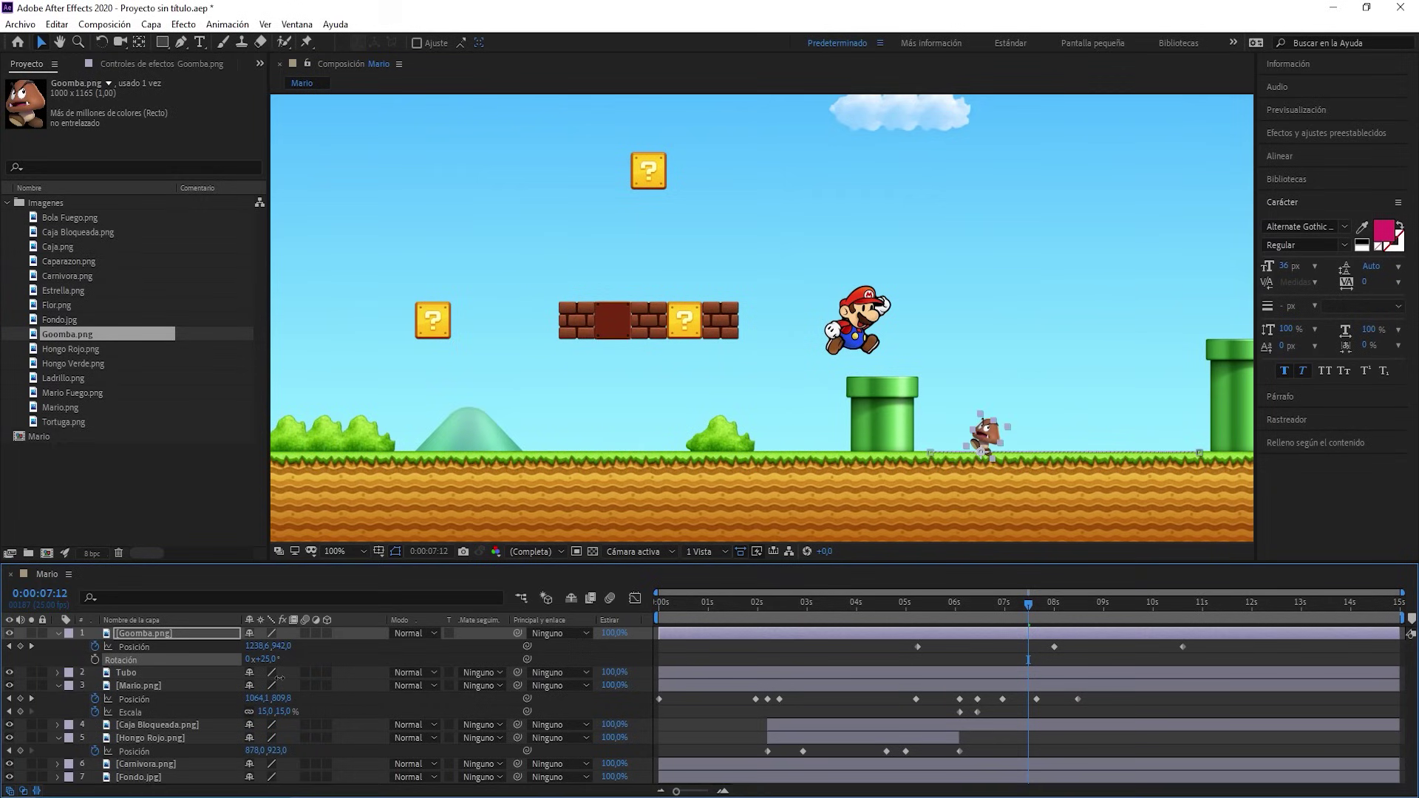
{"action": "key", "text": "ctrl+z"}
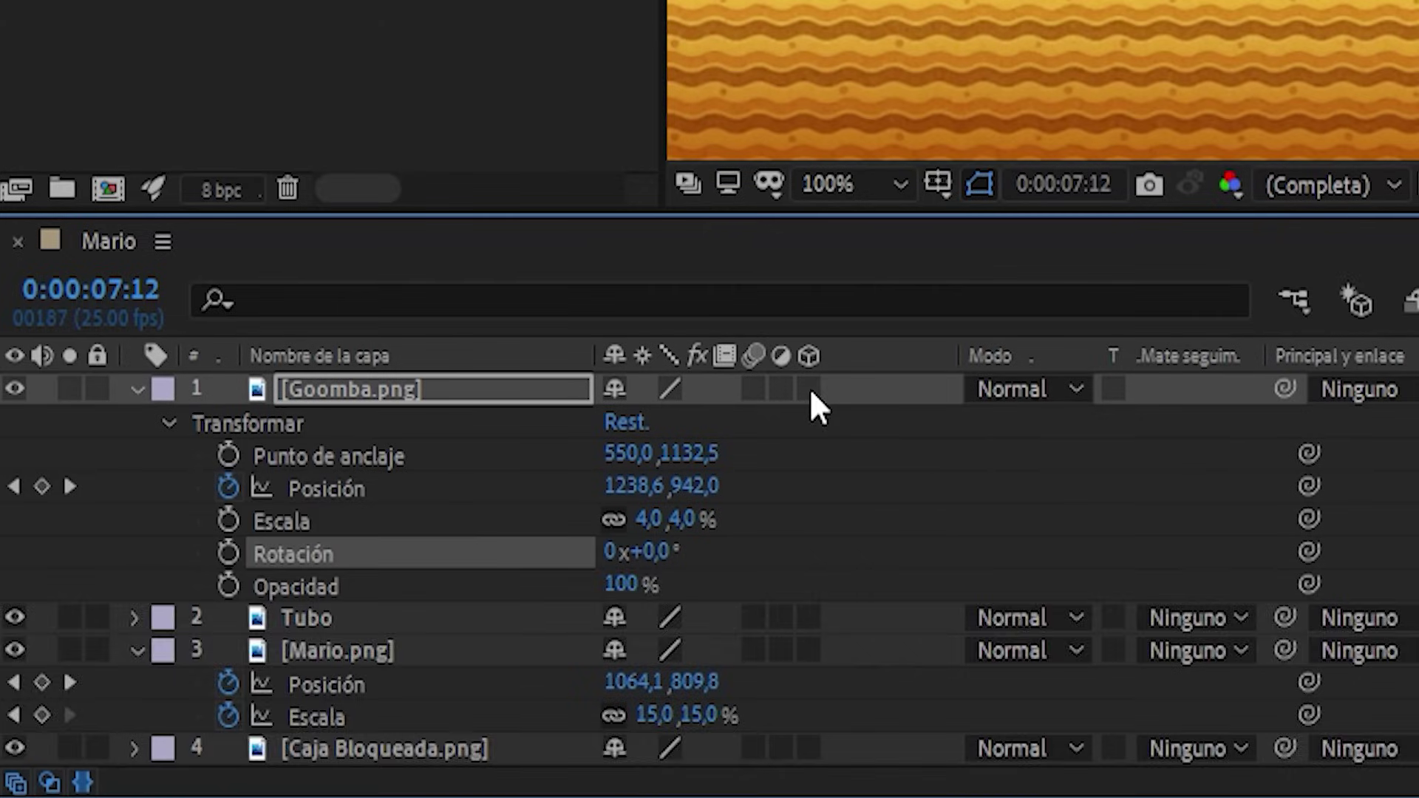
Make Goomba.png a 3D layer
{"action": "left_click", "coordinate": [809, 388]}
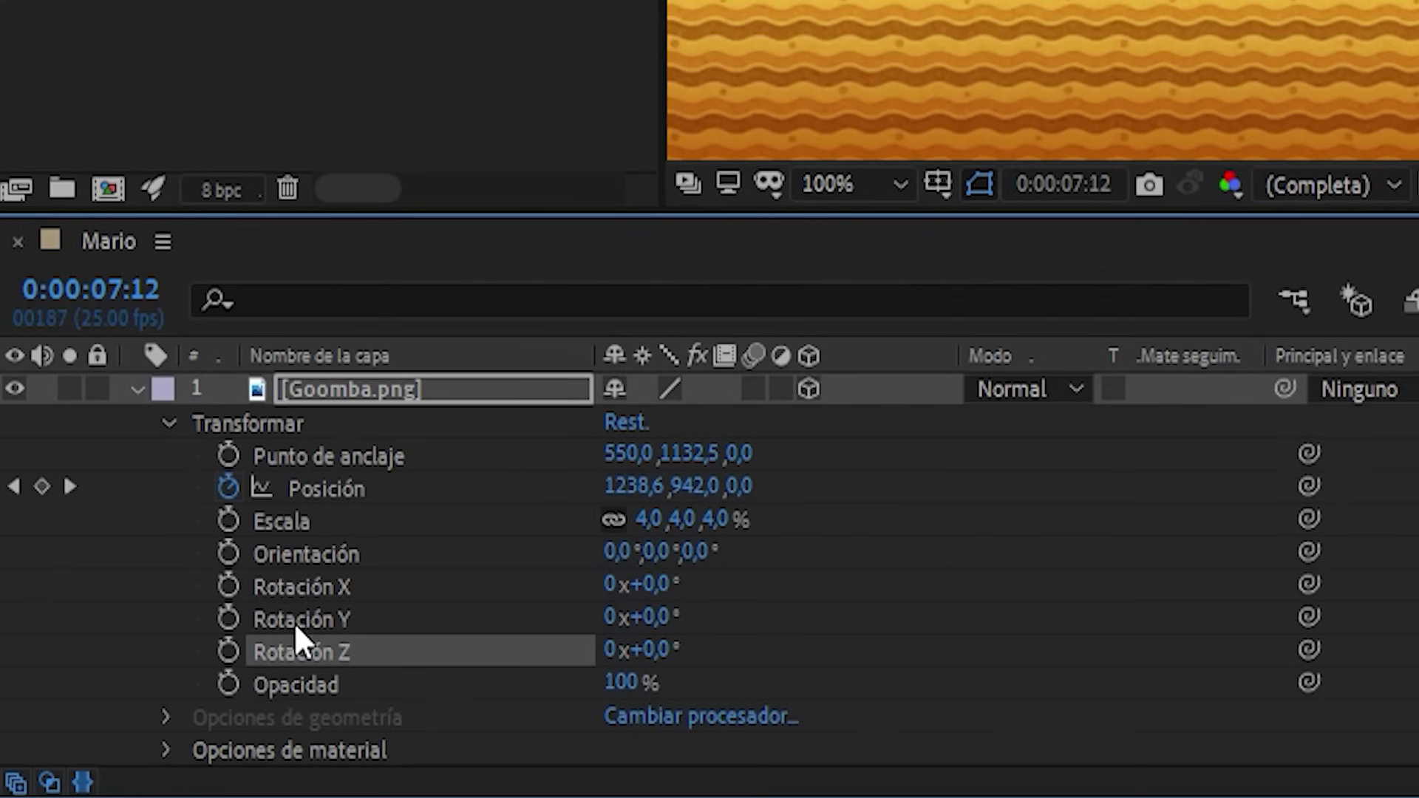
Try rotating the 3D Goomba.png layer around its X axis, and undo the rotation changes
{"action": "left_click_drag", "start_coordinate": [650, 584], "coordinate": [1038, 593]}
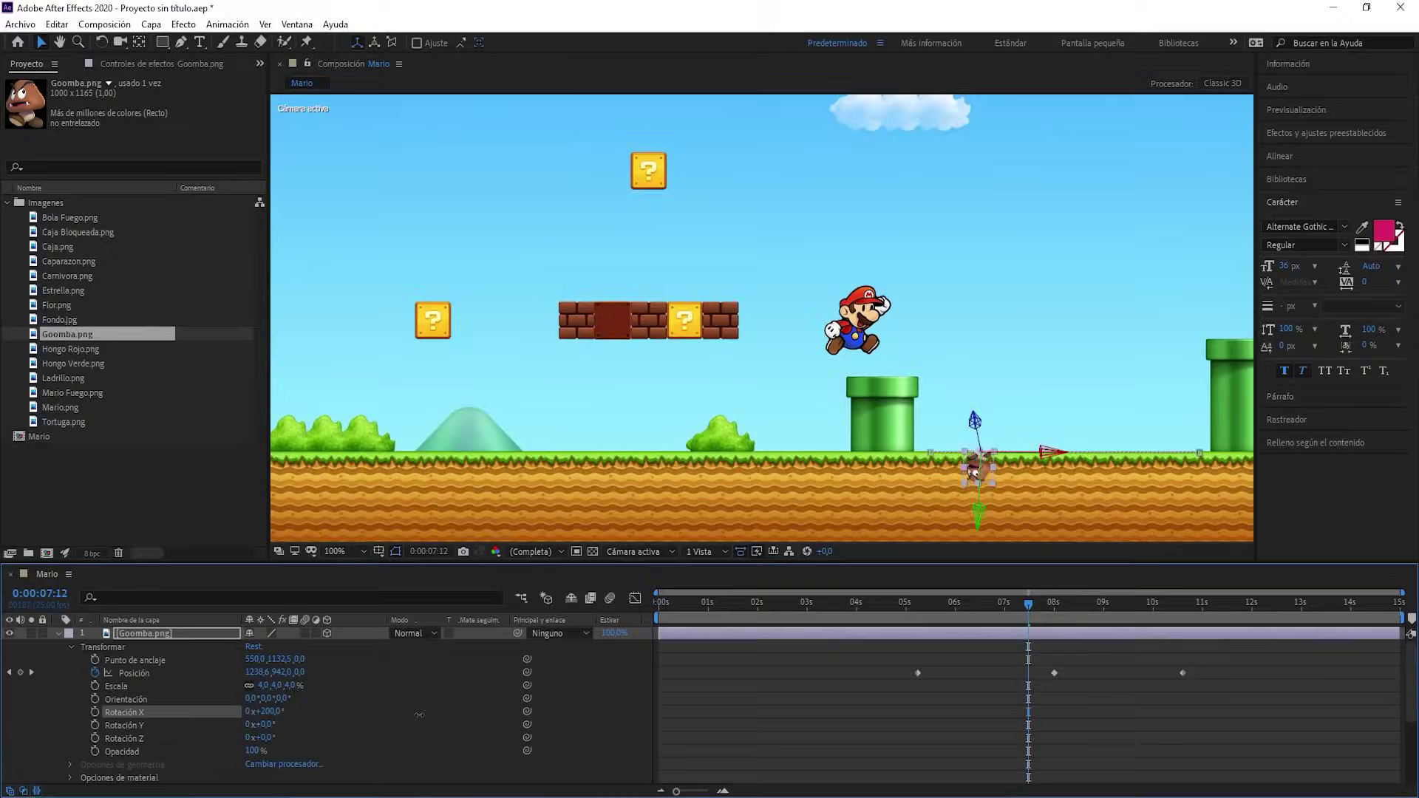
{"action": "mouse_move", "coordinate": [419, 715]}
{"action": "left_mouse_down"}
{"action": "mouse_move", "coordinate": [252, 719]}
{"action": "mouse_move", "coordinate": [235, 747]}
{"action": "mouse_move", "coordinate": [148, 767]}
{"action": "mouse_move", "coordinate": [241, 765]}
{"action": "mouse_move", "coordinate": [355, 731]}
{"action": "mouse_move", "coordinate": [412, 738]}
{"action": "left_mouse_up"}
{"action": "key", "text": "ctrl+z"}
{"action": "key", "text": "ctrl+z"}
{"action": "key", "text": "ctrl+z"}
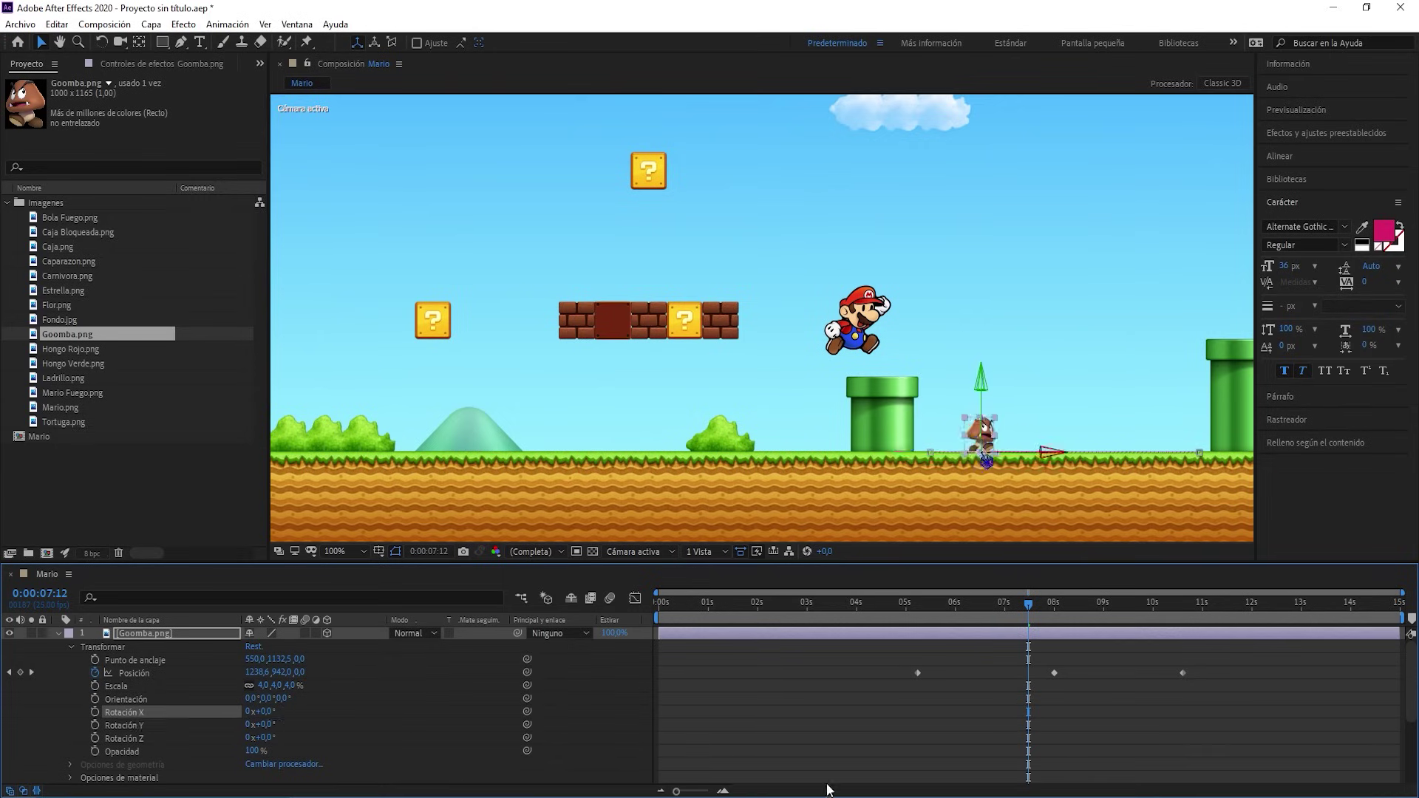
Play the Goomba's walk from its first position keyframe and go to its second position keyframe at about 0:00:08:00
{"action": "left_click", "coordinate": [920, 614]}
{"action": "key", "text": "space"}
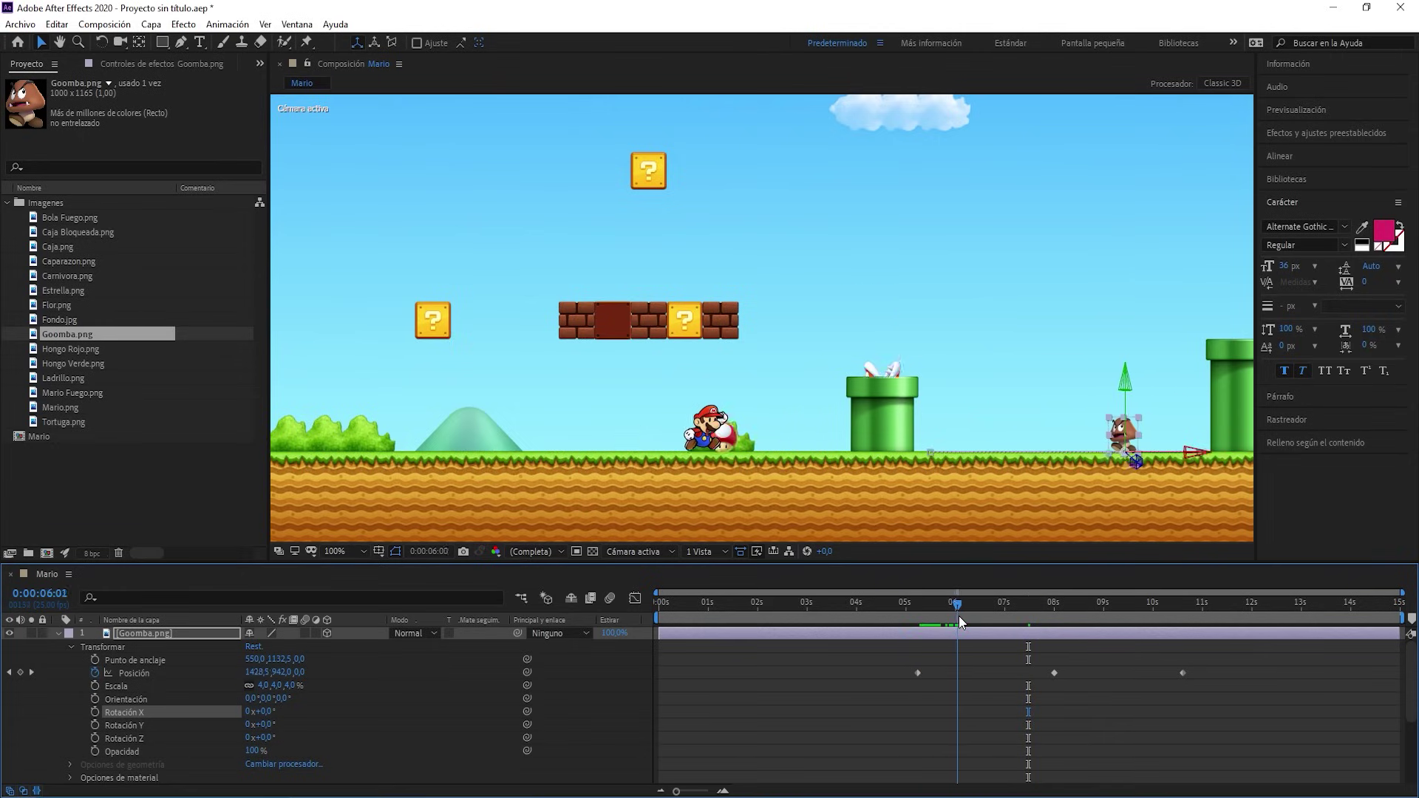
{"action": "mouse_move", "coordinate": [1033, 620]}
{"action": "left_mouse_down"}
{"action": "mouse_move", "coordinate": [1057, 619]}
{"action": "mouse_move", "coordinate": [1055, 603]}
{"action": "left_mouse_up"}
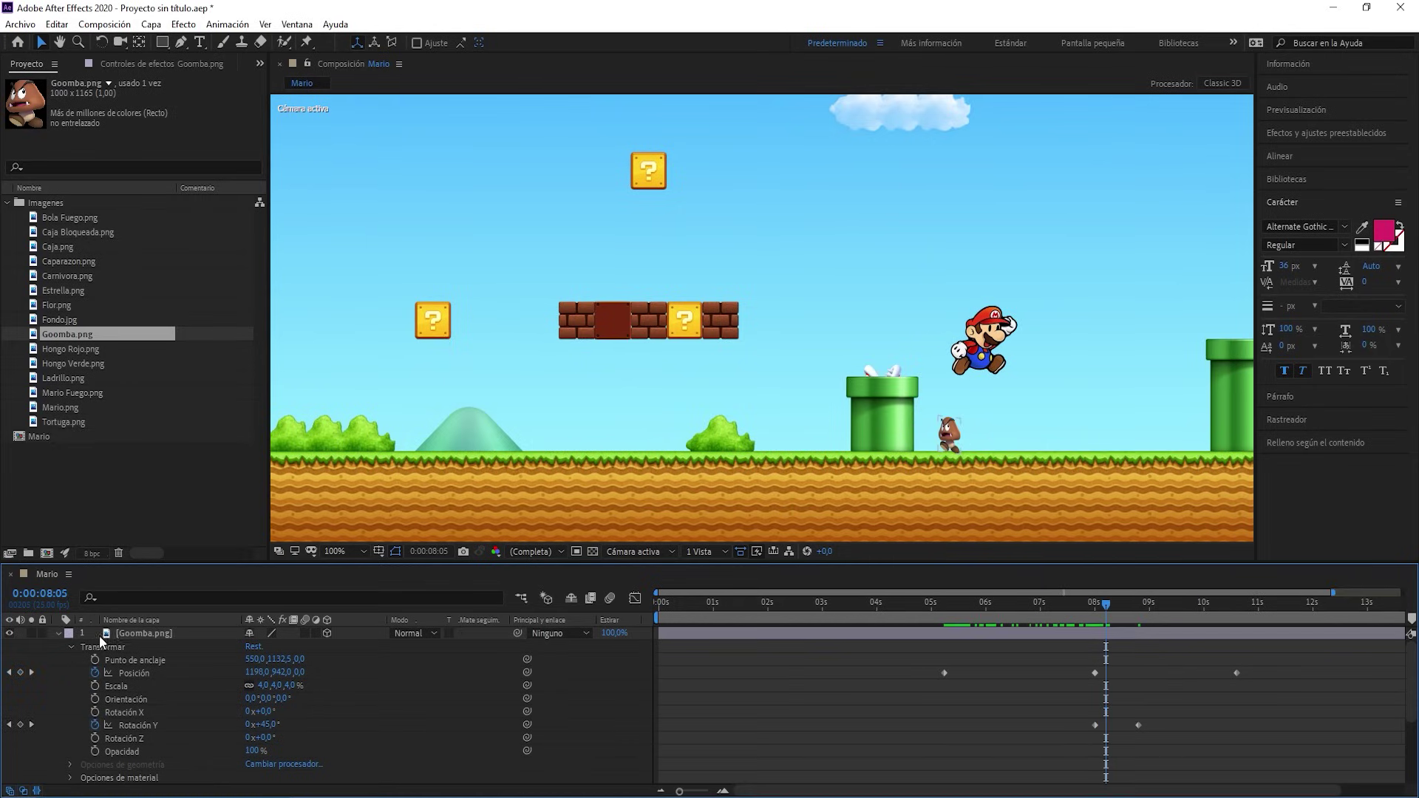
Hide the Mario.png layer and scrub through the Goomba's turn around 0:00:08:05
{"action": "left_click_drag", "start_coordinate": [1411, 688], "coordinate": [1322, 746]}
{"action": "left_click", "coordinate": [140, 688]}
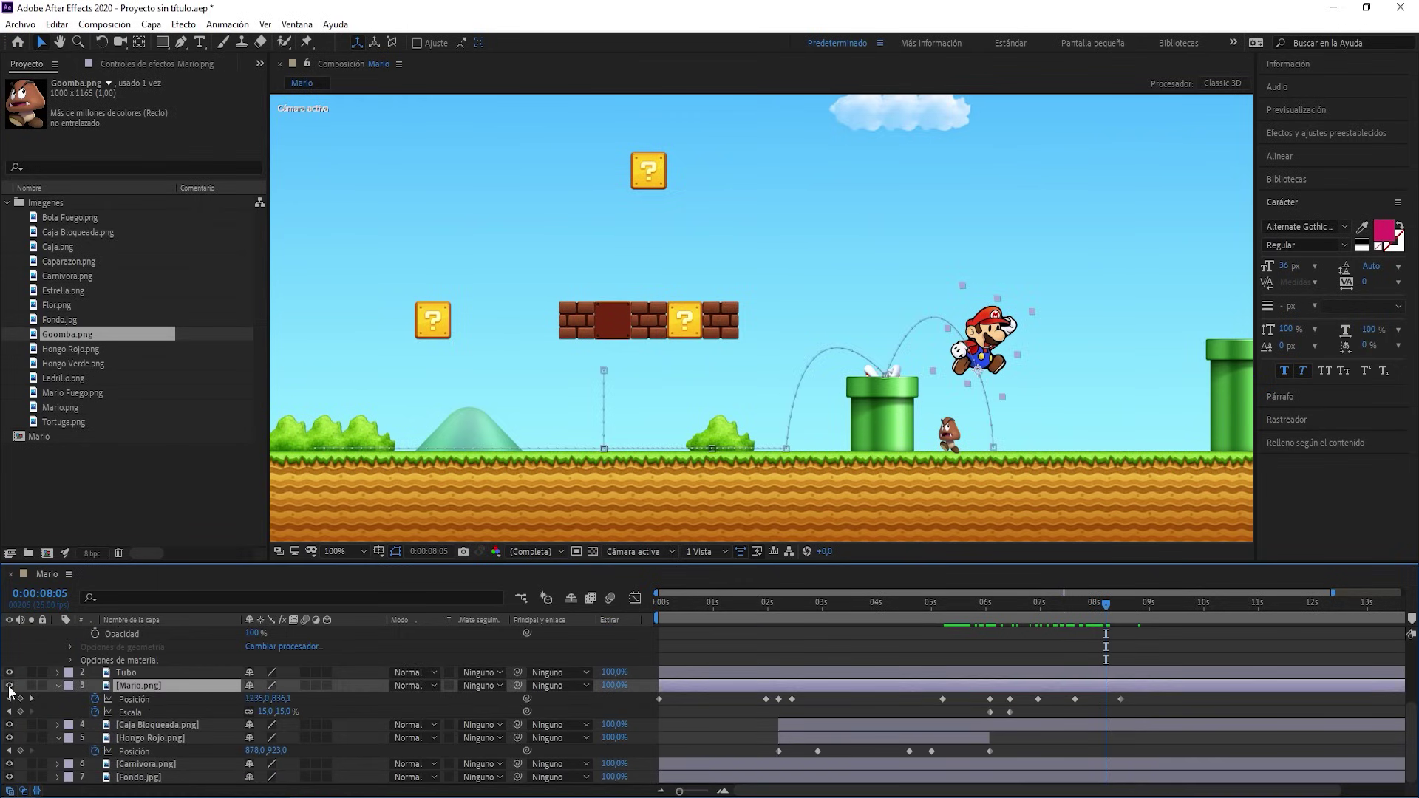
{"action": "left_click", "coordinate": [9, 685]}
{"action": "left_click_drag", "start_coordinate": [1412, 741], "coordinate": [1412, 676]}
{"action": "mouse_move", "coordinate": [1096, 620]}
{"action": "left_mouse_down"}
{"action": "mouse_move", "coordinate": [1106, 605]}
{"action": "mouse_move", "coordinate": [1169, 611]}
{"action": "mouse_move", "coordinate": [1117, 613]}
{"action": "left_mouse_up"}
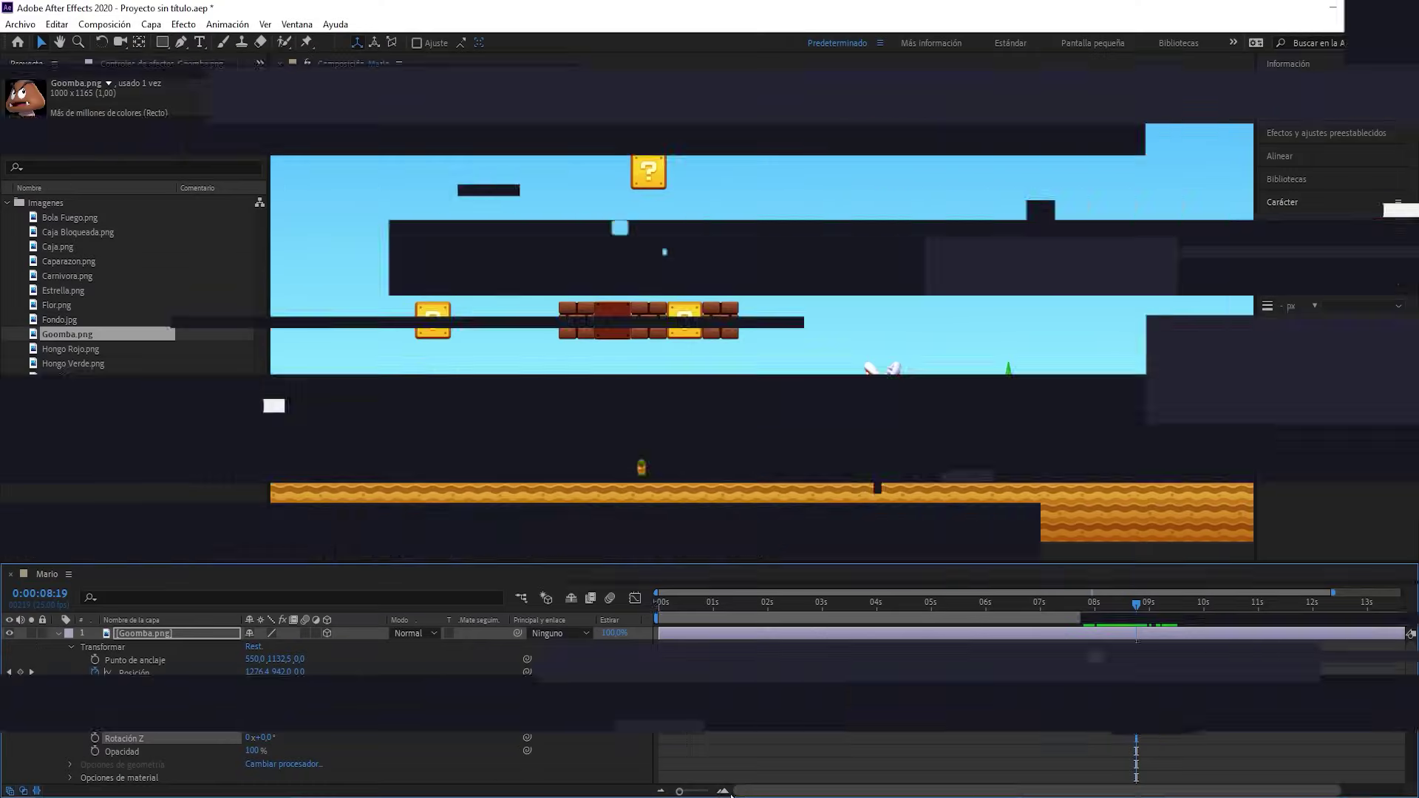
Delete Goomba.png's 180° Y Rotation keyframe at 0:00:08:20
{"action": "left_click", "coordinate": [725, 791]}
{"action": "left_click", "coordinate": [725, 791]}
{"action": "left_click", "coordinate": [725, 791]}
{"action": "left_click_drag", "start_coordinate": [1077, 705], "coordinate": [1182, 736]}
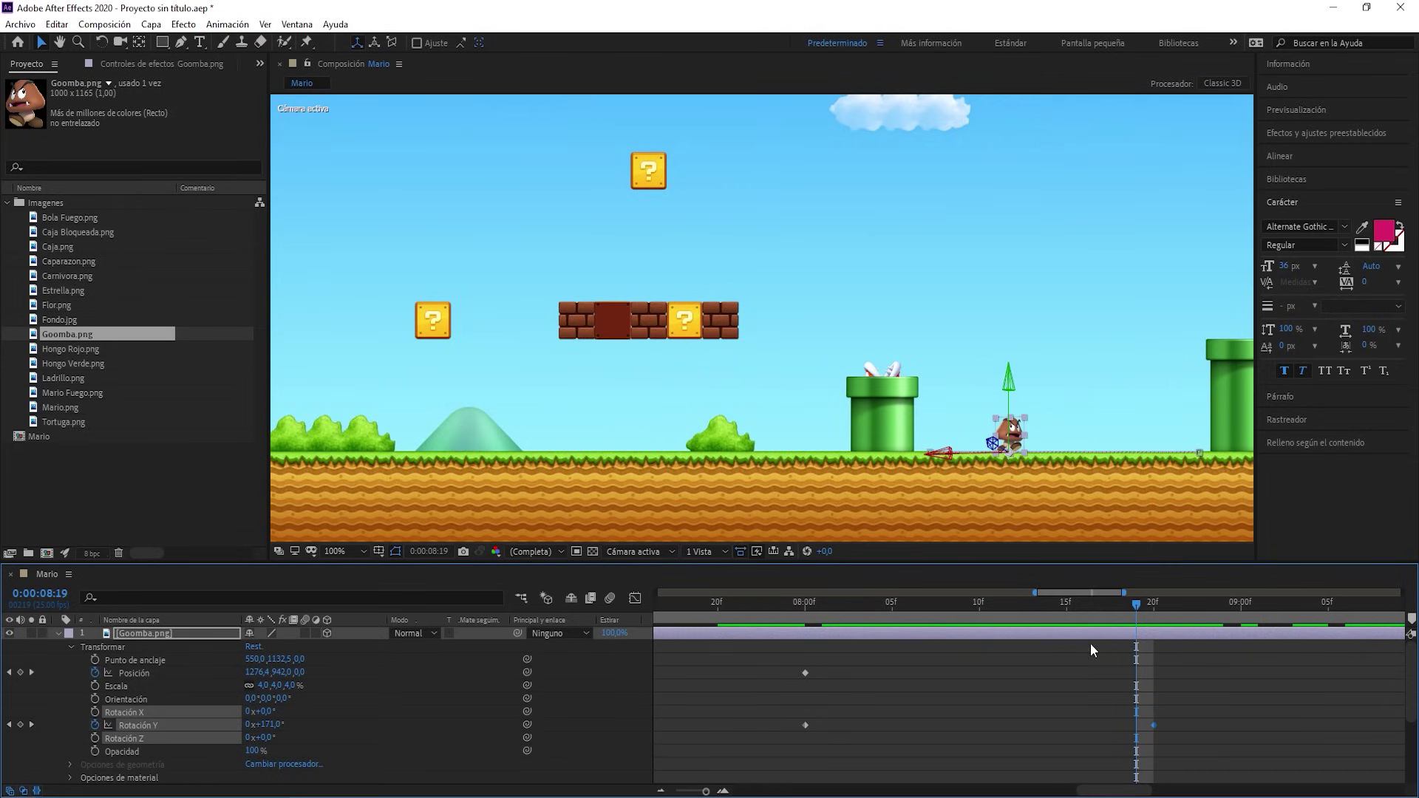
{"action": "left_click", "coordinate": [1145, 611]}
{"action": "left_click_drag", "start_coordinate": [1088, 690], "coordinate": [1178, 740]}
{"action": "left_click_drag", "start_coordinate": [833, 702], "coordinate": [973, 724]}
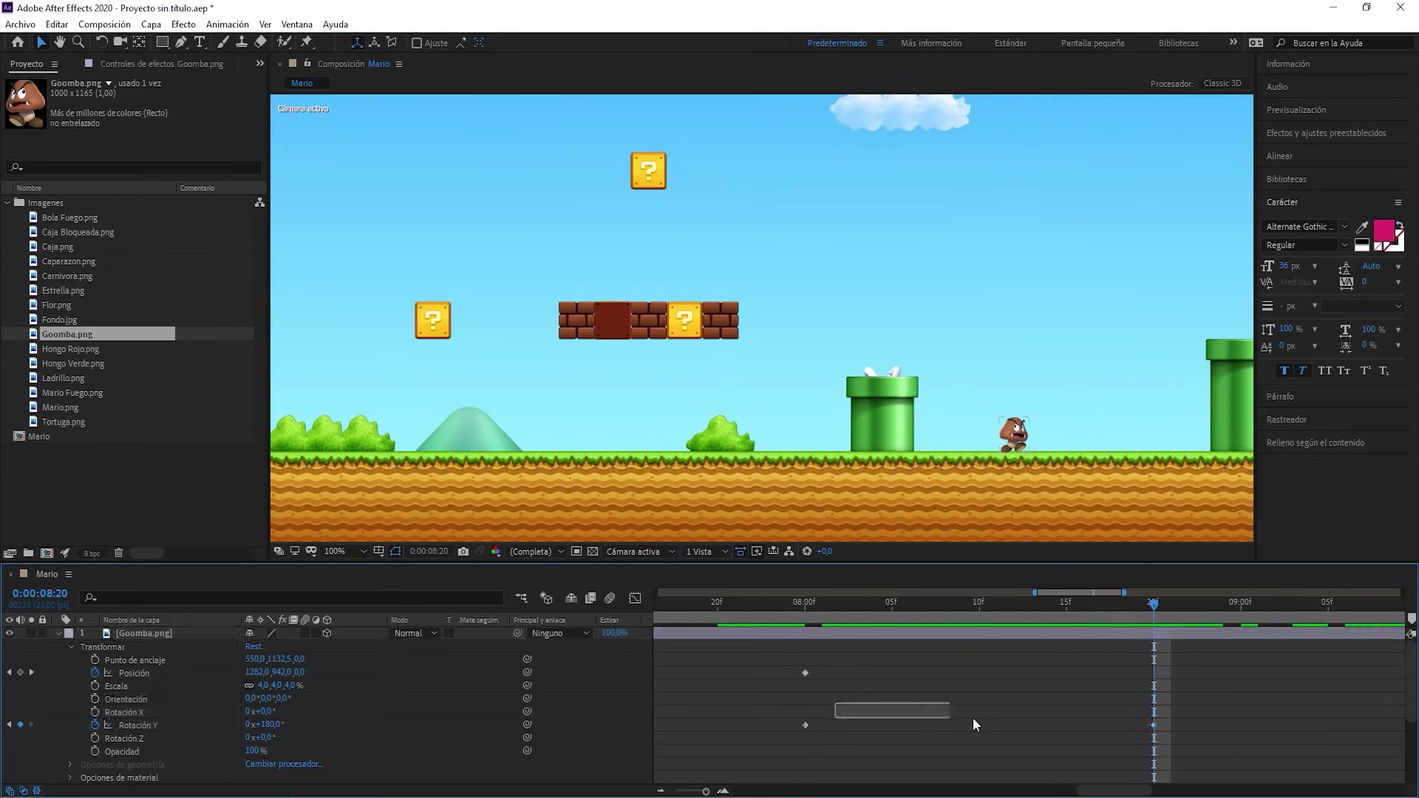
{"action": "left_click", "coordinate": [1152, 725]}
{"action": "key", "text": "Delete"}
Keyframe Goomba.png's Y Rotation at 180° at 0:00:08:01, one frame after its 0:00:08:00 keyframe
{"action": "left_click_drag", "start_coordinate": [858, 601], "coordinate": [808, 614]}
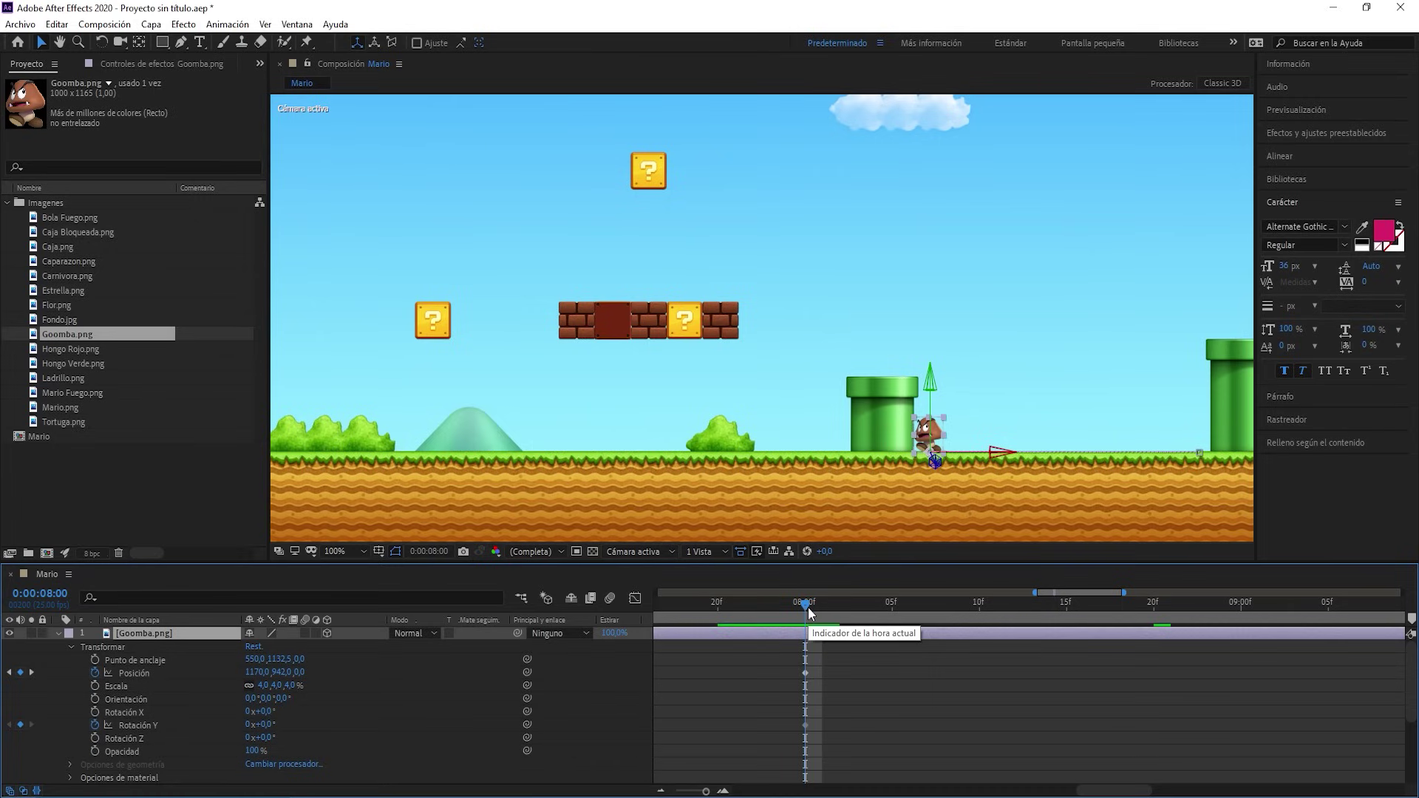
{"action": "left_click", "coordinate": [723, 791]}
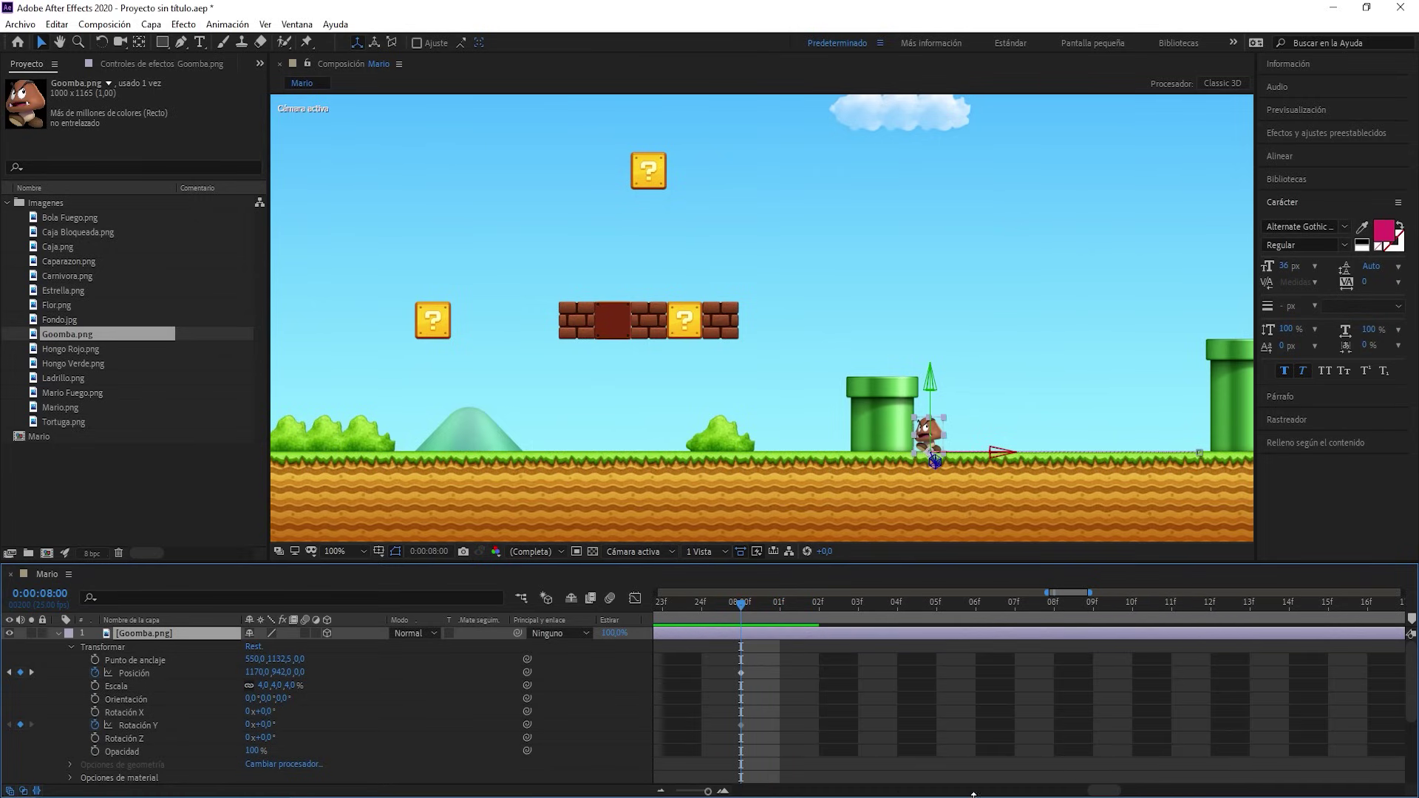
{"action": "left_click_drag", "start_coordinate": [1096, 795], "coordinate": [1090, 795]}
{"action": "left_click_drag", "start_coordinate": [889, 604], "coordinate": [904, 606]}
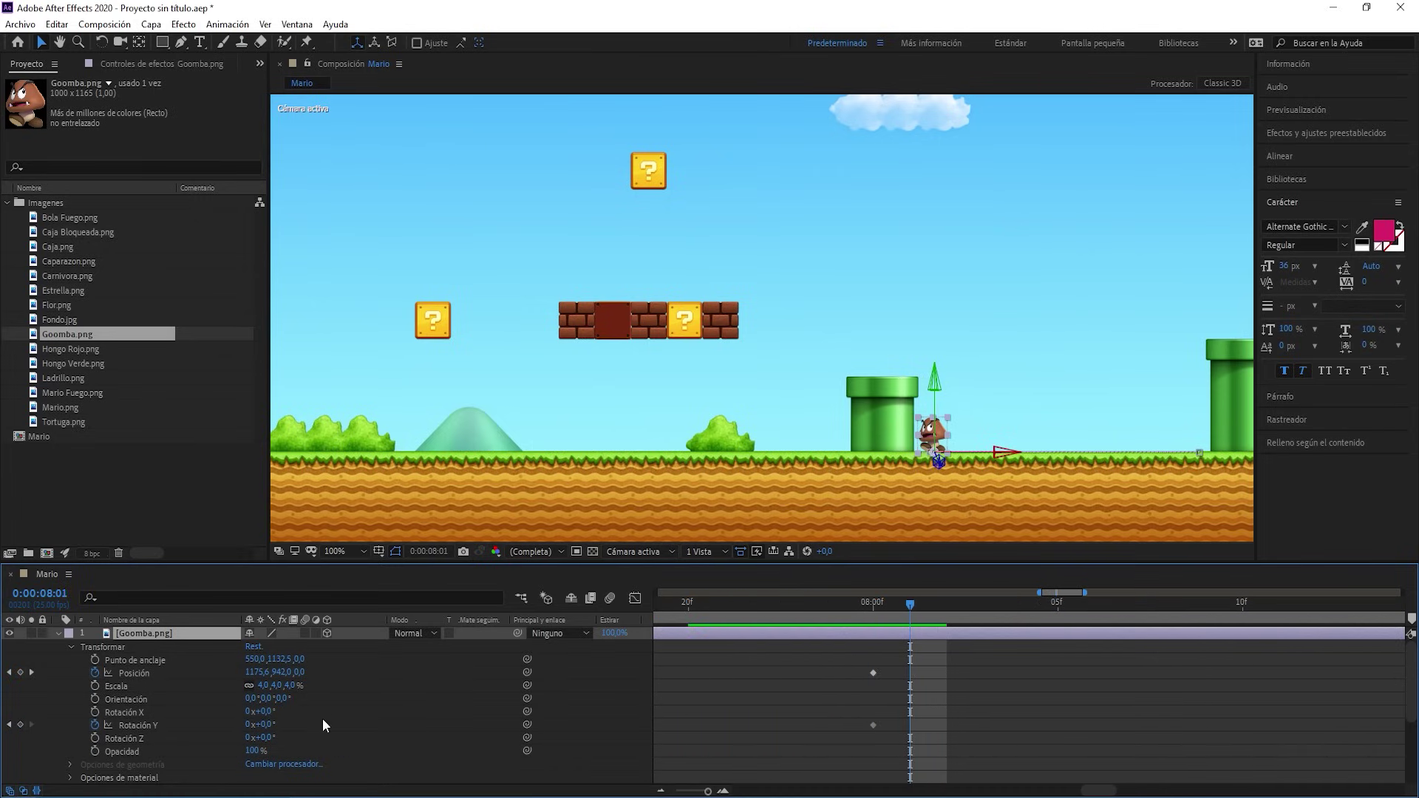
{"action": "type", "text": "180"}
{"action": "key", "text": "Return"}
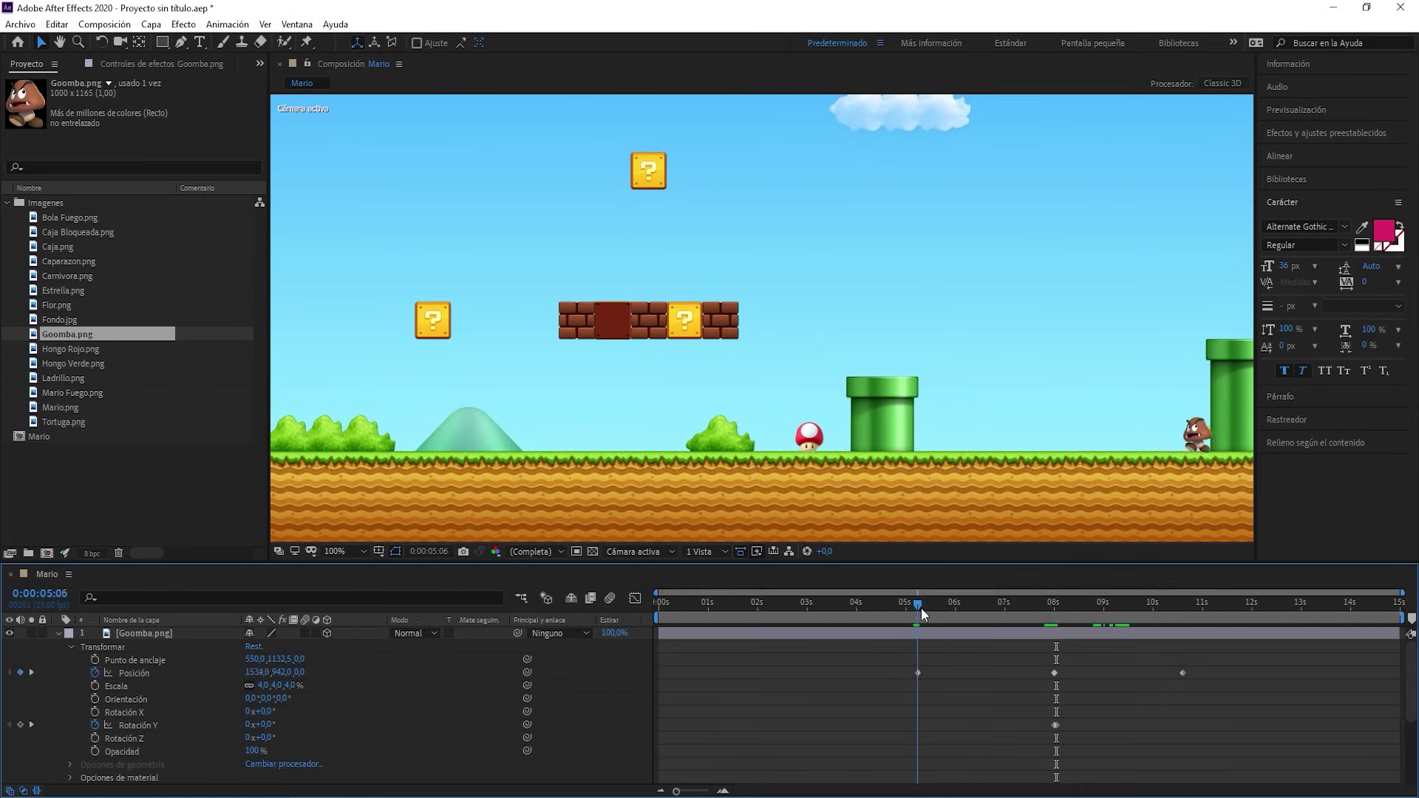
Review the Goomba's walk from 0:00:05:06 and go to its last position keyframe at 0:00:10:15
{"action": "left_click_drag", "start_coordinate": [921, 608], "coordinate": [1042, 634]}
{"action": "key", "text": "k"}
{"action": "key", "text": "k"}
{"action": "key", "text": "k"}
Copy the Goomba's 180° Y Rotation keyframe to 0:00:10:15, turn it back at 0:00:10:16, and scrub through the walk
{"action": "left_click", "coordinate": [722, 791]}
{"action": "left_click", "coordinate": [723, 790]}
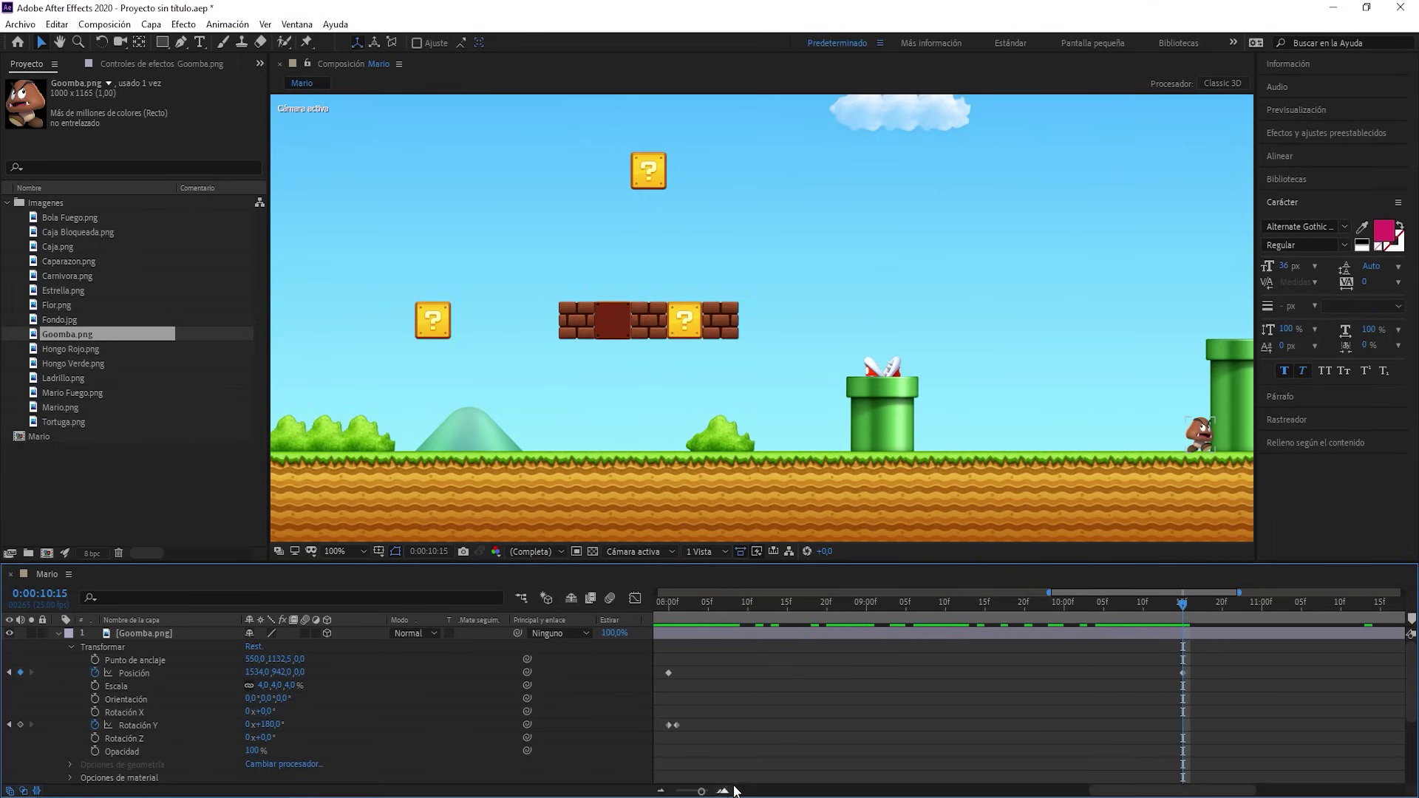
{"action": "left_click_drag", "start_coordinate": [976, 684], "coordinate": [674, 733]}
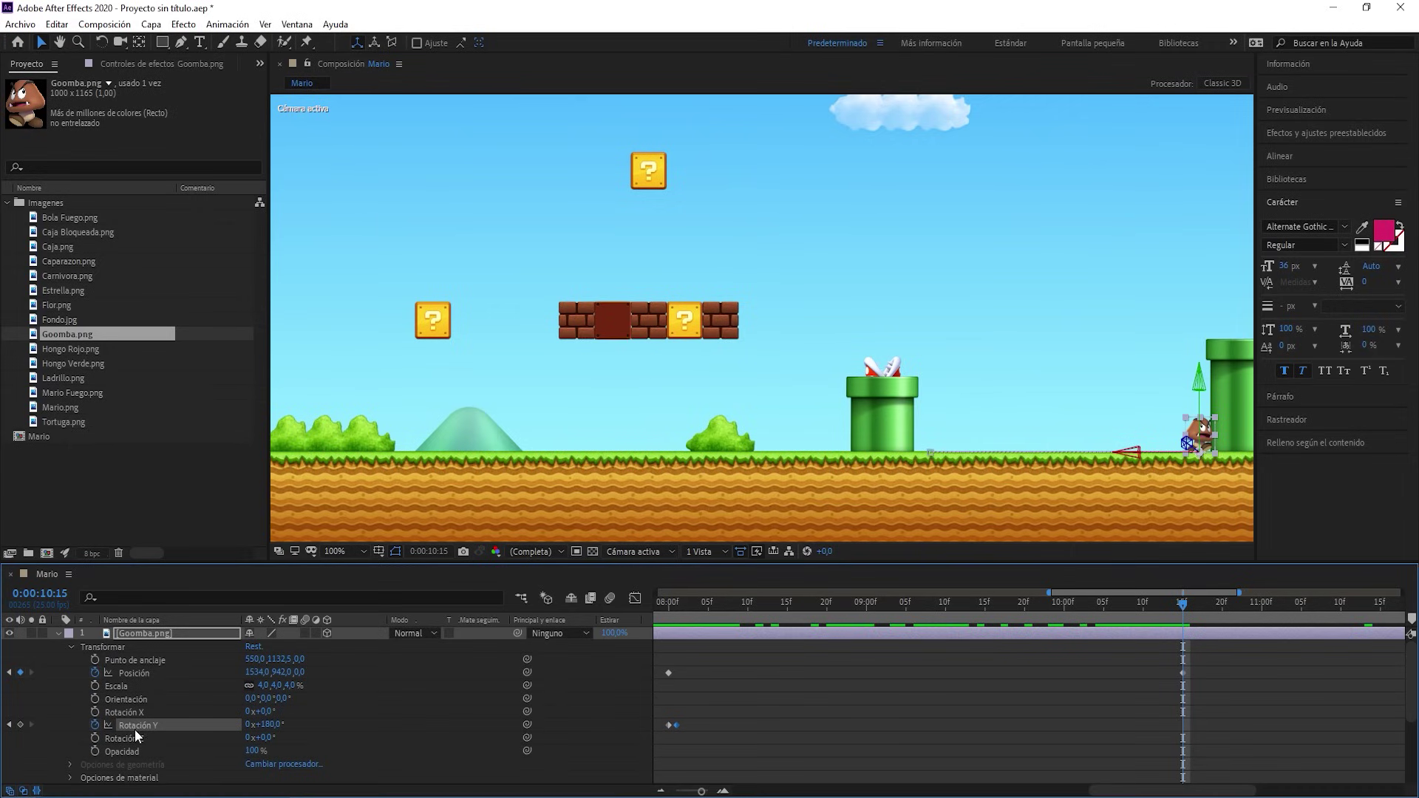
{"action": "left_click_drag", "start_coordinate": [1183, 608], "coordinate": [1190, 608]}
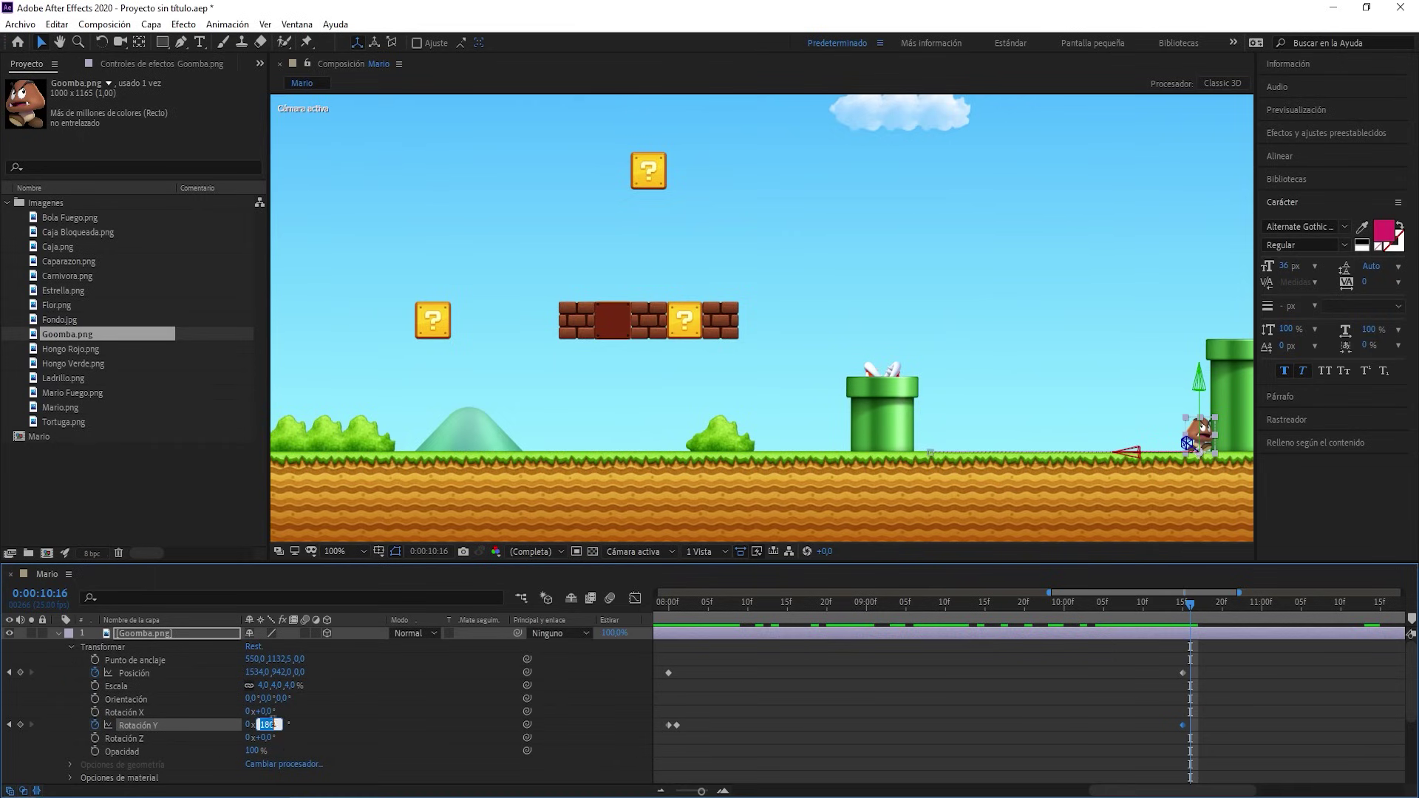
{"action": "key", "text": "Return"}
{"action": "left_click_drag", "start_coordinate": [1190, 606], "coordinate": [1207, 616]}
{"action": "left_click_drag", "start_coordinate": [909, 606], "coordinate": [1203, 639]}
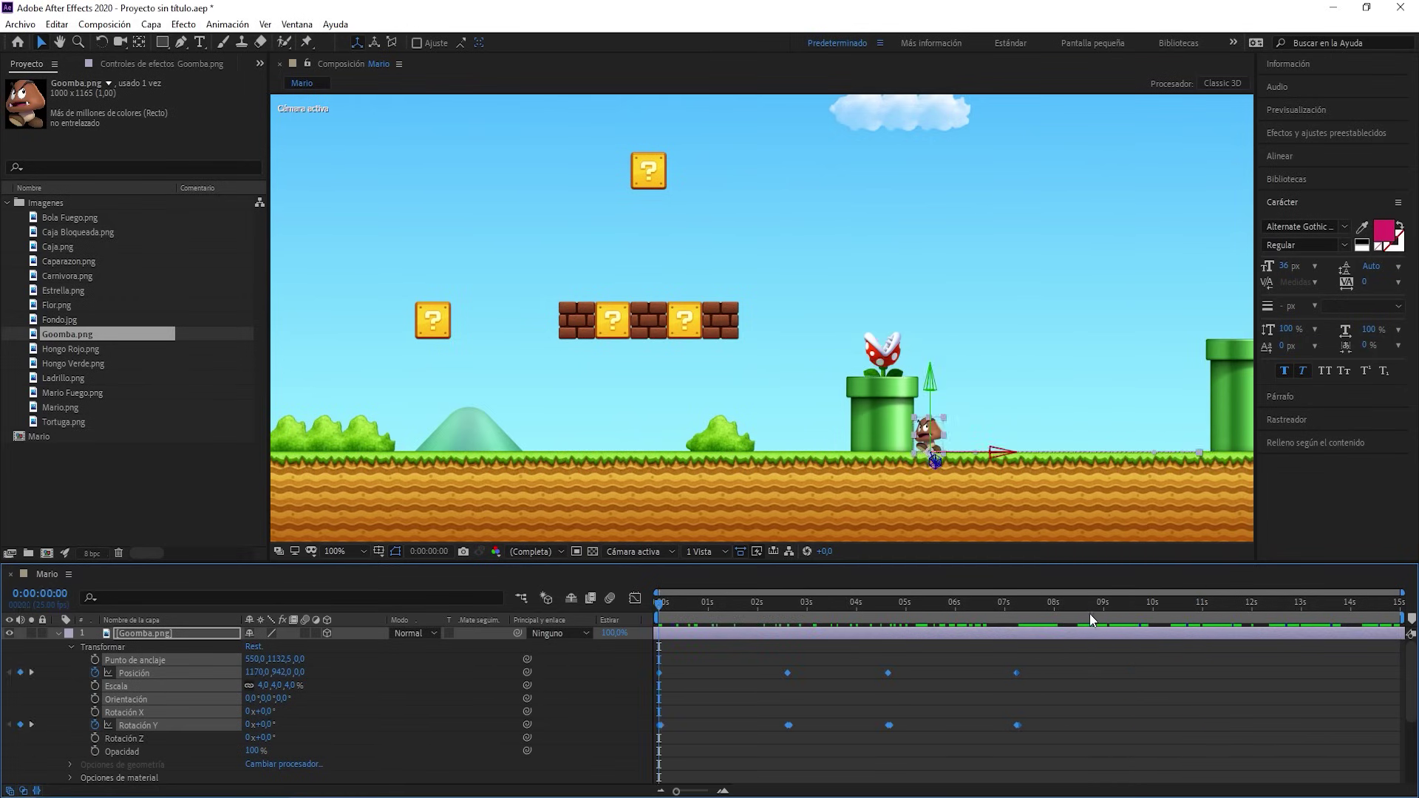
Paste the Goomba's copied Position and Y Rotation keyframes at about 0:00:09:03 and return to the composition's start
{"action": "left_click_drag", "start_coordinate": [1089, 614], "coordinate": [1107, 611]}
{"action": "key", "text": "ctrl+v"}
{"action": "key", "text": "Home"}
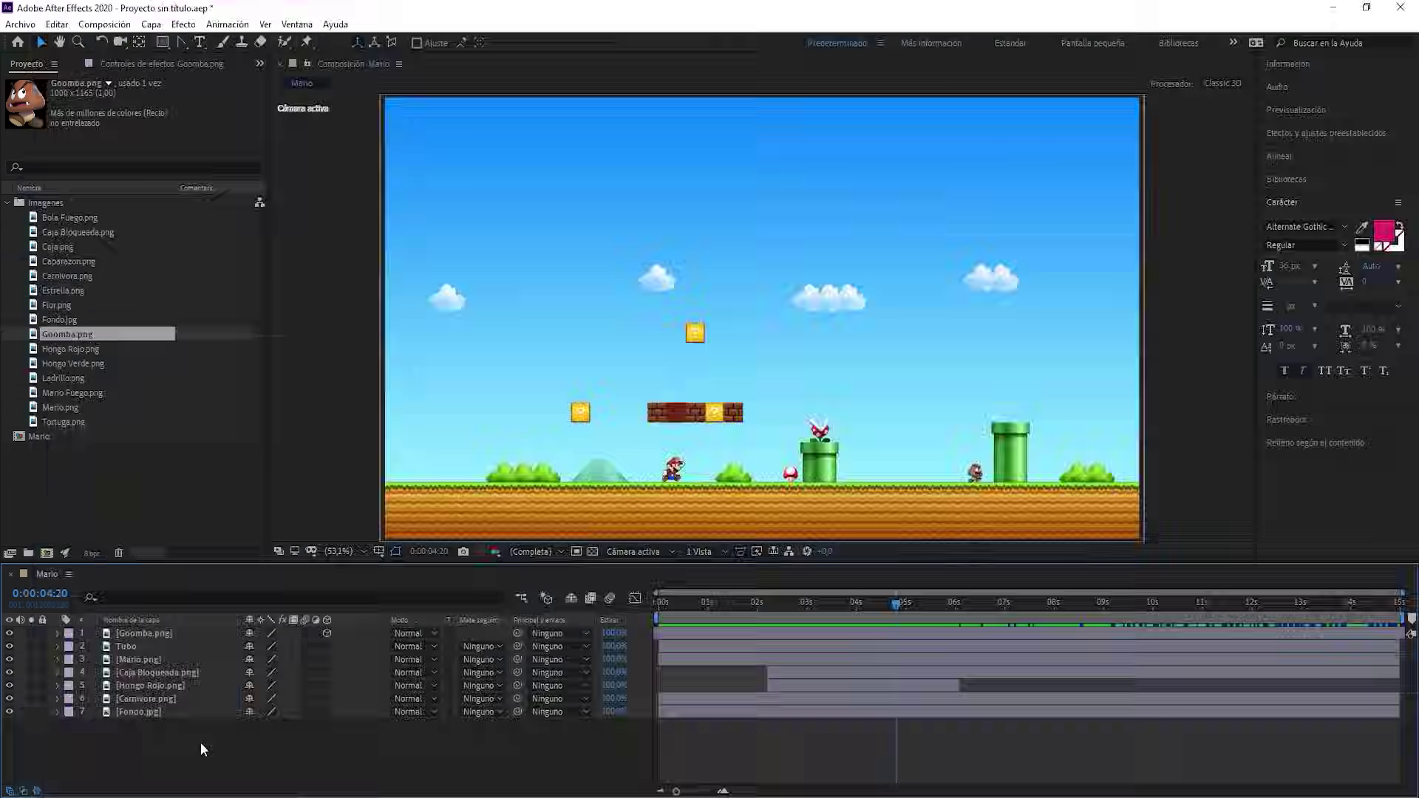
Add a horizontal text layer reading #AFTEREFFECTSBRACH in the upper sky
{"action": "left_click", "coordinate": [200, 42]}
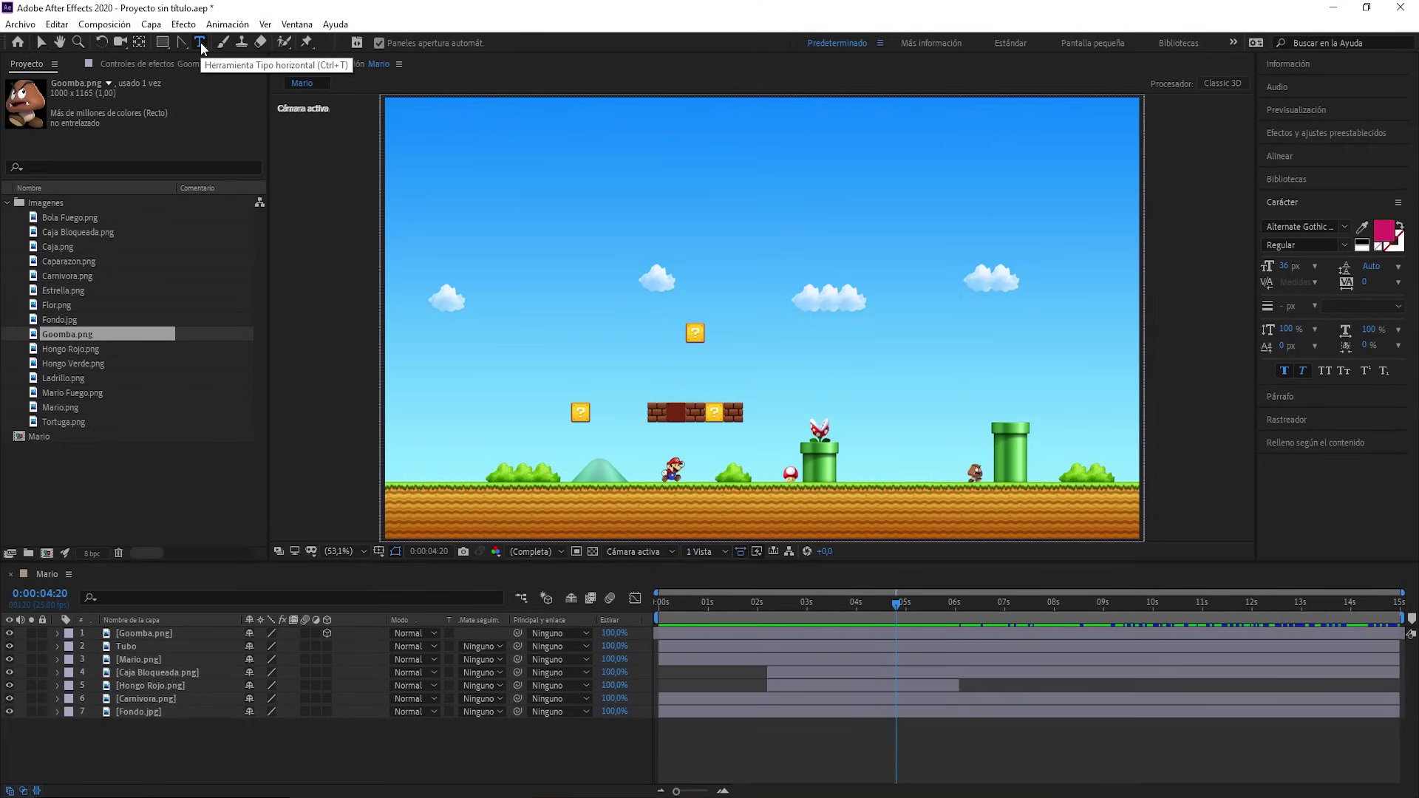
{"action": "left_click", "coordinate": [640, 223]}
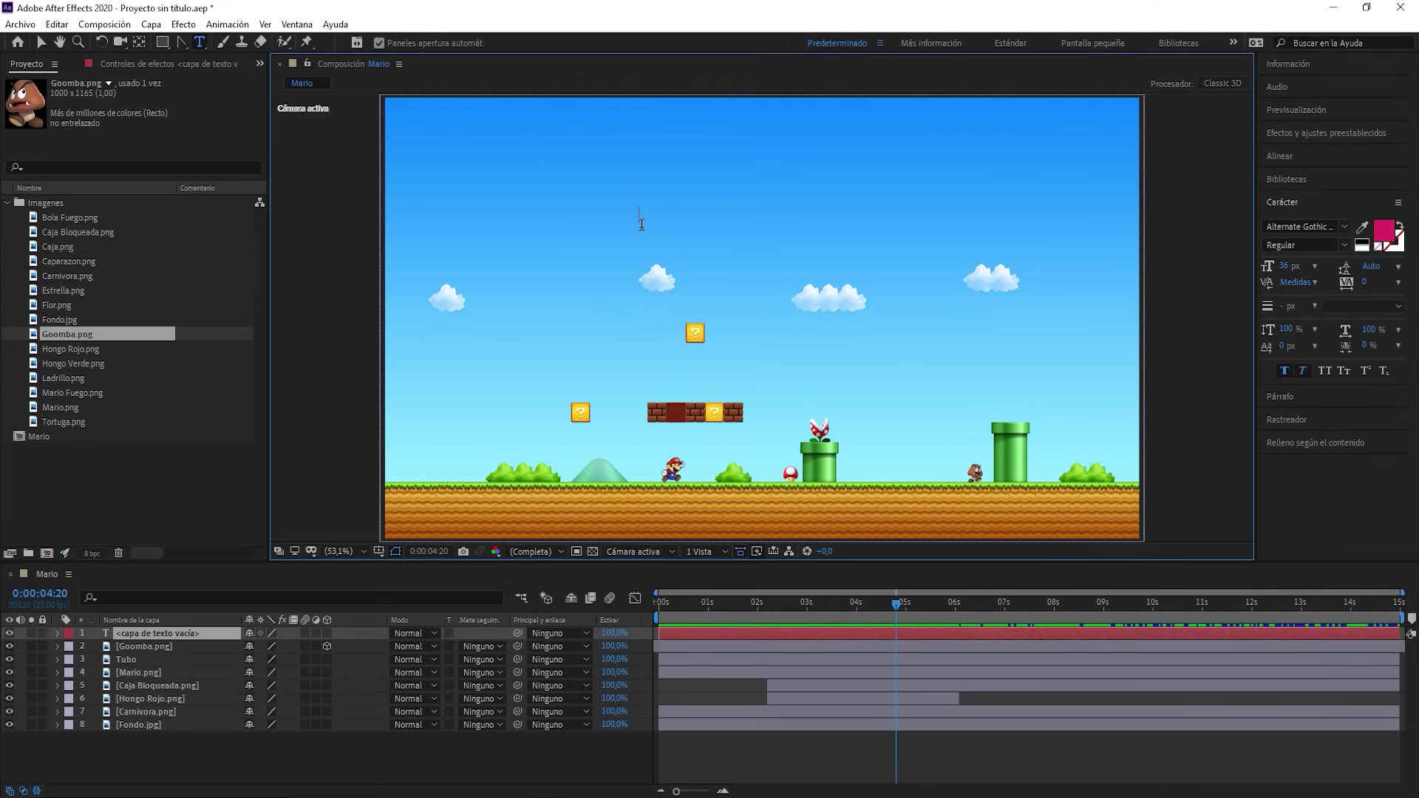
{"action": "type", "text": "#AFTEREFFEC"}
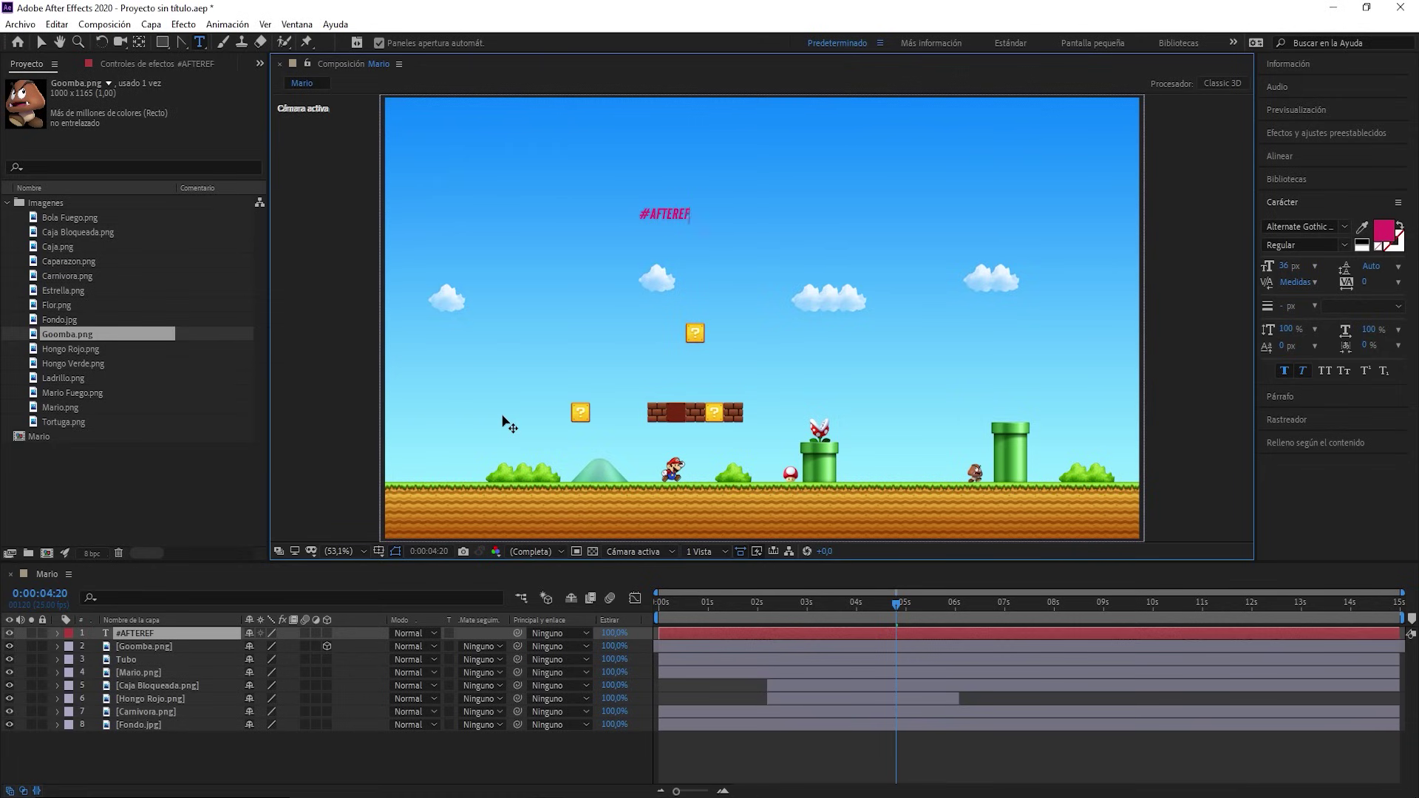
{"action": "type", "text": "TSBRACH"}
{"action": "left_click", "coordinate": [567, 627]}
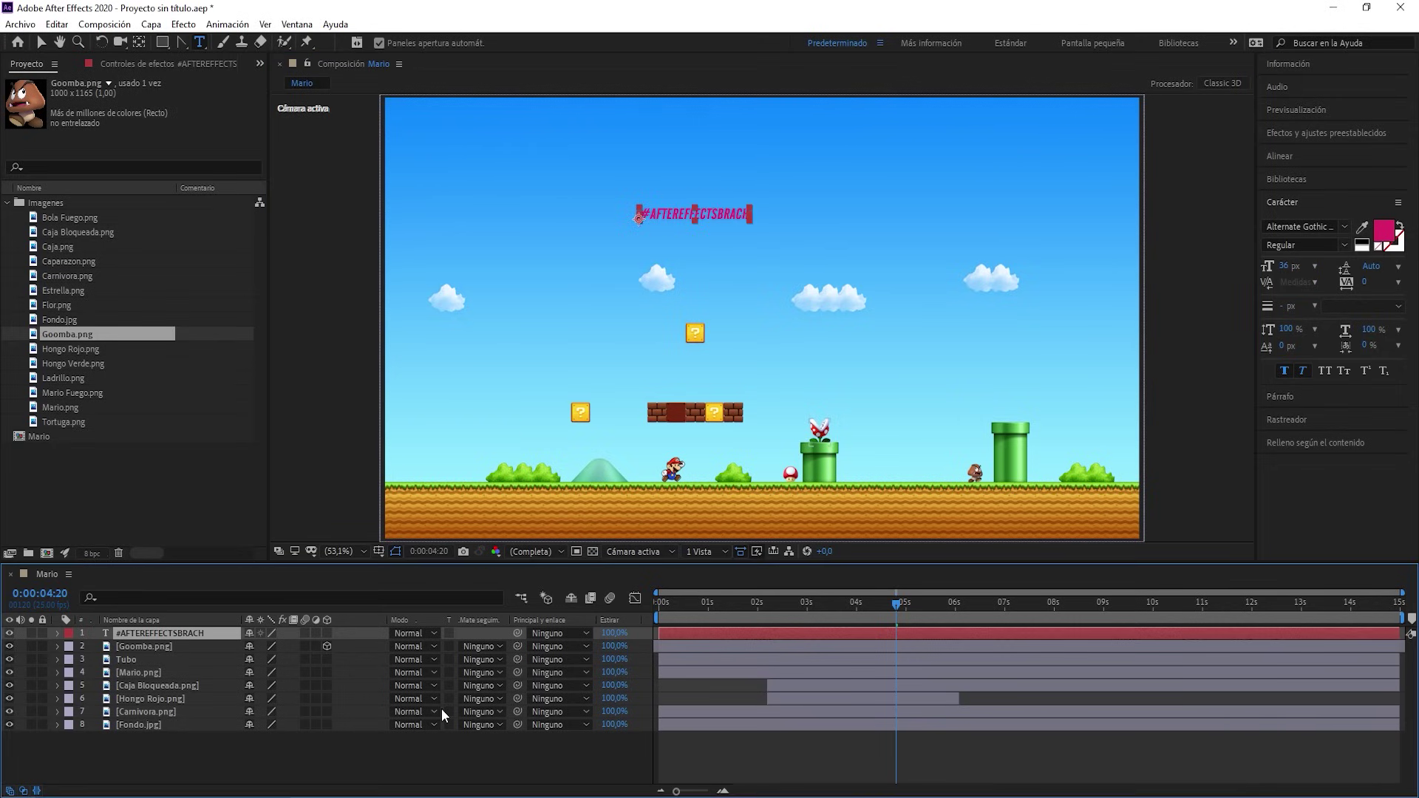
Set the #AFTEREFFECTSBRACH text's font size to 93 px and position it above the clouds
{"action": "key", "text": "v"}
{"action": "left_click_drag", "start_coordinate": [733, 218], "coordinate": [796, 184]}
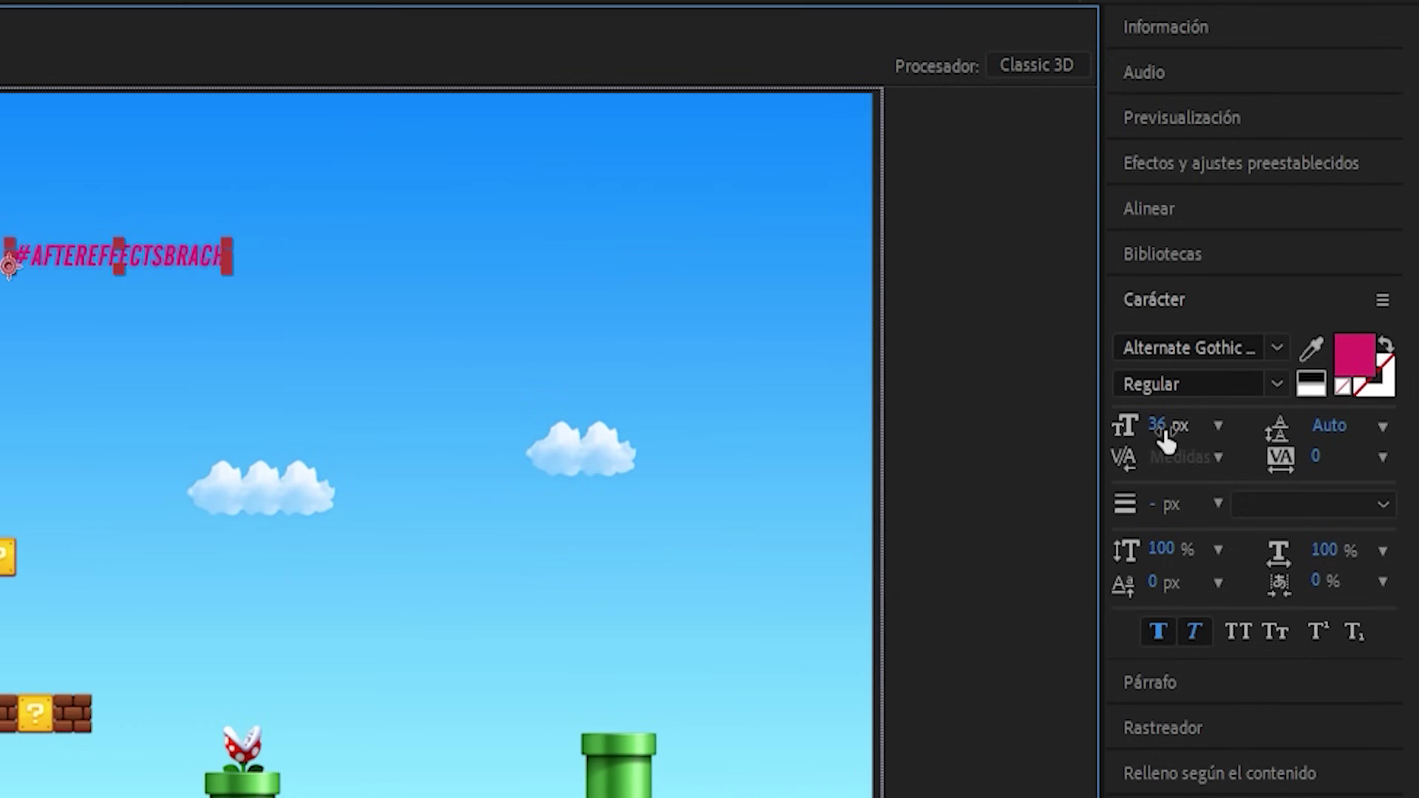
{"action": "left_click", "coordinate": [1168, 308]}
{"action": "left_click_drag", "start_coordinate": [1158, 427], "coordinate": [1320, 427]}
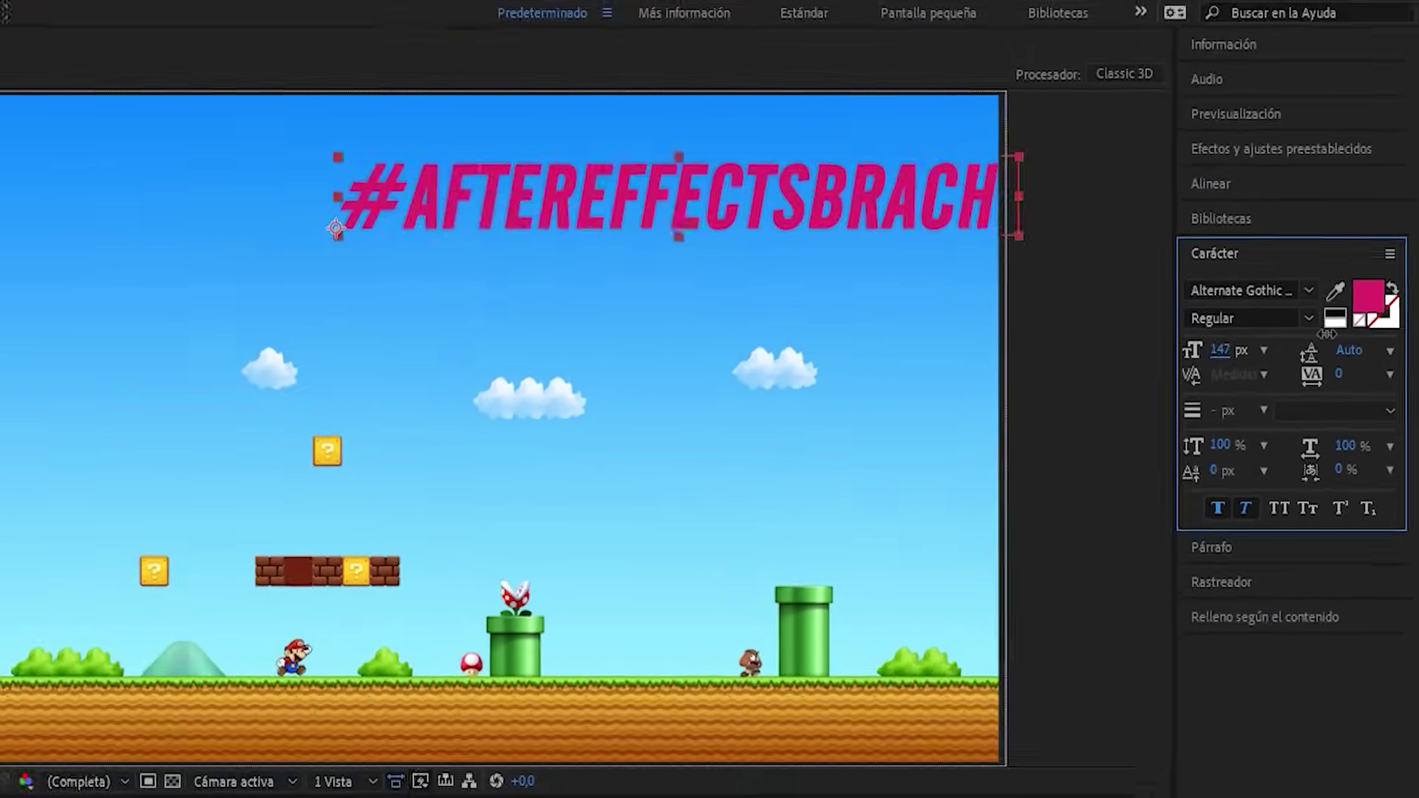
{"action": "left_click_drag", "start_coordinate": [560, 232], "coordinate": [328, 271]}
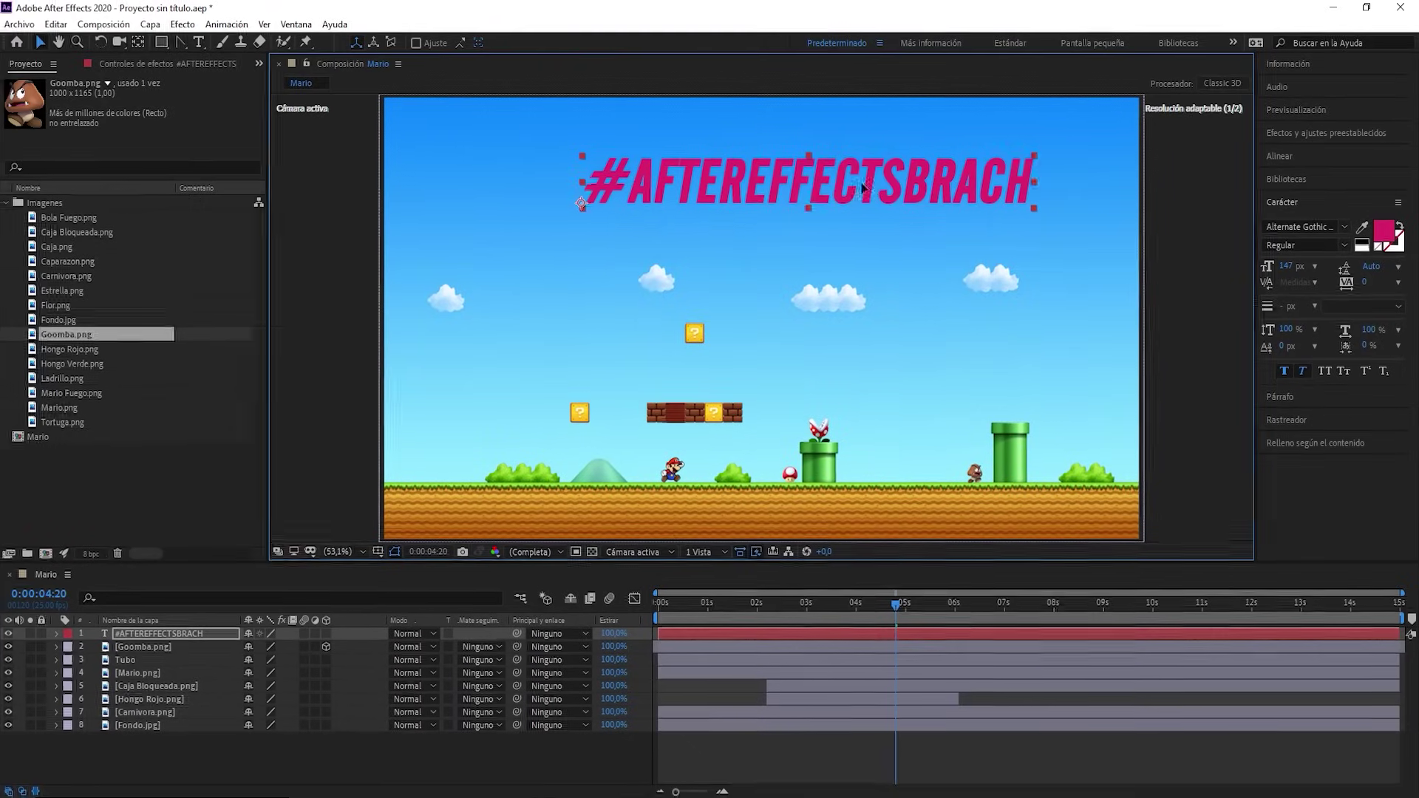
{"action": "left_click_drag", "start_coordinate": [862, 187], "coordinate": [846, 186]}
{"action": "left_click_drag", "start_coordinate": [1287, 266], "coordinate": [1247, 268]}
{"action": "left_click_drag", "start_coordinate": [810, 197], "coordinate": [828, 191]}
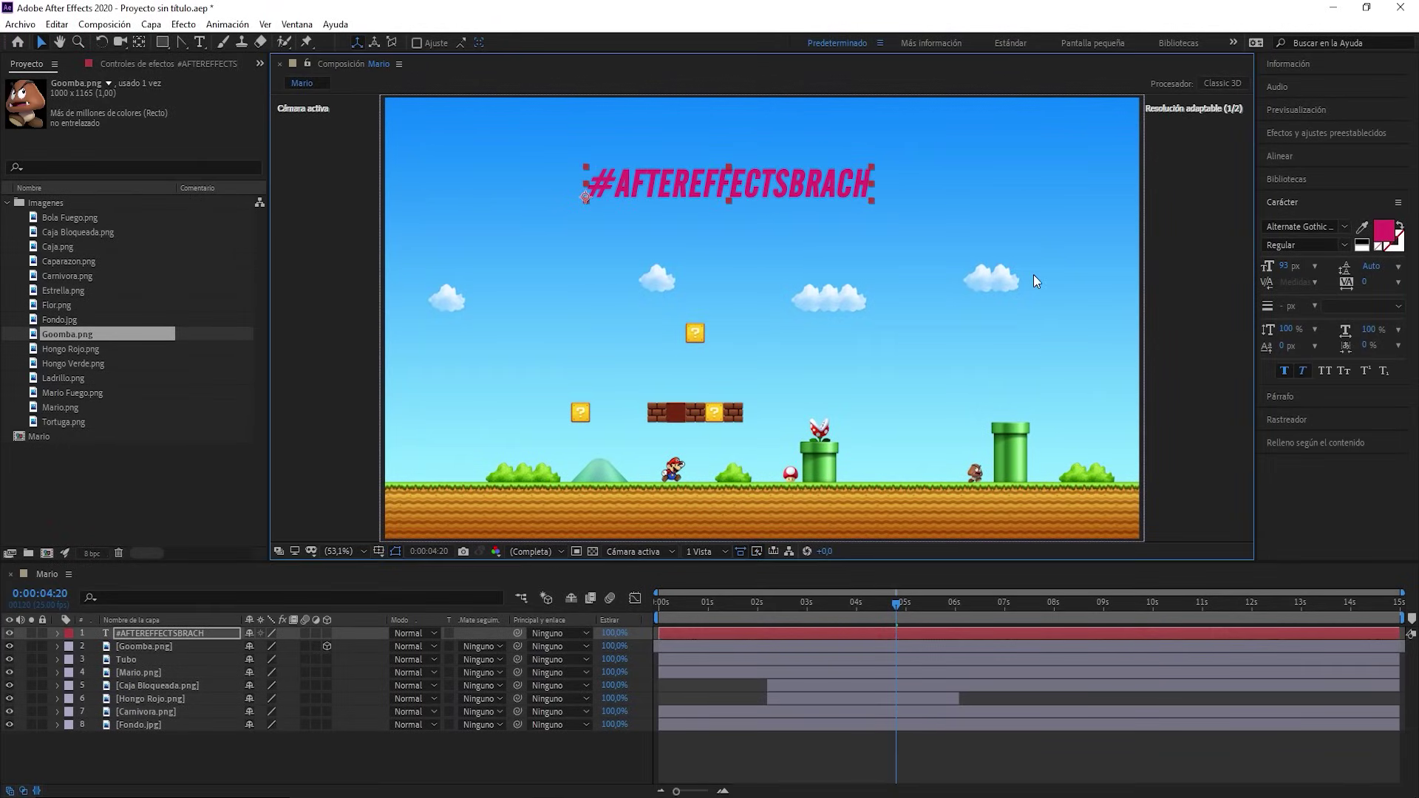
Centre-align the title's paragraph and move the text back to the middle of the upper sky
{"action": "left_click", "coordinate": [1298, 397]}
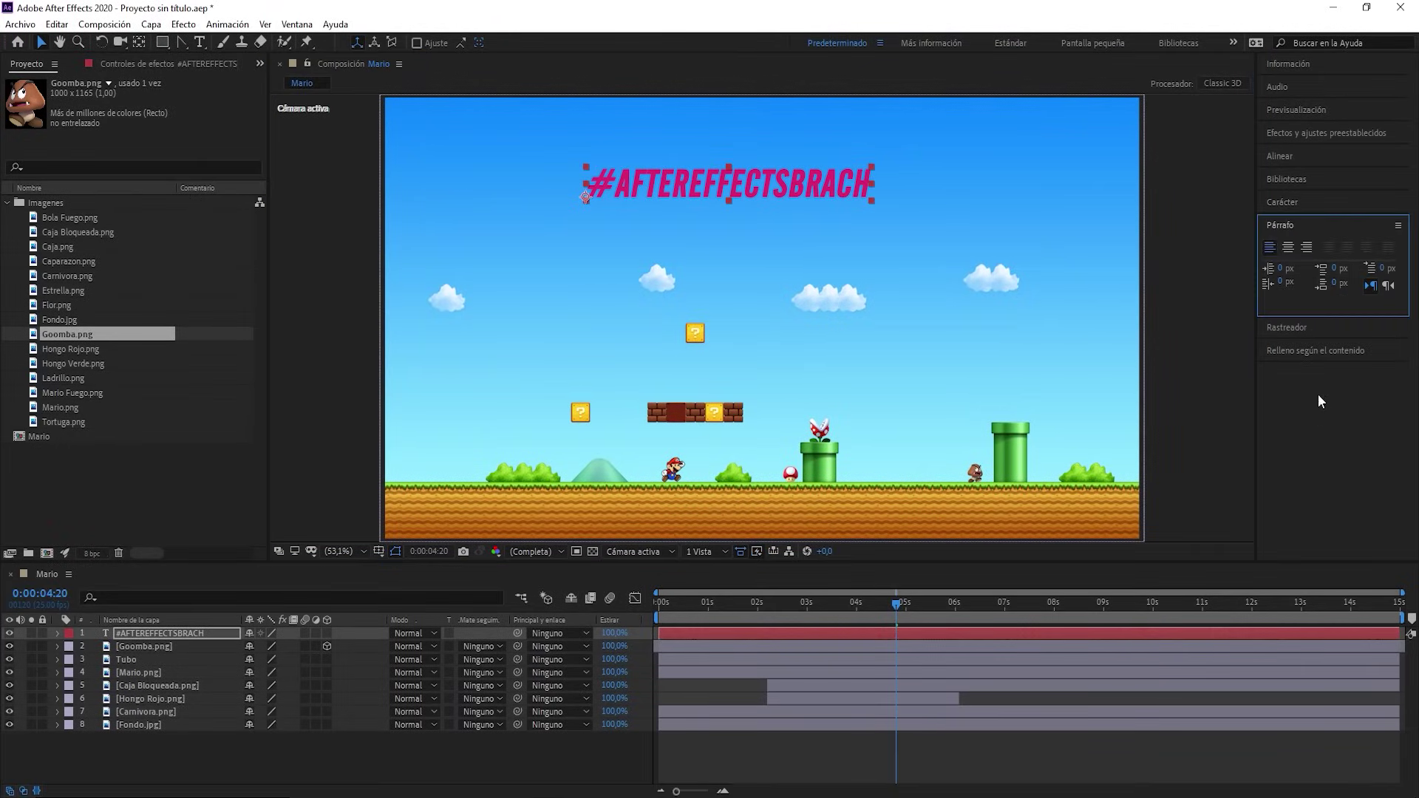
{"action": "left_click", "coordinate": [1288, 248]}
{"action": "left_click_drag", "start_coordinate": [703, 200], "coordinate": [812, 195]}
Set the title's fill colour to white and adjust its position in the sky
{"action": "left_click", "coordinate": [1293, 207]}
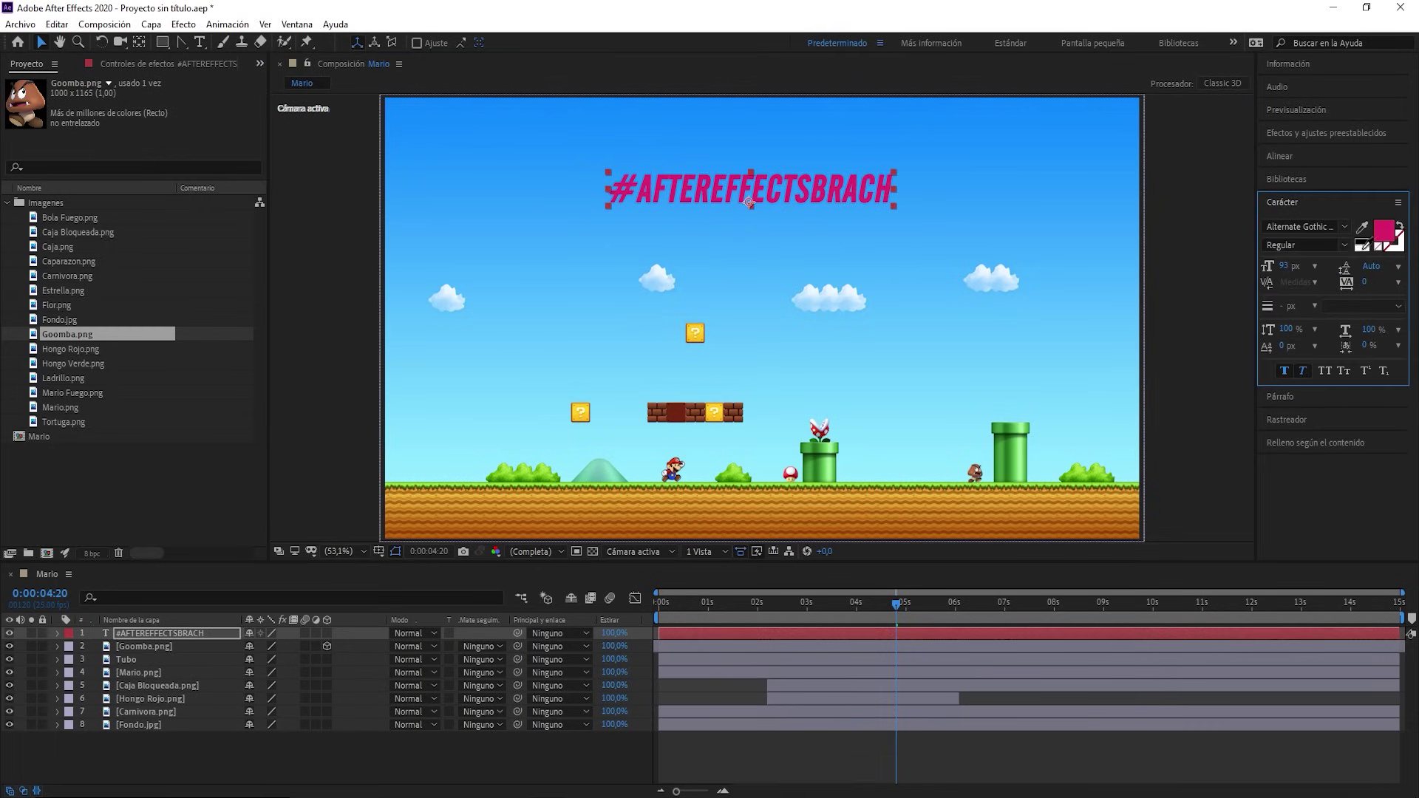
{"action": "left_click", "coordinate": [1362, 249]}
{"action": "left_click_drag", "start_coordinate": [816, 199], "coordinate": [806, 195]}
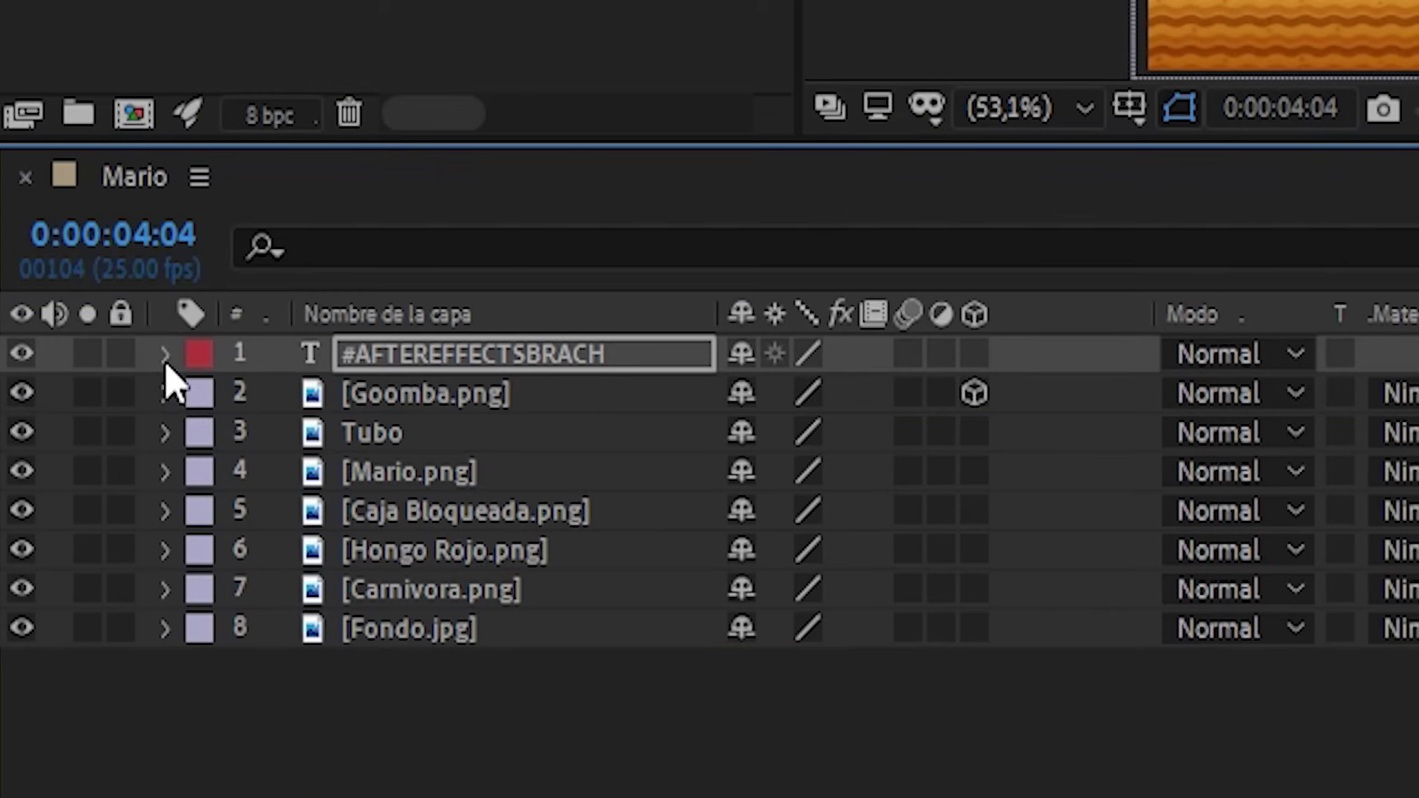
Expand the #AFTEREFFECTSBRACH layer and examine its Texto and Transformar property groups
{"action": "left_click", "coordinate": [57, 634]}
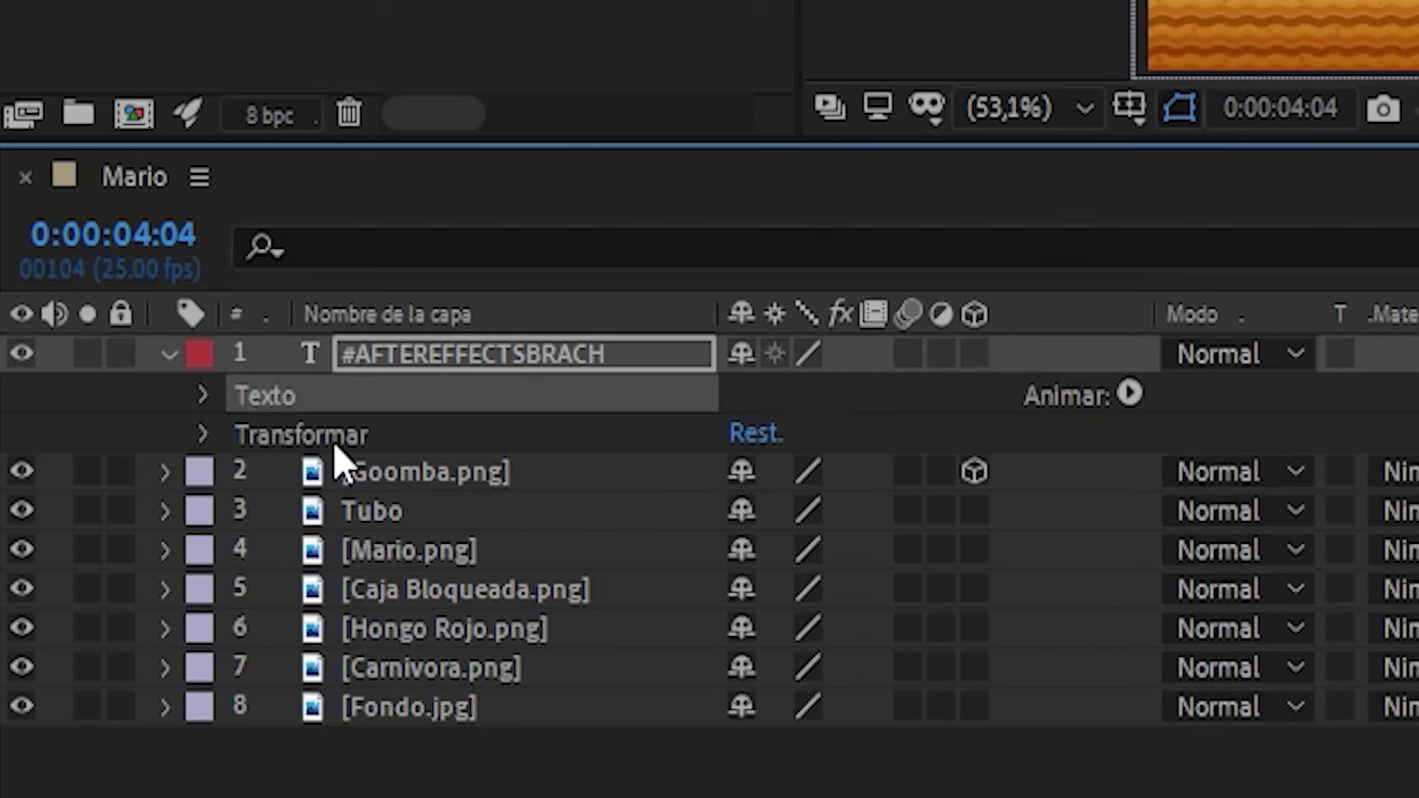
{"action": "left_click", "coordinate": [330, 443]}
{"action": "left_click", "coordinate": [290, 414]}
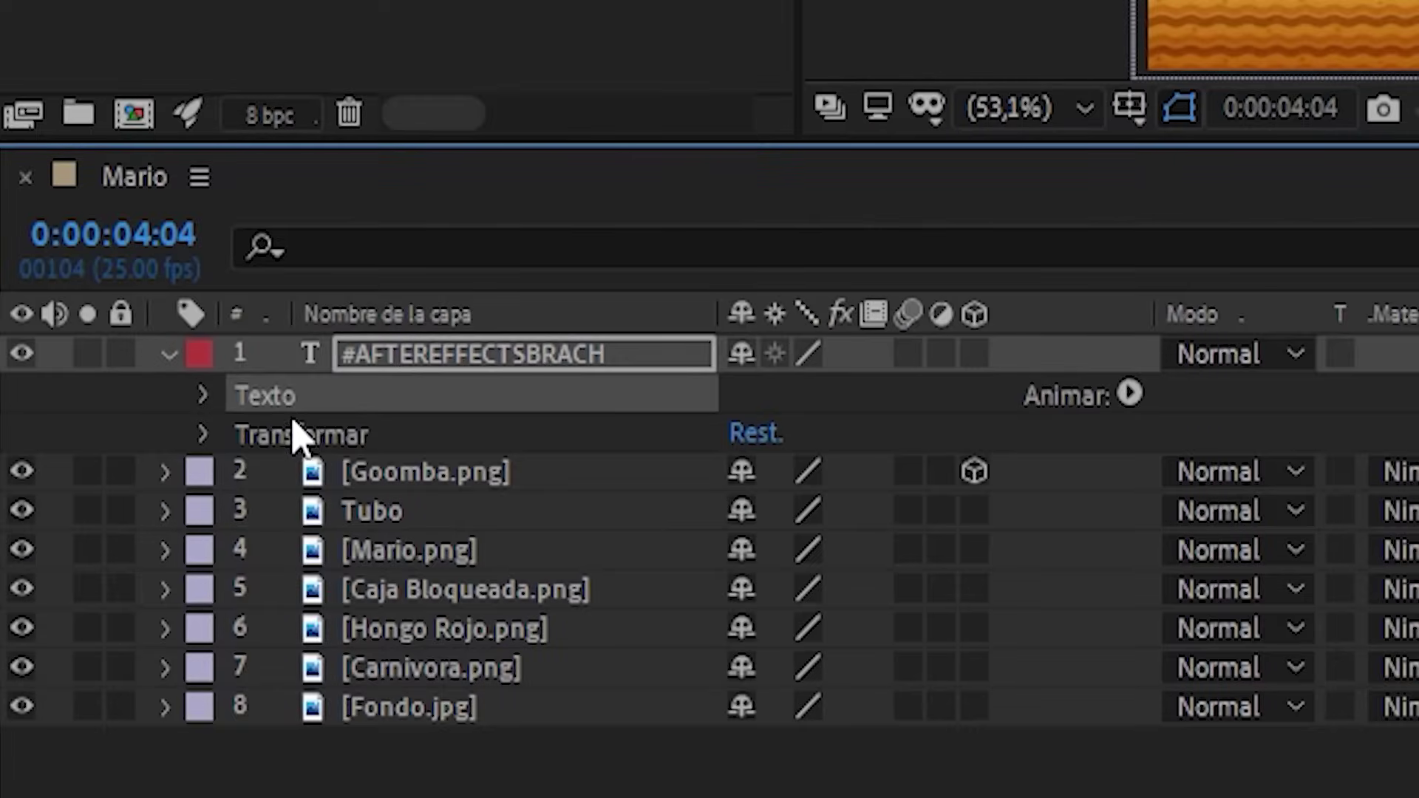
{"action": "left_click", "coordinate": [269, 435]}
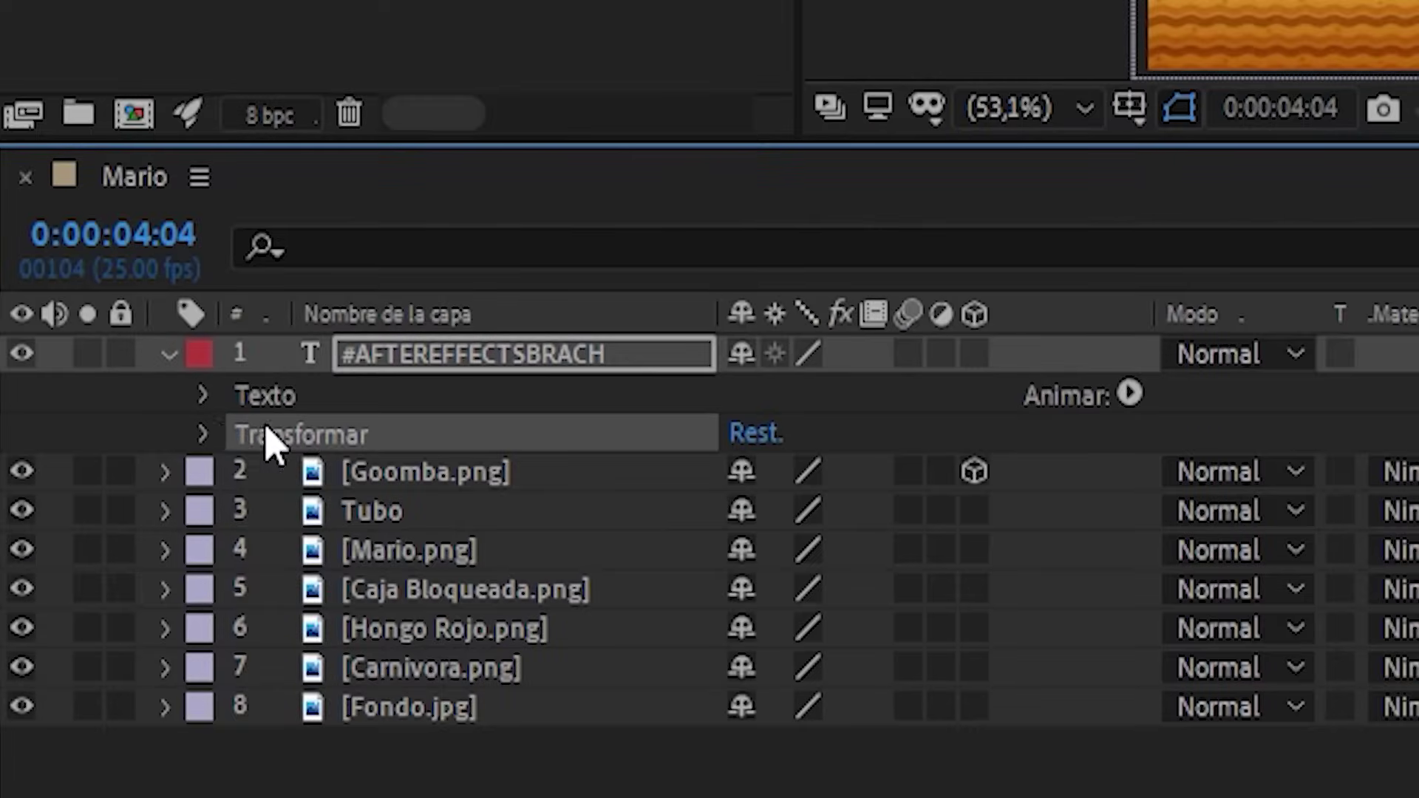
{"action": "left_click", "coordinate": [204, 435]}
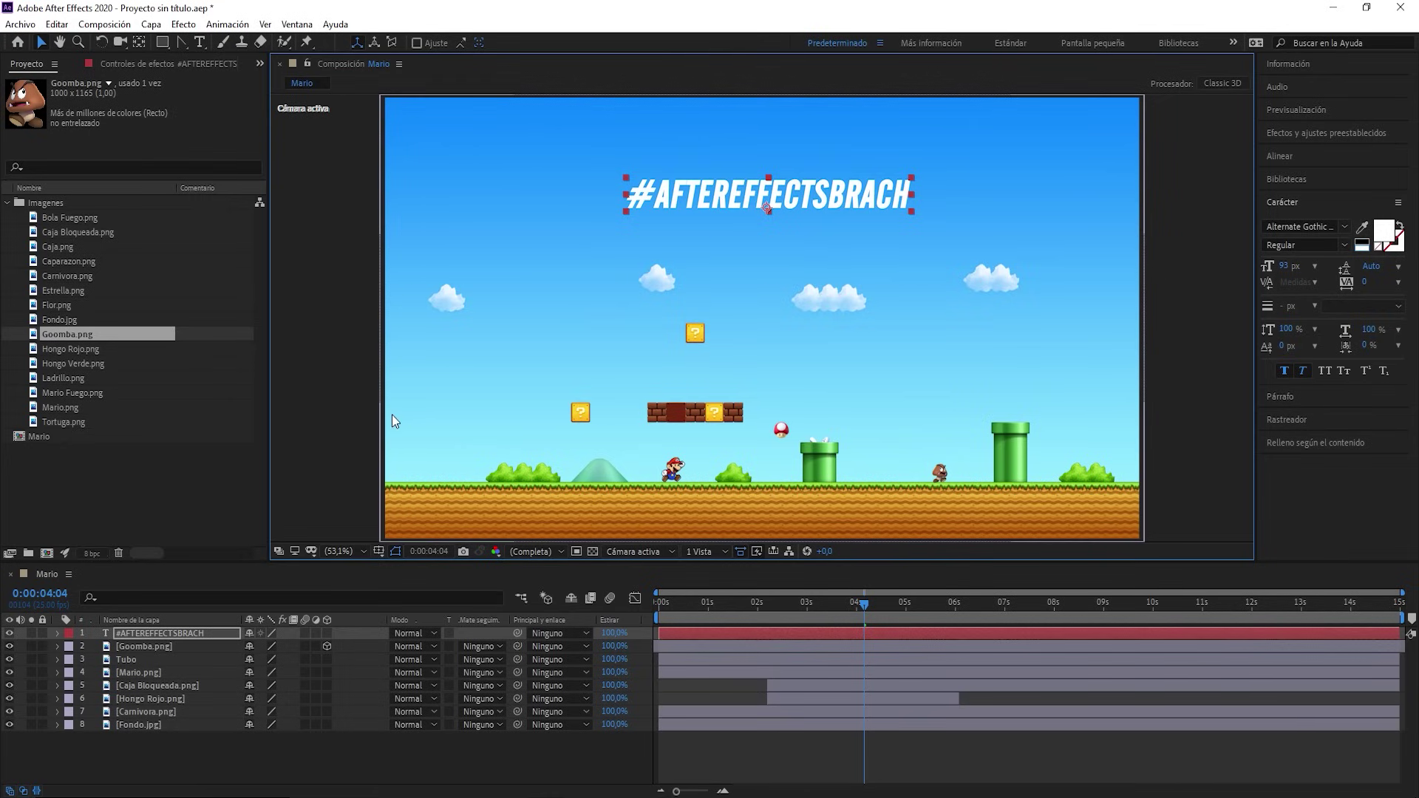
Apply the Sombra paralela effect from the Perspectiva category to the #AFTEREFFECTSBRACH layer
{"action": "left_click", "coordinate": [184, 25]}
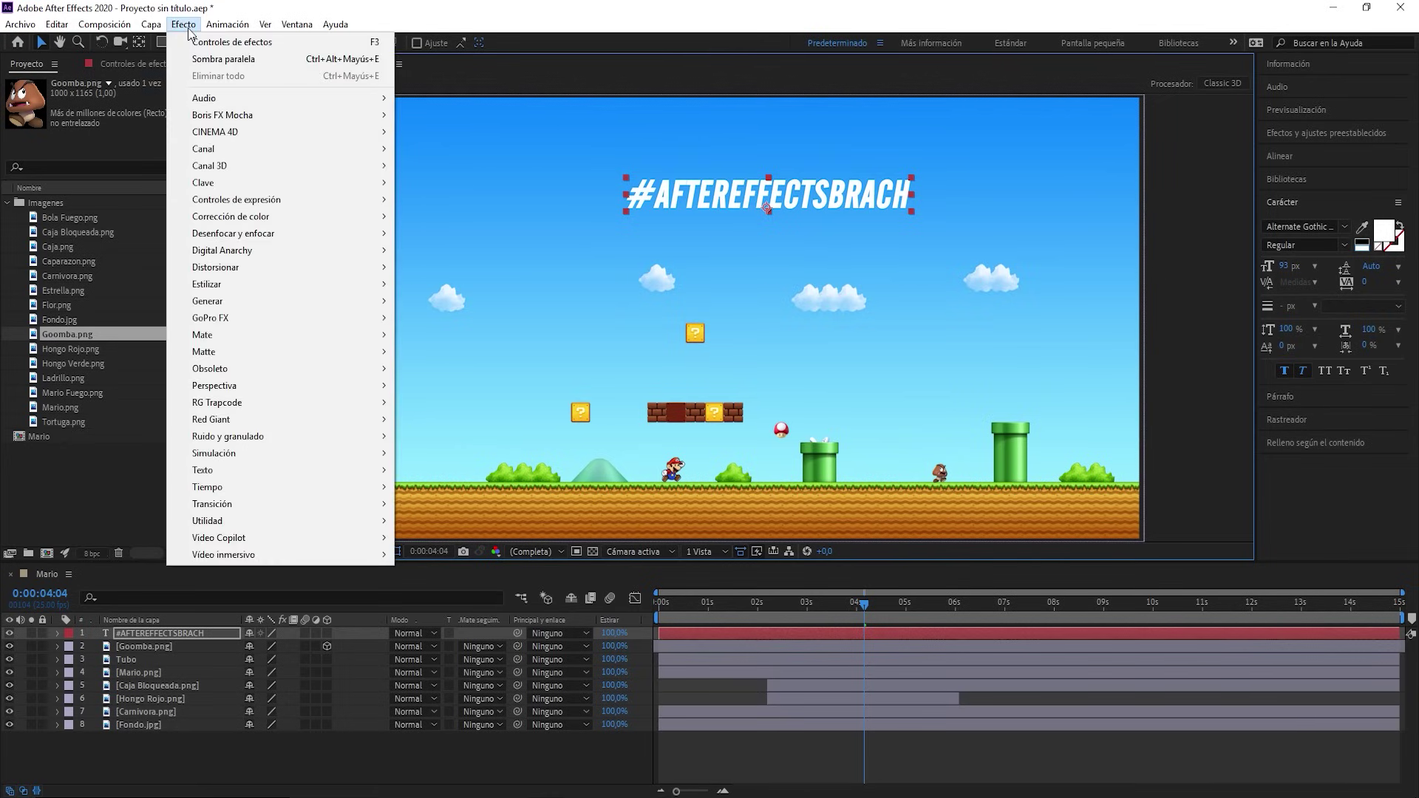
{"action": "mouse_move", "coordinate": [359, 395]}
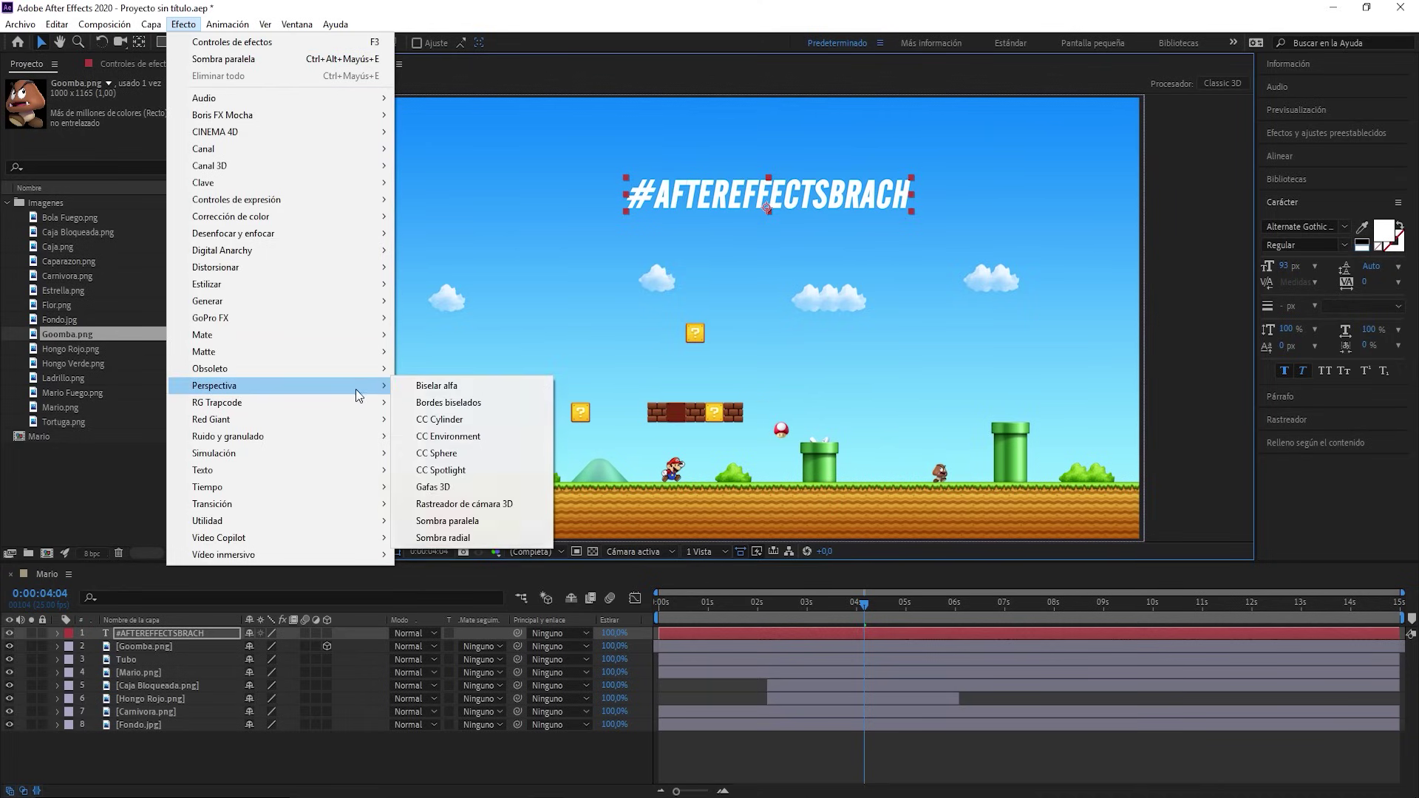
{"action": "left_click", "coordinate": [482, 521]}
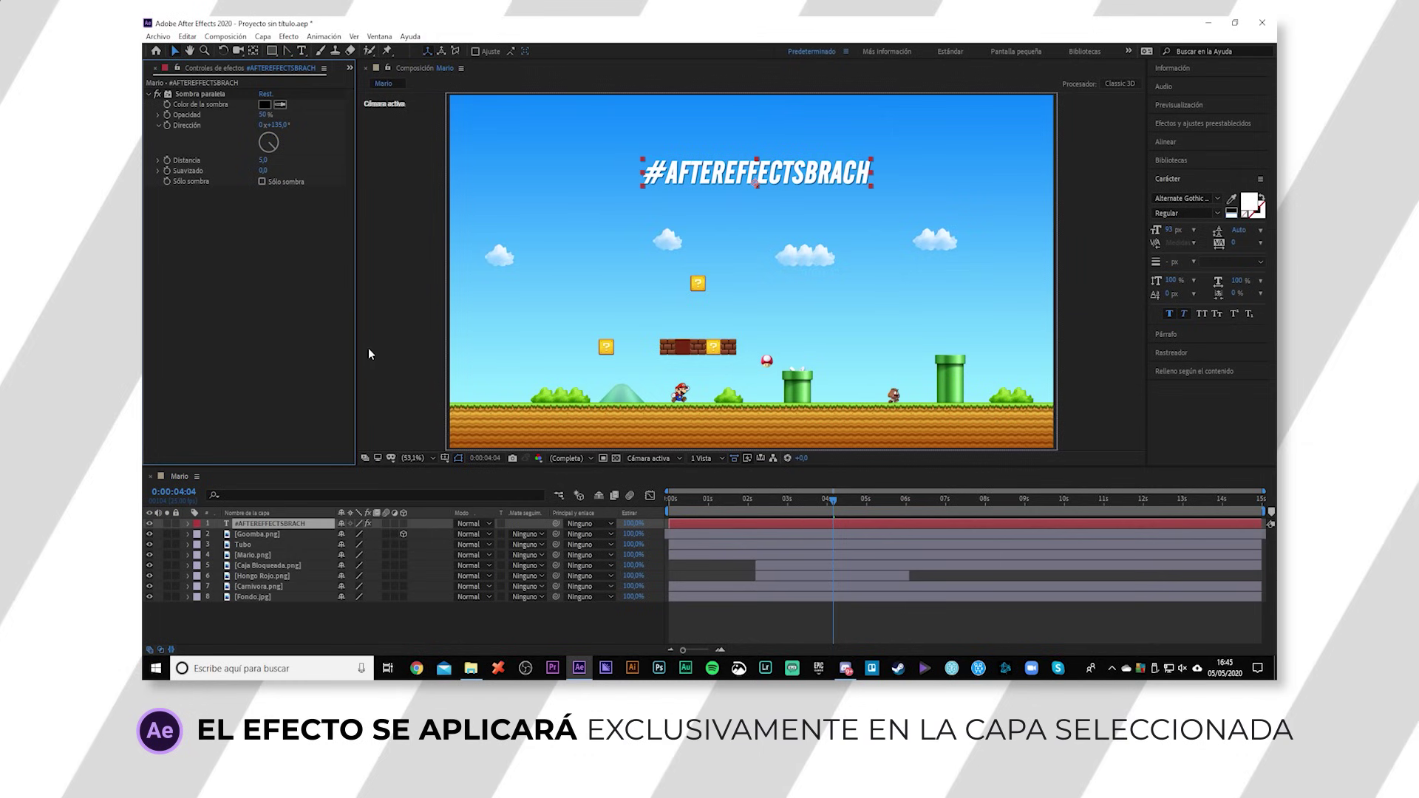
Select the title, switch between the project items and its effect controls, and bring the effect controls back into view
{"action": "left_click", "coordinate": [688, 189]}
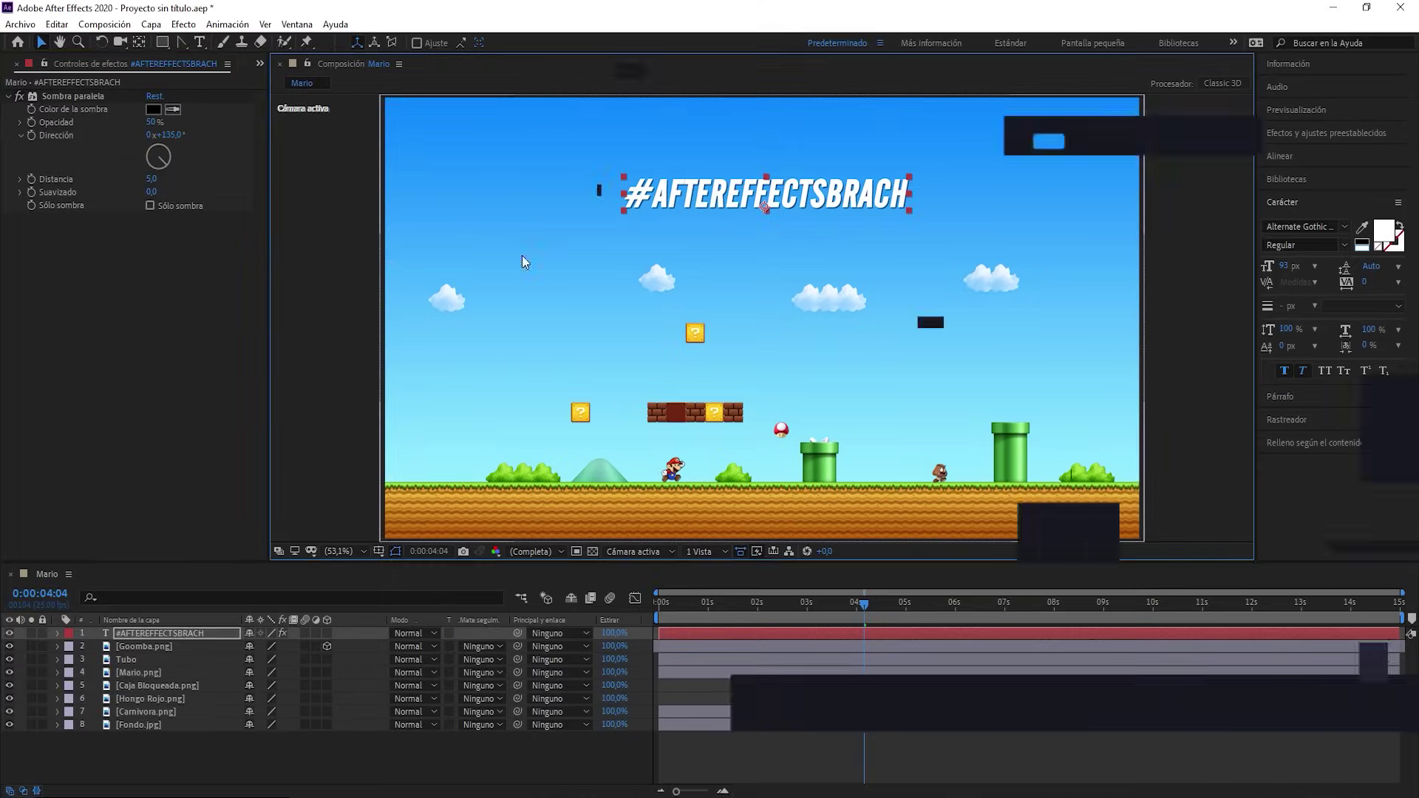
{"action": "left_click", "coordinate": [286, 176]}
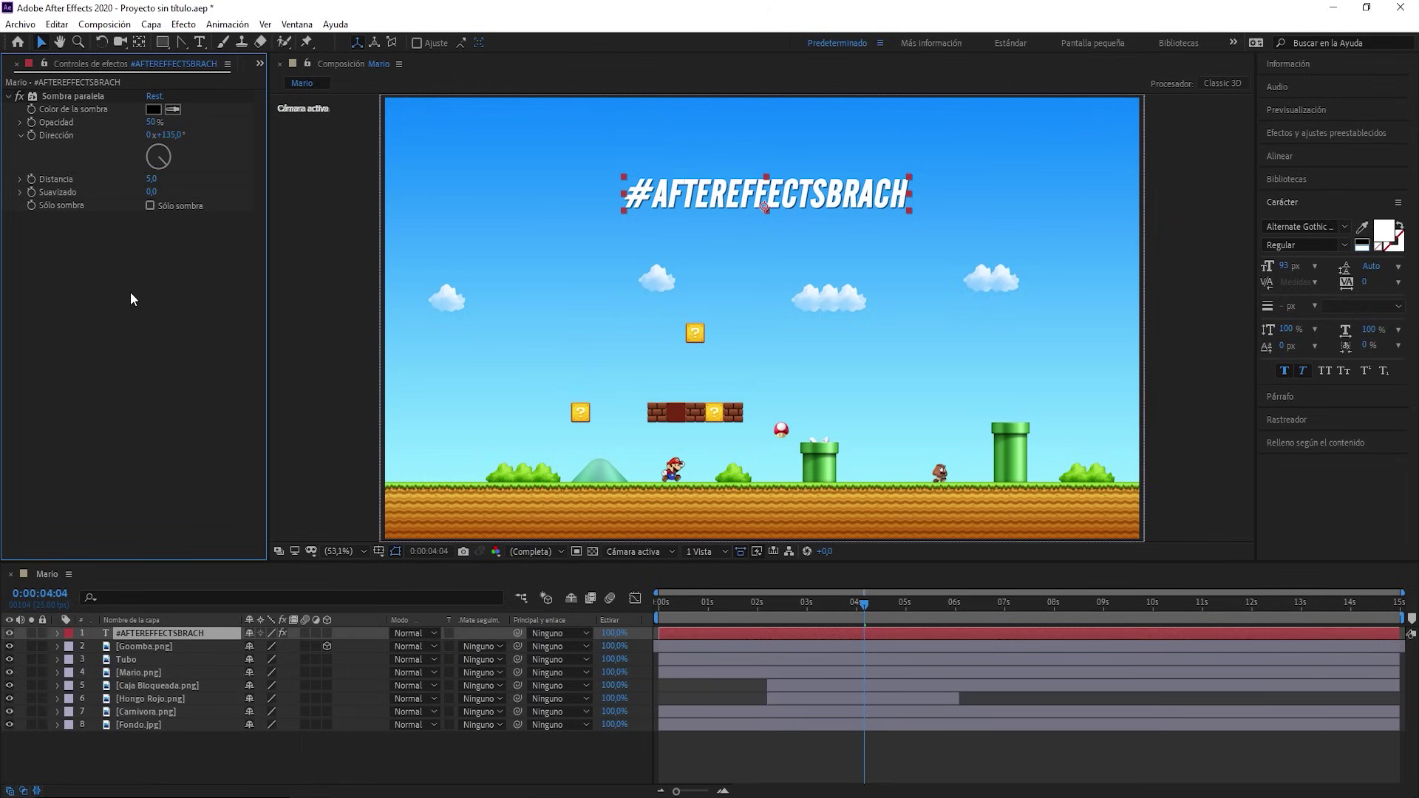
{"action": "scroll", "coordinate": [211, 68], "scroll_direction": "up", "scroll_amount": 1}
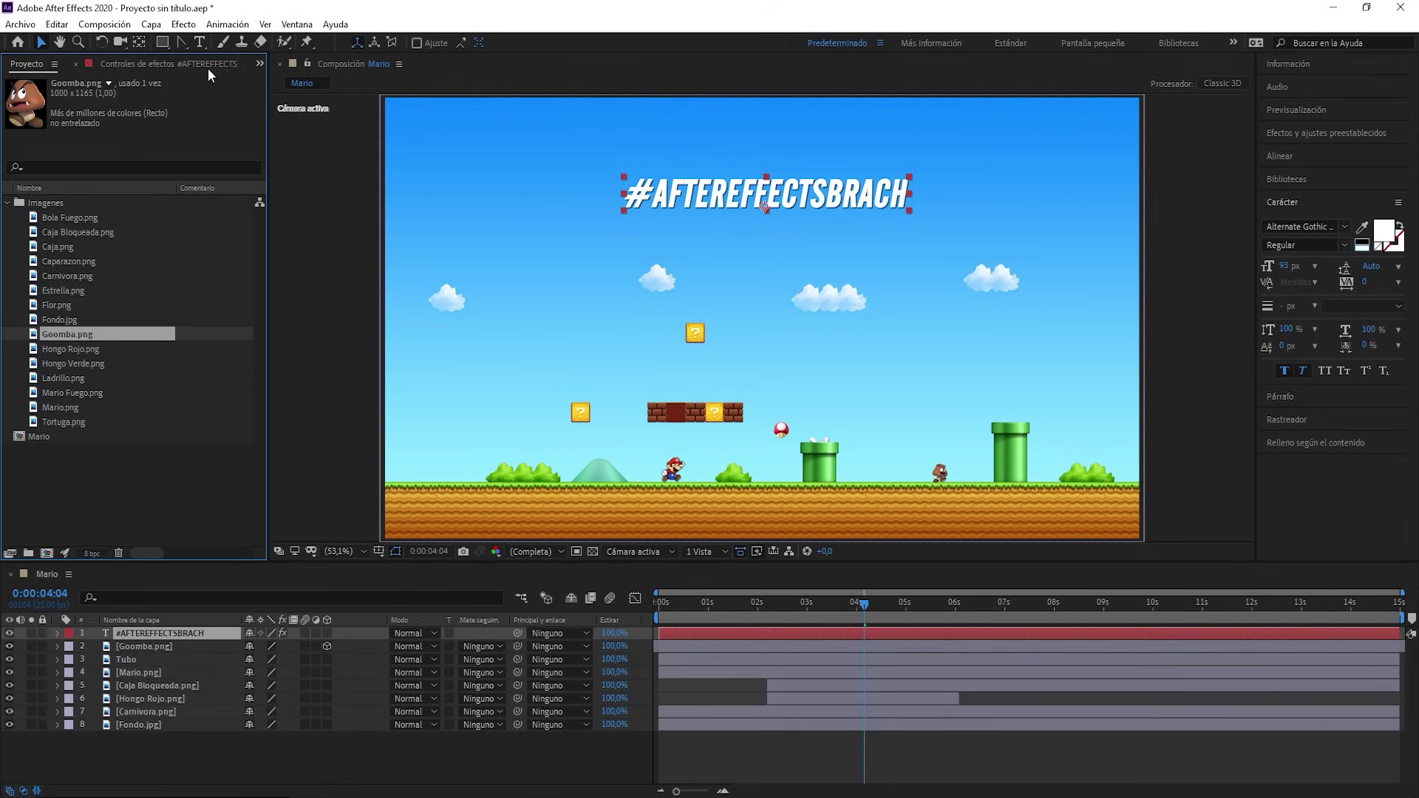
{"action": "scroll", "coordinate": [207, 68], "scroll_direction": "down", "scroll_amount": 1}
{"action": "left_click", "coordinate": [259, 66]}
{"action": "left_click", "coordinate": [267, 82]}
{"action": "left_click", "coordinate": [189, 65]}
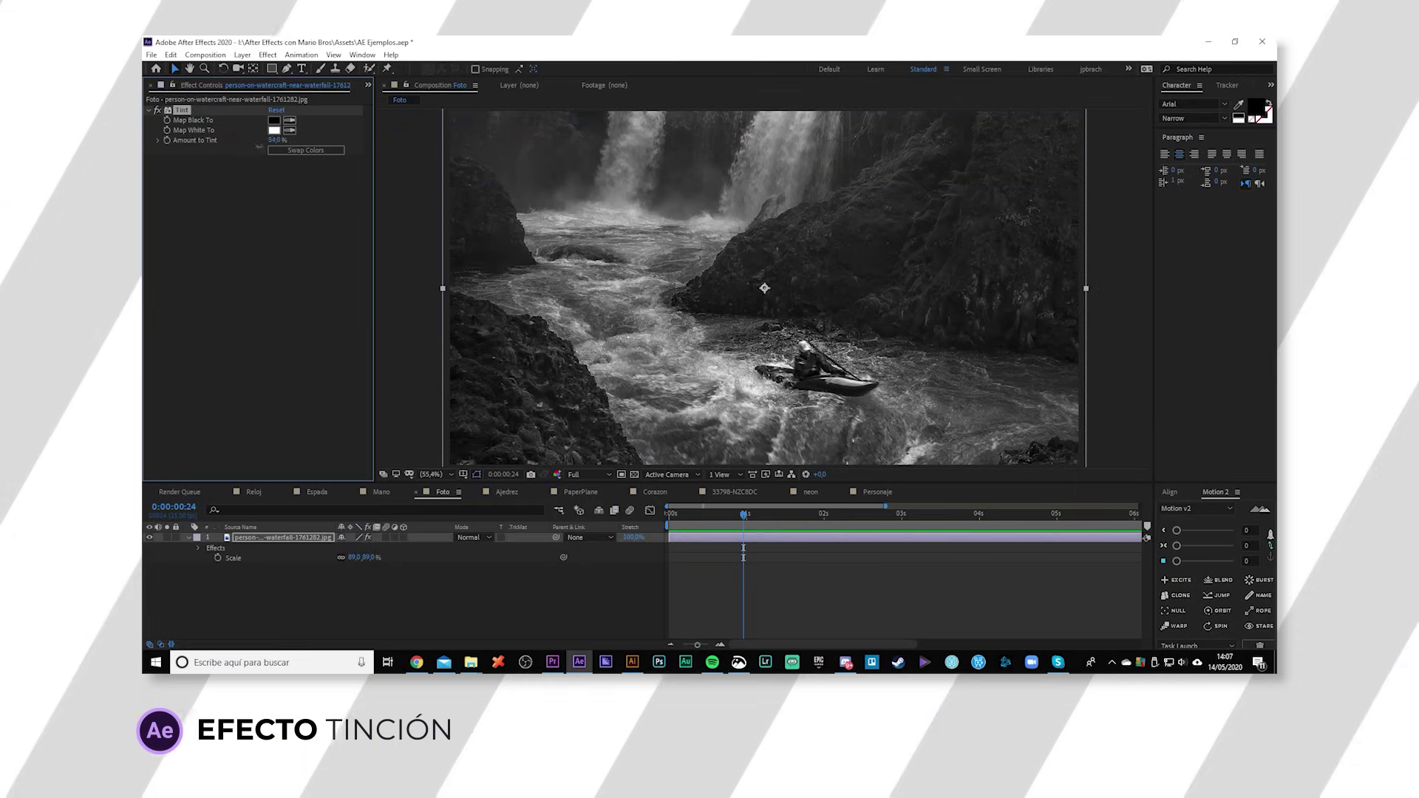
Adjust the Tint effect's Amount to Tint on the waterfall photo in the Foto composition
{"action": "left_click_drag", "start_coordinate": [275, 140], "coordinate": [239, 162]}
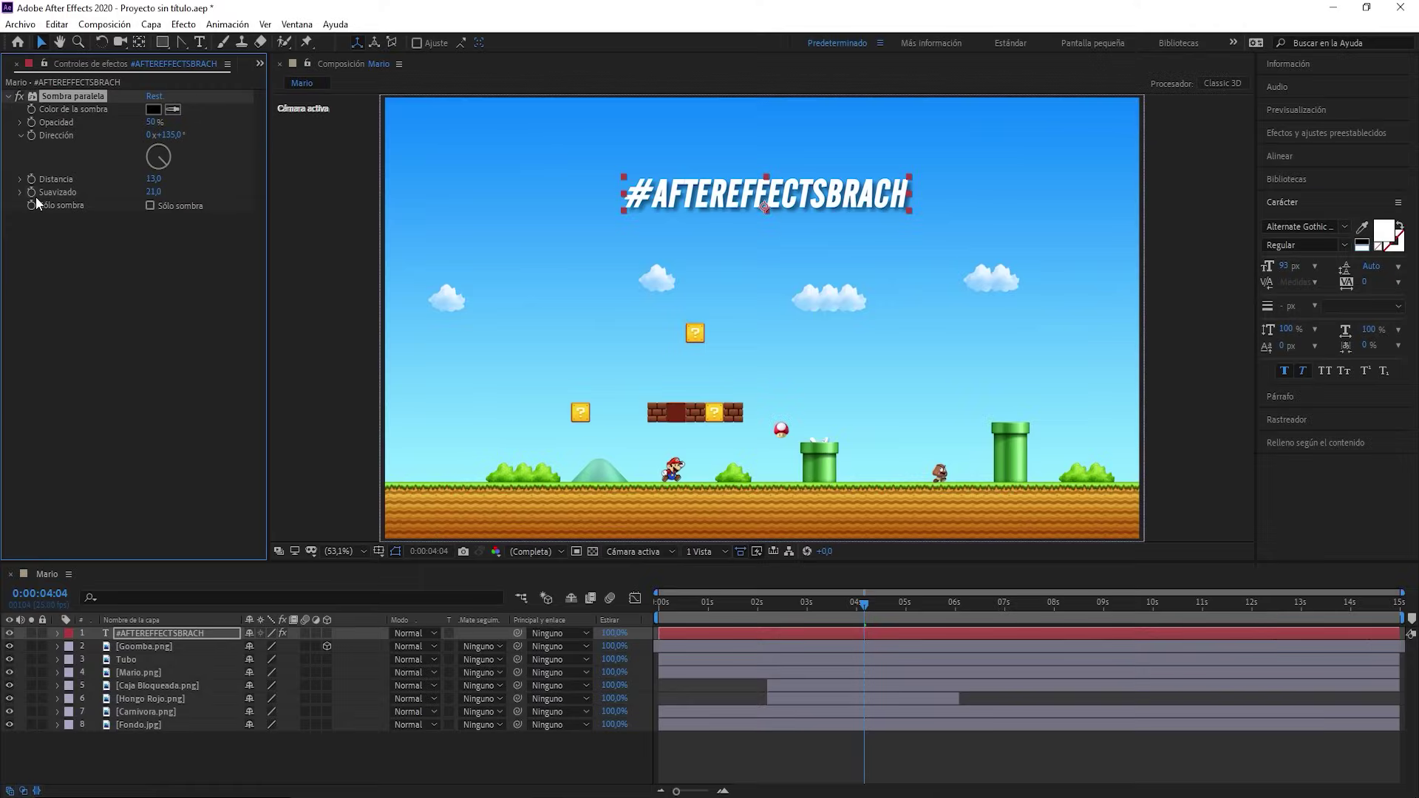
{"action": "left_click", "coordinate": [358, 521]}
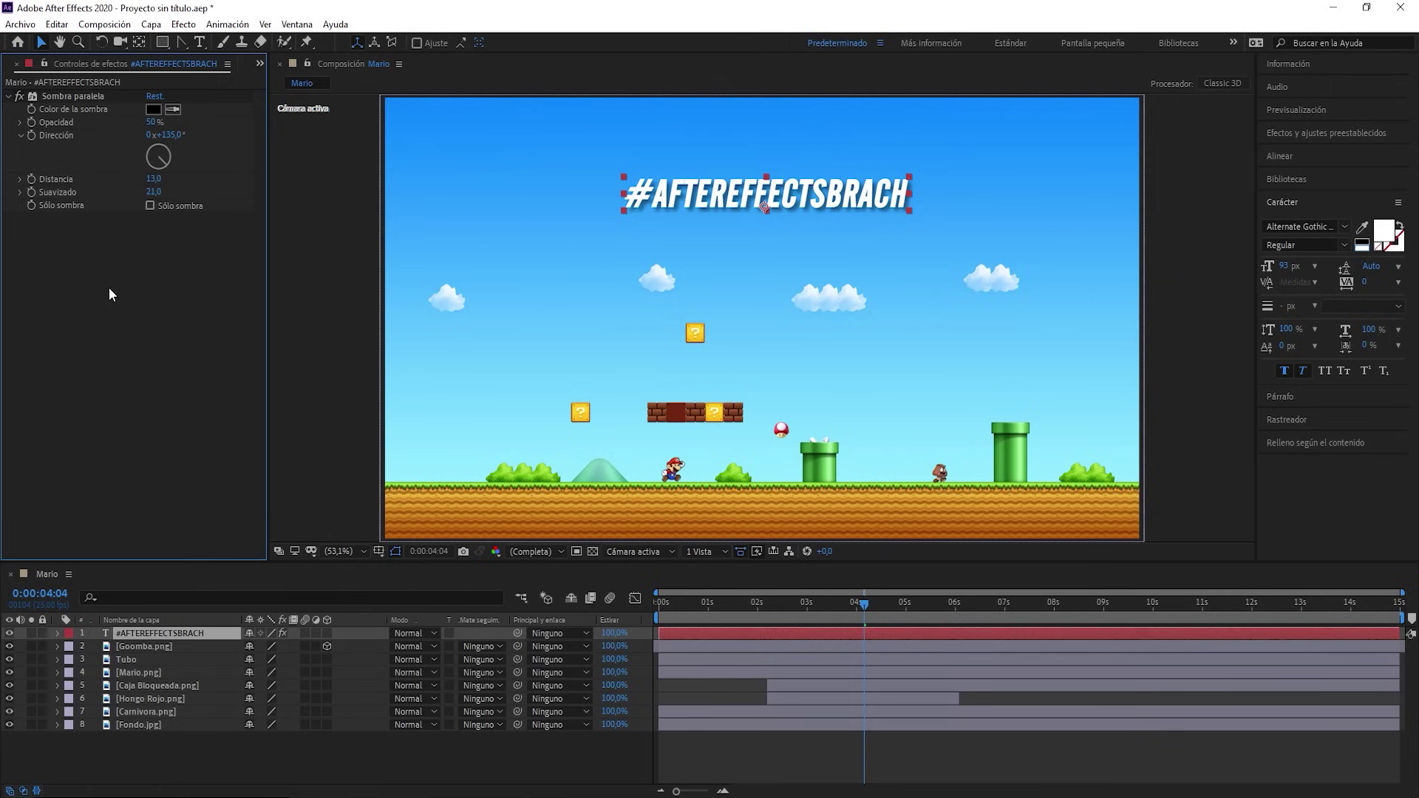
{"action": "left_click", "coordinate": [183, 25]}
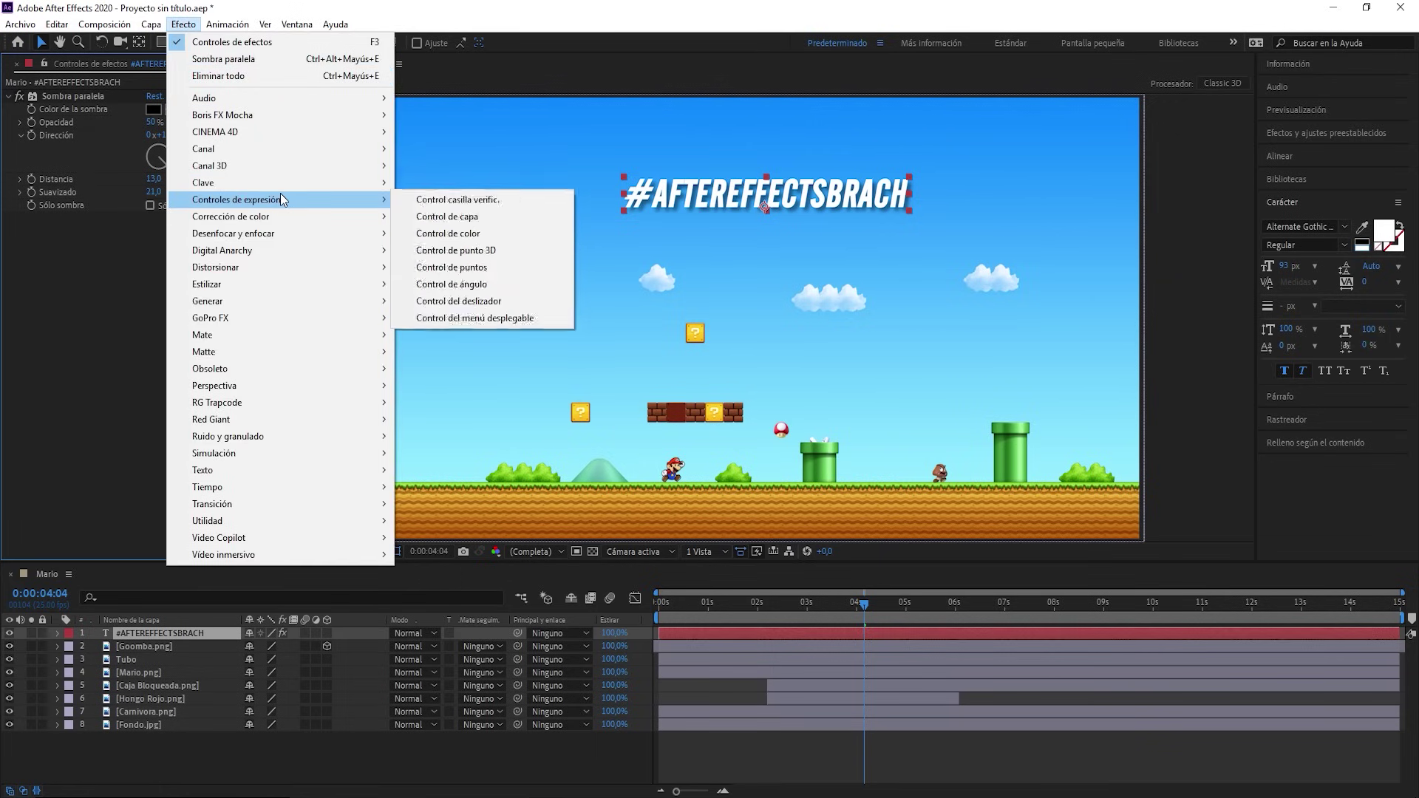
{"action": "mouse_move", "coordinate": [277, 319]}
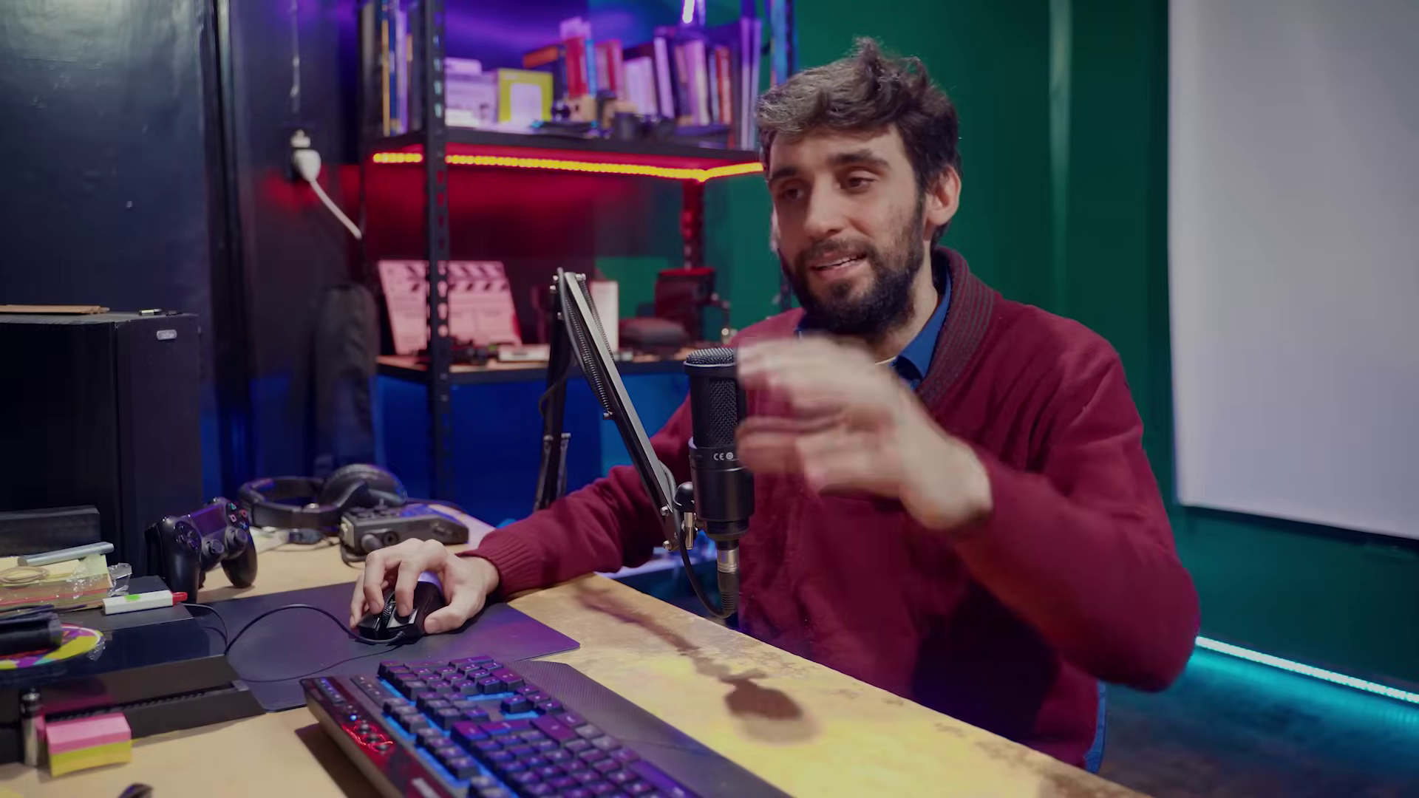